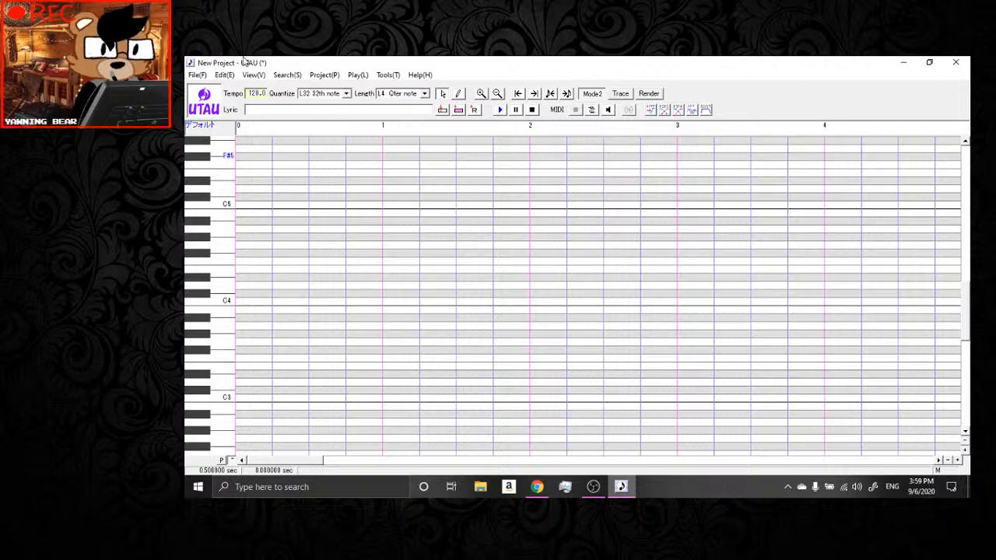
Set the project's voice bank to Zorro_NORMAL: CV Edition in the project configuration.
{"action": "left_click", "coordinate": [323, 74]}
{"action": "left_click", "coordinate": [340, 122]}
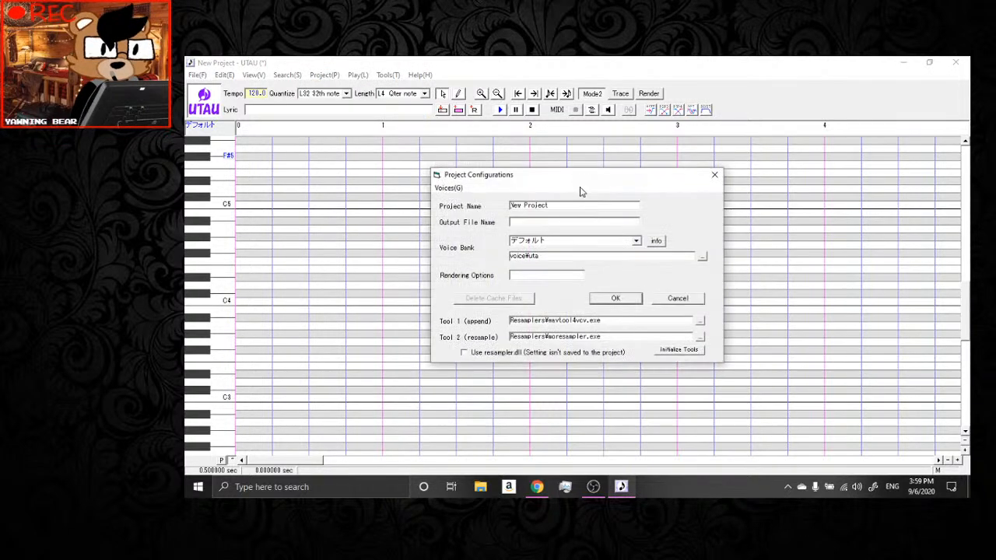
{"action": "left_click", "coordinate": [636, 241]}
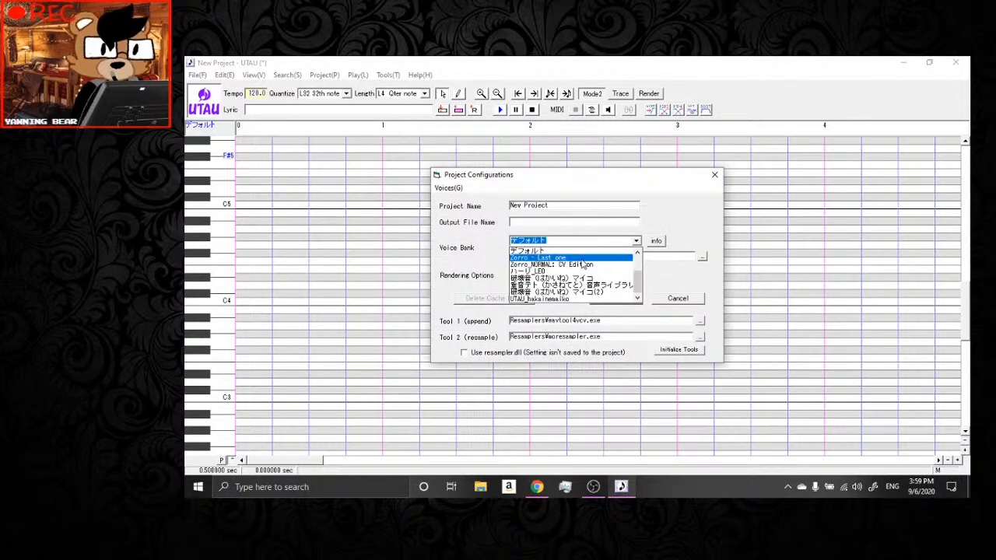
{"action": "left_click", "coordinate": [589, 265]}
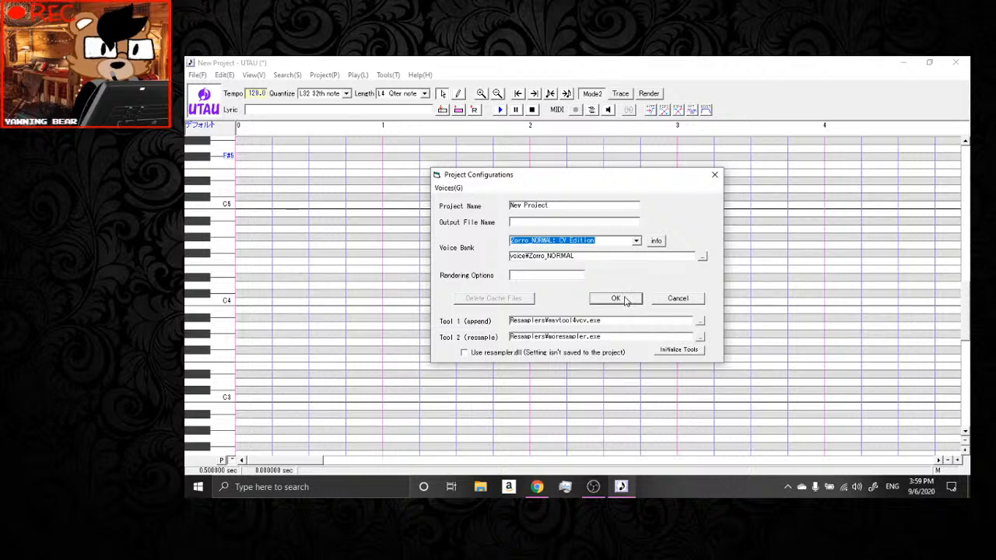
{"action": "left_click", "coordinate": [627, 302]}
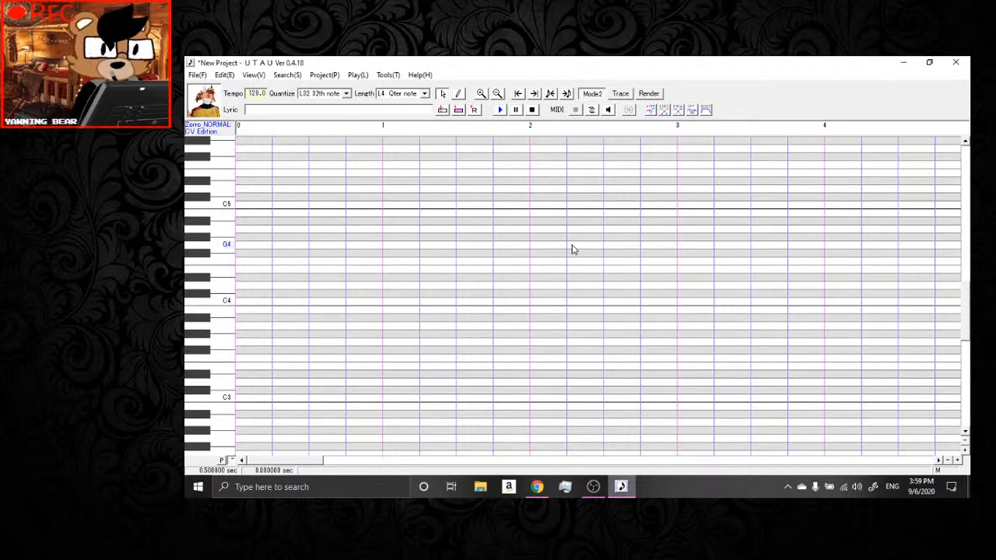
Open the voice bank settings for Zorro_NORMAL and look through its list of samples.
{"action": "left_click", "coordinate": [388, 76]}
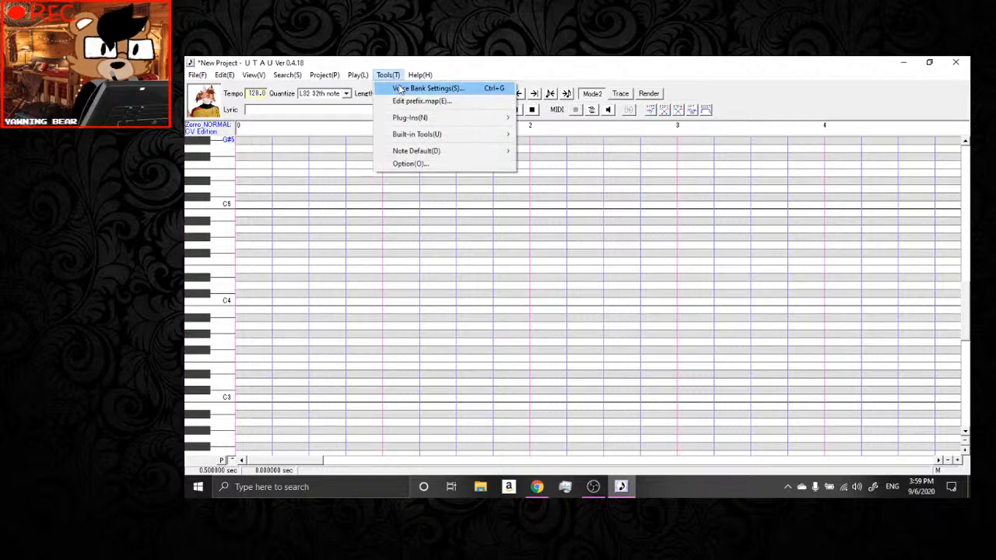
{"action": "left_click", "coordinate": [400, 89]}
{"action": "scroll", "coordinate": [525, 262], "scroll_direction": "down", "scroll_amount": 5}
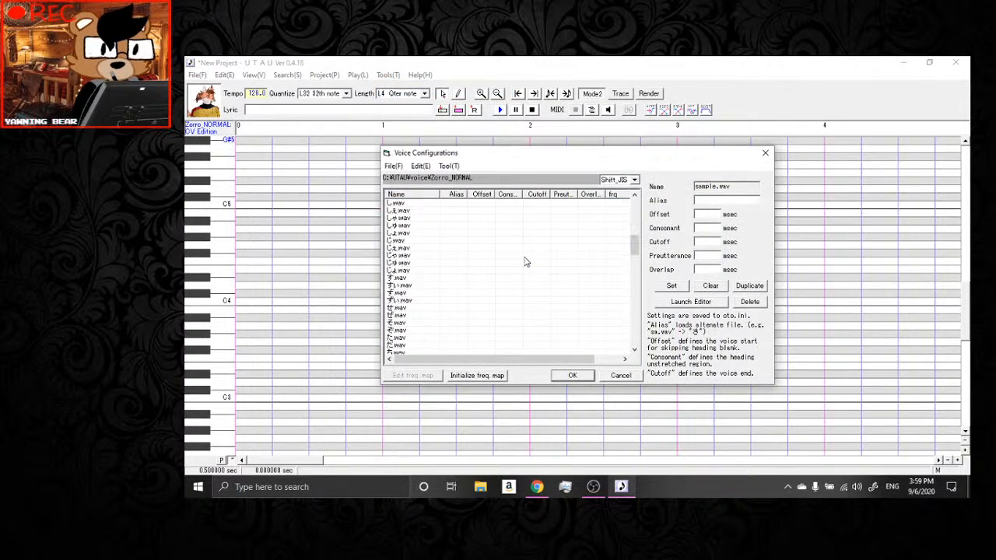
{"action": "left_click_drag", "start_coordinate": [632, 249], "coordinate": [646, 185]}
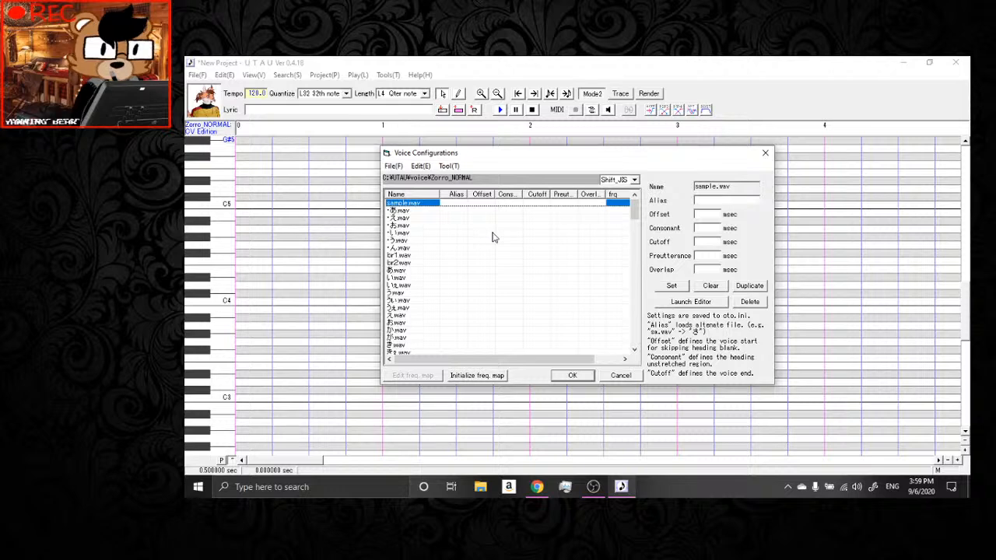
{"action": "left_click", "coordinate": [421, 277]}
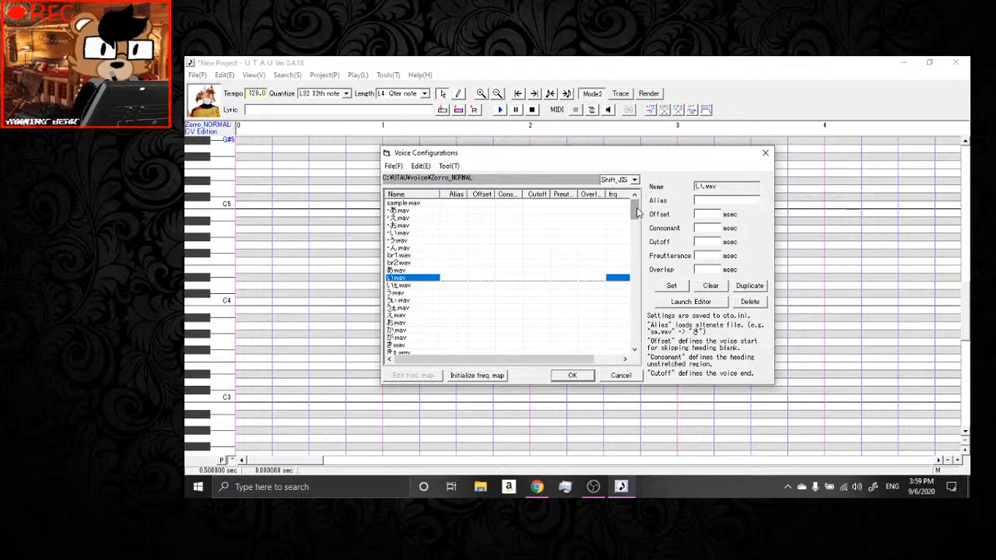
{"action": "left_click_drag", "start_coordinate": [637, 207], "coordinate": [606, 193]}
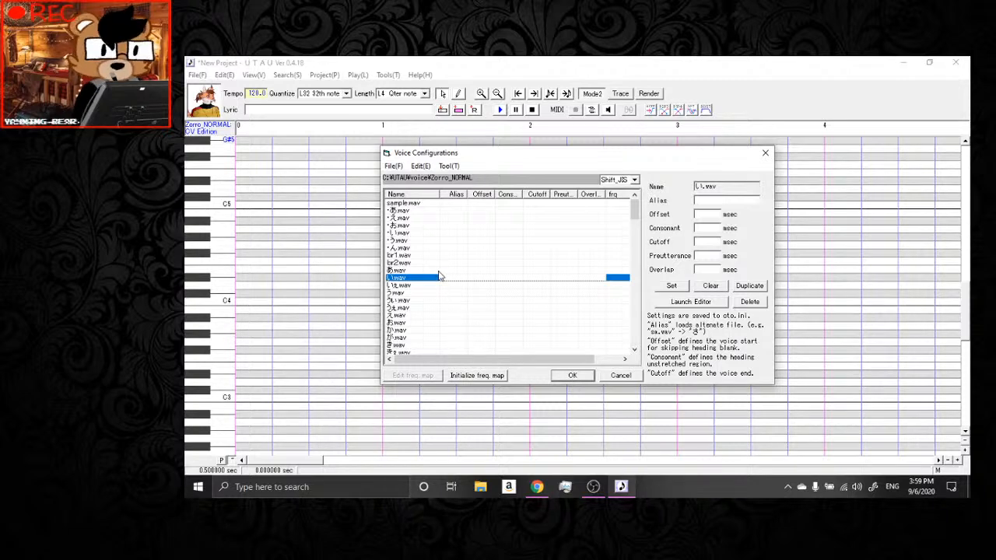
View the あ.wav sample in the waveform editor and close it again.
{"action": "left_click", "coordinate": [439, 271]}
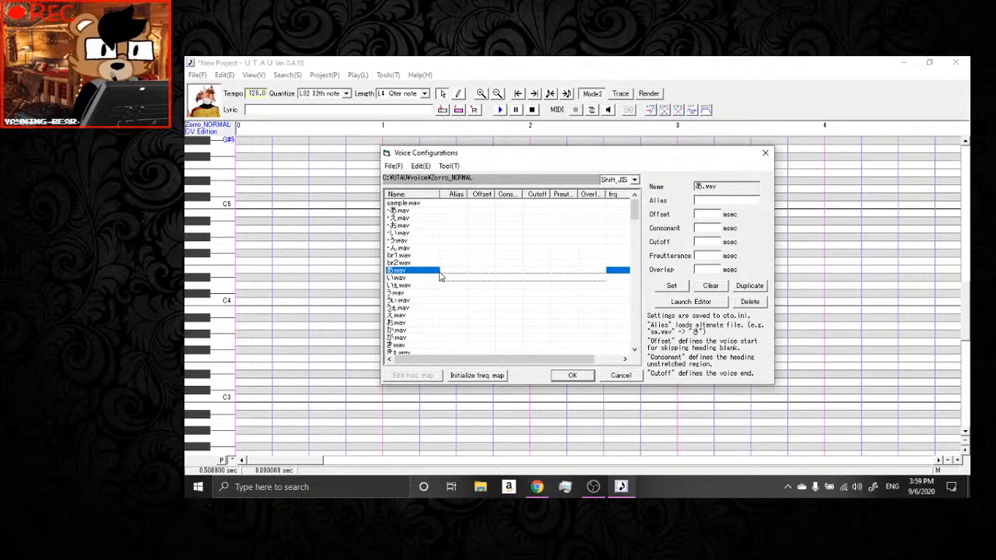
{"action": "scroll", "coordinate": [439, 276], "scroll_direction": "down", "scroll_amount": 2}
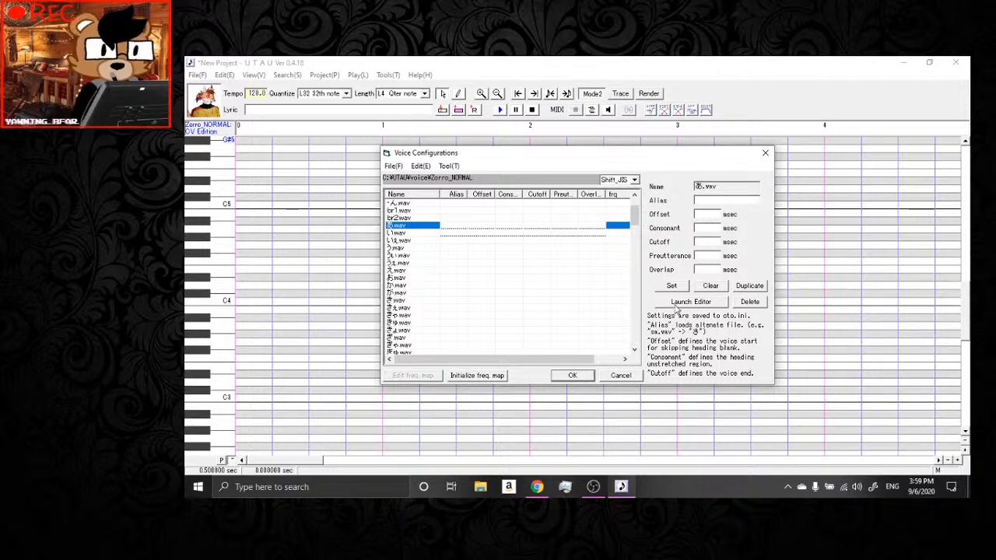
{"action": "left_click", "coordinate": [689, 302]}
{"action": "left_click_drag", "start_coordinate": [631, 340], "coordinate": [468, 162]}
{"action": "left_click", "coordinate": [607, 163]}
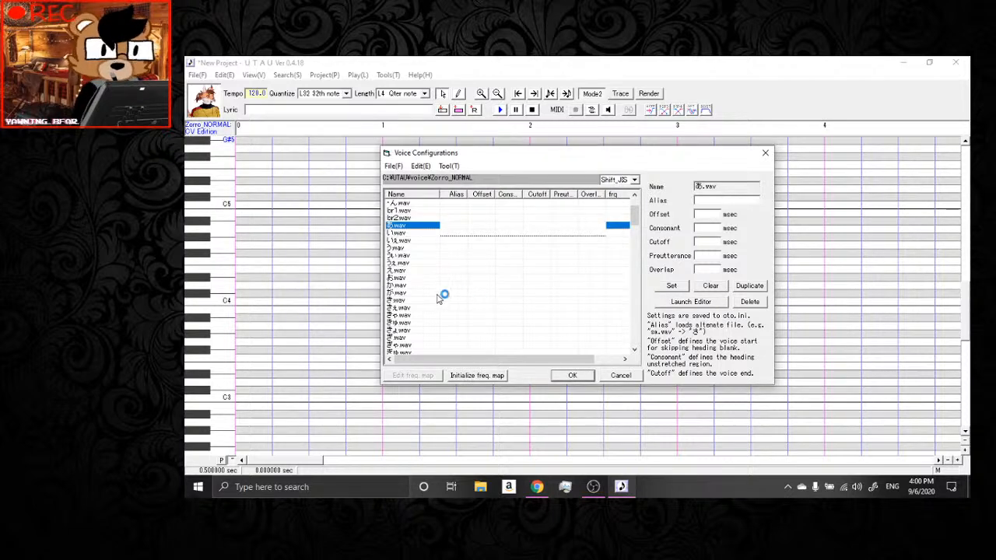
Open か.wav in a widened waveform editor and examine the beginning of its waveform.
{"action": "left_click", "coordinate": [402, 286]}
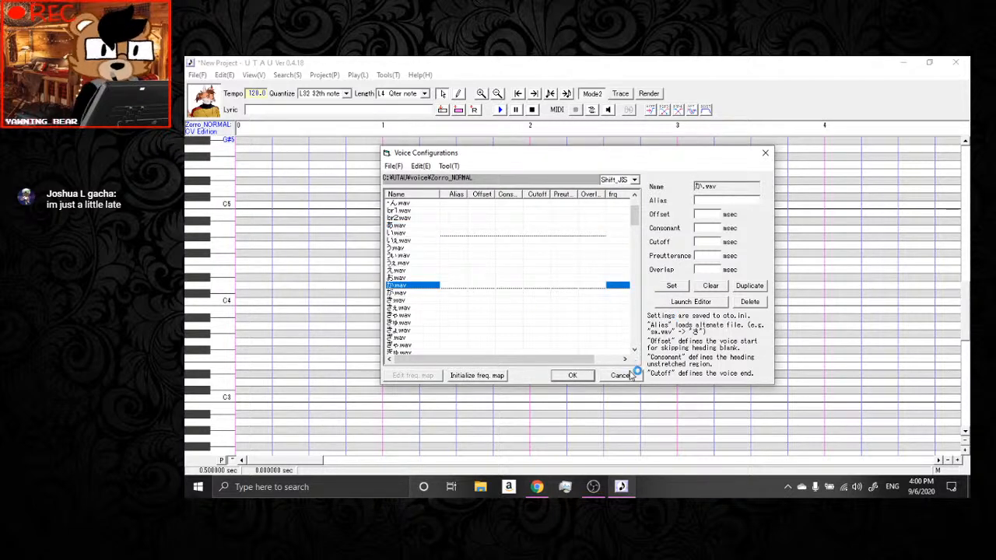
{"action": "left_click", "coordinate": [700, 301]}
{"action": "left_click_drag", "start_coordinate": [579, 340], "coordinate": [391, 174]}
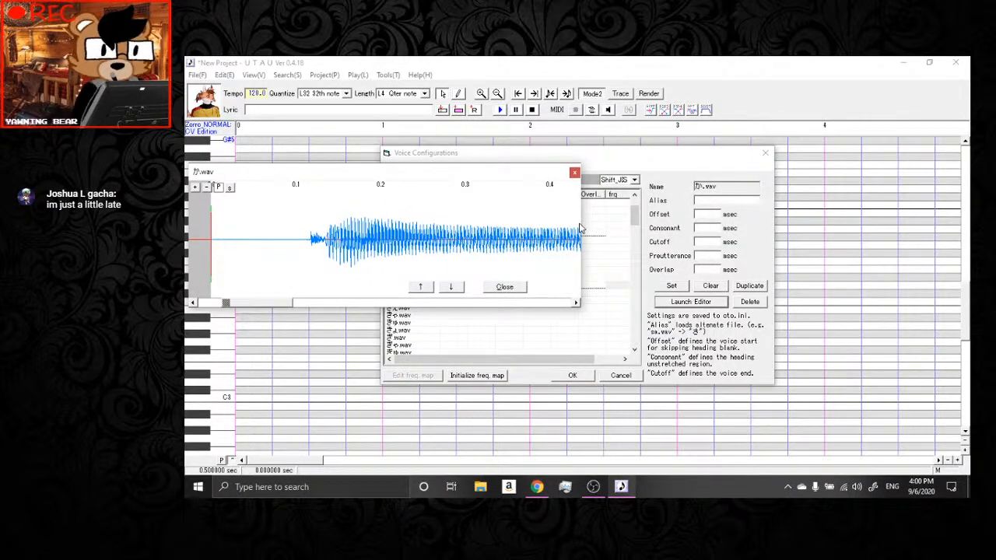
{"action": "left_click_drag", "start_coordinate": [585, 225], "coordinate": [945, 232]}
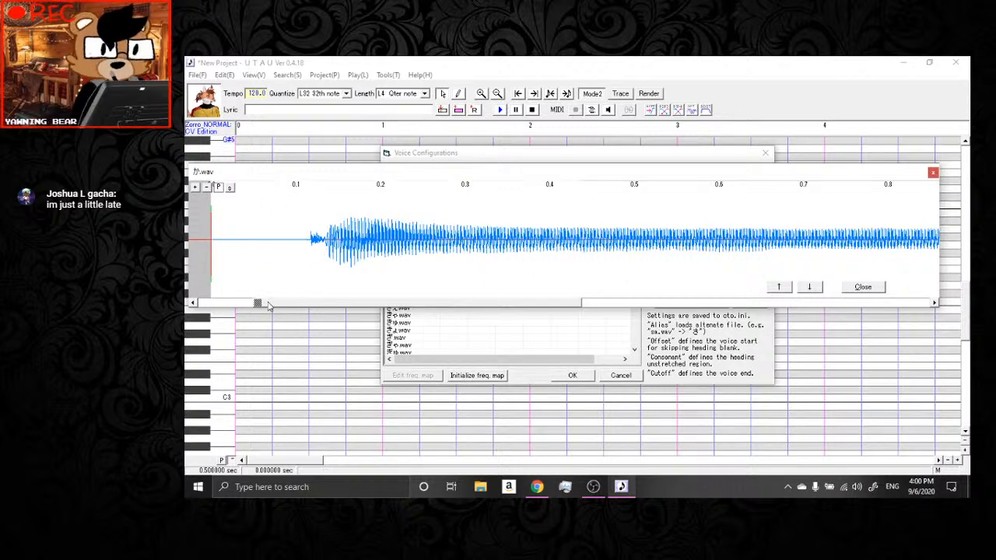
{"action": "mouse_move", "coordinate": [265, 303]}
{"action": "left_mouse_down"}
{"action": "mouse_move", "coordinate": [314, 306]}
{"action": "mouse_move", "coordinate": [270, 310]}
{"action": "left_mouse_up"}
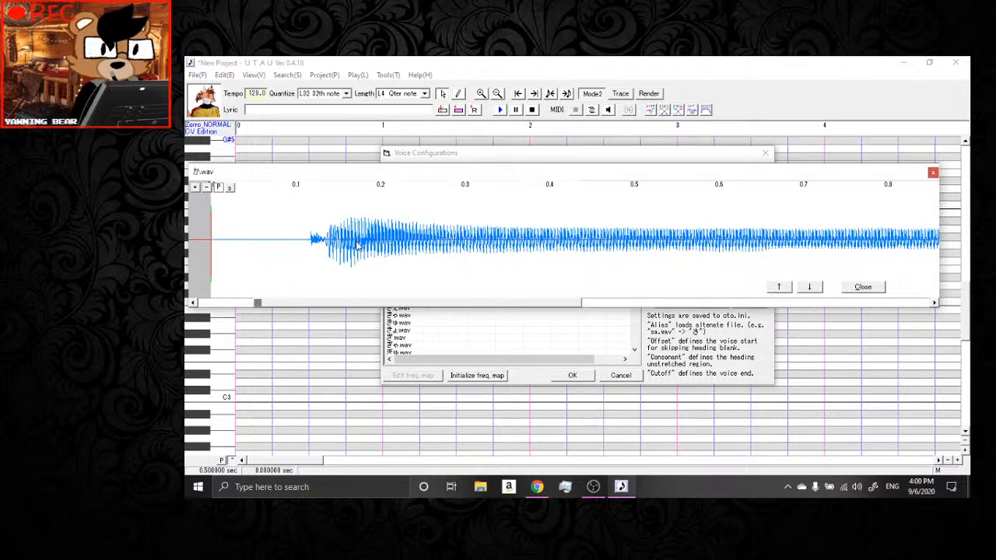
{"action": "left_click_drag", "start_coordinate": [298, 307], "coordinate": [187, 267]}
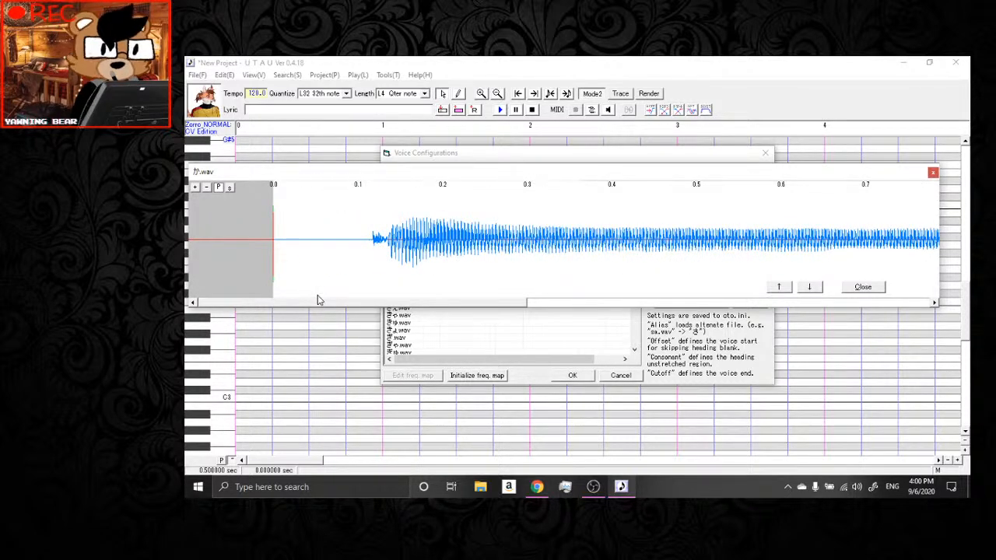
{"action": "left_click_drag", "start_coordinate": [296, 303], "coordinate": [304, 304]}
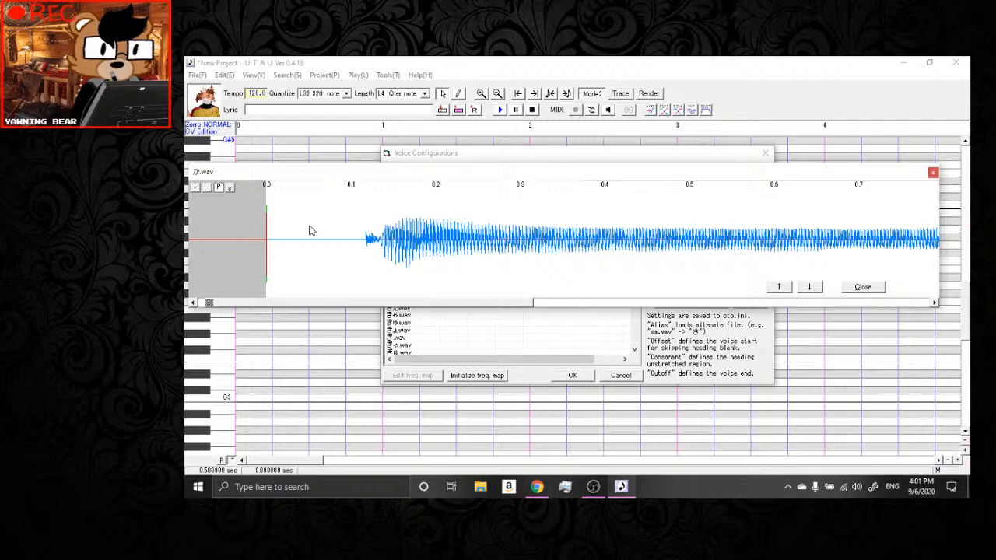
Switch to OBS Studio, transition the preview scene to the program output, and return to UTAU.
{"action": "left_click", "coordinate": [596, 491]}
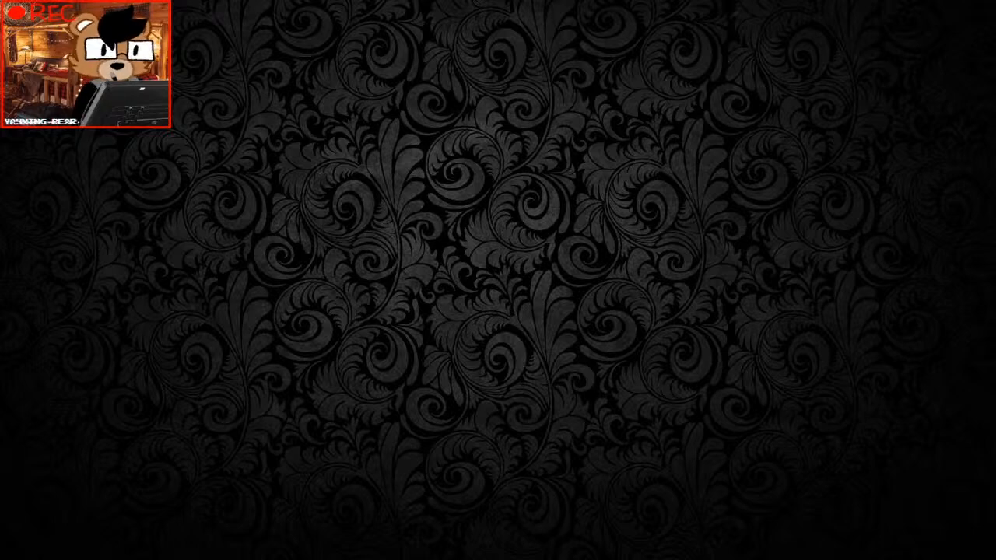
{"action": "left_click", "coordinate": [573, 185]}
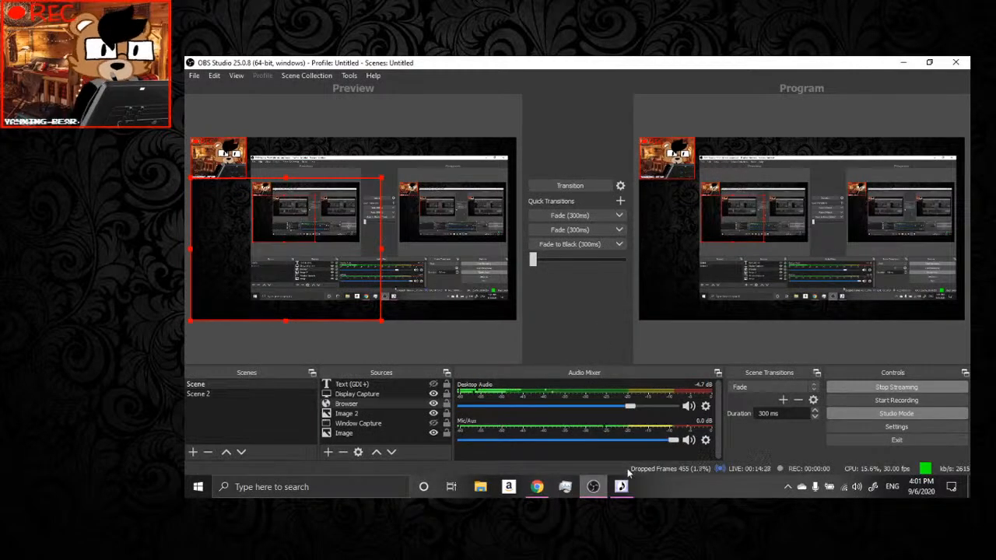
{"action": "left_click", "coordinate": [621, 489]}
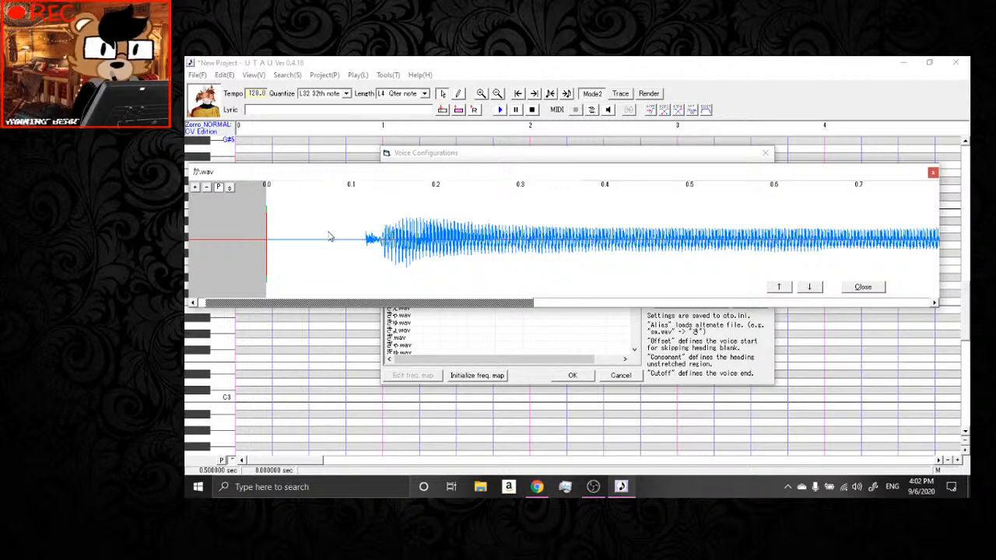
Close the か.wav waveform and examine where the sound starts in the あ.wav waveform.
{"action": "left_click", "coordinate": [875, 287]}
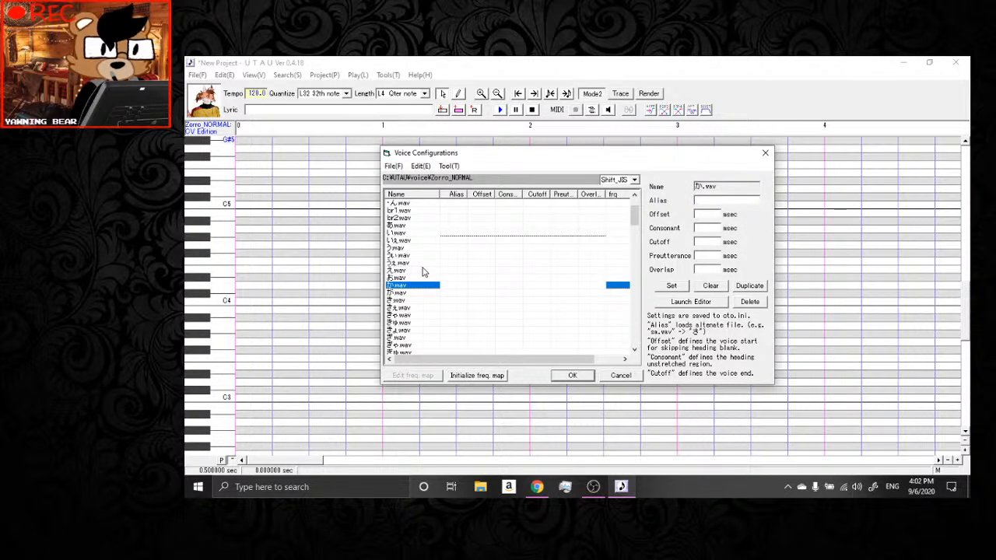
{"action": "left_click", "coordinate": [403, 233]}
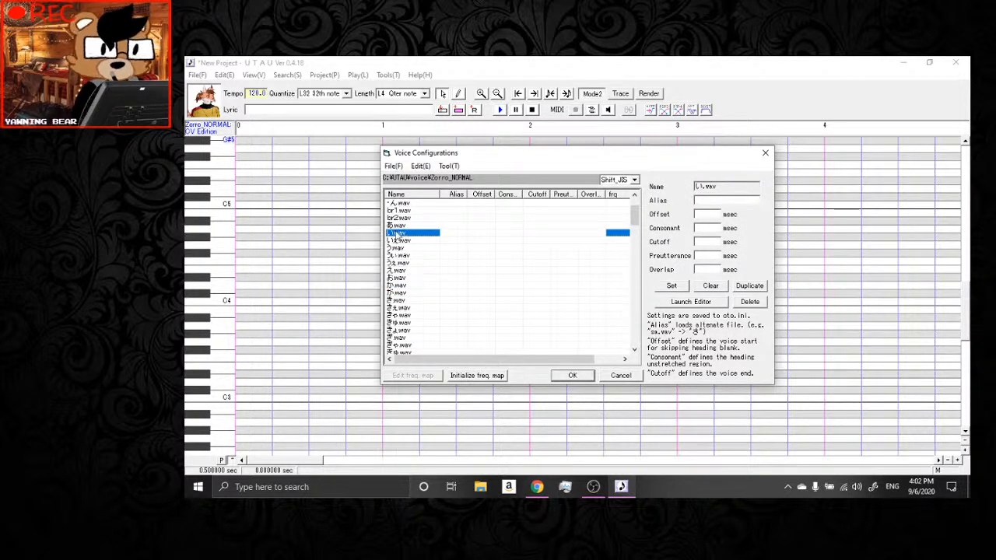
{"action": "left_click", "coordinate": [395, 226]}
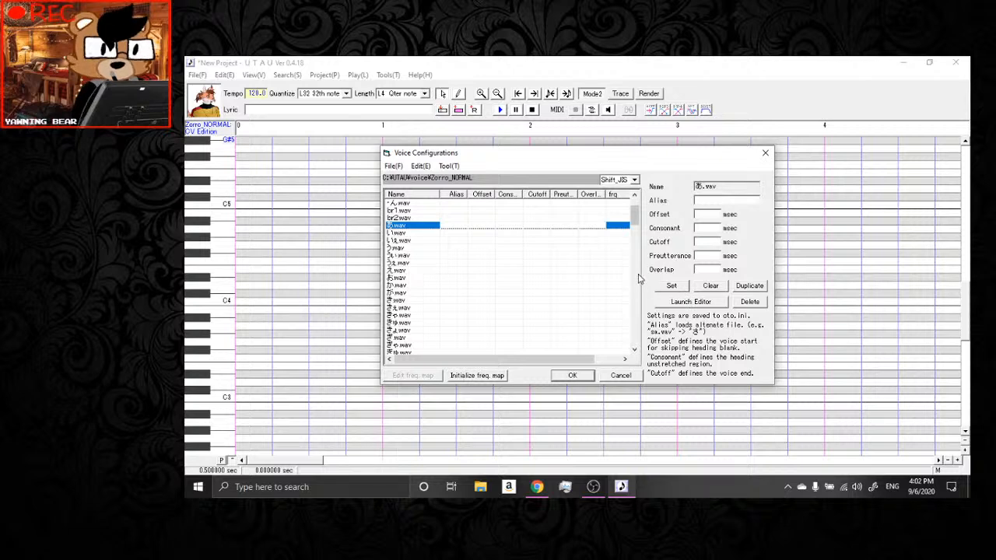
{"action": "left_click", "coordinate": [683, 305]}
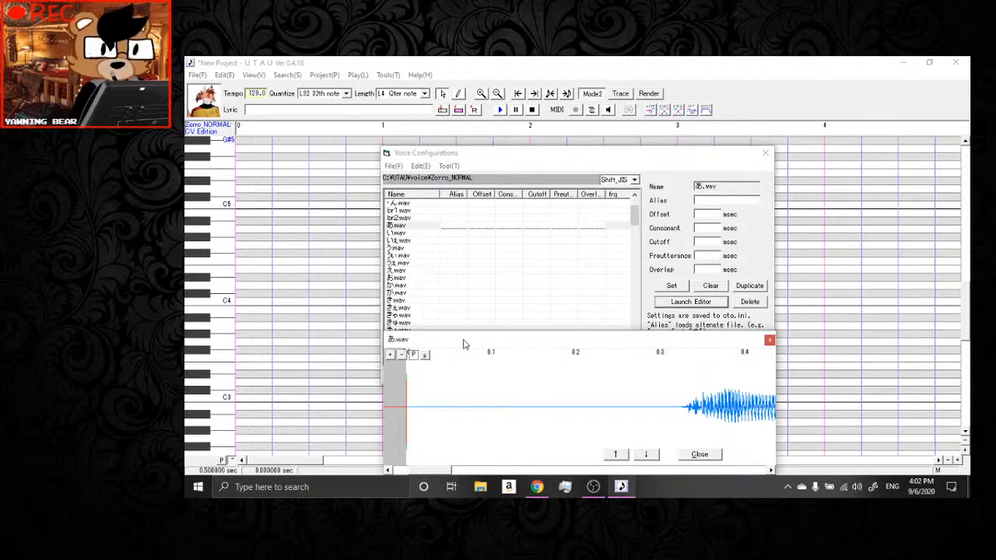
{"action": "left_click_drag", "start_coordinate": [459, 340], "coordinate": [422, 218]}
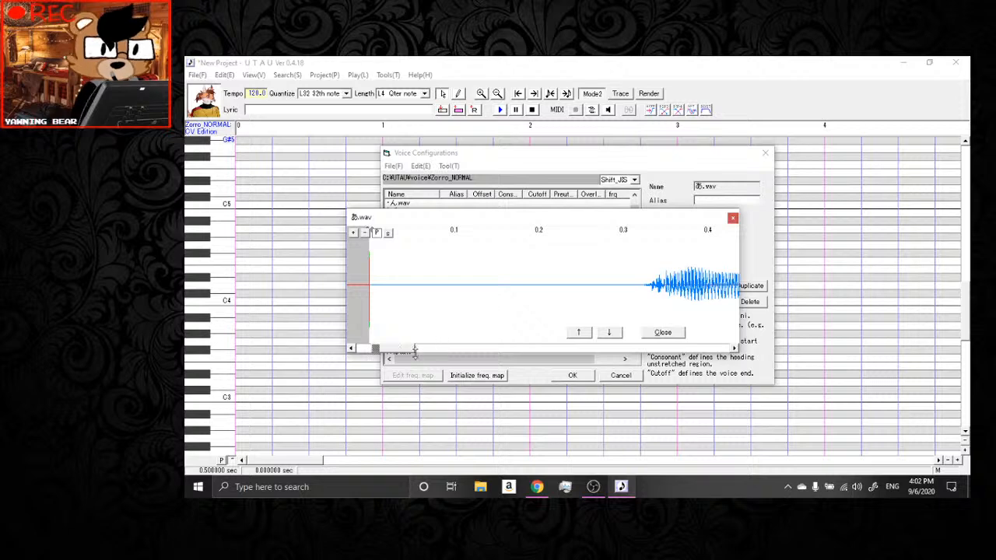
{"action": "mouse_move", "coordinate": [406, 353]}
{"action": "left_mouse_down"}
{"action": "mouse_move", "coordinate": [436, 355]}
{"action": "mouse_move", "coordinate": [416, 354]}
{"action": "left_mouse_up"}
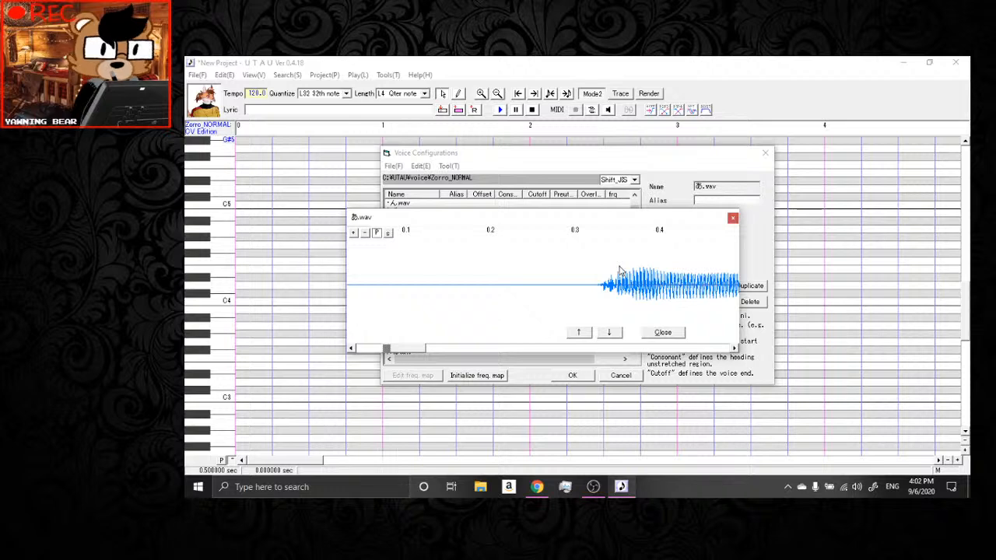
{"action": "left_click", "coordinate": [662, 332]}
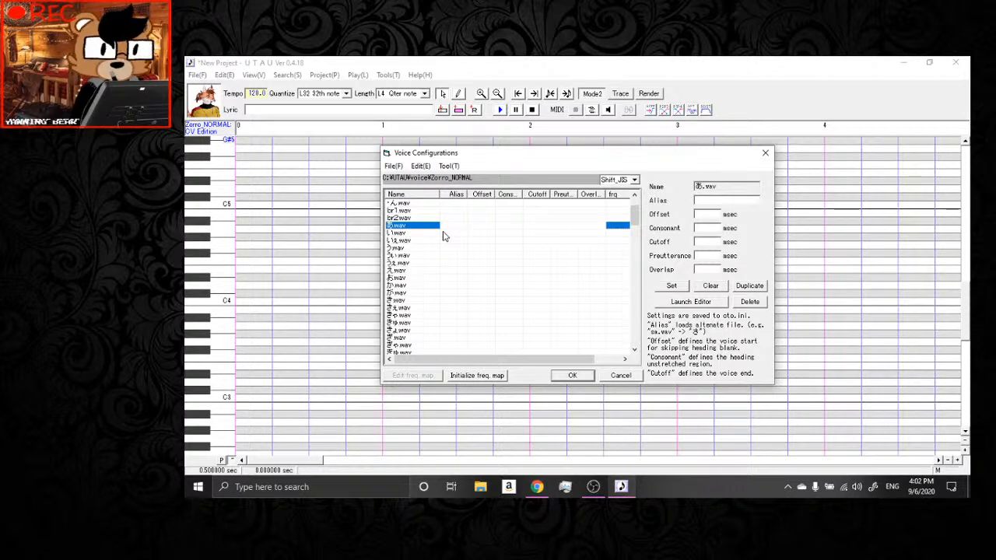
Open the さ.wav sample in the waveform editor and widen the editor window.
{"action": "scroll", "coordinate": [444, 237], "scroll_direction": "down", "scroll_amount": 3}
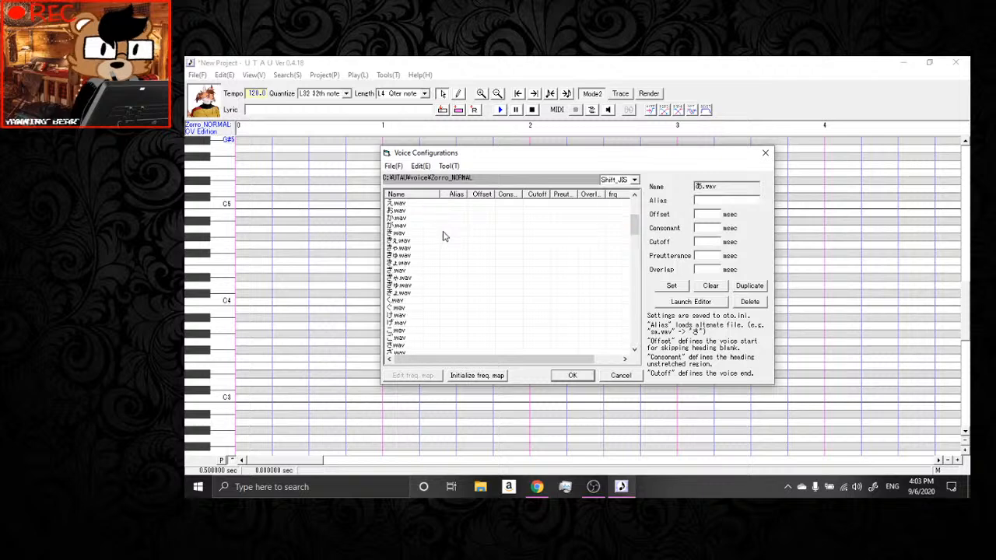
{"action": "scroll", "coordinate": [444, 237], "scroll_direction": "down", "scroll_amount": 1}
{"action": "scroll", "coordinate": [443, 236], "scroll_direction": "down", "scroll_amount": 1}
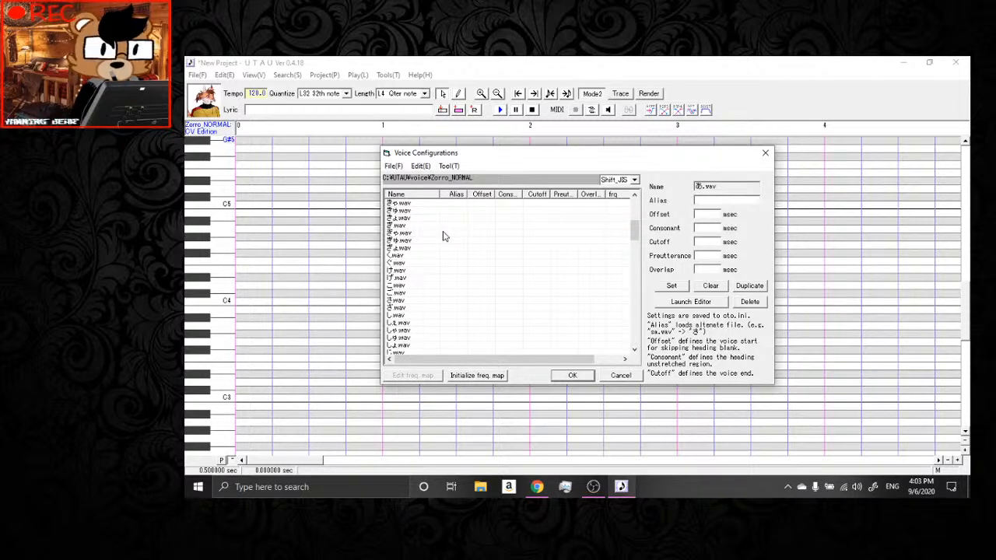
{"action": "scroll", "coordinate": [444, 236], "scroll_direction": "down", "scroll_amount": 2}
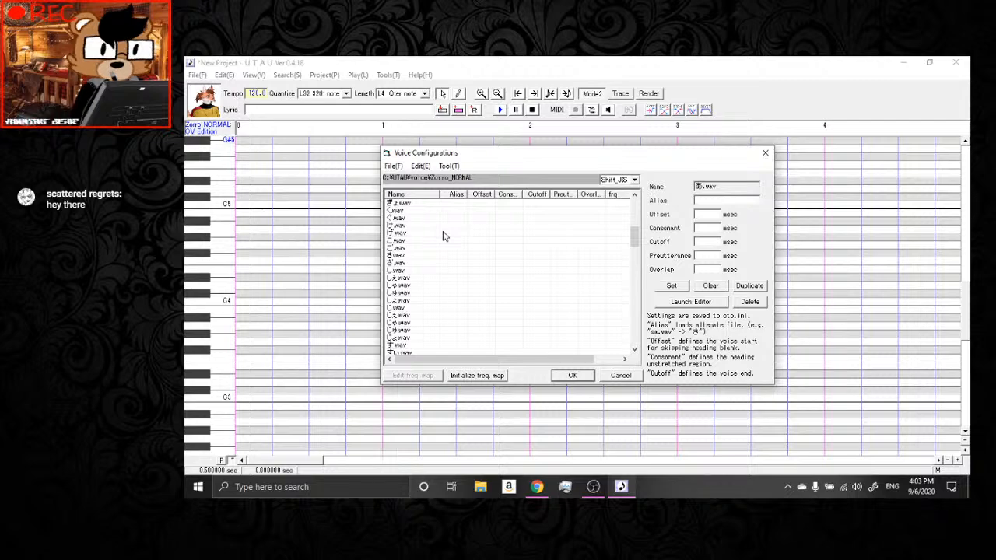
{"action": "left_click", "coordinate": [407, 263]}
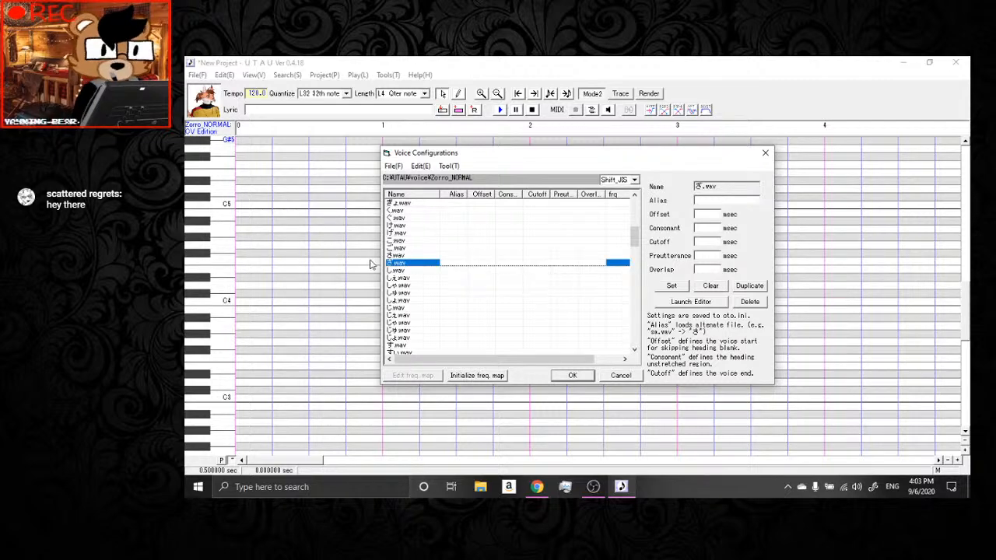
{"action": "left_click", "coordinate": [719, 305]}
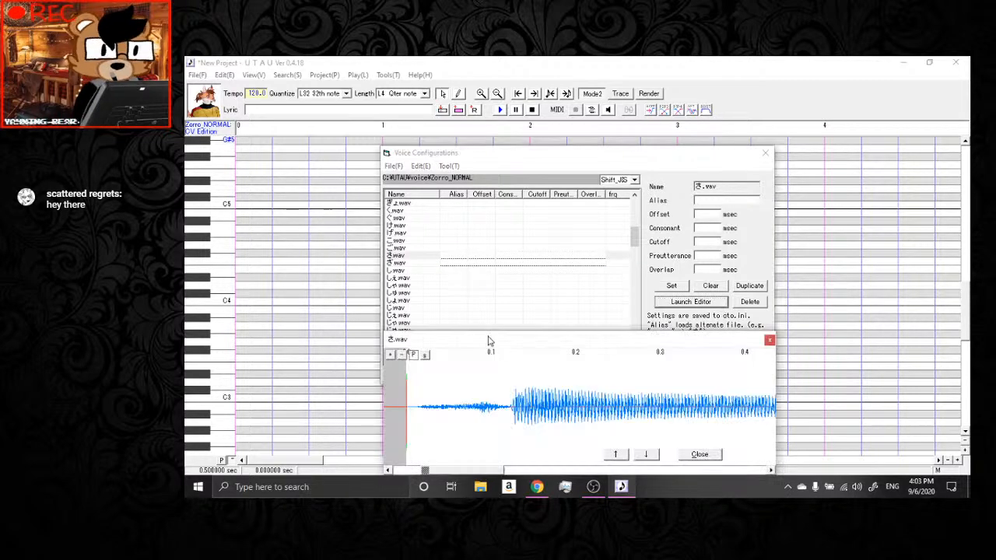
{"action": "left_click_drag", "start_coordinate": [506, 347], "coordinate": [325, 229]}
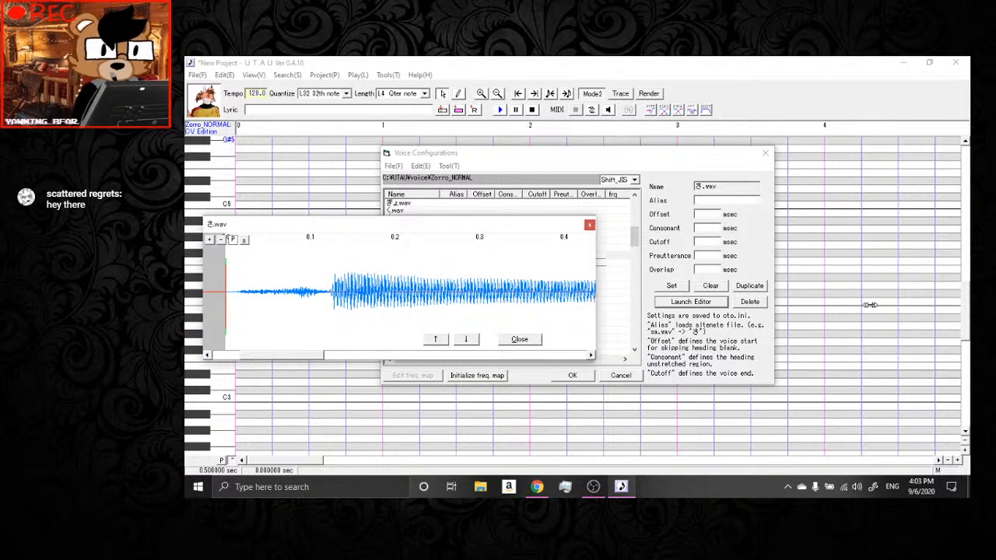
{"action": "left_click_drag", "start_coordinate": [595, 303], "coordinate": [877, 306]}
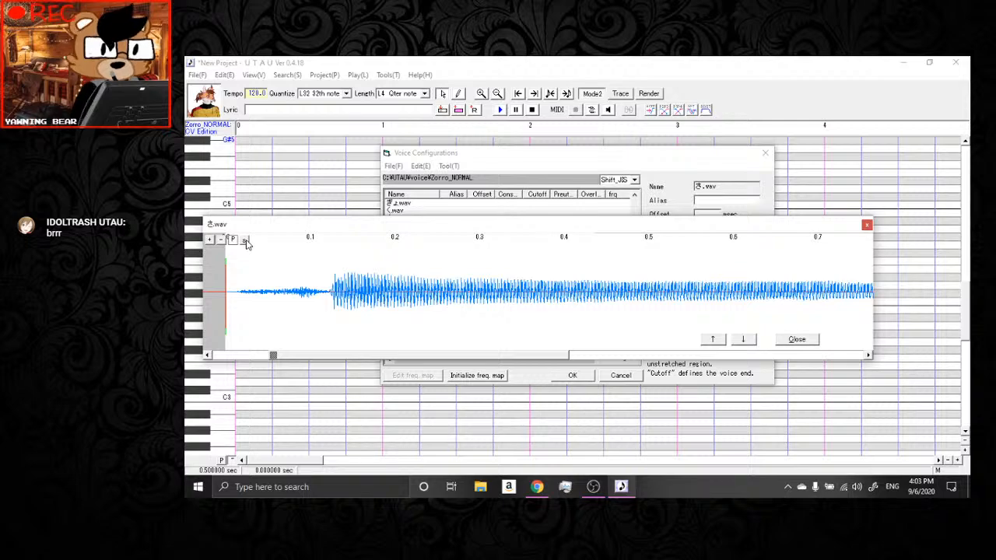
Close the さ.wav waveform and the voice configurations, and open the recent project Goodbye April DoppelM.ust without saving changes.
{"action": "left_click", "coordinate": [807, 341]}
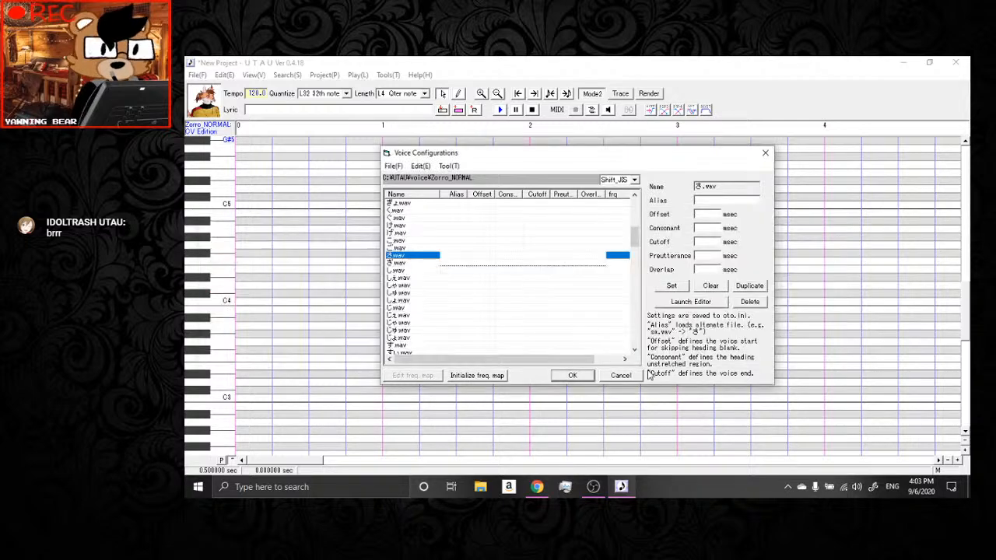
{"action": "left_click", "coordinate": [627, 377]}
{"action": "left_click", "coordinate": [197, 75]}
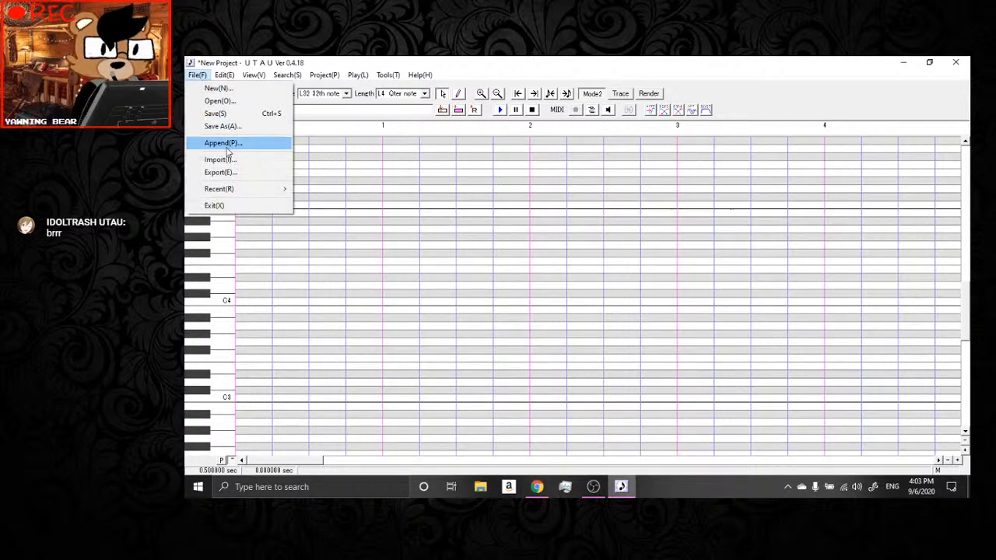
{"action": "mouse_move", "coordinate": [262, 189]}
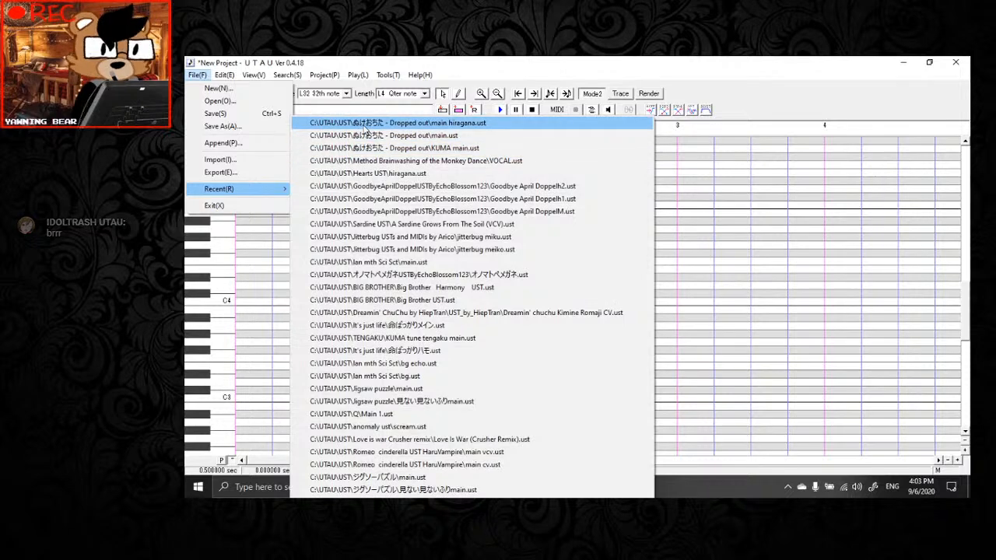
{"action": "left_click", "coordinate": [400, 211]}
{"action": "left_click", "coordinate": [585, 304]}
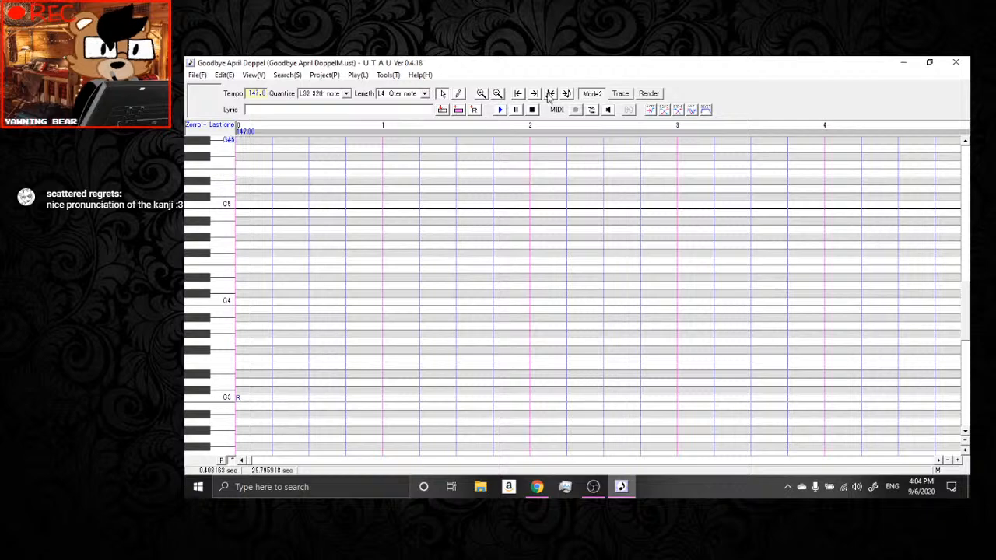
Go to the first notes of the Goodbye April Doppel project and examine their lyrics, envelopes and pitch curves.
{"action": "left_click", "coordinate": [550, 94]}
{"action": "scroll", "coordinate": [413, 342], "scroll_direction": "down", "scroll_amount": 1}
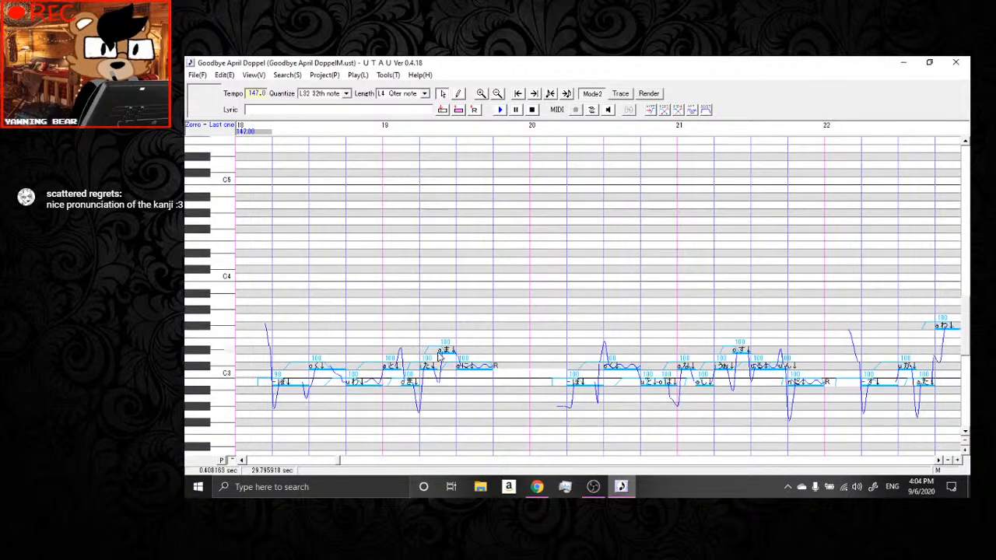
{"action": "scroll", "coordinate": [478, 354], "scroll_direction": "up", "scroll_amount": 2}
{"action": "scroll", "coordinate": [478, 354], "scroll_direction": "down", "scroll_amount": 3}
{"action": "scroll", "coordinate": [479, 354], "scroll_direction": "up", "scroll_amount": 2}
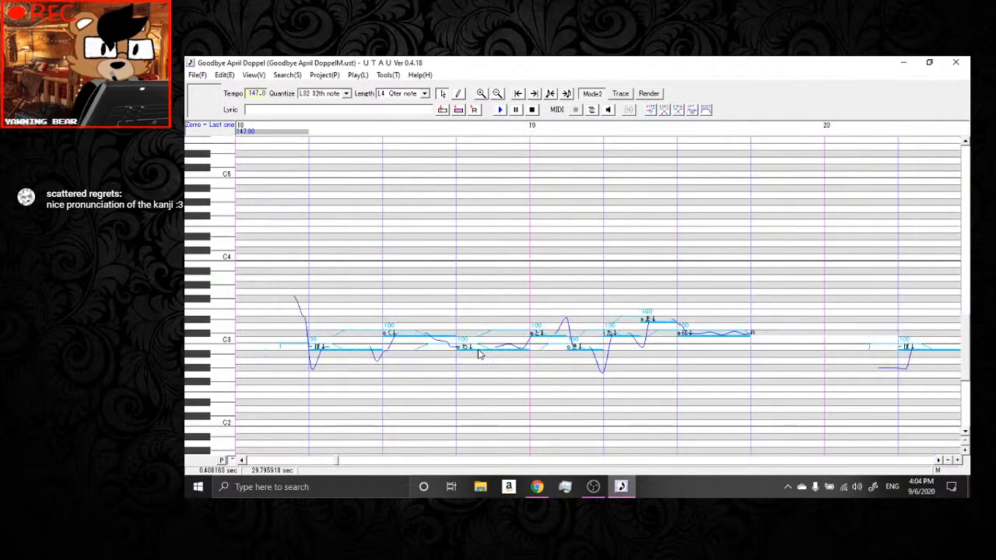
{"action": "scroll", "coordinate": [478, 354], "scroll_direction": "down", "scroll_amount": 1}
{"action": "scroll", "coordinate": [479, 354], "scroll_direction": "up", "scroll_amount": 2}
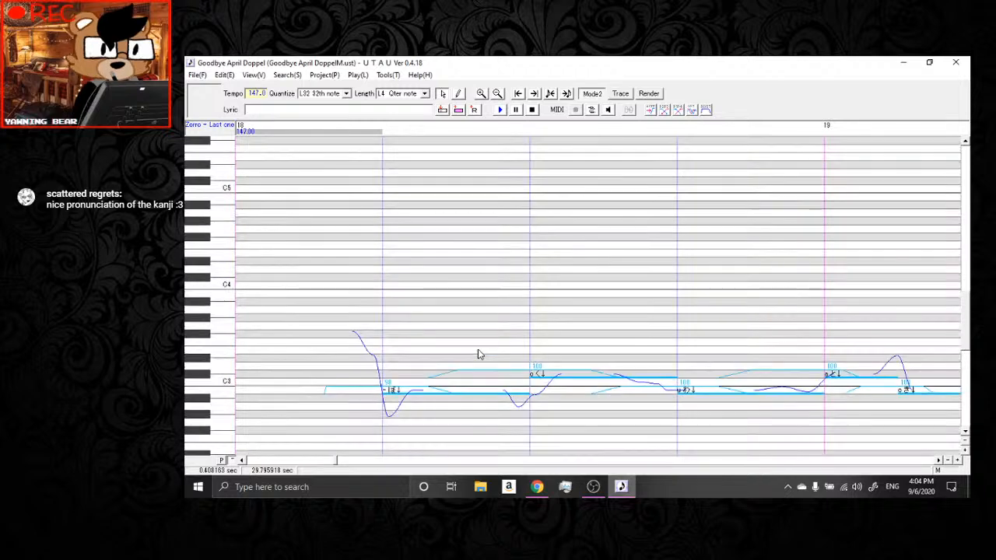
{"action": "scroll", "coordinate": [478, 354], "scroll_direction": "down", "scroll_amount": 2}
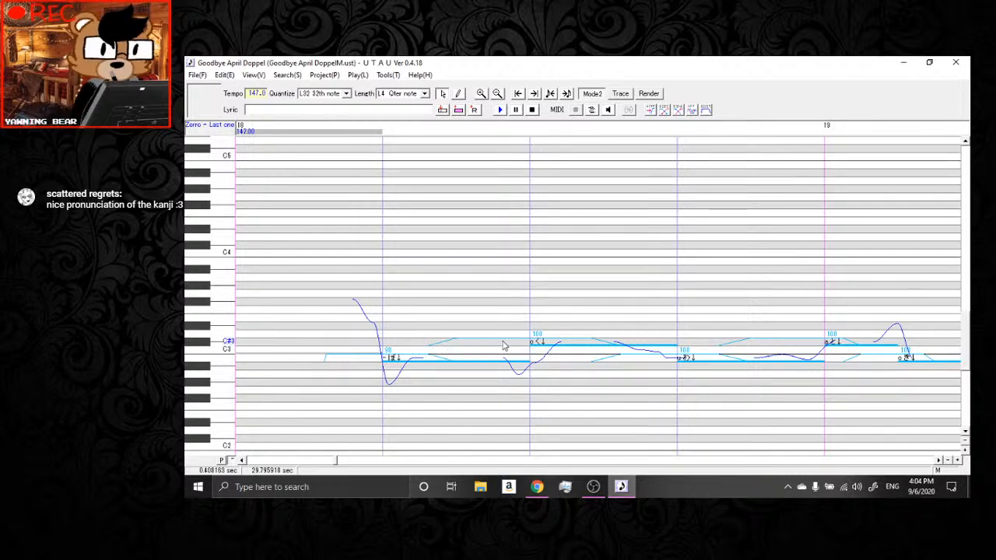
{"action": "scroll", "coordinate": [528, 315], "scroll_direction": "down", "scroll_amount": 4}
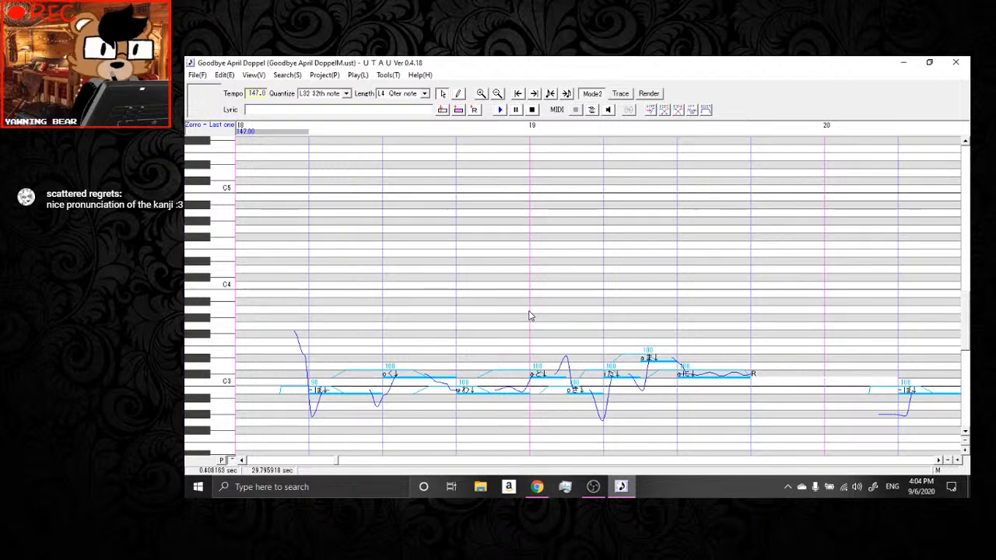
{"action": "scroll", "coordinate": [528, 315], "scroll_direction": "up", "scroll_amount": 2}
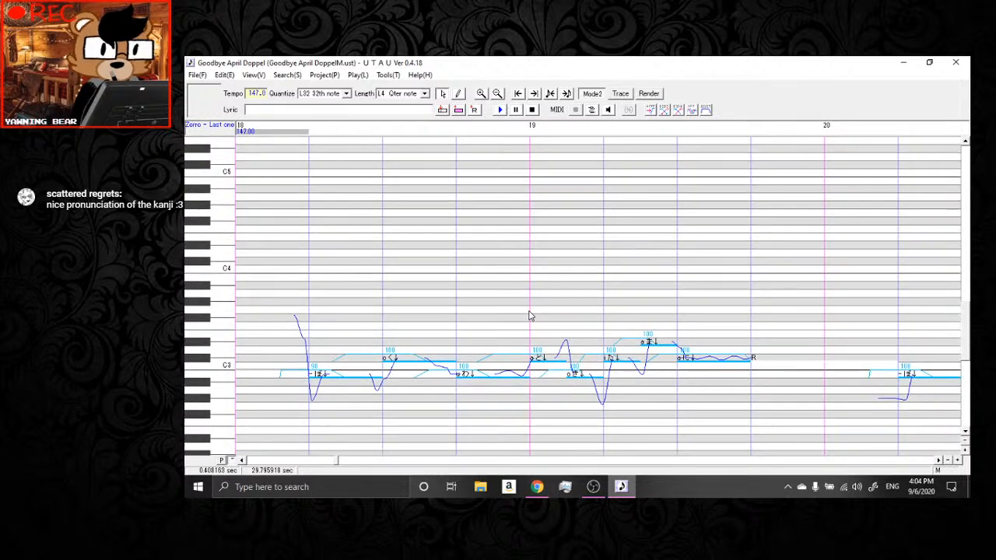
Create a new project that uses the Zorro_NORMAL: CV Edition voice bank.
{"action": "left_click", "coordinate": [198, 77]}
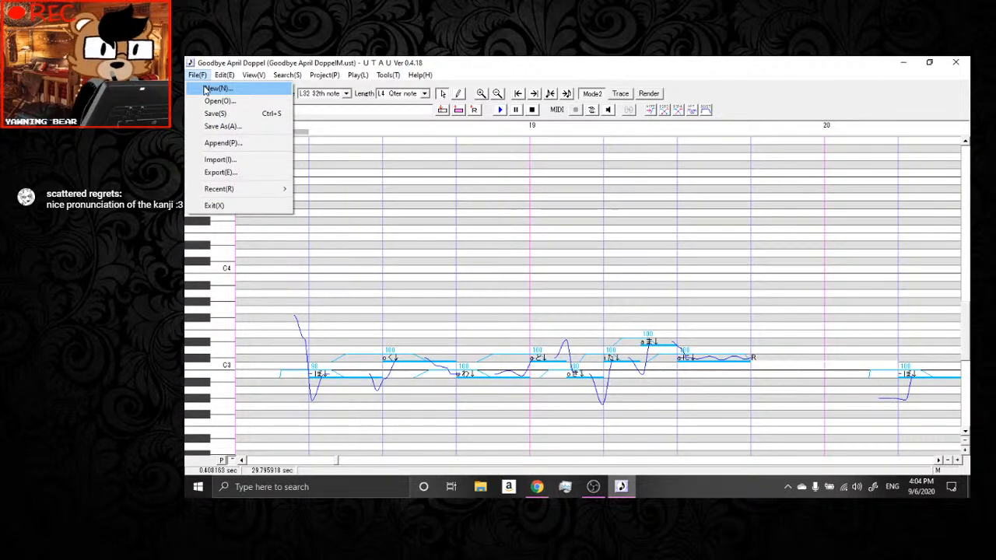
{"action": "left_click", "coordinate": [205, 90]}
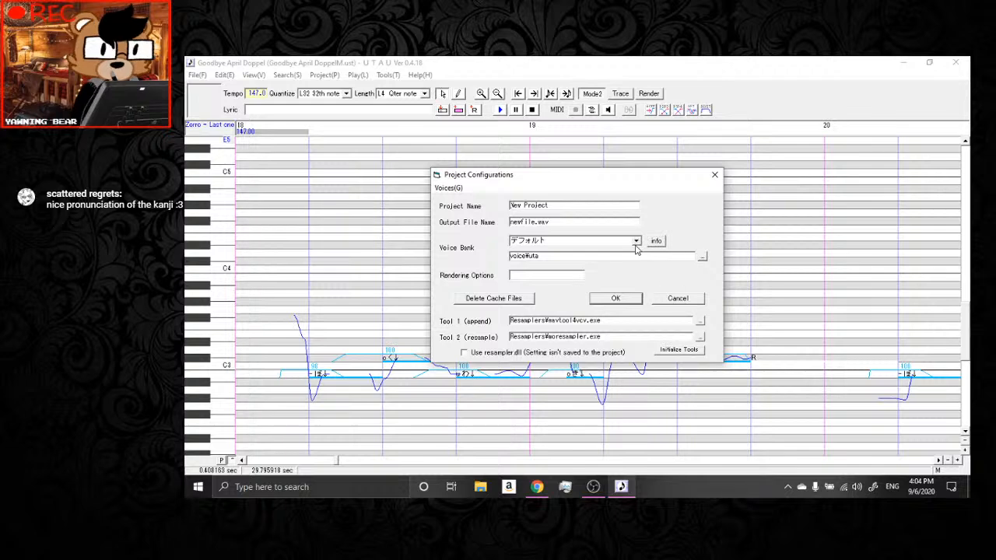
{"action": "left_click", "coordinate": [636, 242]}
{"action": "left_click", "coordinate": [554, 266]}
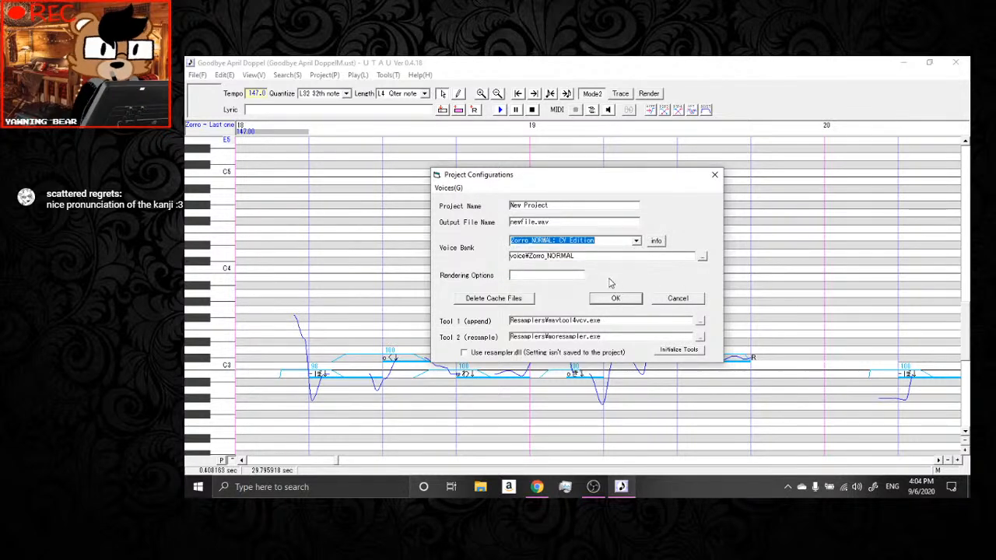
{"action": "left_click", "coordinate": [619, 298]}
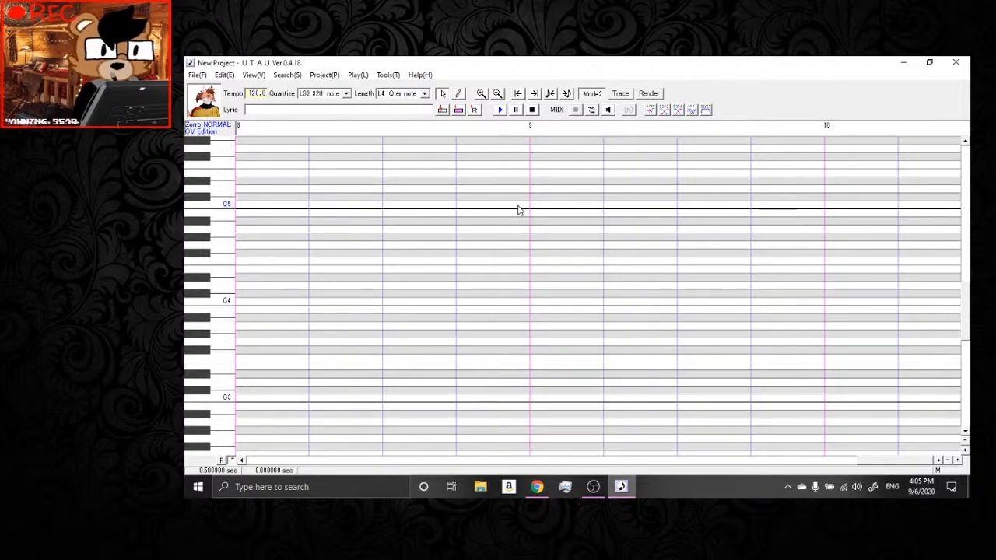
Open the voice bank settings and look at the breath sample entries br1.wav and br2.wav.
{"action": "left_click", "coordinate": [387, 75]}
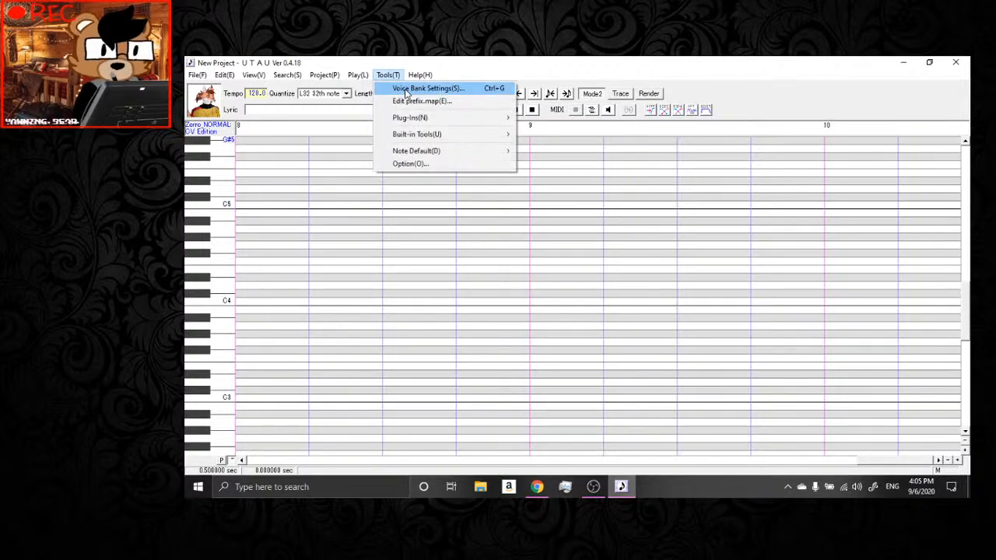
{"action": "left_click", "coordinate": [406, 84]}
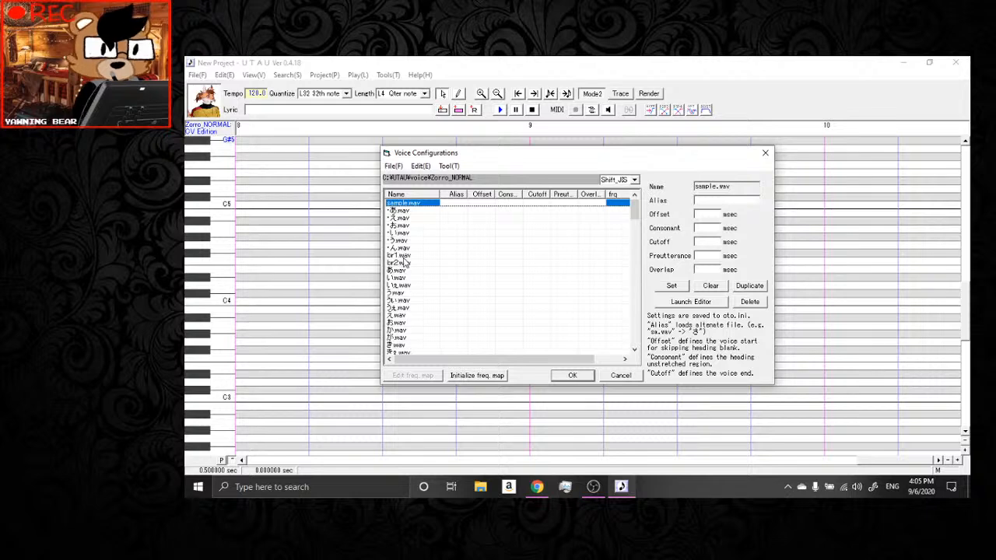
{"action": "left_click", "coordinate": [401, 255]}
{"action": "left_click", "coordinate": [403, 264]}
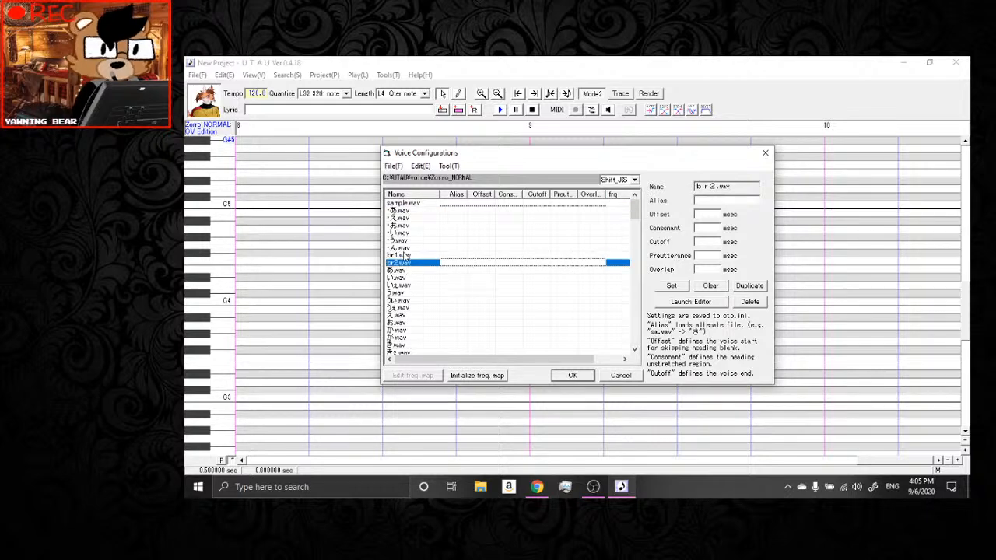
{"action": "left_click", "coordinate": [402, 256]}
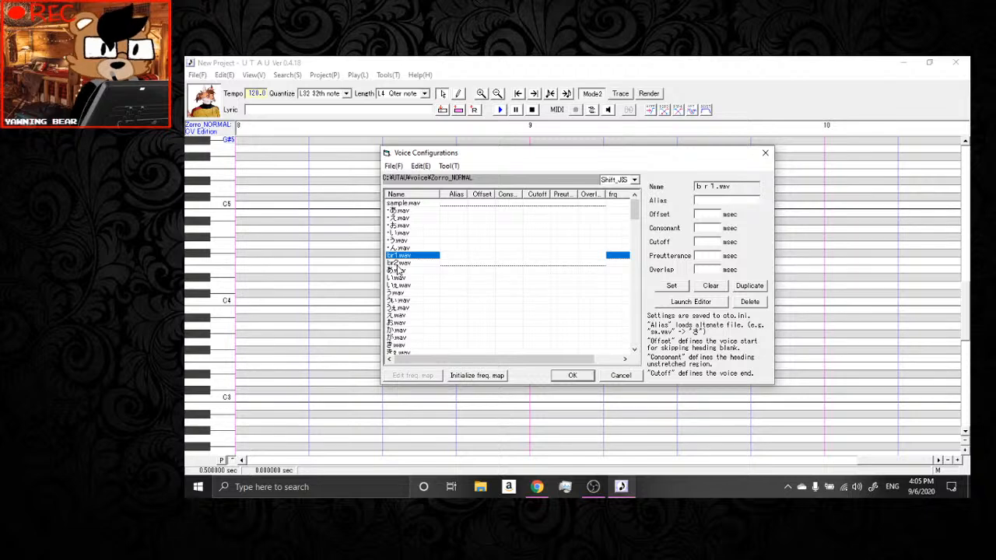
{"action": "scroll", "coordinate": [400, 256], "scroll_direction": "down", "scroll_amount": 2}
Set the alias of あ.wav to あ by copying it from the file name, and duplicate the entry.
{"action": "left_click", "coordinate": [401, 226]}
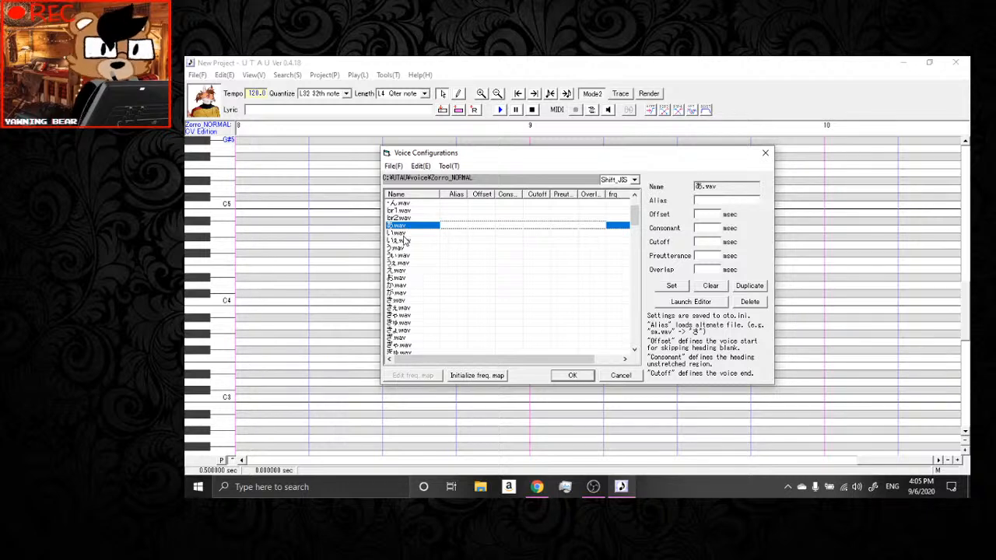
{"action": "double_click", "coordinate": [697, 186]}
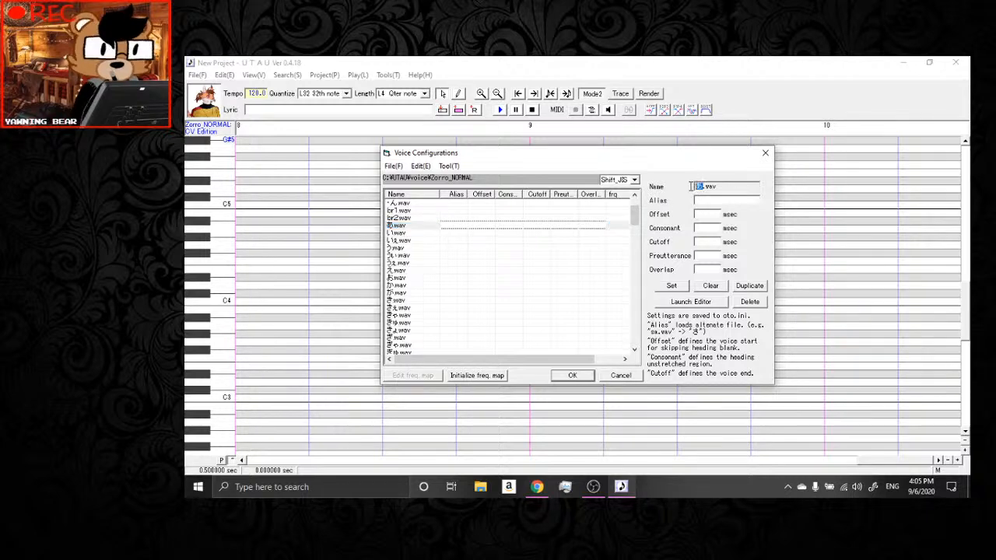
{"action": "right_click", "coordinate": [698, 186]}
{"action": "left_click", "coordinate": [734, 223]}
{"action": "left_click", "coordinate": [705, 201]}
{"action": "key", "text": "ctrl+v"}
{"action": "left_click", "coordinate": [671, 285]}
{"action": "left_click", "coordinate": [749, 285]}
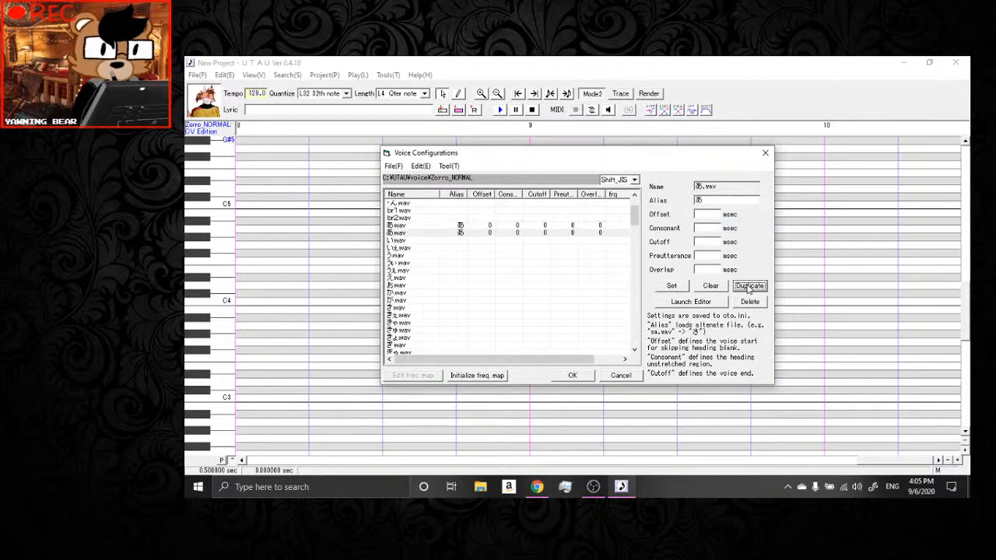
Set the alias of the first あ.wav entry to "- あ".
{"action": "left_click", "coordinate": [469, 227]}
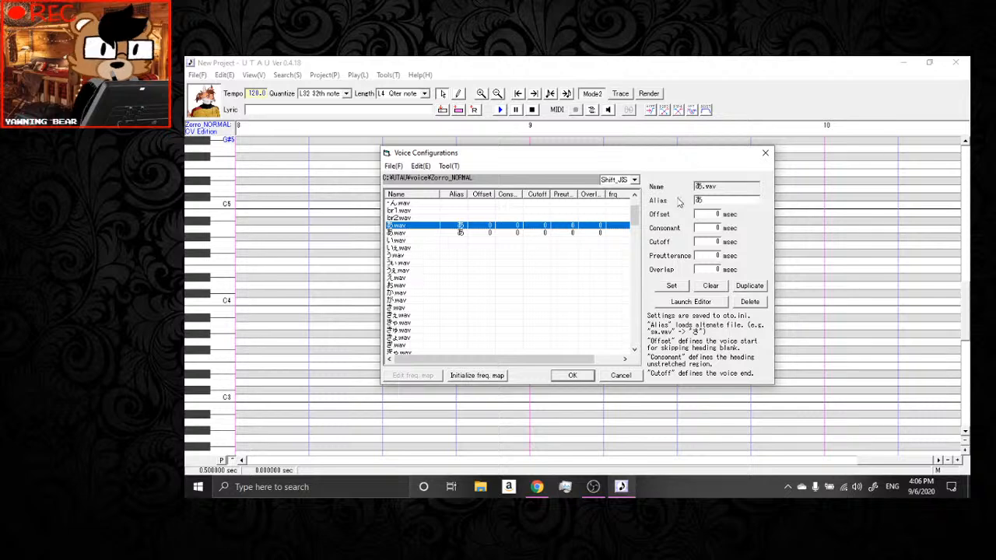
{"action": "left_click", "coordinate": [712, 200]}
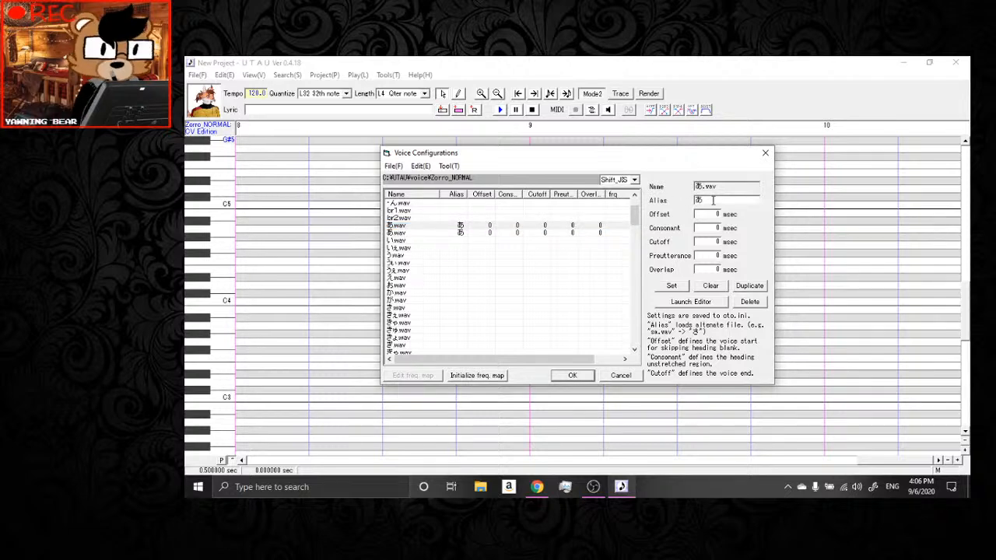
{"action": "key", "text": "Home"}
{"action": "type", "text": "-"}
{"action": "left_click", "coordinate": [672, 286]}
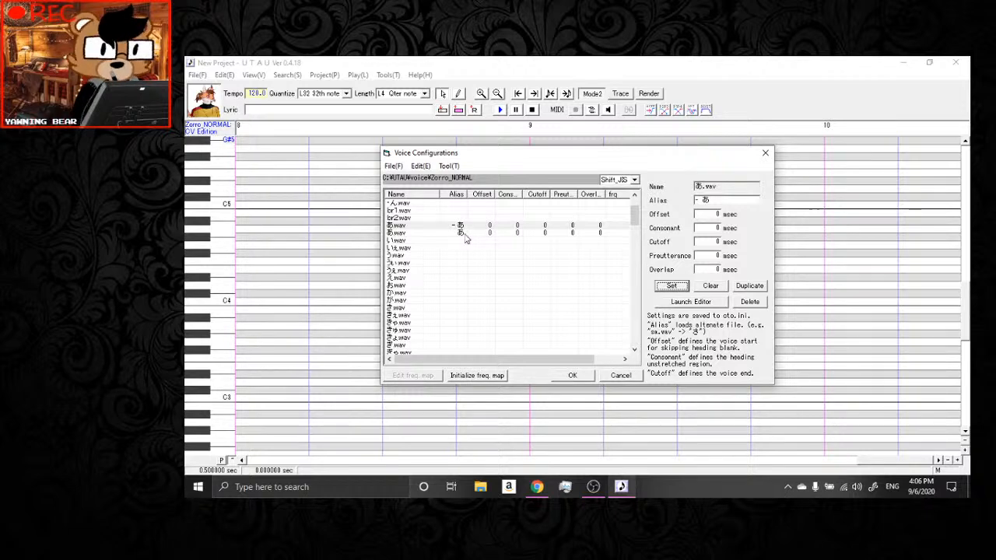
Open the "- あ" entry of あ.wav in the waveform editor and widen the editor window.
{"action": "left_click", "coordinate": [466, 226]}
{"action": "left_click", "coordinate": [690, 303]}
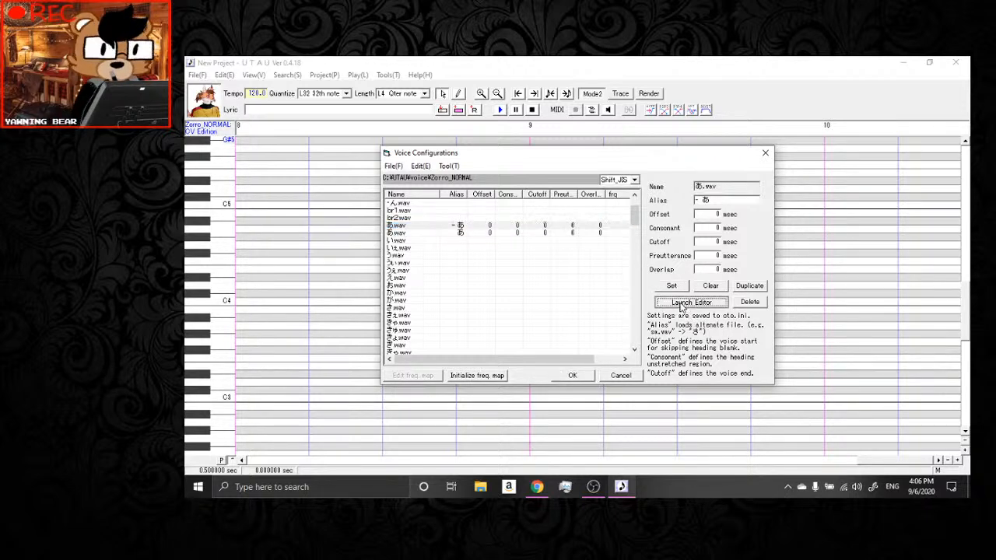
{"action": "left_click_drag", "start_coordinate": [576, 342], "coordinate": [383, 173]}
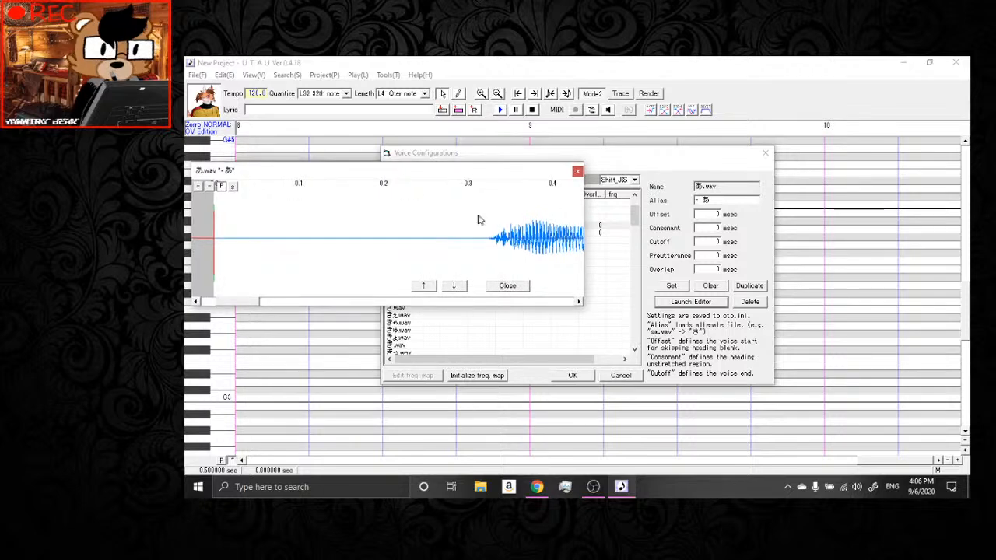
{"action": "left_click_drag", "start_coordinate": [589, 239], "coordinate": [878, 239]}
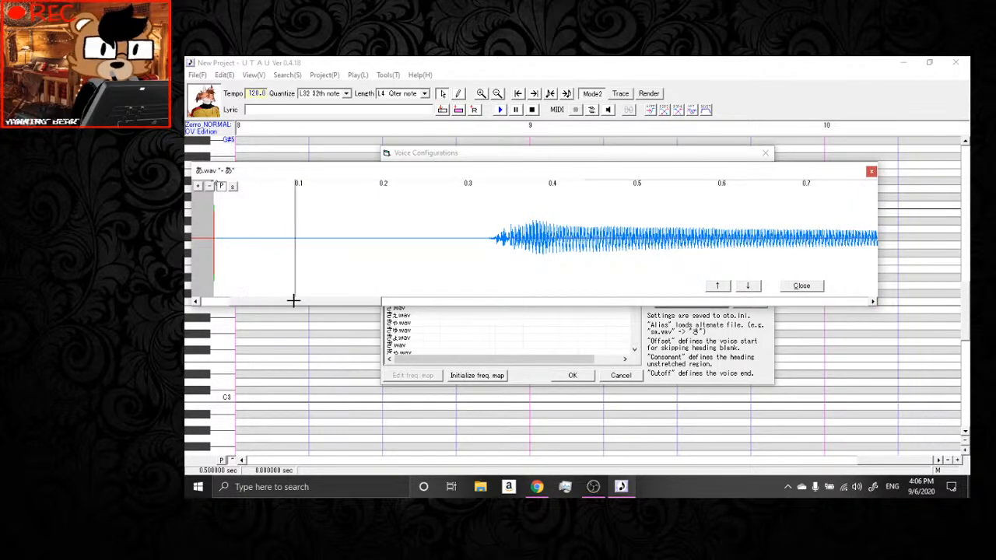
Set the consonant of the "- あ" entry to 99 ms and place its offset marker shortly before the sound begins.
{"action": "left_click", "coordinate": [295, 300]}
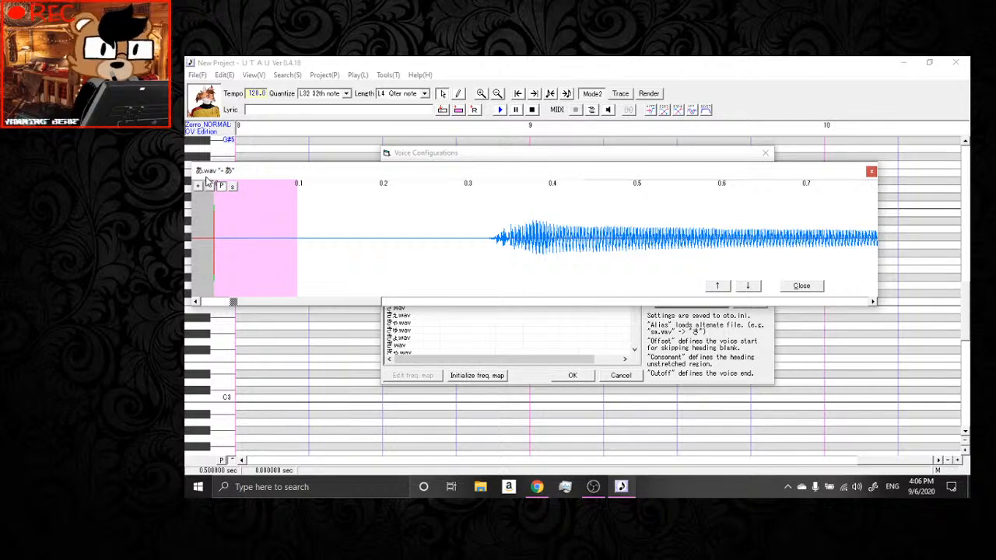
{"action": "left_click_drag", "start_coordinate": [286, 172], "coordinate": [315, 302]}
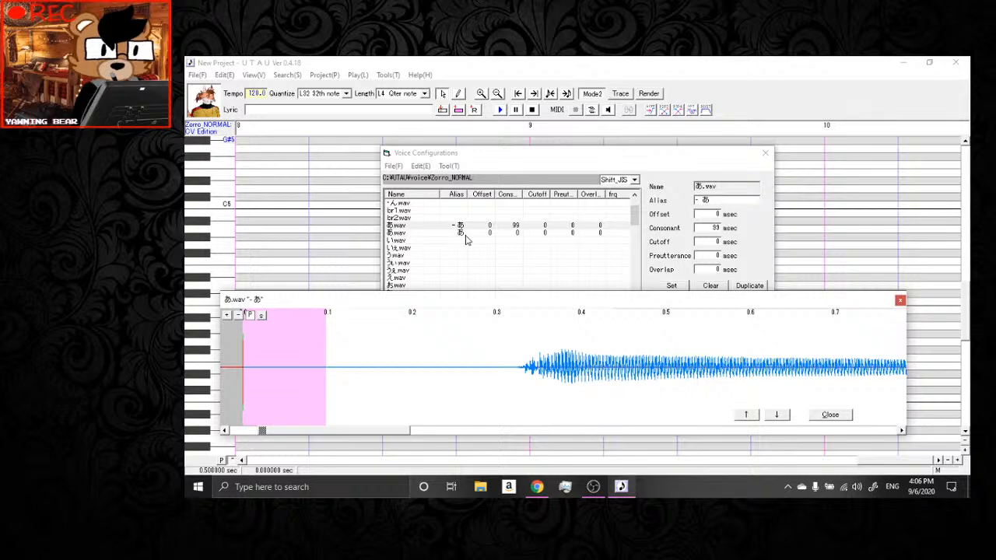
{"action": "left_click_drag", "start_coordinate": [550, 305], "coordinate": [526, 207]}
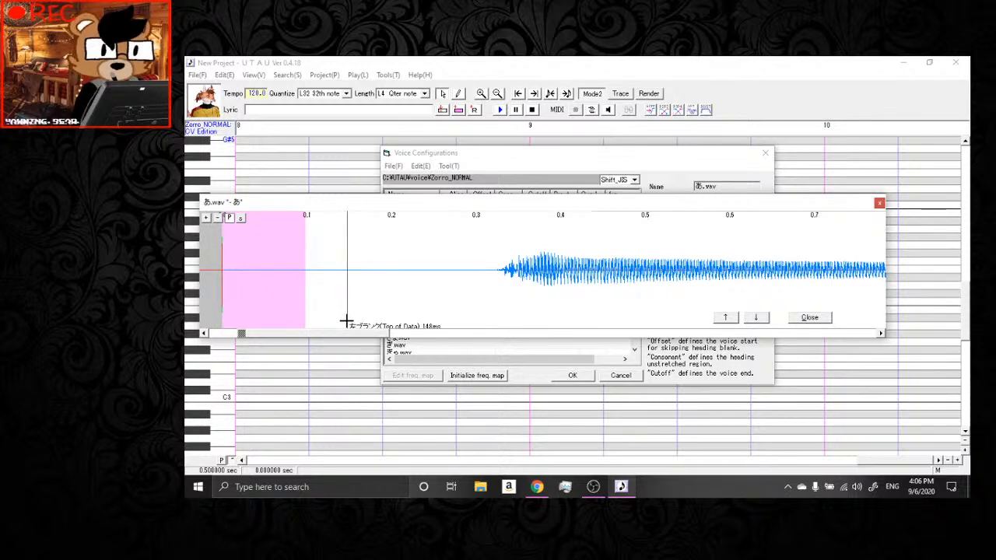
{"action": "left_click", "coordinate": [435, 327]}
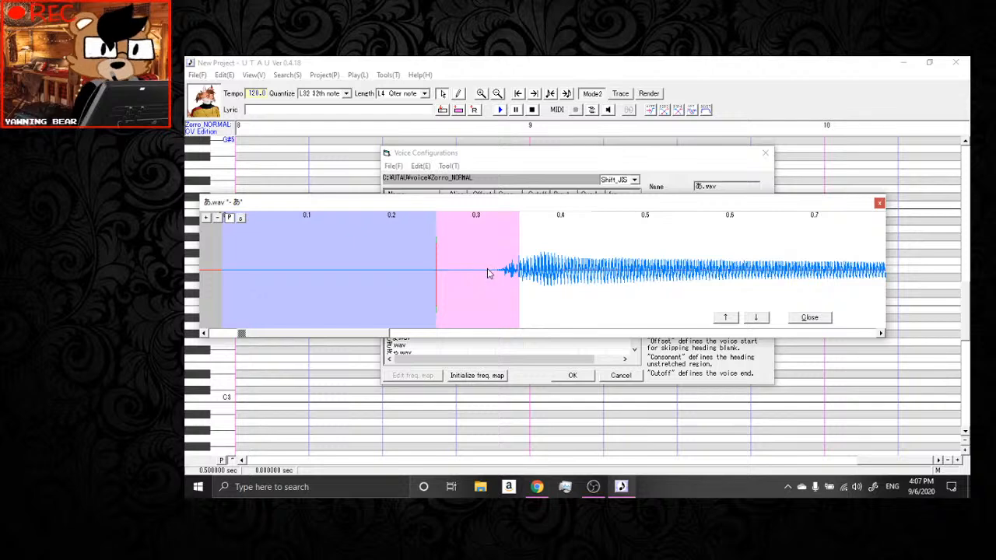
Show the spectrogram of the "- あ" entry and fine-tune the offset marker just ahead of the sound's onset.
{"action": "left_click", "coordinate": [243, 221]}
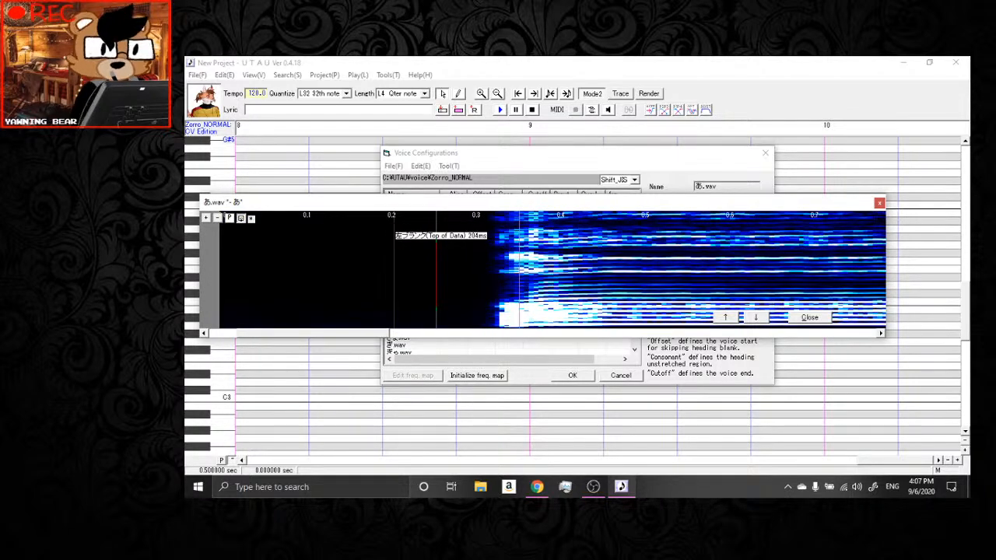
{"action": "mouse_move", "coordinate": [394, 235]}
{"action": "left_mouse_down"}
{"action": "mouse_move", "coordinate": [311, 231]}
{"action": "mouse_move", "coordinate": [472, 297]}
{"action": "mouse_move", "coordinate": [453, 302]}
{"action": "left_mouse_up"}
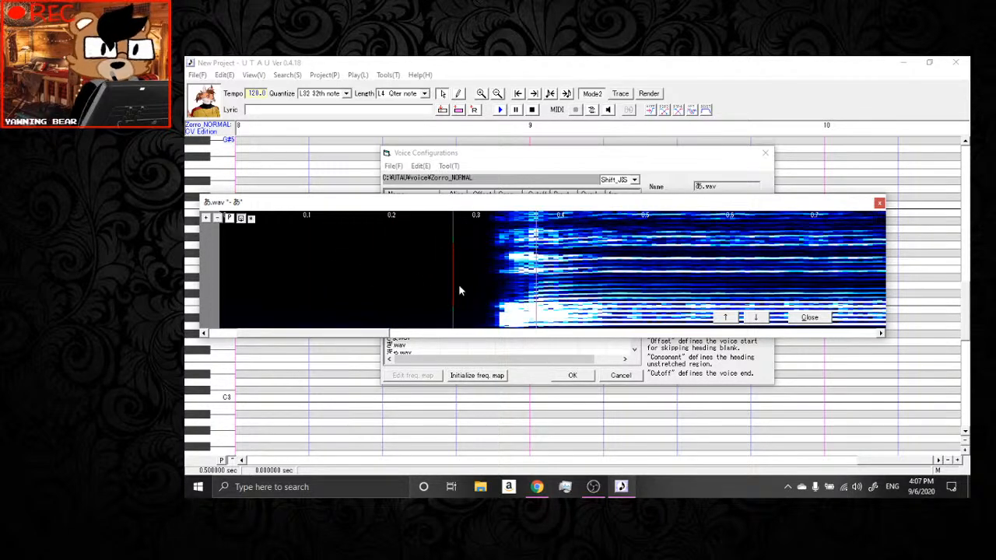
{"action": "mouse_move", "coordinate": [453, 235]}
{"action": "left_mouse_down"}
{"action": "mouse_move", "coordinate": [419, 236]}
{"action": "mouse_move", "coordinate": [441, 250]}
{"action": "mouse_move", "coordinate": [449, 272]}
{"action": "mouse_move", "coordinate": [438, 272]}
{"action": "left_mouse_up"}
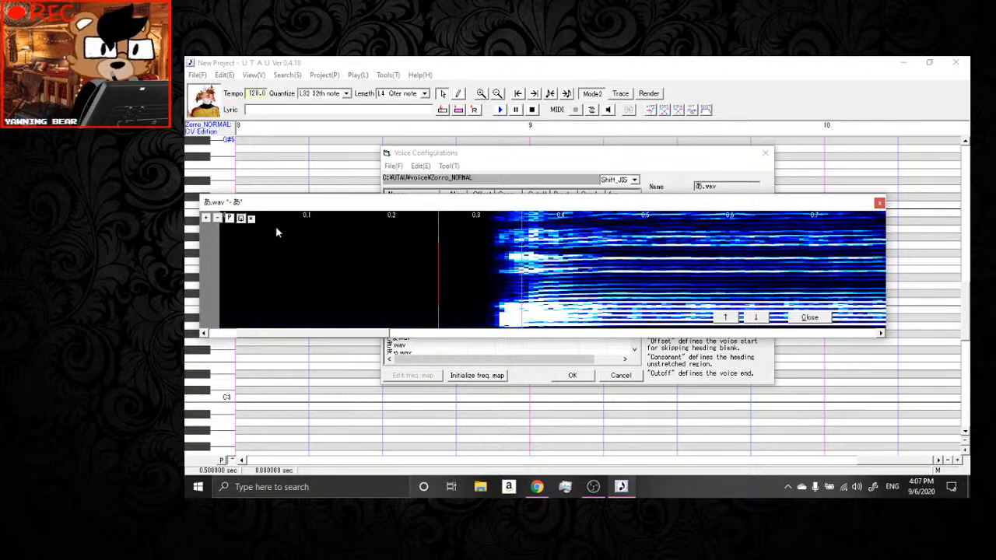
Reduce the spectrogram's intensity for the "- あ" entry so only the strongest harmonics stand out.
{"action": "left_click", "coordinate": [251, 219]}
{"action": "left_click_drag", "start_coordinate": [252, 226], "coordinate": [253, 236]}
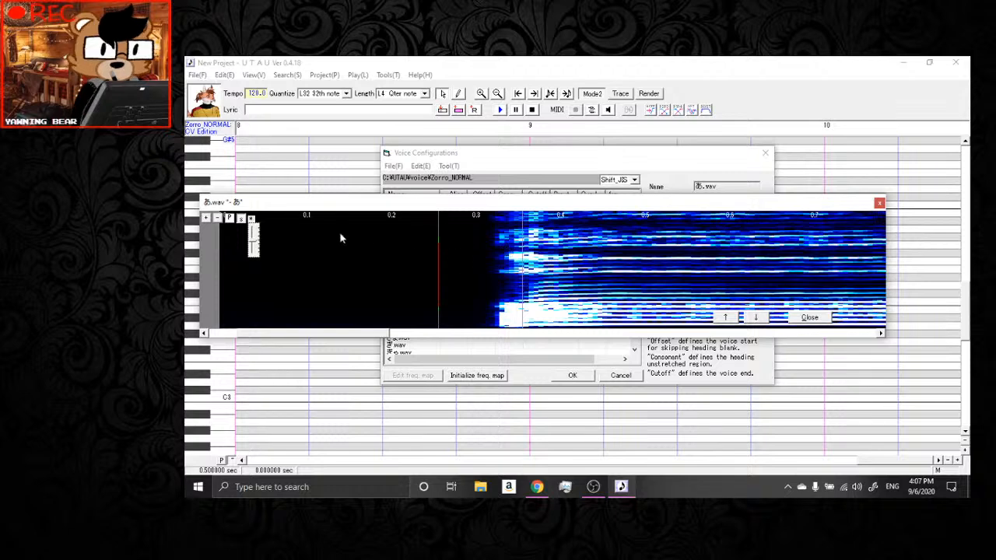
{"action": "left_click", "coordinate": [241, 219]}
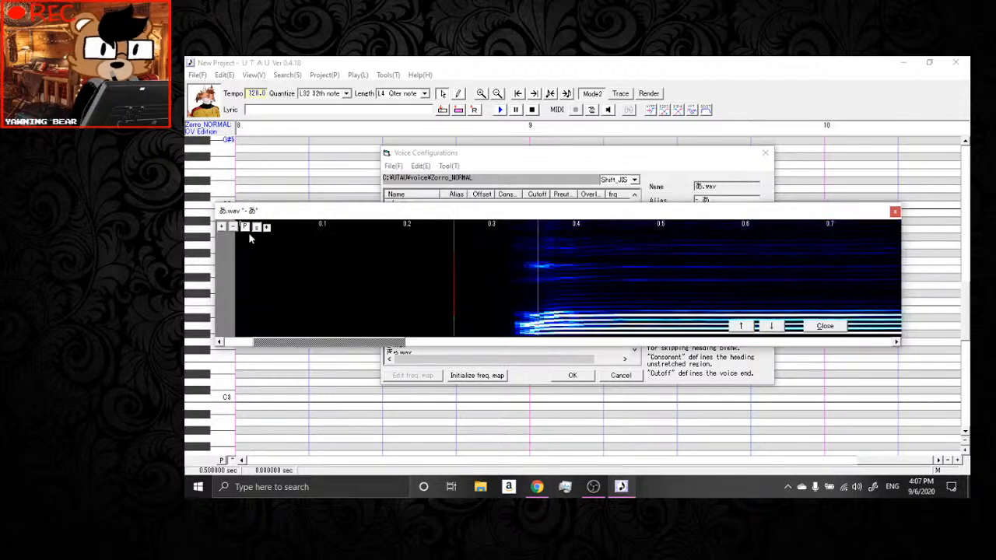
{"action": "left_click", "coordinate": [268, 230]}
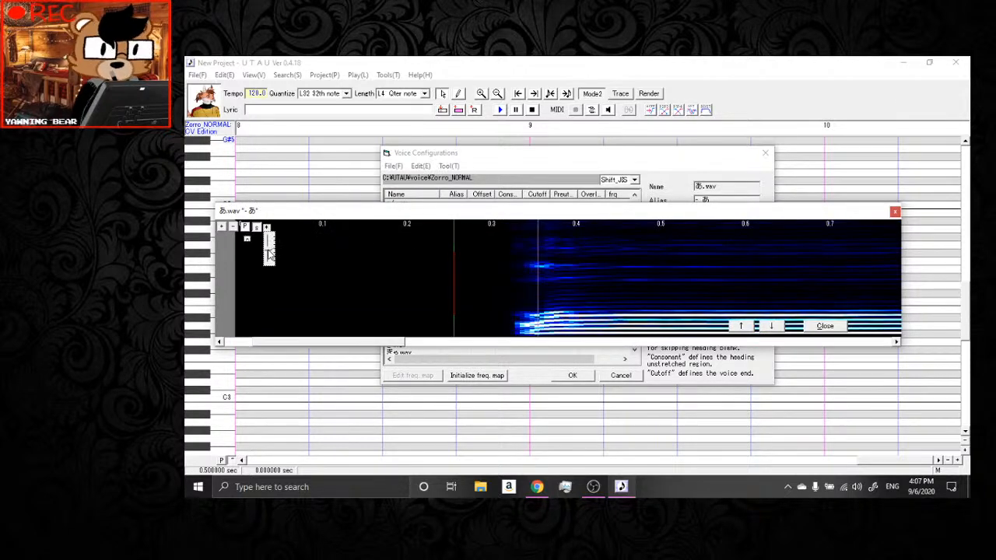
{"action": "mouse_move", "coordinate": [312, 215]}
{"action": "left_mouse_down"}
{"action": "mouse_move", "coordinate": [296, 191]}
{"action": "mouse_move", "coordinate": [306, 203]}
{"action": "left_mouse_up"}
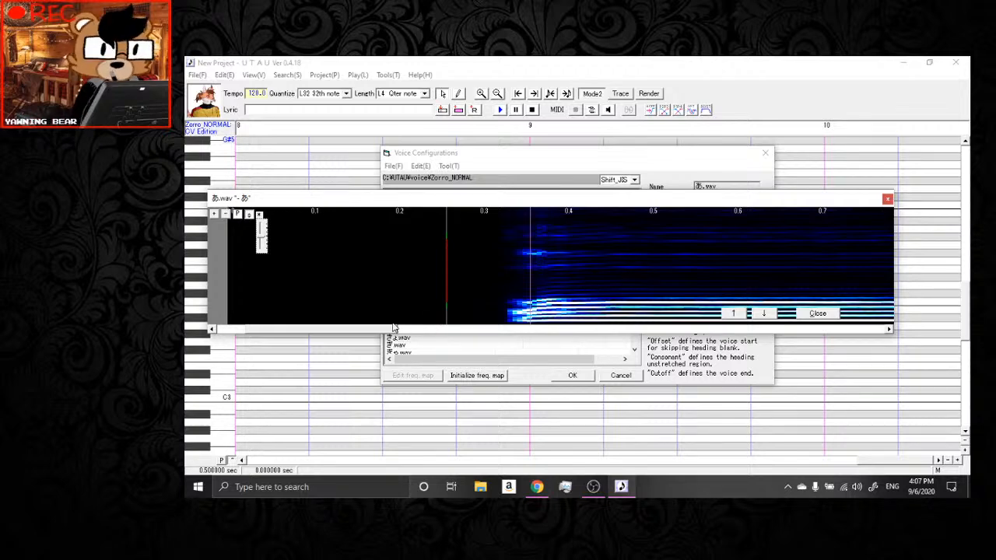
Examine the spectrogram of the "- あ" entry from its onset to where the sound fades out, and close the waveform editor.
{"action": "left_click_drag", "start_coordinate": [393, 329], "coordinate": [420, 346]}
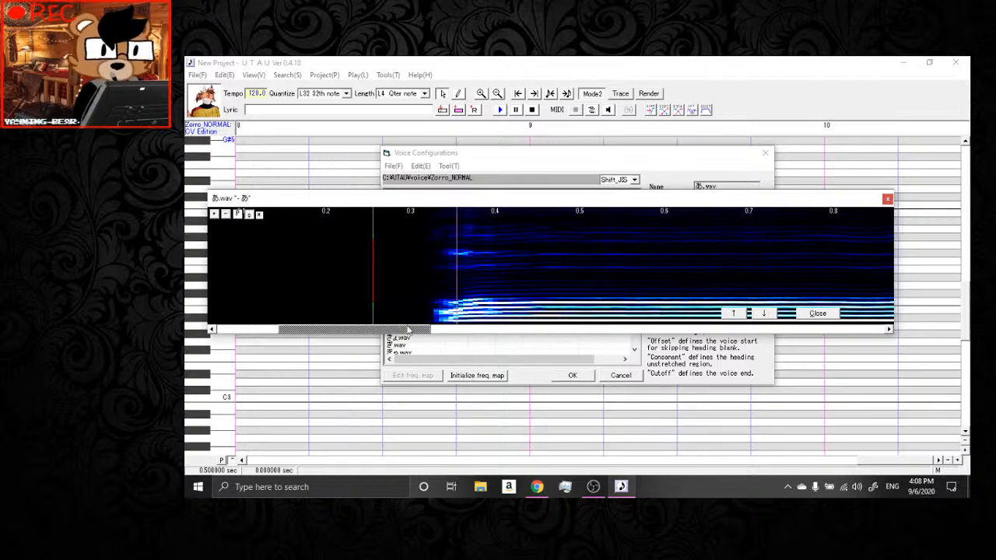
{"action": "left_click_drag", "start_coordinate": [413, 330], "coordinate": [447, 330]}
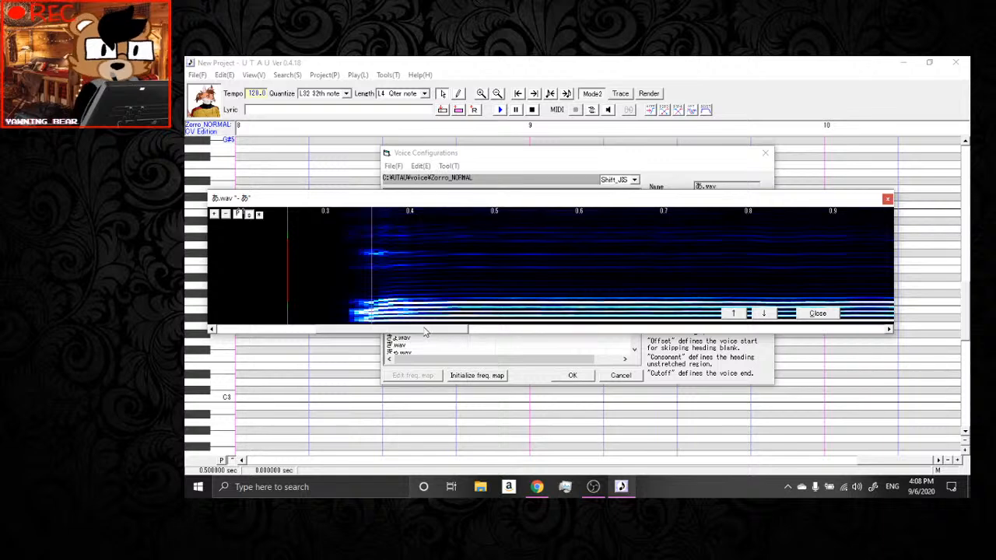
{"action": "left_click_drag", "start_coordinate": [427, 332], "coordinate": [646, 333]}
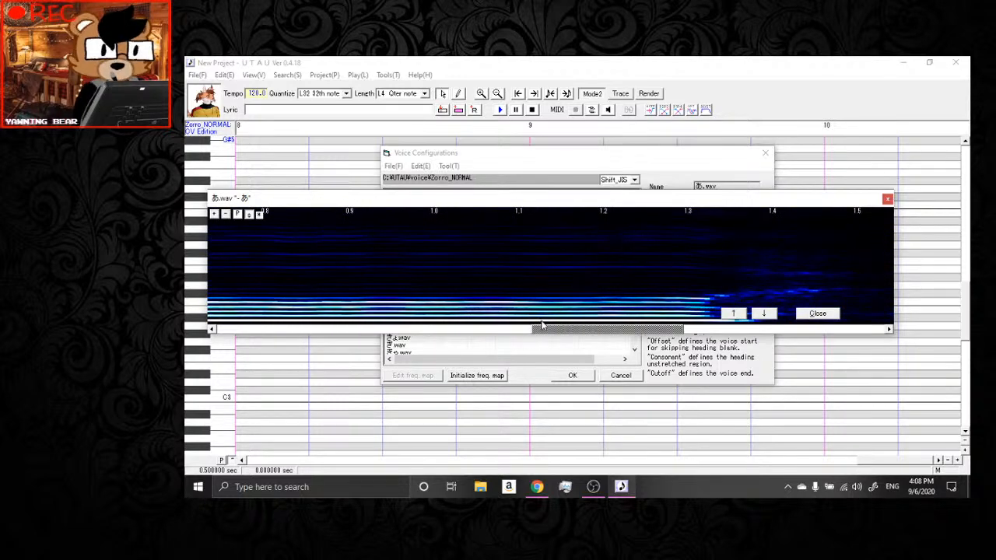
{"action": "left_click_drag", "start_coordinate": [564, 333], "coordinate": [745, 331]}
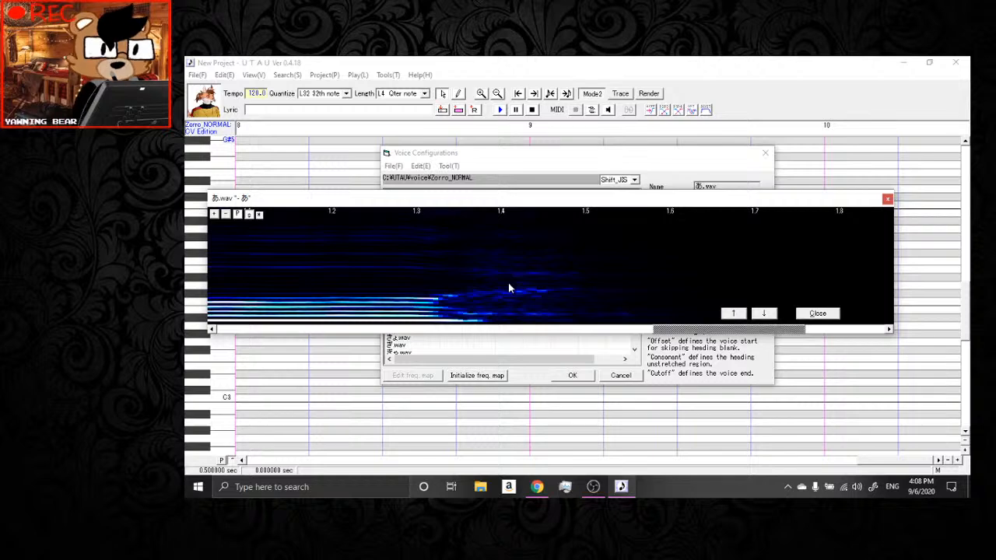
{"action": "left_click", "coordinate": [830, 318]}
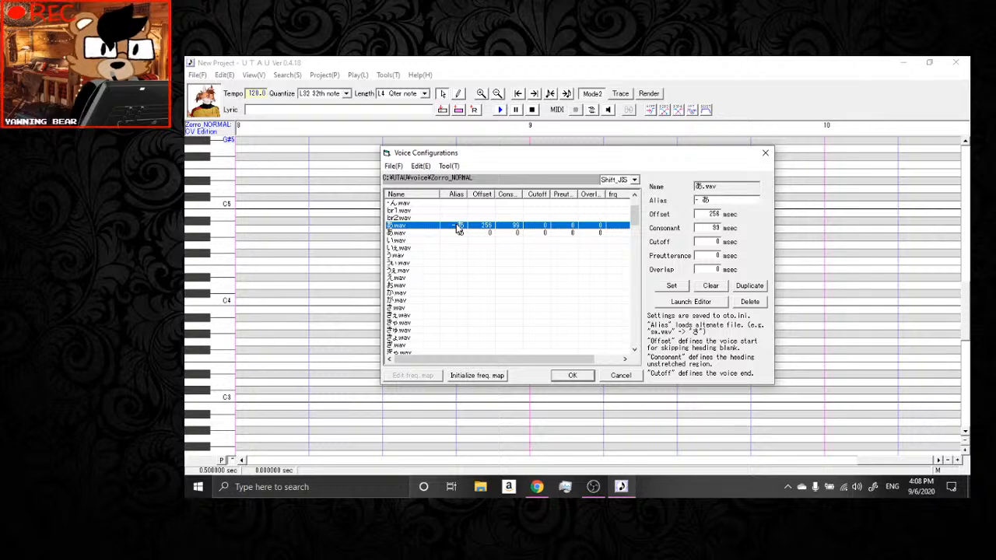
Reopen the "- あ" entry of あ.wav in the waveform editor and widen its window with the sound's onset in view.
{"action": "left_click", "coordinate": [679, 306]}
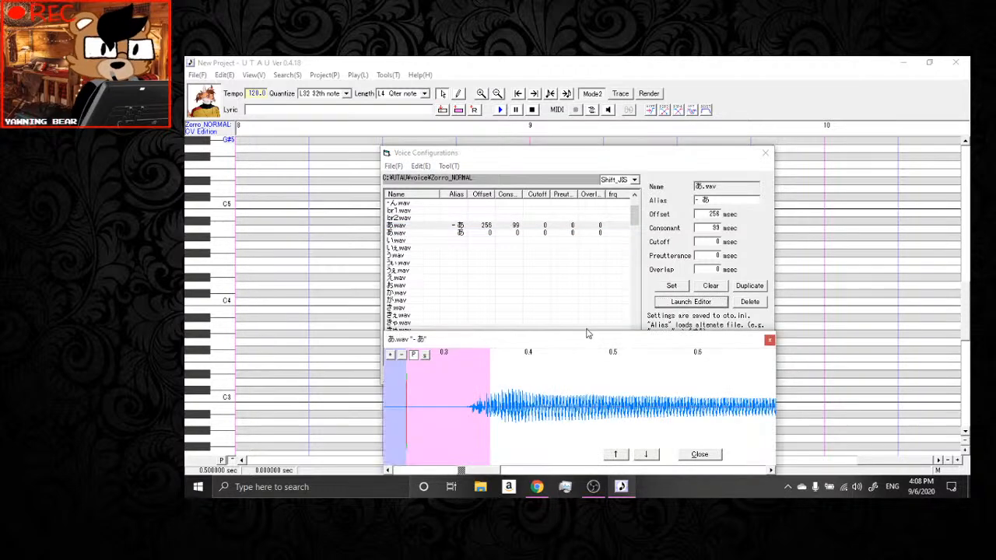
{"action": "left_click_drag", "start_coordinate": [586, 340], "coordinate": [507, 296]}
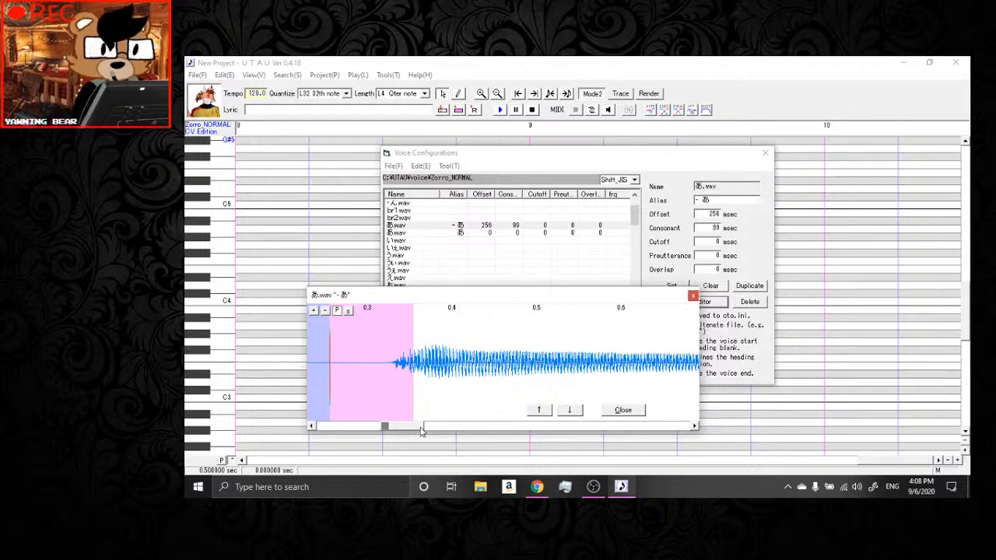
{"action": "left_click", "coordinate": [606, 427]}
{"action": "left_click", "coordinate": [606, 427]}
{"action": "left_click", "coordinate": [606, 426]}
{"action": "left_click", "coordinate": [597, 428]}
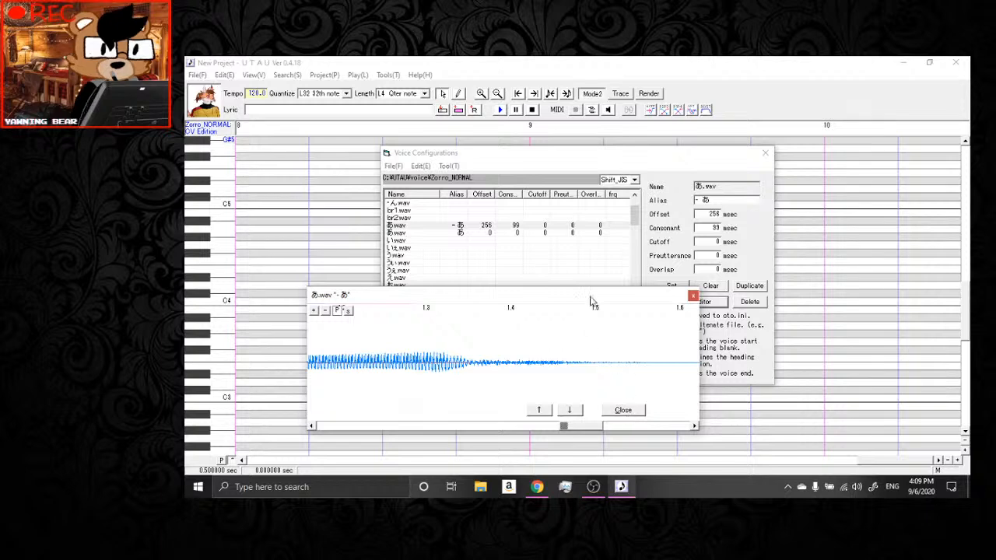
{"action": "left_click_drag", "start_coordinate": [591, 299], "coordinate": [469, 201]}
{"action": "left_click_drag", "start_coordinate": [577, 257], "coordinate": [895, 273]}
{"action": "left_click_drag", "start_coordinate": [695, 328], "coordinate": [323, 341]}
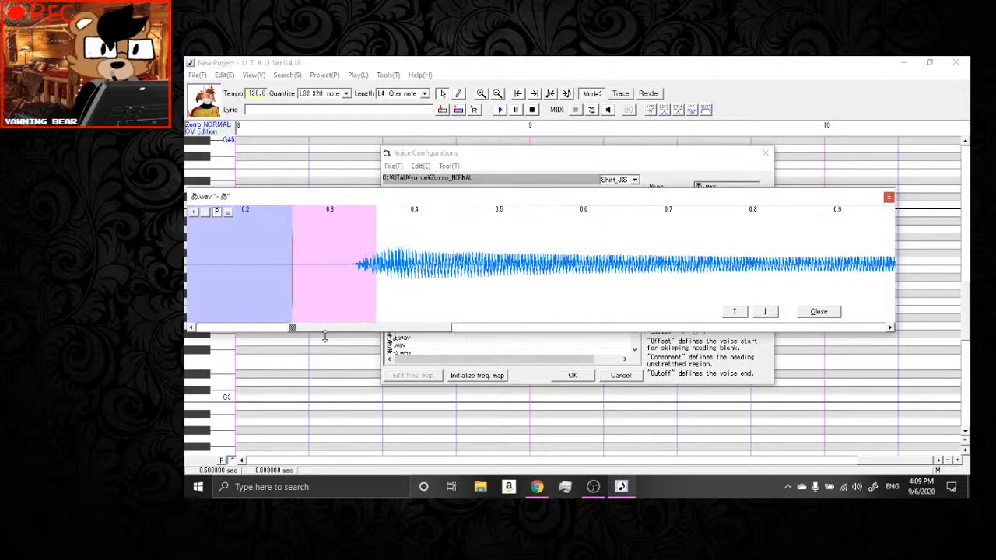
Extend the consonant region of the "- あ" entry to the 0.6 s mark, checking it against the spectrogram.
{"action": "left_click", "coordinate": [228, 213]}
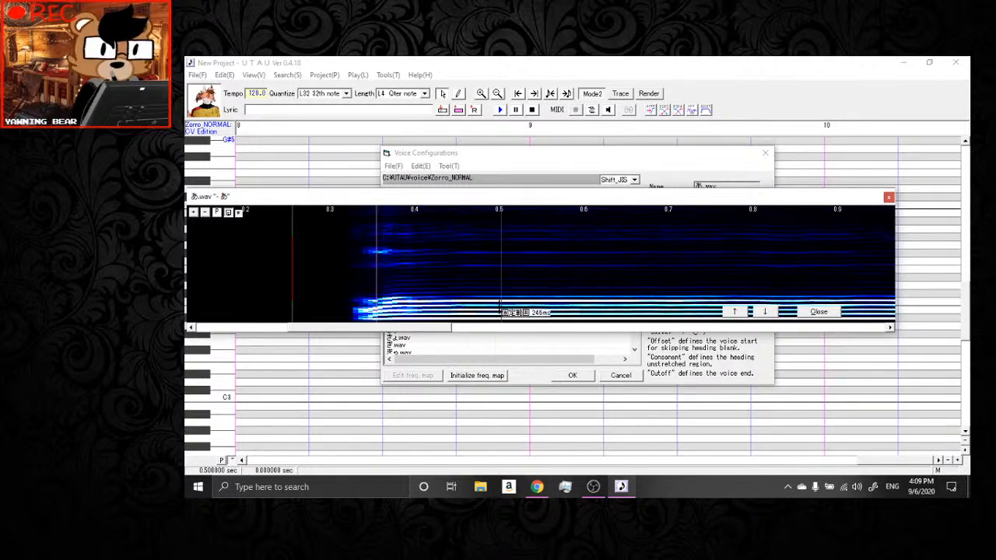
{"action": "left_click", "coordinate": [229, 212]}
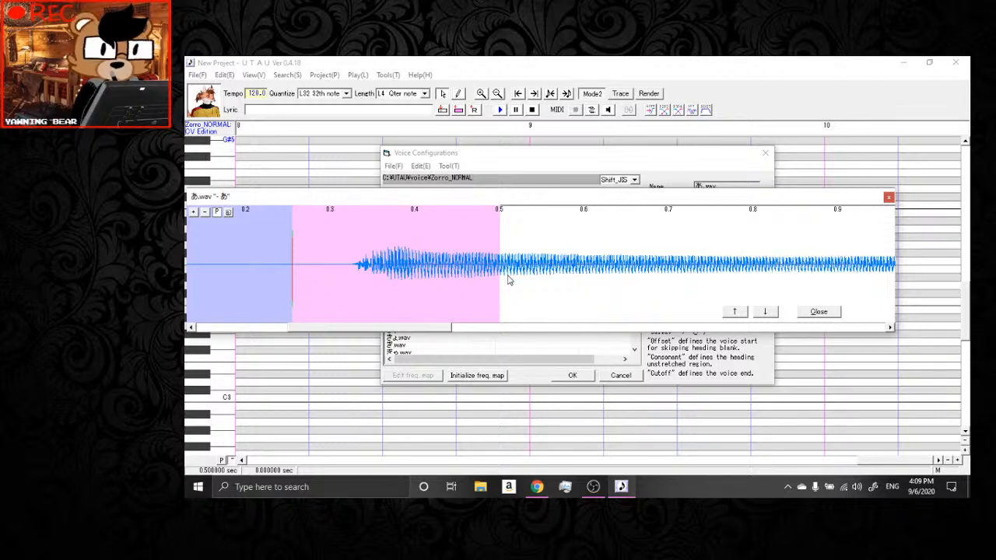
{"action": "left_click", "coordinate": [228, 212]}
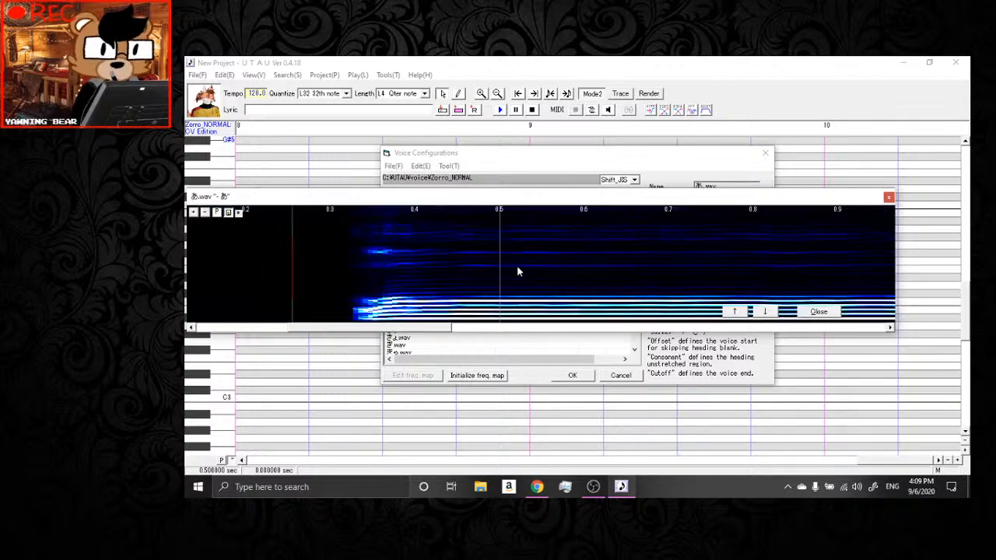
{"action": "left_click_drag", "start_coordinate": [500, 267], "coordinate": [583, 300]}
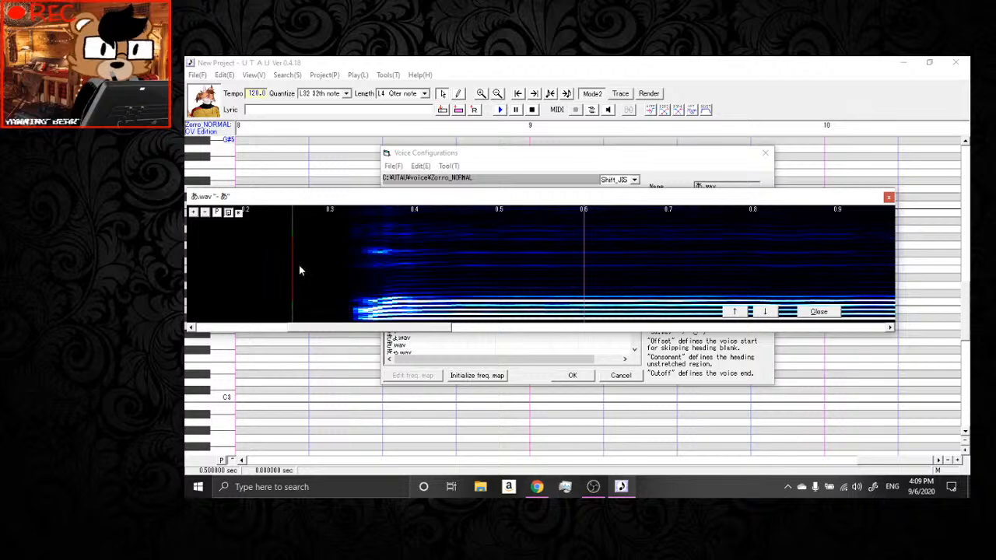
Place the preutterance marker of the "- あ" entry at about 0.36 s, just inside the vowel's onset, using the spectrogram as a guide.
{"action": "mouse_move", "coordinate": [296, 269]}
{"action": "left_mouse_down"}
{"action": "mouse_move", "coordinate": [330, 303]}
{"action": "mouse_move", "coordinate": [329, 280]}
{"action": "left_mouse_up"}
{"action": "left_click", "coordinate": [228, 213]}
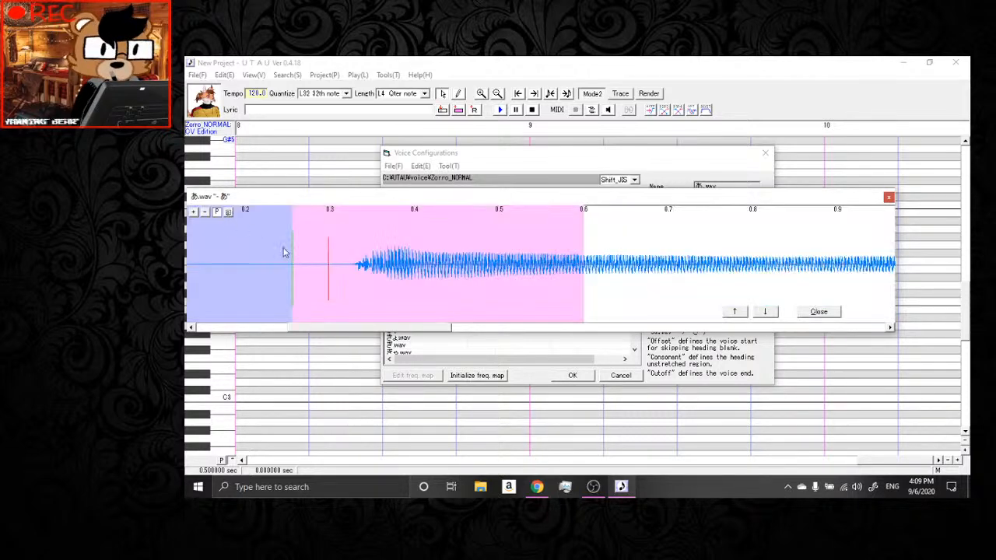
{"action": "left_click_drag", "start_coordinate": [329, 273], "coordinate": [347, 283]}
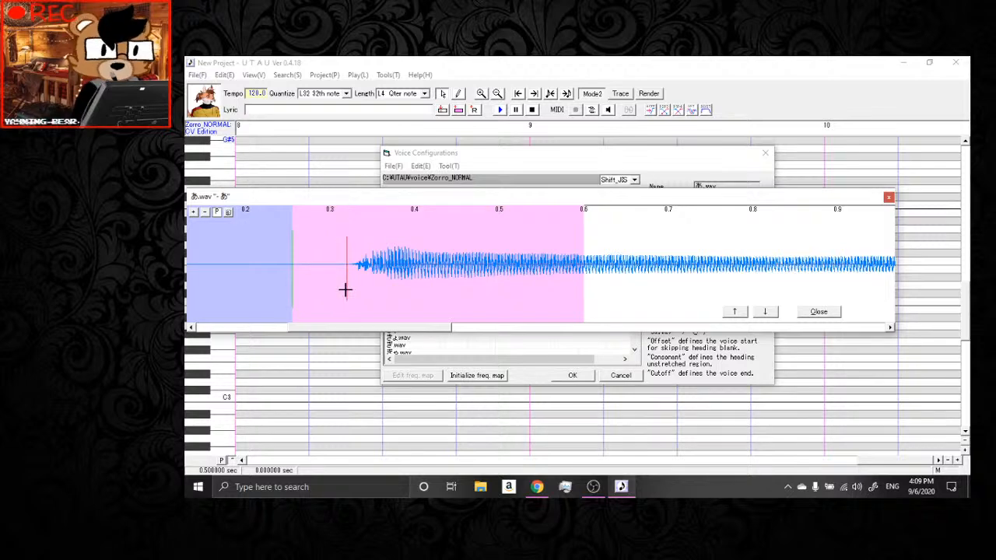
{"action": "left_click_drag", "start_coordinate": [351, 201], "coordinate": [407, 229]}
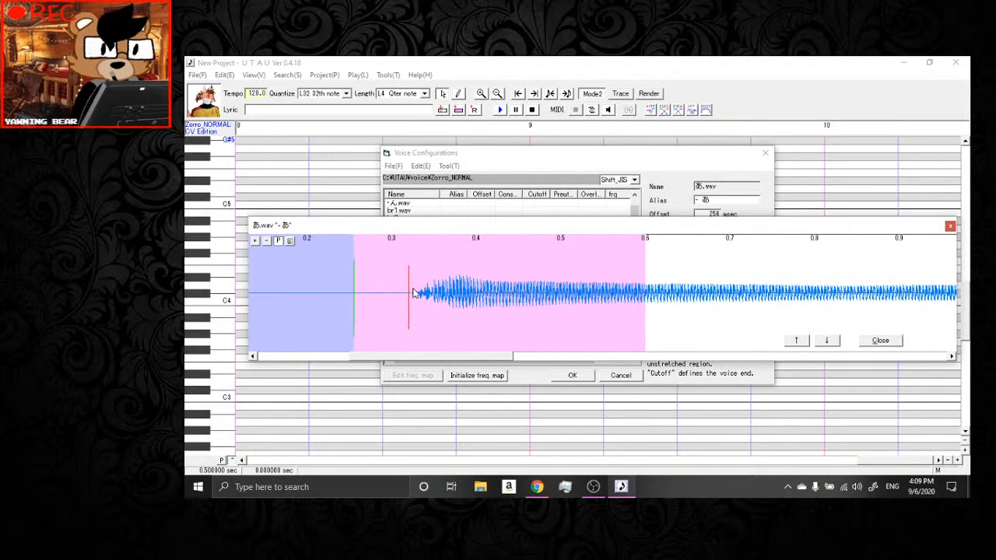
{"action": "left_click", "coordinate": [290, 241]}
{"action": "left_click_drag", "start_coordinate": [409, 293], "coordinate": [410, 293]}
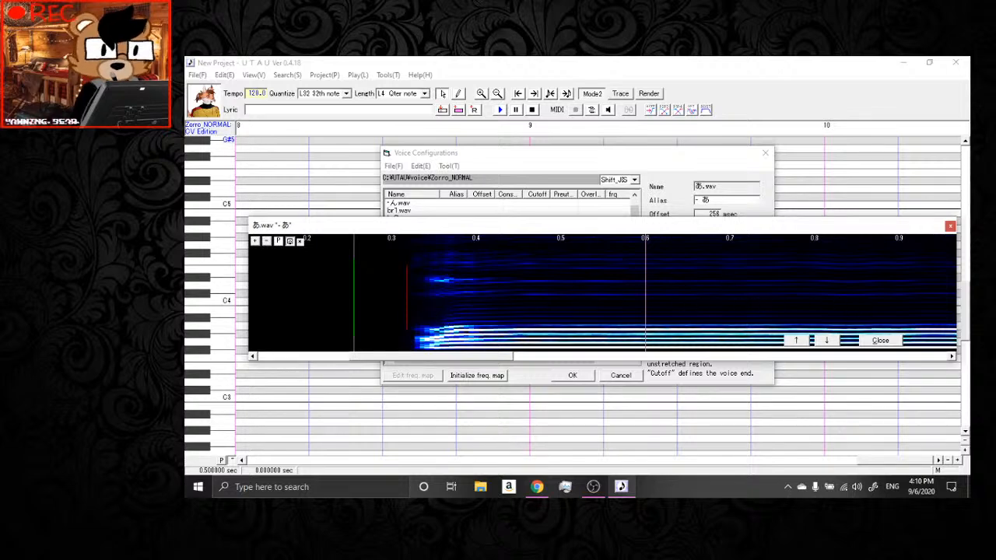
{"action": "left_click_drag", "start_coordinate": [407, 289], "coordinate": [421, 373]}
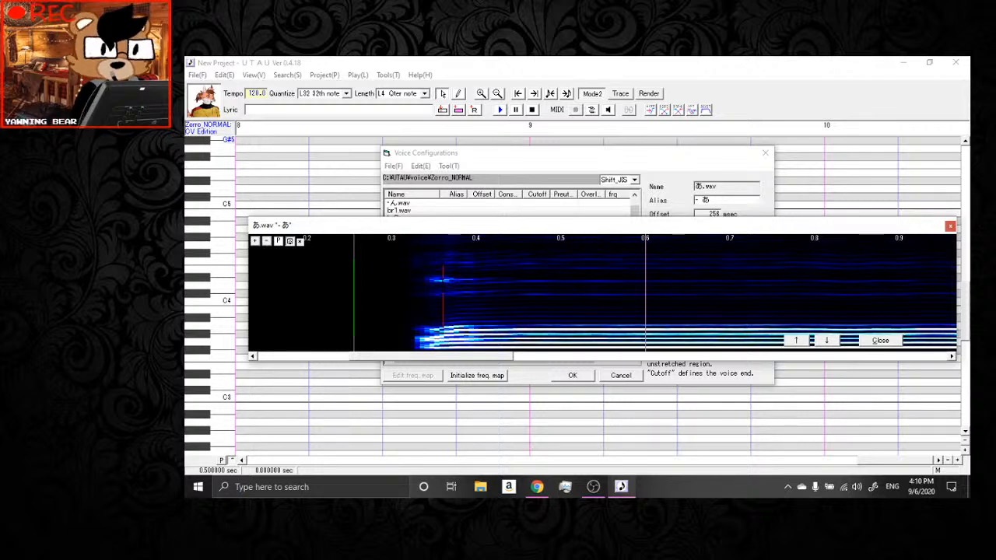
{"action": "left_click_drag", "start_coordinate": [443, 295], "coordinate": [414, 297]}
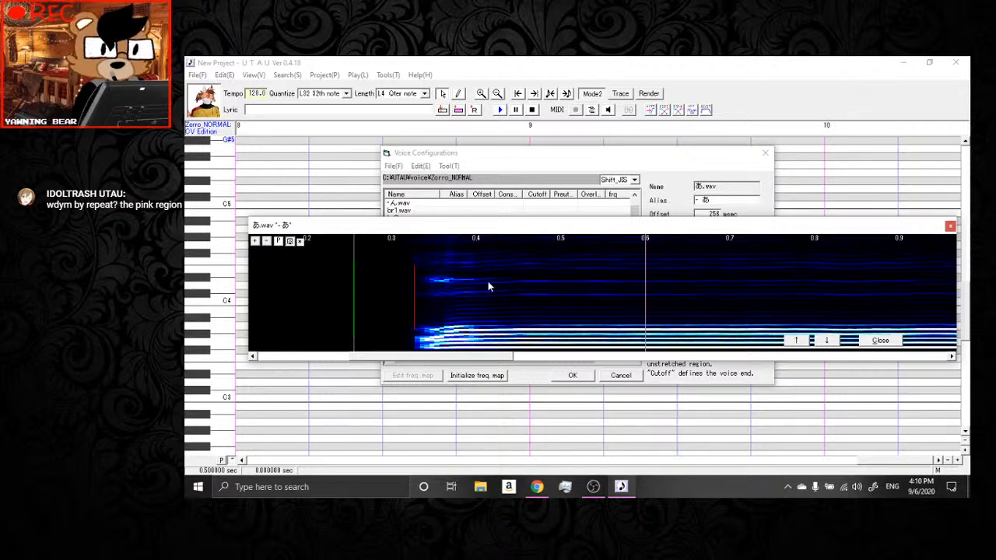
{"action": "left_click_drag", "start_coordinate": [415, 292], "coordinate": [444, 302]}
{"action": "left_click", "coordinate": [290, 241]}
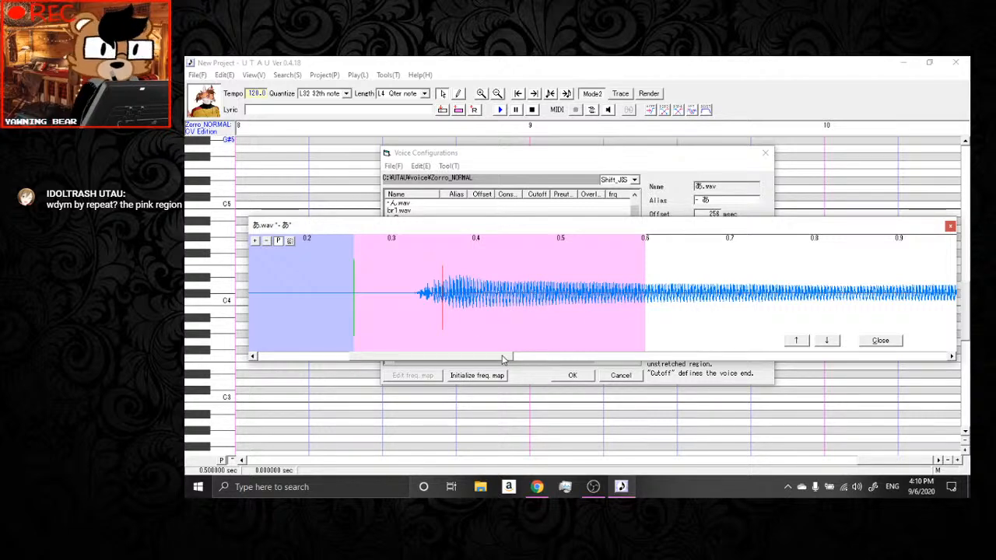
Place the cutoff marker of the "- あ" entry at about 1.76 s, in the silence after the sound.
{"action": "left_click_drag", "start_coordinate": [502, 360], "coordinate": [573, 356]}
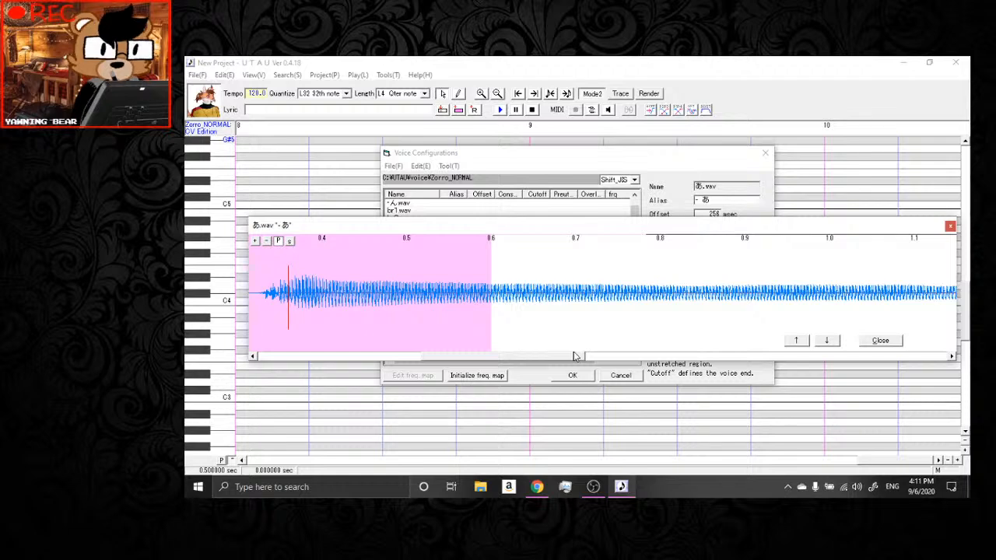
{"action": "left_click_drag", "start_coordinate": [573, 356], "coordinate": [939, 342]}
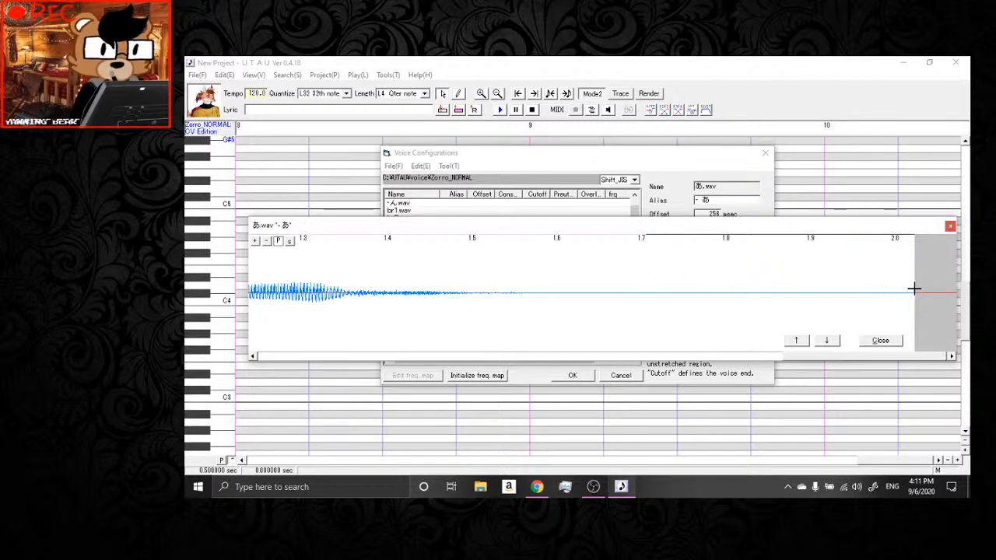
{"action": "left_click_drag", "start_coordinate": [914, 289], "coordinate": [692, 304]}
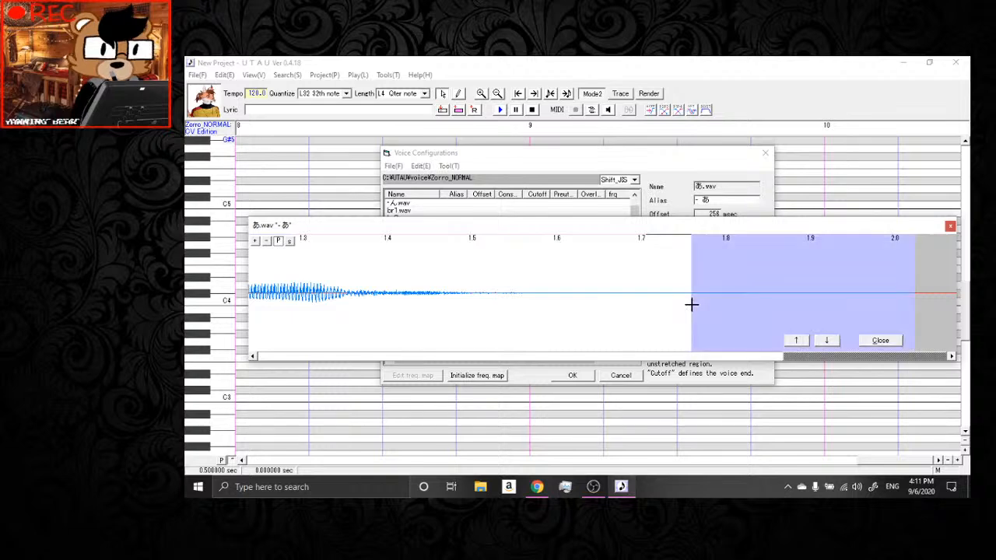
Examine the ending of the "- あ" sound in the spectrogram, comparing its fade-out with the steady vowel and the cutoff marker.
{"action": "left_click", "coordinate": [751, 358]}
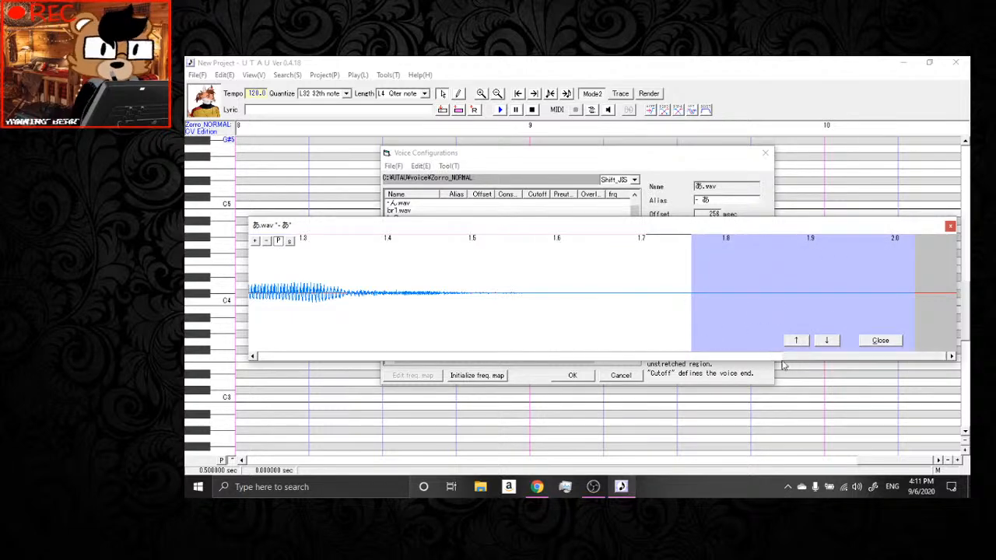
{"action": "left_click_drag", "start_coordinate": [732, 366], "coordinate": [703, 373]}
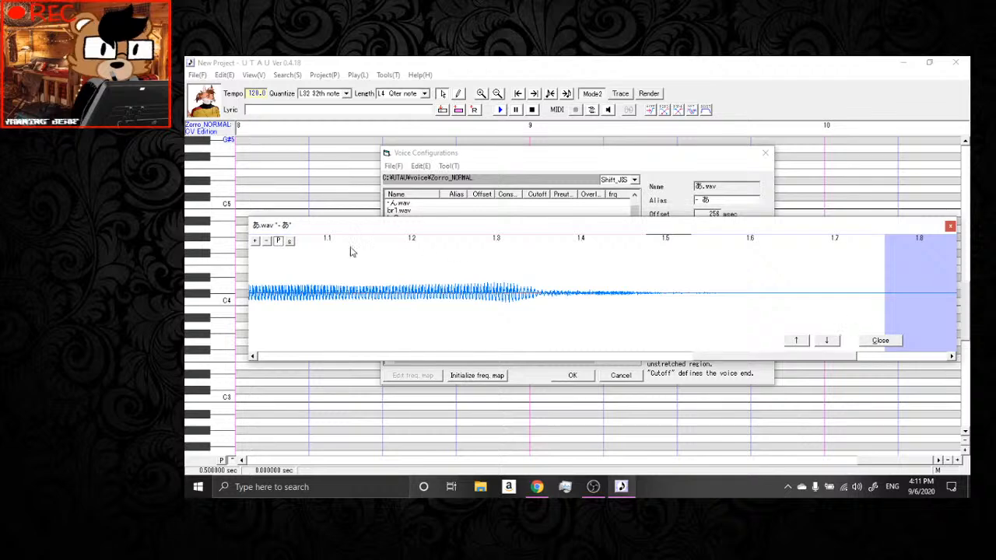
{"action": "left_click", "coordinate": [289, 241]}
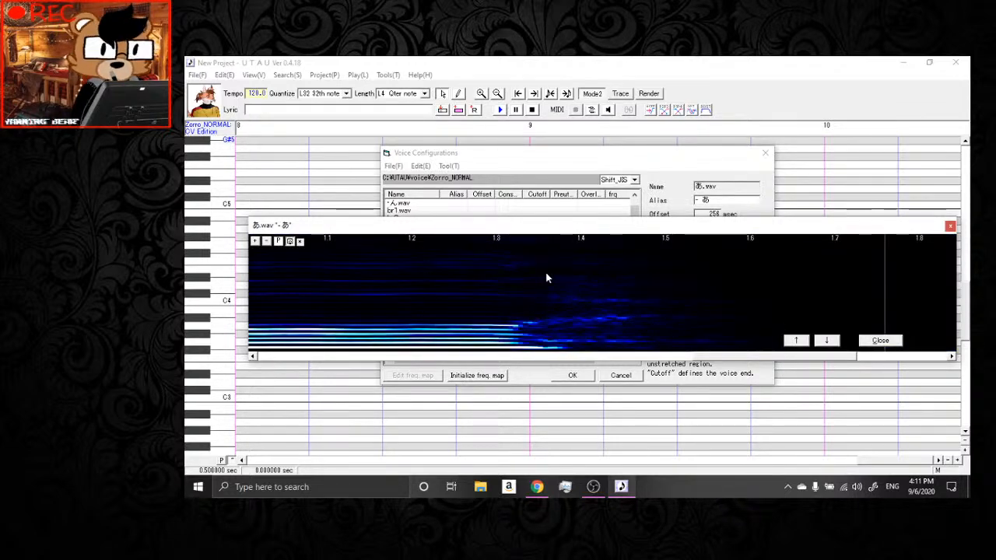
{"action": "left_click_drag", "start_coordinate": [563, 225], "coordinate": [562, 205]}
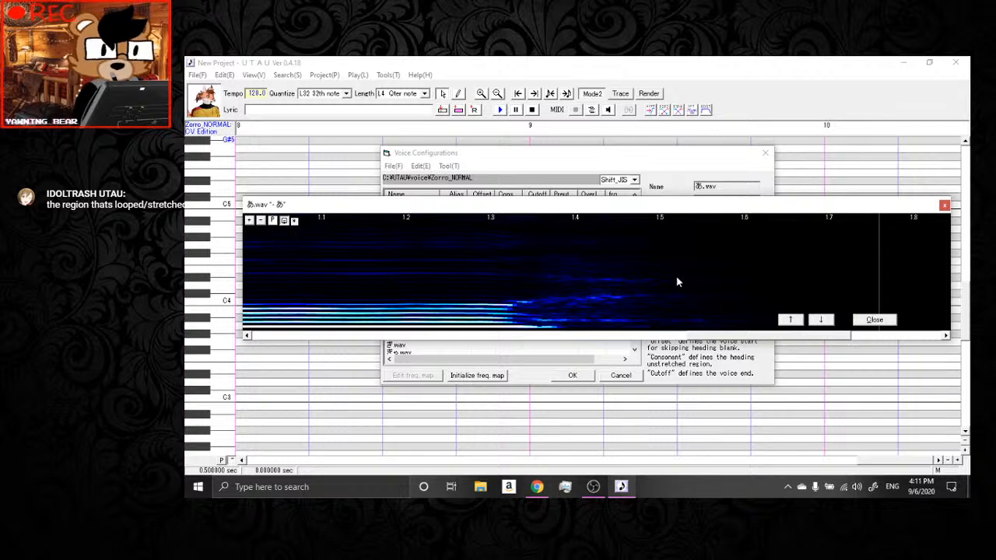
{"action": "left_click_drag", "start_coordinate": [773, 336], "coordinate": [773, 336]}
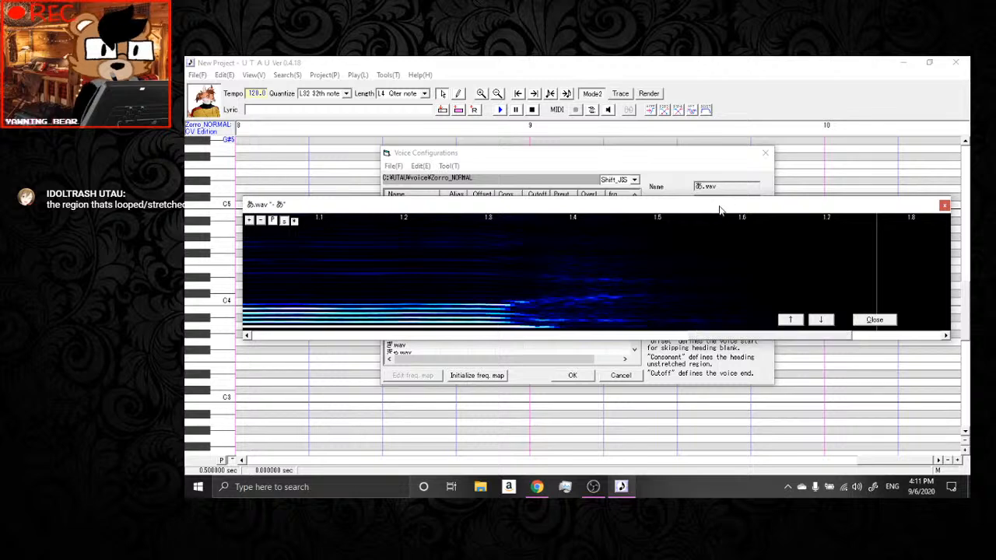
{"action": "left_click_drag", "start_coordinate": [739, 338], "coordinate": [426, 366]}
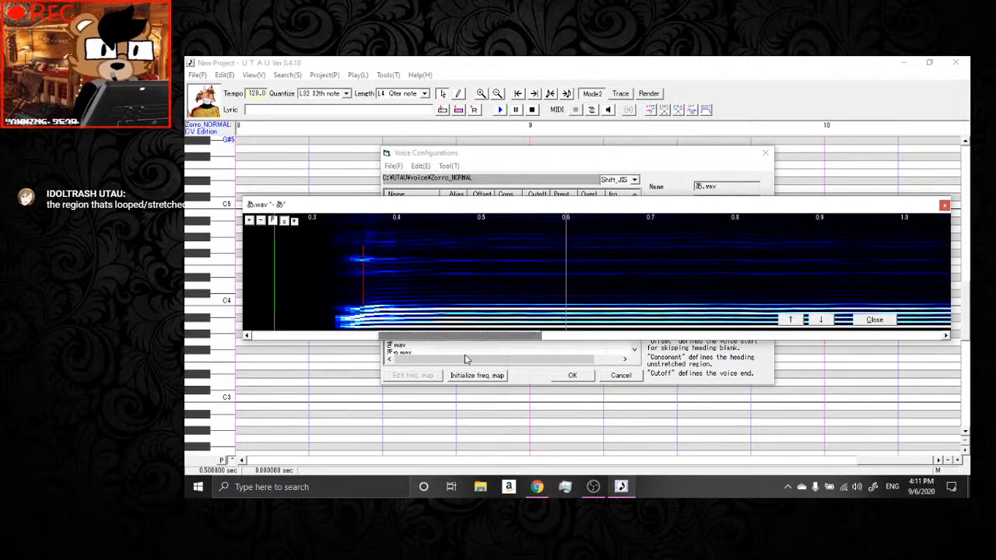
{"action": "left_click_drag", "start_coordinate": [457, 345], "coordinate": [459, 344]}
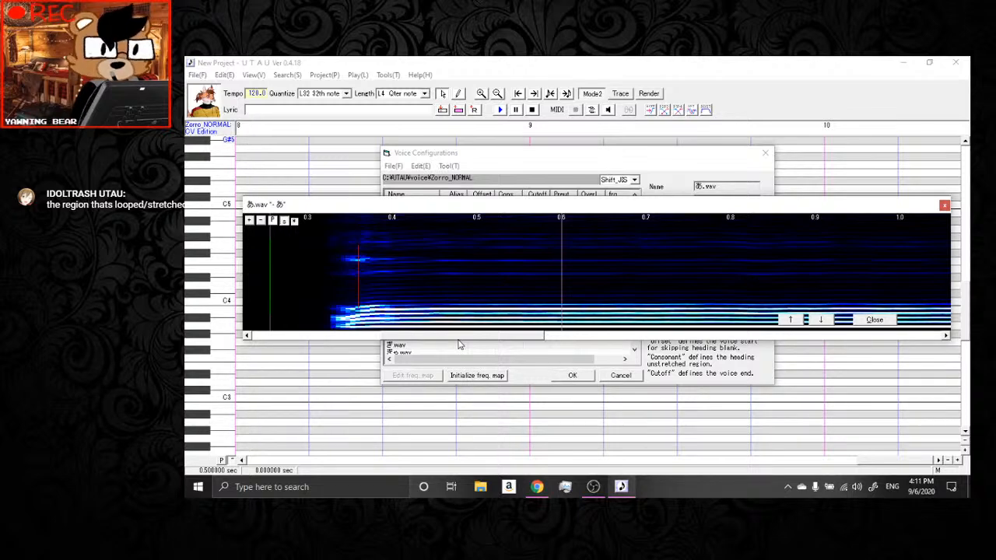
{"action": "left_click_drag", "start_coordinate": [459, 345], "coordinate": [784, 329]}
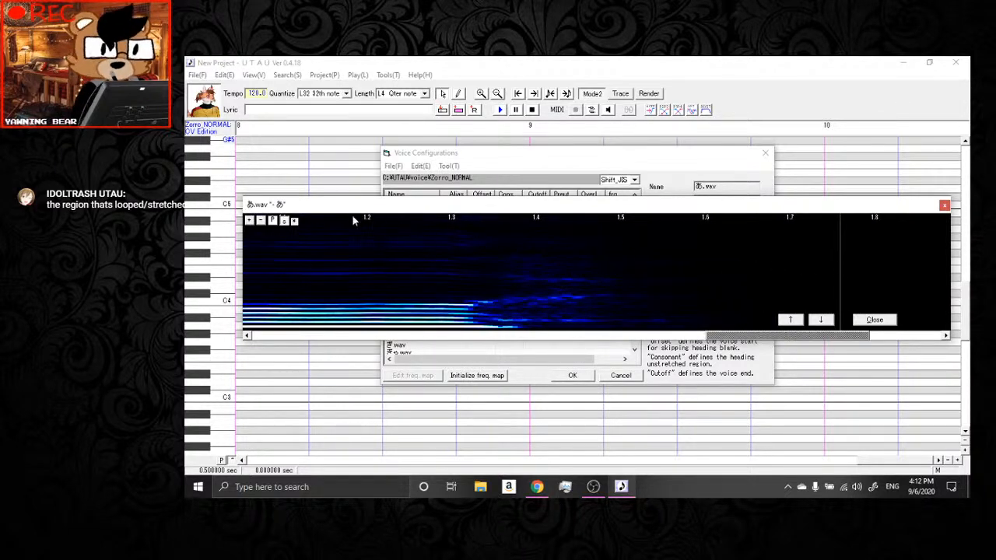
Close the waveform editor of the "- あ" entry and accept the voice bank configuration.
{"action": "left_click", "coordinate": [284, 222]}
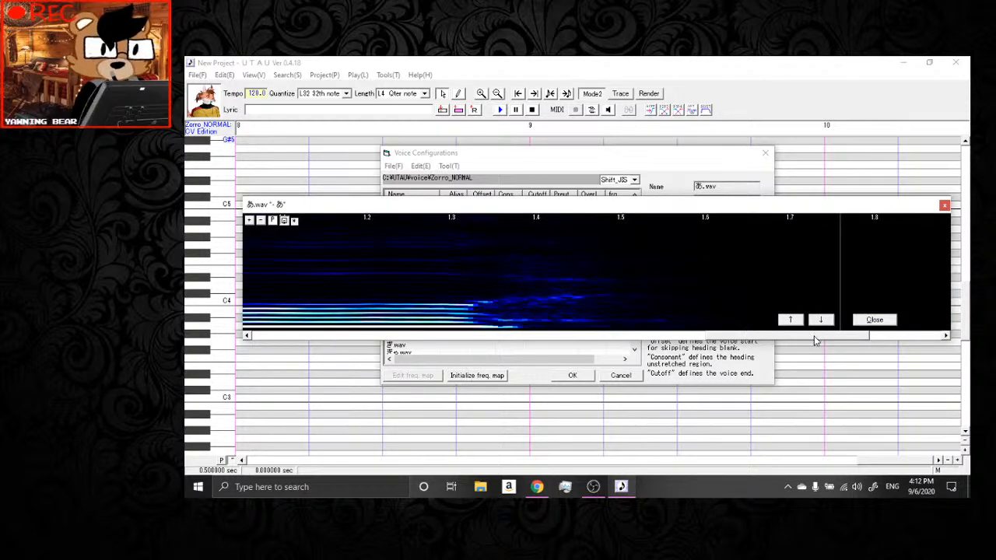
{"action": "left_click_drag", "start_coordinate": [813, 339], "coordinate": [790, 342]}
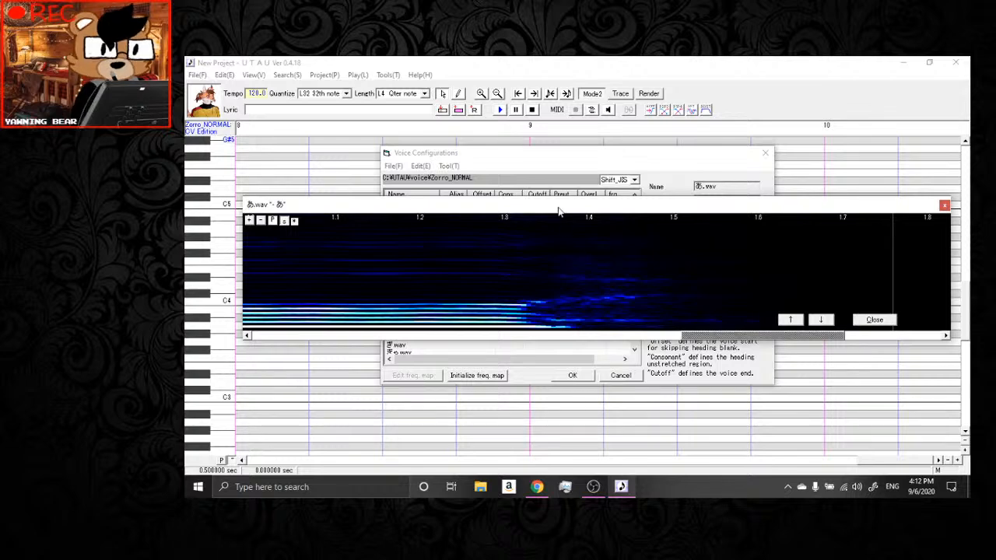
{"action": "left_click_drag", "start_coordinate": [558, 212], "coordinate": [560, 249]}
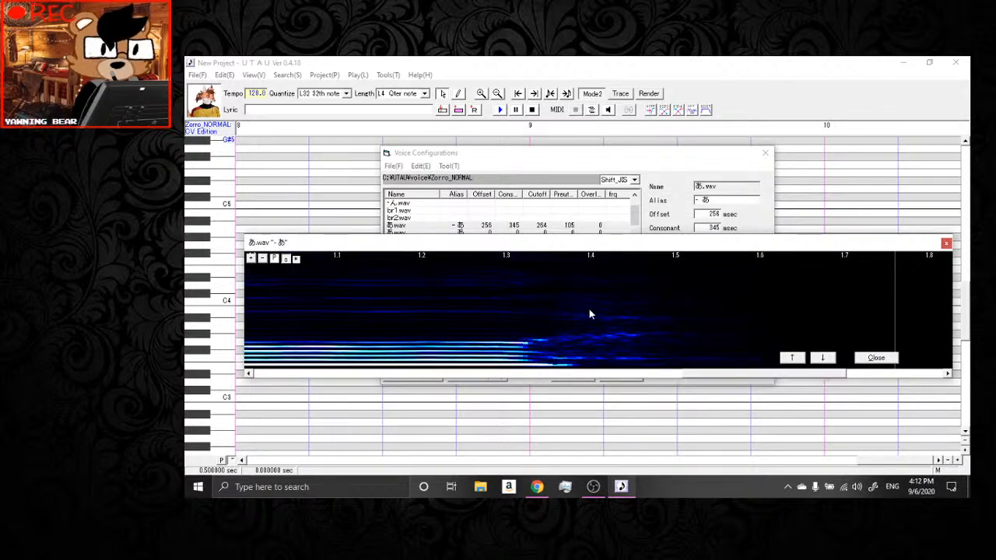
{"action": "mouse_move", "coordinate": [544, 249]}
{"action": "left_mouse_down"}
{"action": "mouse_move", "coordinate": [552, 295]}
{"action": "mouse_move", "coordinate": [538, 240]}
{"action": "left_mouse_up"}
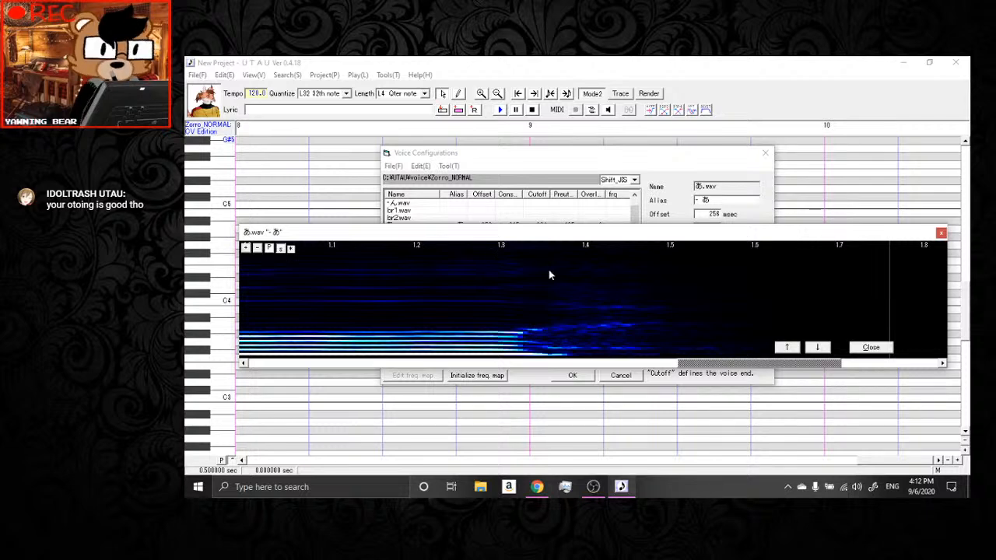
{"action": "left_click", "coordinate": [871, 347]}
{"action": "left_click", "coordinate": [570, 375]}
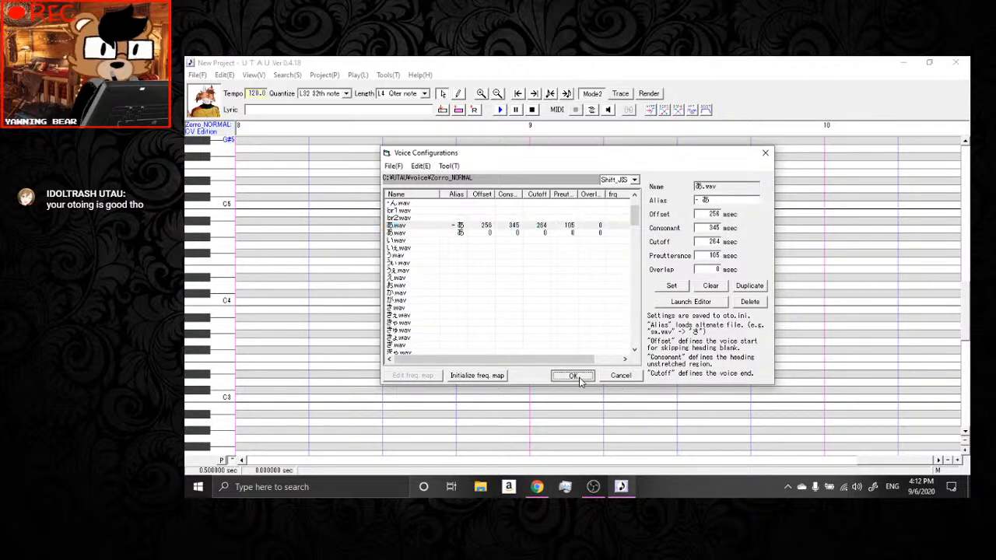
Switch the input language to Japanese hiragana and insert notes at C4 from the lyric "- あ".
{"action": "left_click", "coordinate": [897, 492]}
{"action": "left_click", "coordinate": [891, 422]}
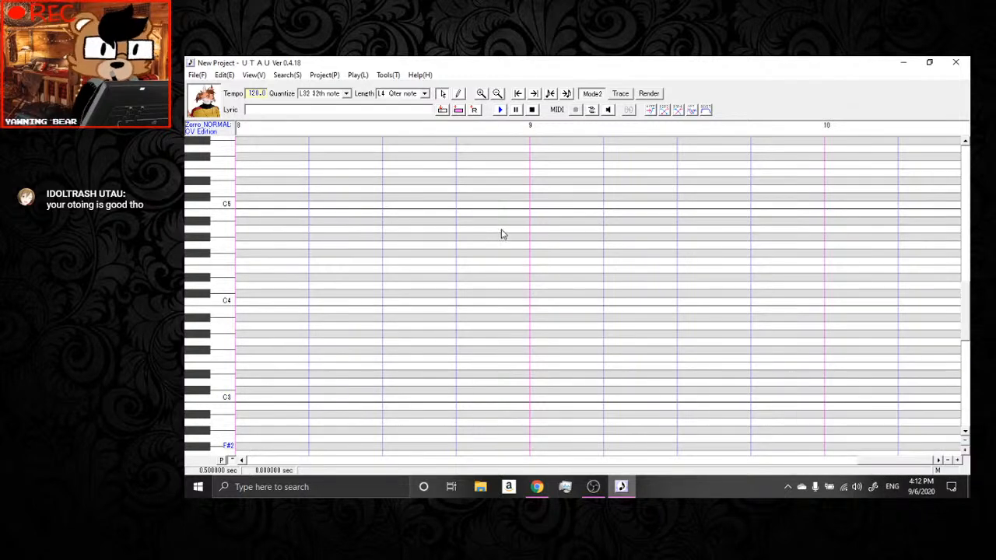
{"action": "left_click", "coordinate": [366, 111]}
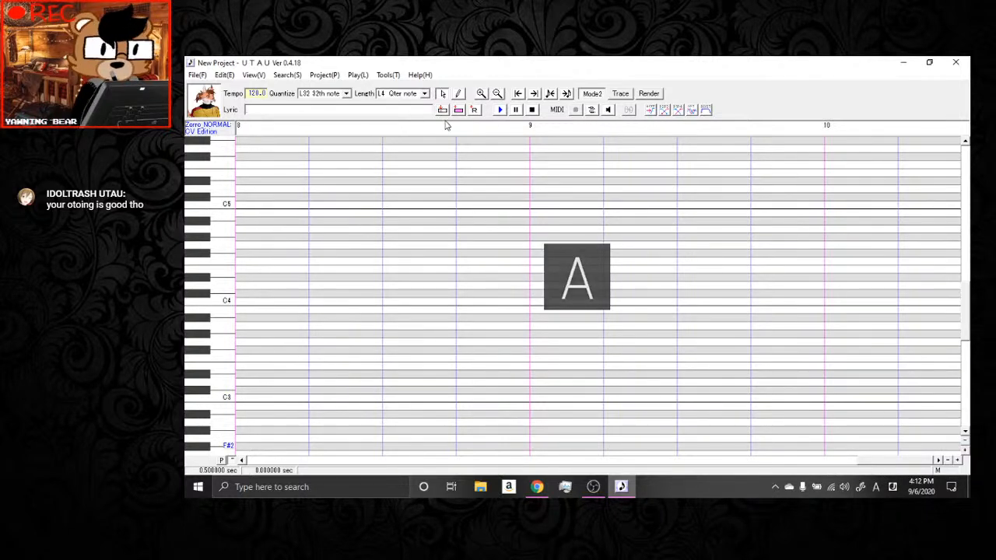
{"action": "type", "text": "a"}
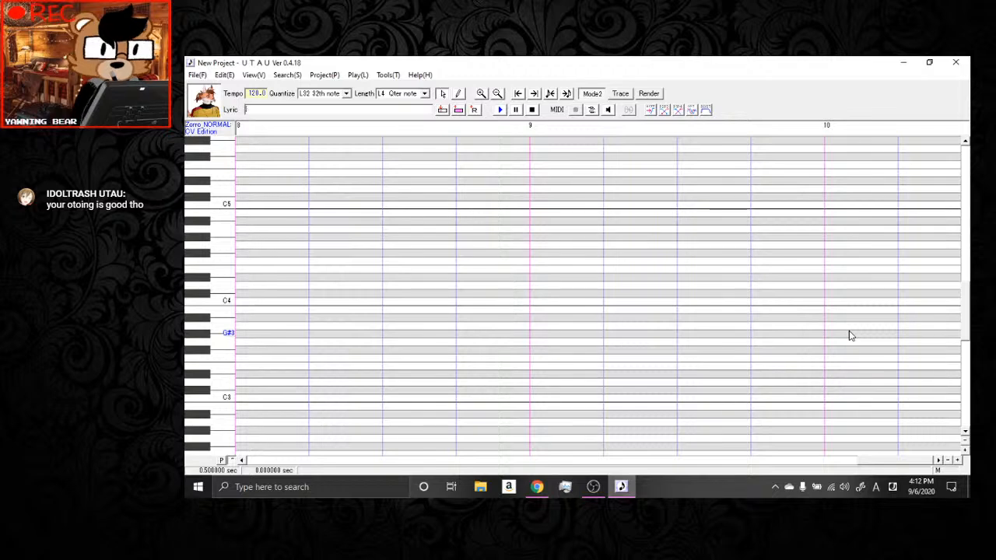
{"action": "left_click", "coordinate": [873, 488]}
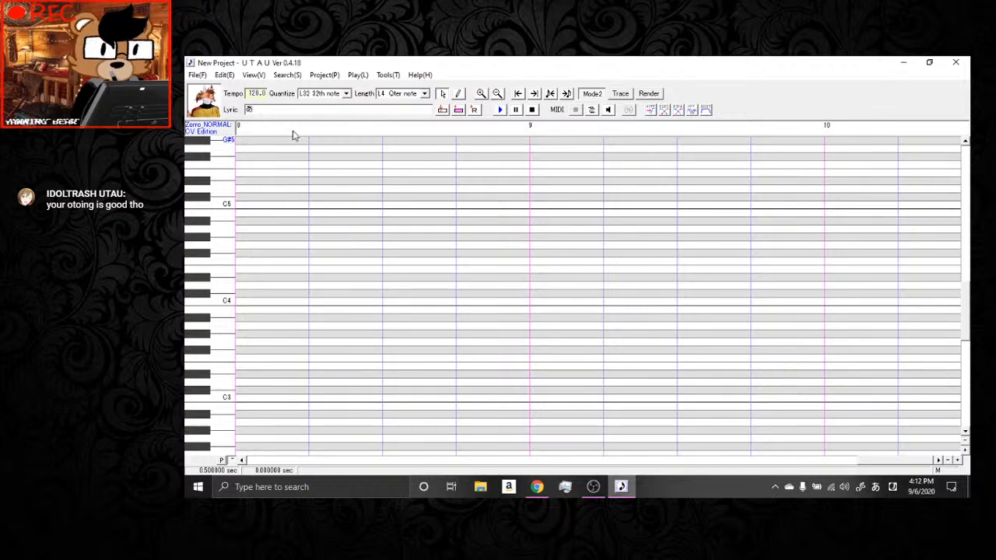
{"action": "left_click", "coordinate": [875, 488]}
{"action": "left_click", "coordinate": [461, 115]}
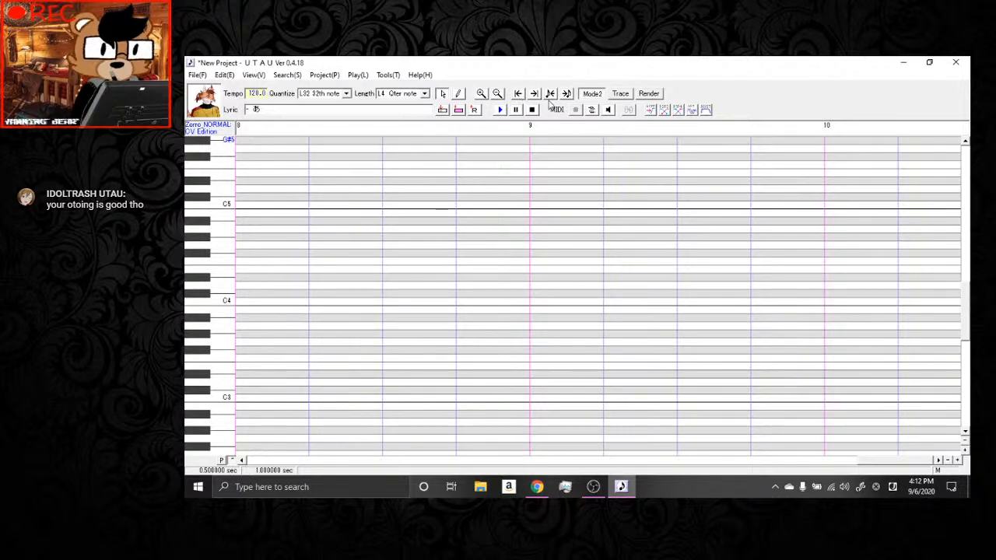
{"action": "left_click", "coordinate": [550, 94]}
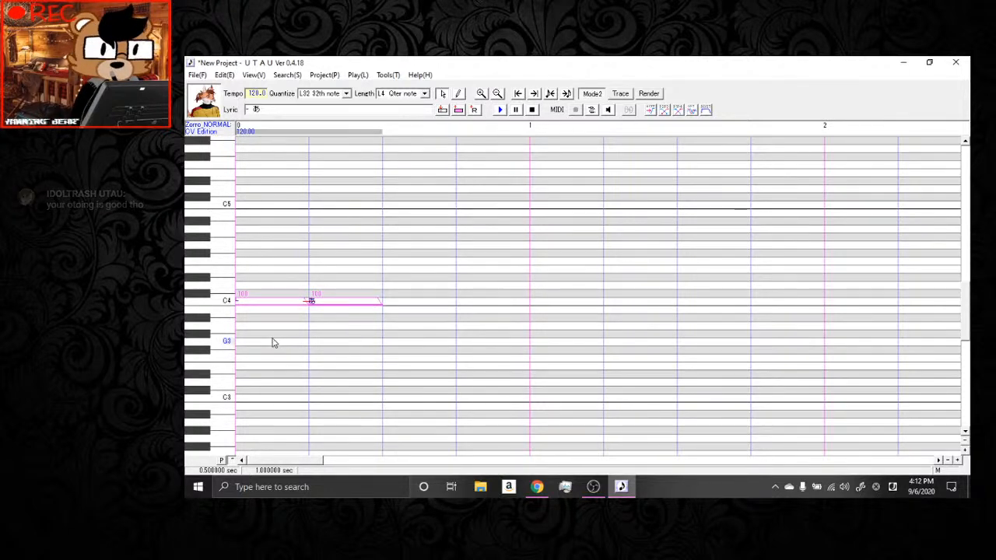
Merge the separate "-" and "あ" notes into one and correct its lyric to "- あ" with a space.
{"action": "left_click", "coordinate": [199, 75]}
{"action": "mouse_move", "coordinate": [224, 75]}
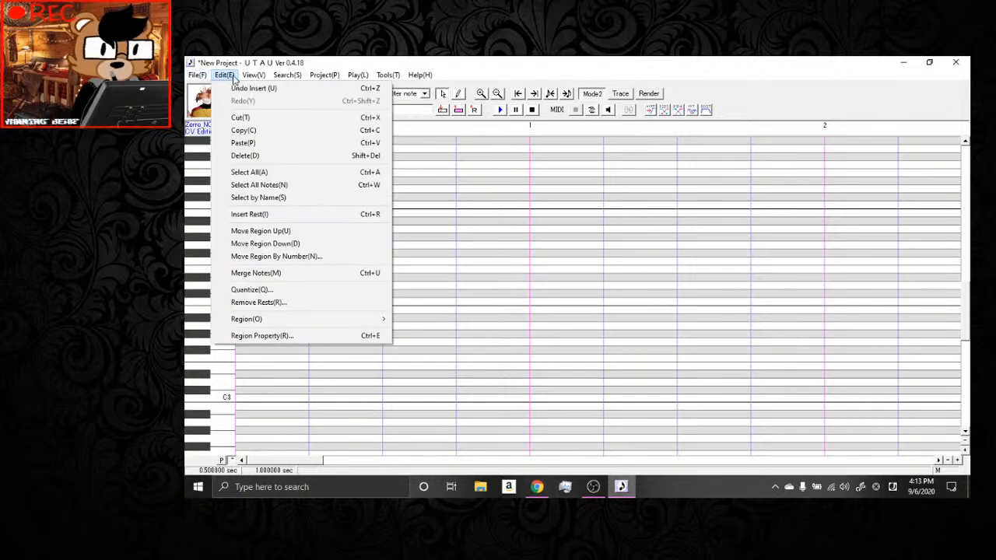
{"action": "left_click", "coordinate": [264, 272]}
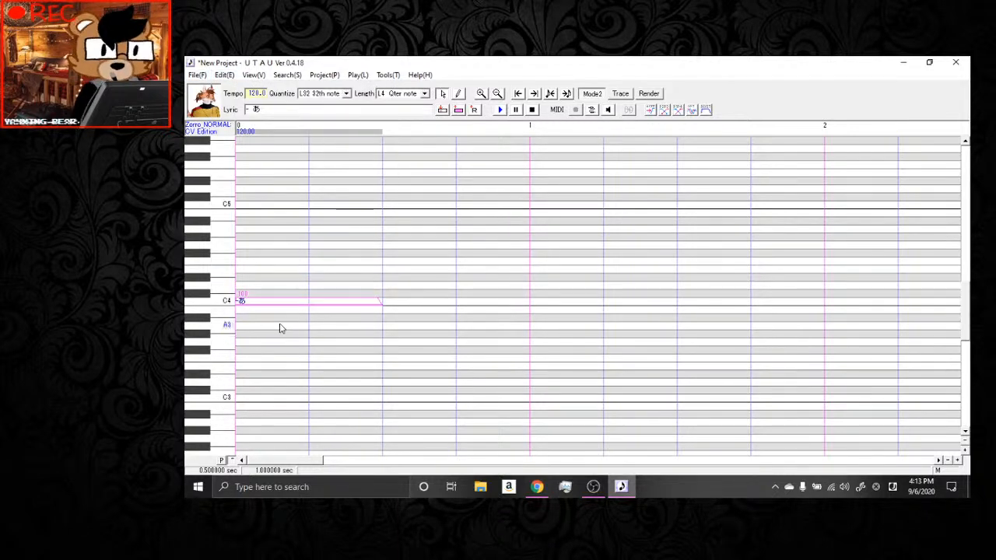
{"action": "double_click", "coordinate": [261, 302]}
{"action": "key", "text": "Left"}
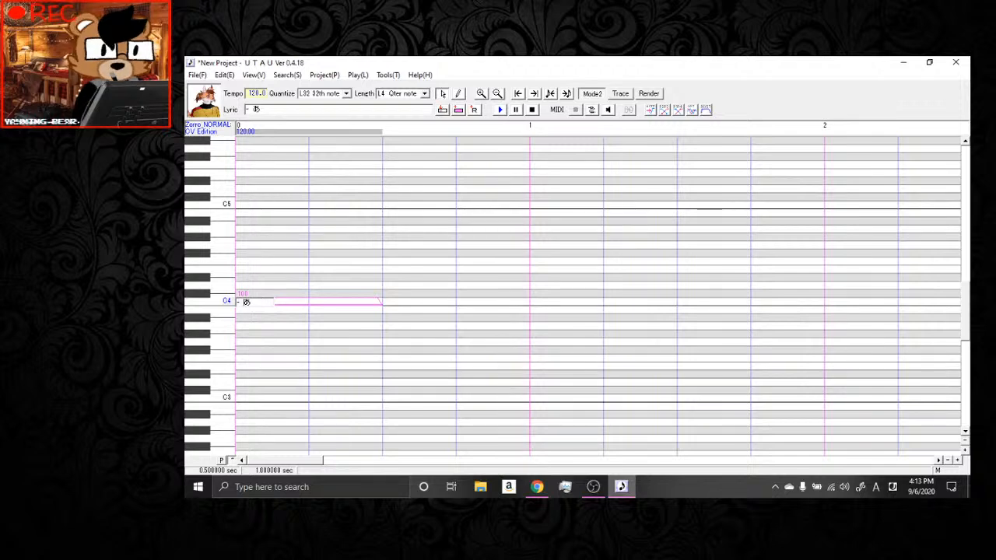
{"action": "key", "text": "Return"}
{"action": "left_click", "coordinate": [260, 238]}
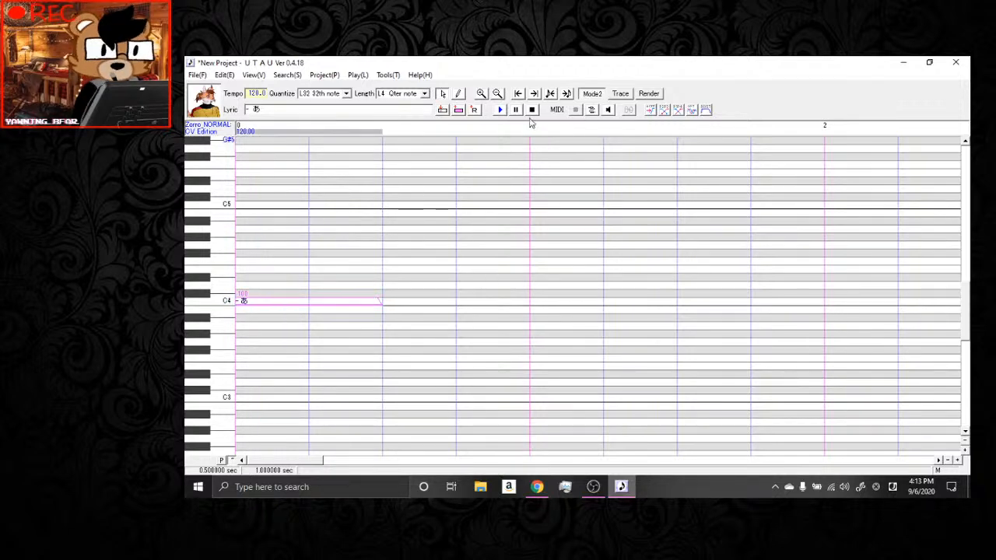
Insert three quarter-note rests before the "- あ" note and play it back.
{"action": "left_click", "coordinate": [475, 111]}
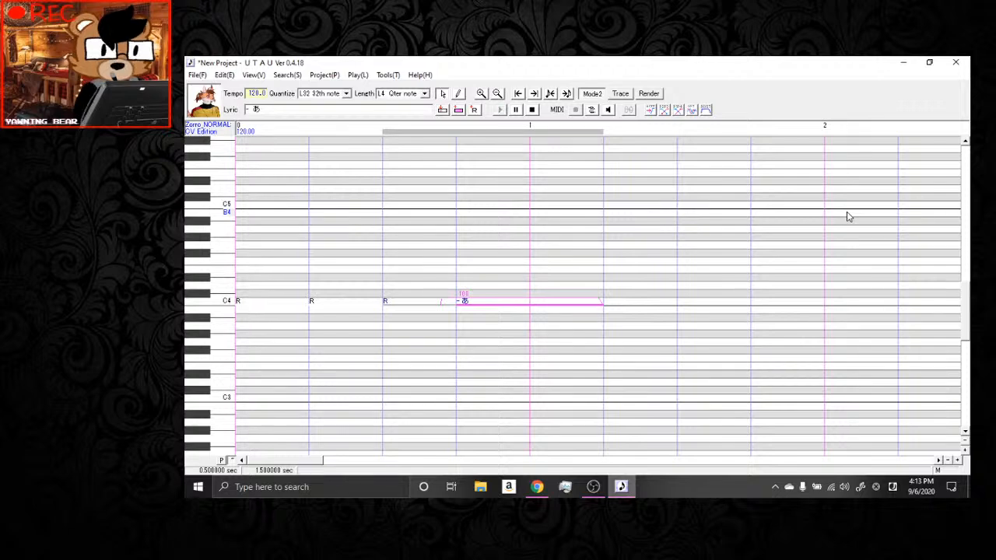
{"action": "key", "text": "space"}
{"action": "left_click", "coordinate": [388, 76]}
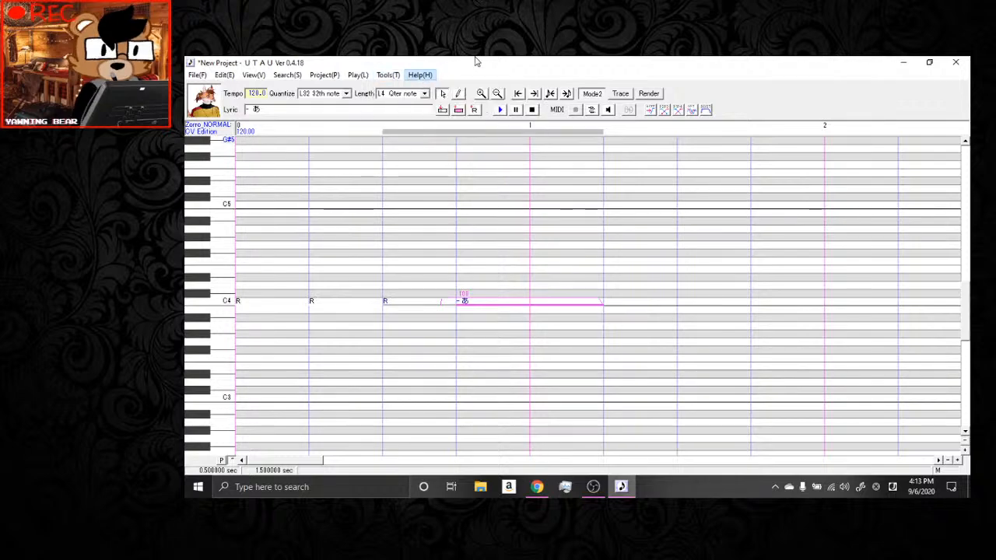
Lengthen the "- あ" note to about 6.3 s, ending just before measure 4, and listen to how it sustains.
{"action": "scroll", "coordinate": [580, 190], "scroll_direction": "down", "scroll_amount": 1}
{"action": "scroll", "coordinate": [581, 190], "scroll_direction": "up", "scroll_amount": 1}
{"action": "scroll", "coordinate": [581, 191], "scroll_direction": "down", "scroll_amount": 1}
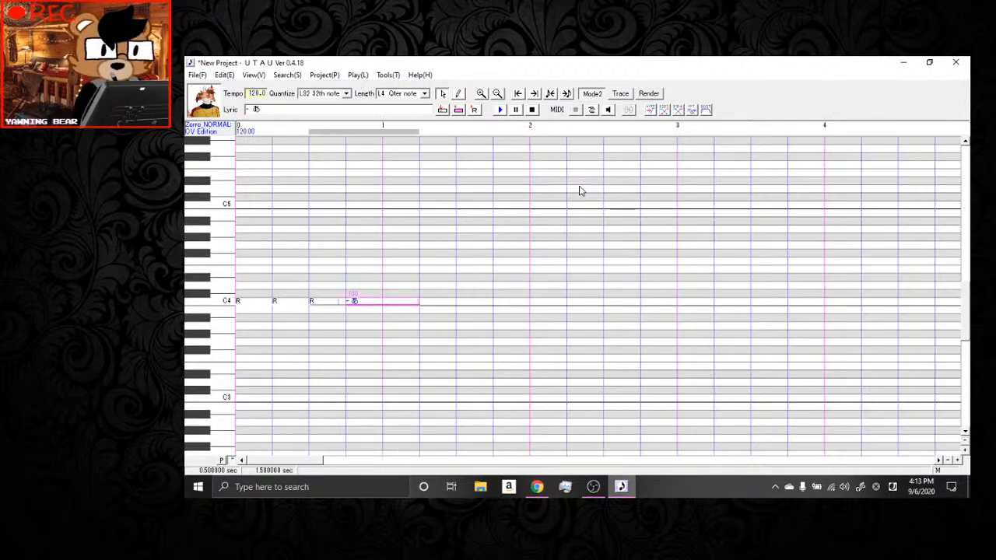
{"action": "left_click_drag", "start_coordinate": [418, 301], "coordinate": [812, 255]}
{"action": "key", "text": "space"}
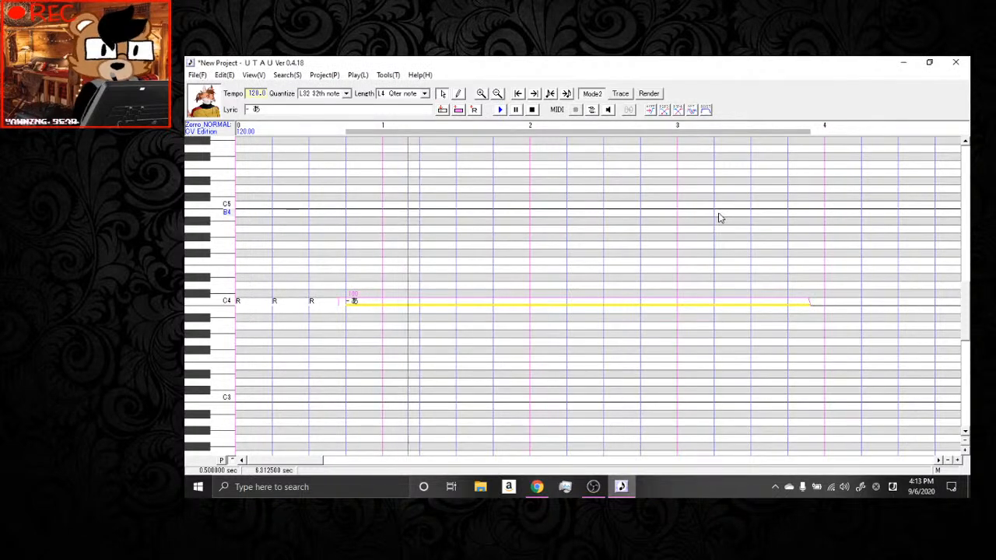
{"action": "left_click", "coordinate": [532, 109]}
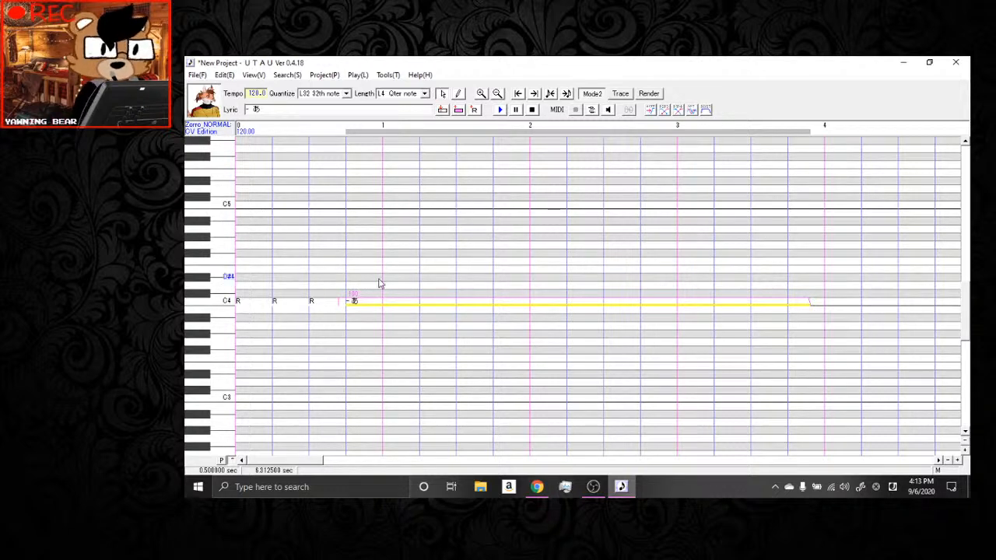
Open the note's voice settings for "- あ" and place the overlap marker at about 0.29 s, just before the vowel's onset.
{"action": "left_click", "coordinate": [387, 74]}
{"action": "left_click", "coordinate": [402, 237]}
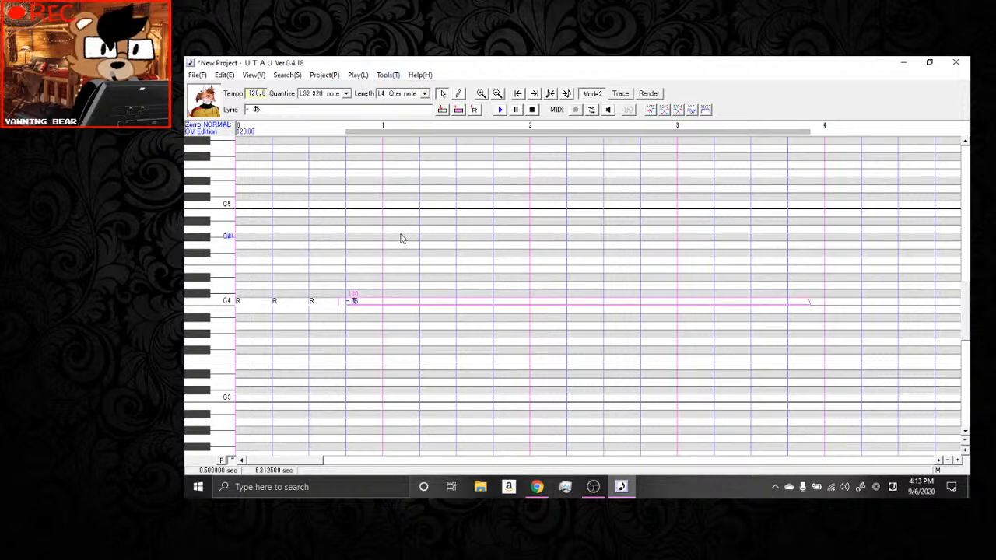
{"action": "key", "text": "ctrl+h"}
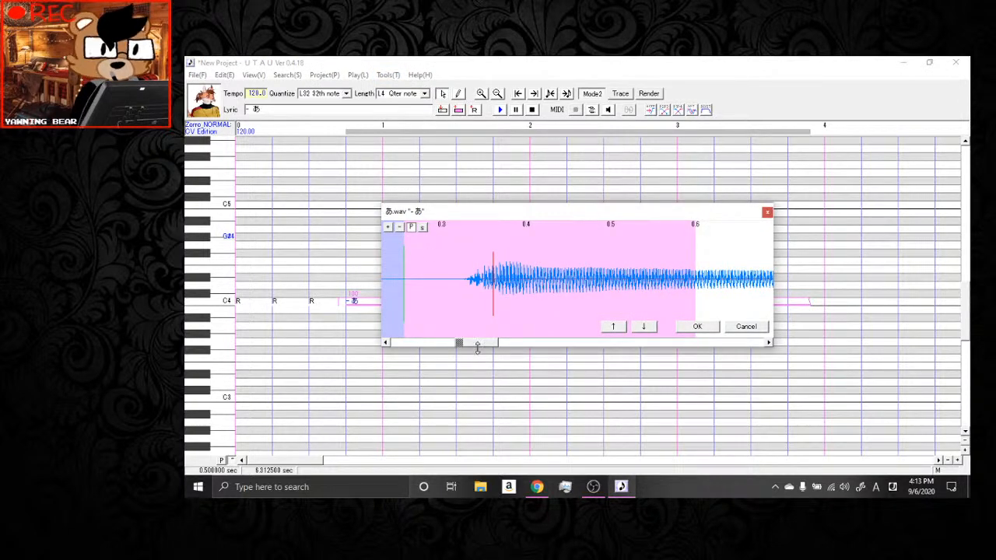
{"action": "left_click_drag", "start_coordinate": [404, 282], "coordinate": [443, 325]}
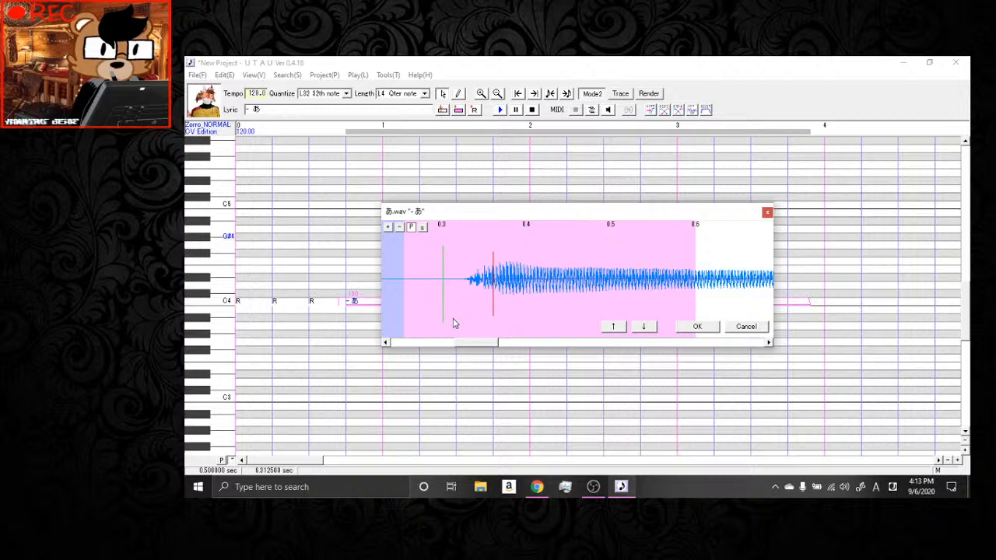
{"action": "left_click", "coordinate": [422, 228]}
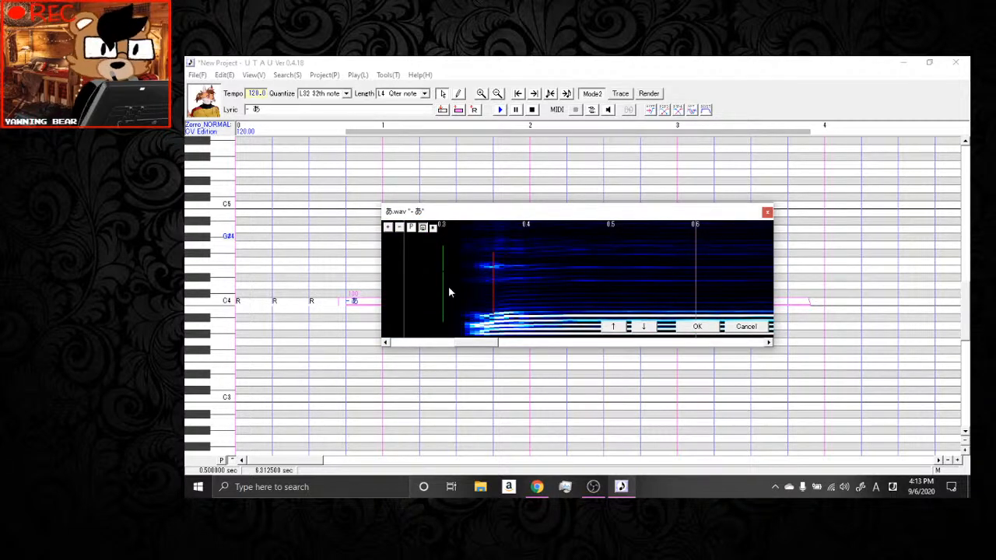
{"action": "left_click_drag", "start_coordinate": [443, 311], "coordinate": [434, 296]}
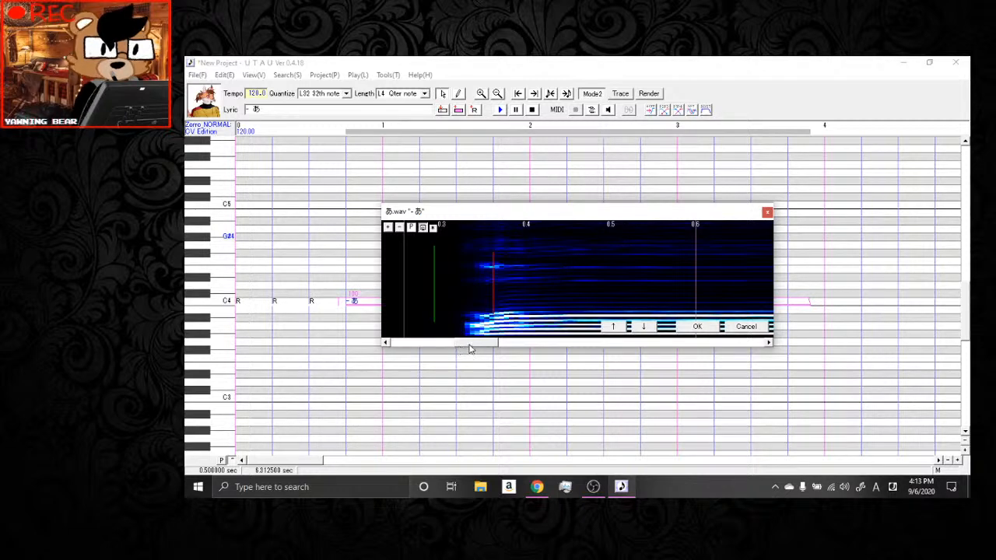
Move the cutoff of the "- あ" entry to about 1.27 s, before the vowel fades out, and accept the settings.
{"action": "left_click_drag", "start_coordinate": [470, 342], "coordinate": [675, 342]}
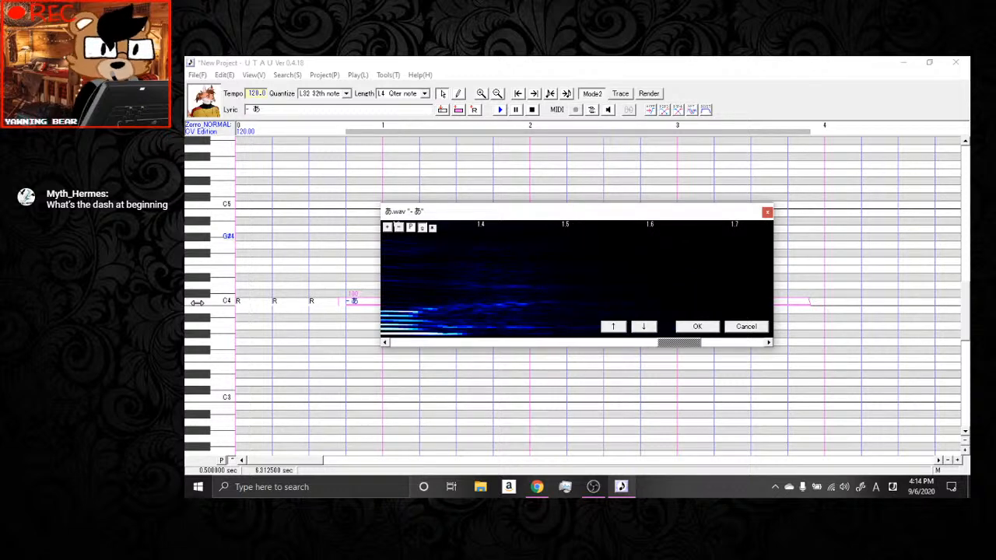
{"action": "left_click_drag", "start_coordinate": [198, 302], "coordinate": [206, 301]}
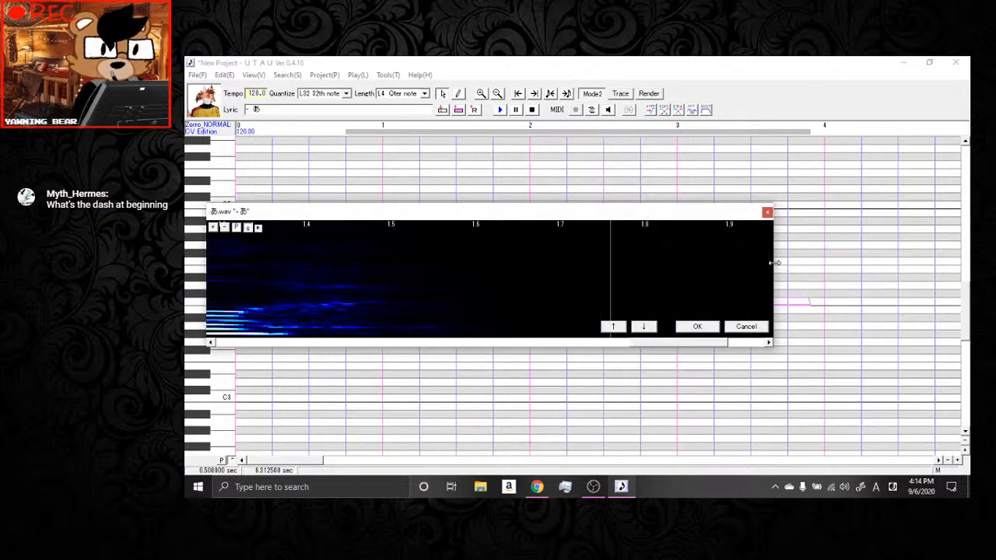
{"action": "left_click_drag", "start_coordinate": [775, 264], "coordinate": [922, 265]}
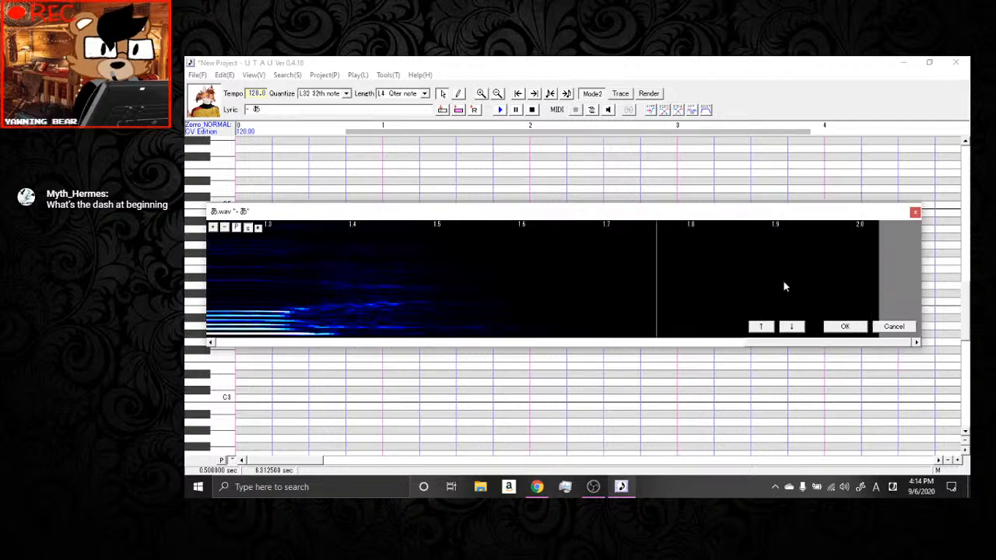
{"action": "left_click_drag", "start_coordinate": [749, 345], "coordinate": [676, 347]}
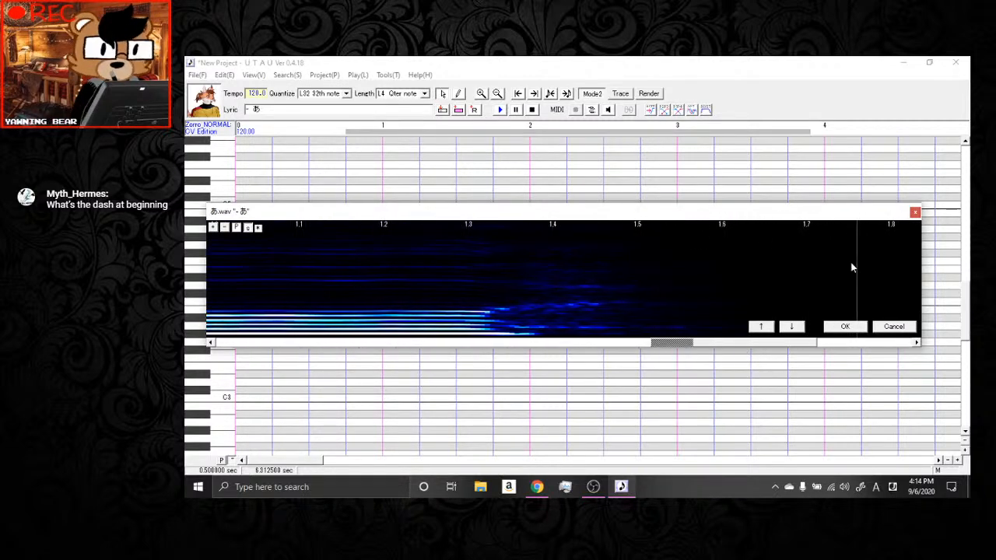
{"action": "left_click", "coordinate": [249, 227]}
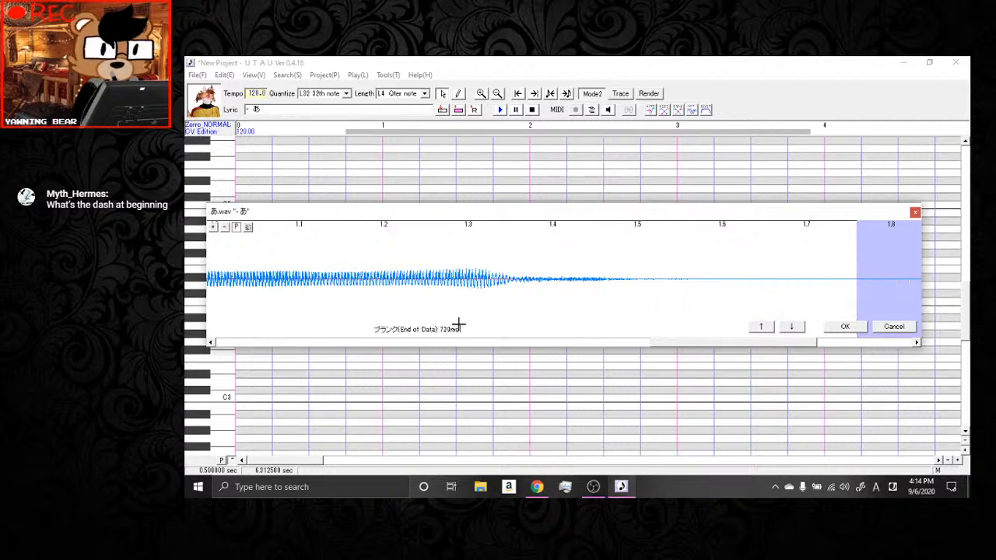
{"action": "left_click", "coordinate": [446, 325]}
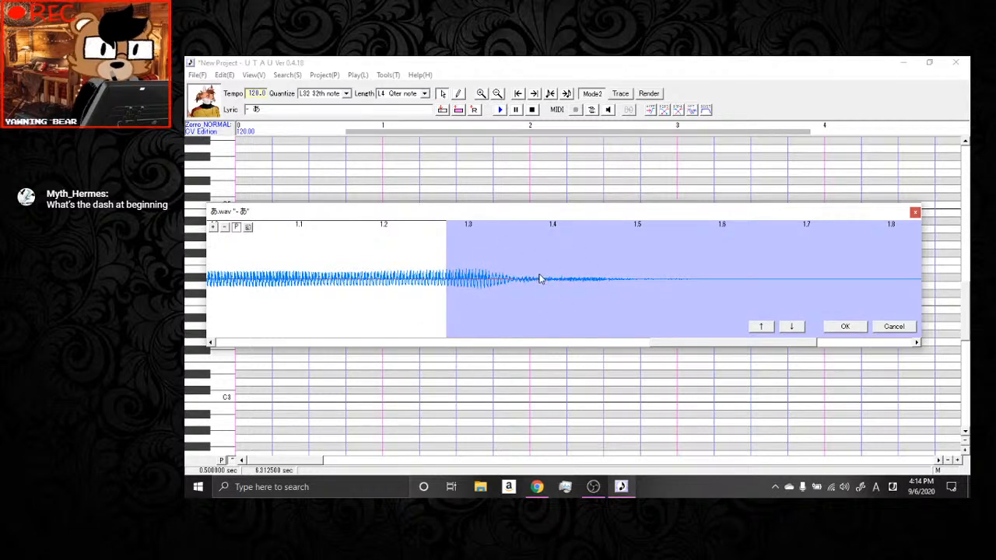
{"action": "left_click", "coordinate": [249, 227]}
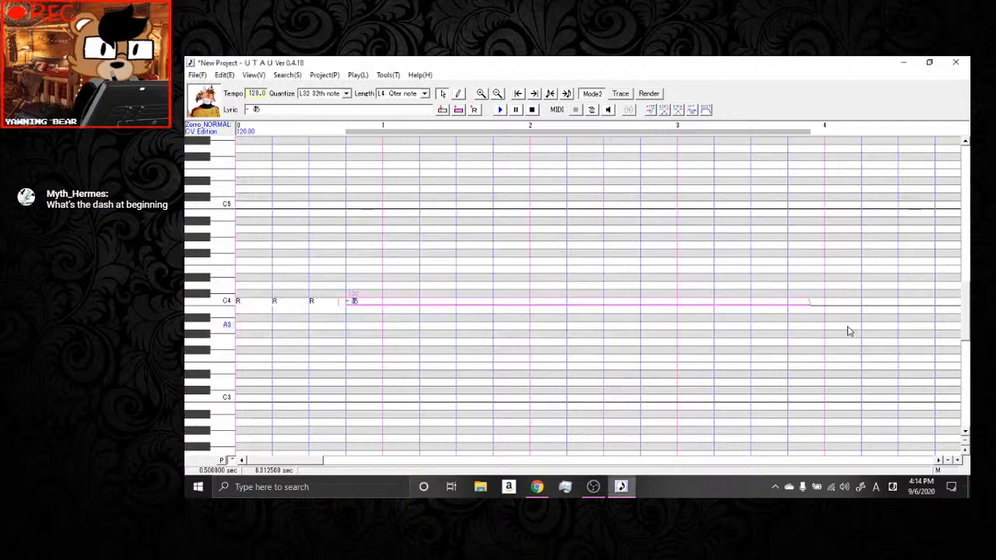
{"action": "left_click", "coordinate": [846, 327]}
Play back the long "- あ" note to hear how it sustains with the changed settings.
{"action": "key", "text": "space"}
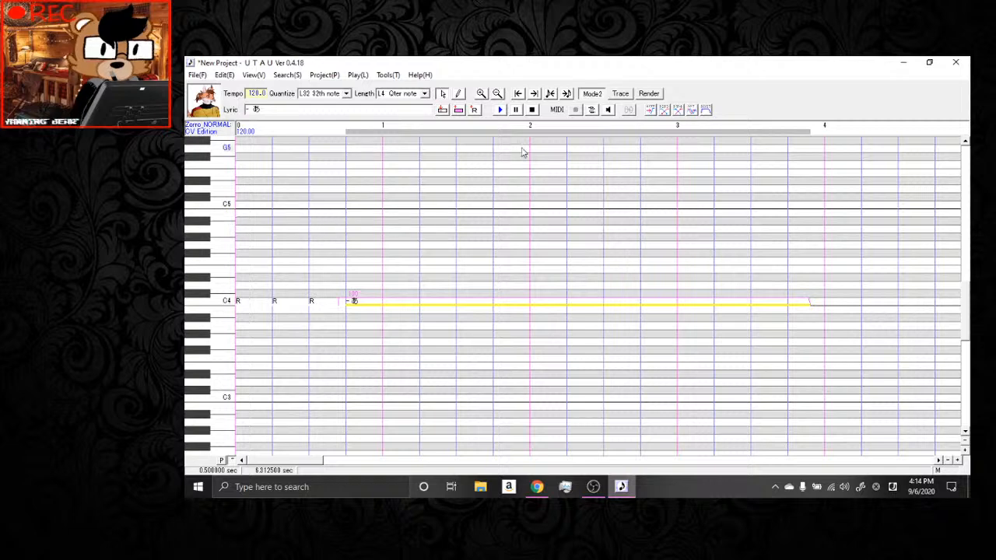
{"action": "left_click", "coordinate": [383, 266]}
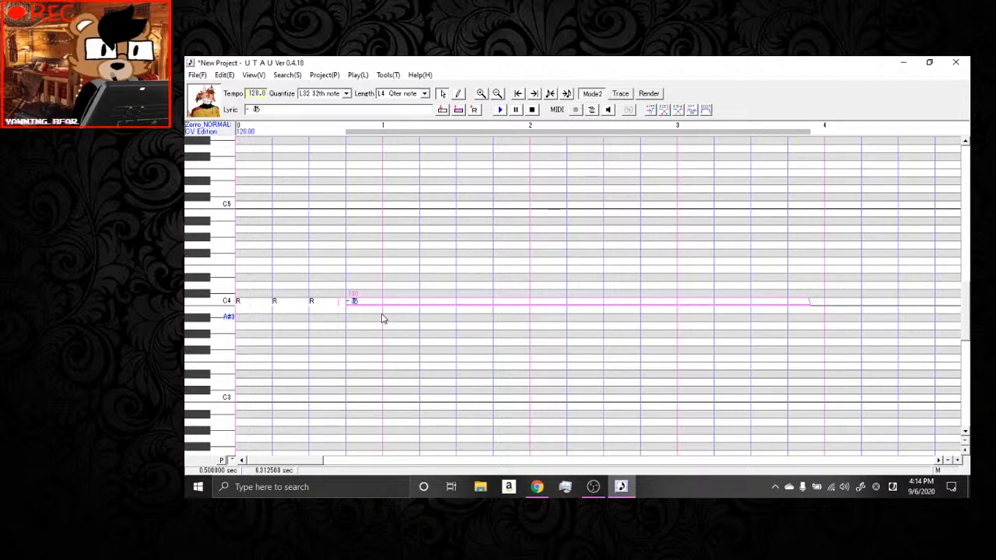
{"action": "scroll", "coordinate": [381, 318], "scroll_direction": "up", "scroll_amount": 1}
Open the voice bank settings, launch the waveform editor for the "あ" alias of あ.wav, and widen the editor window.
{"action": "left_click", "coordinate": [387, 75]}
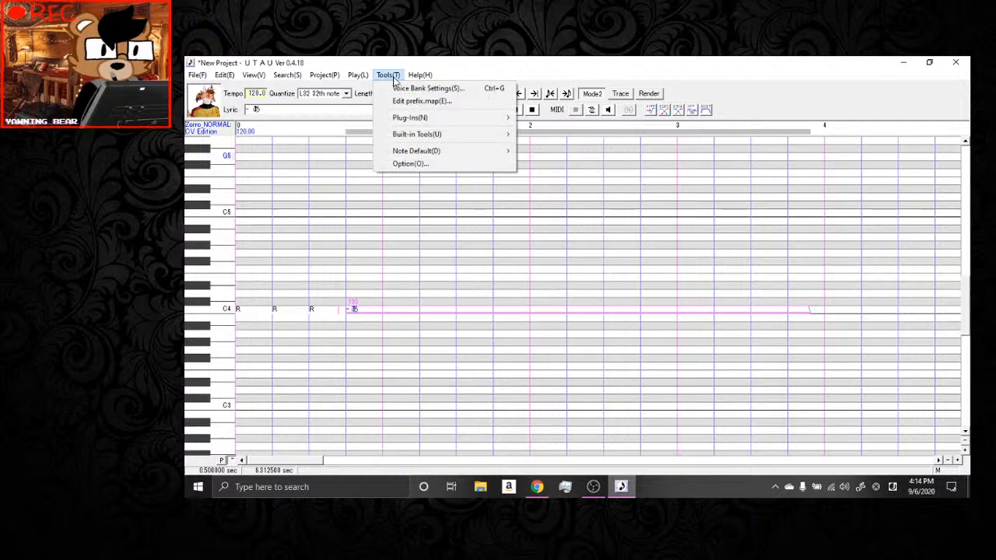
{"action": "left_click", "coordinate": [405, 87]}
{"action": "left_click", "coordinate": [465, 234]}
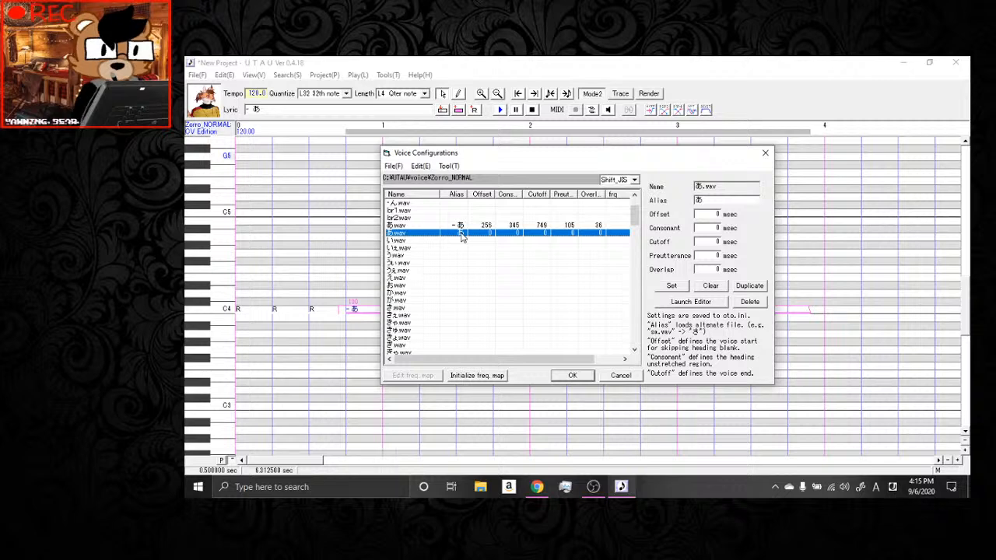
{"action": "left_click", "coordinate": [460, 228]}
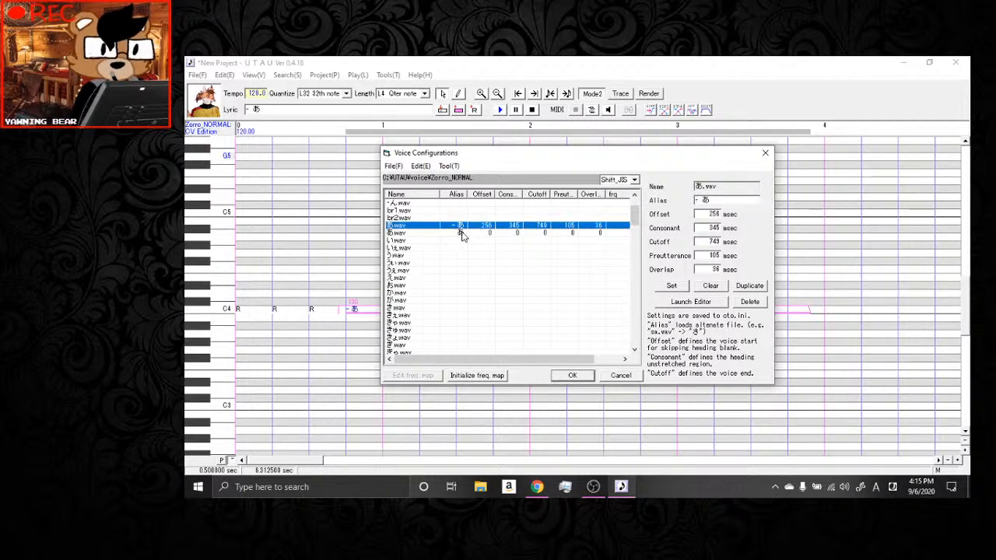
{"action": "left_click", "coordinate": [465, 234]}
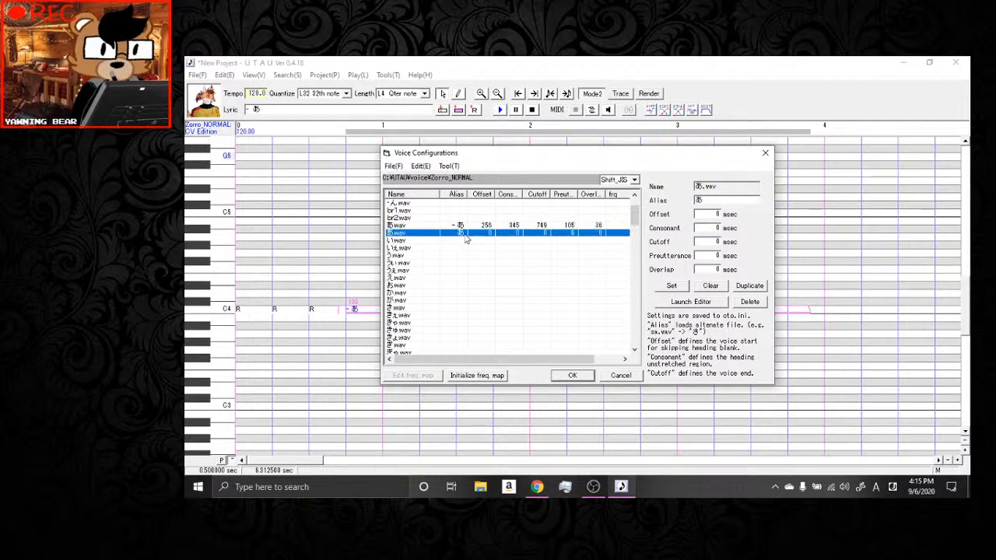
{"action": "left_click", "coordinate": [721, 304]}
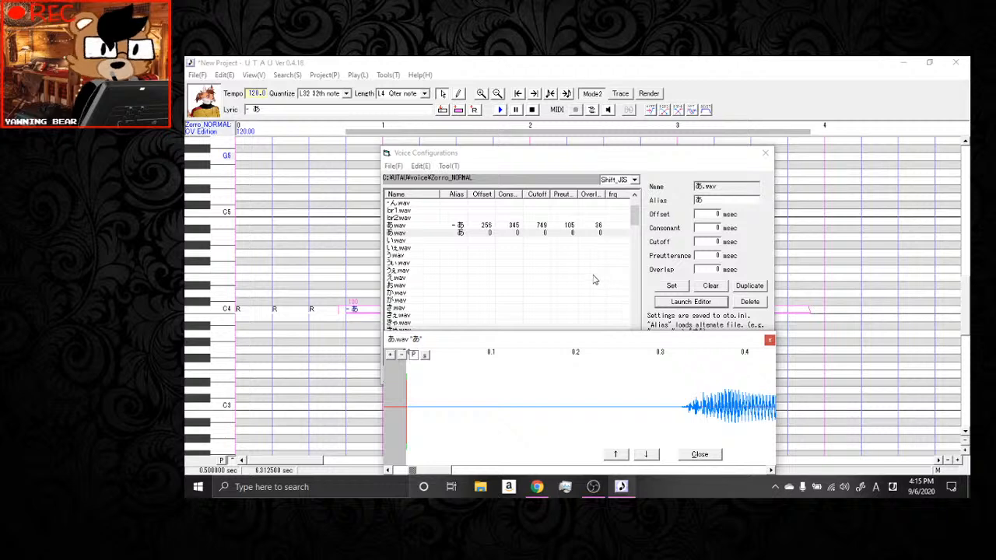
{"action": "left_click_drag", "start_coordinate": [627, 339], "coordinate": [434, 173]}
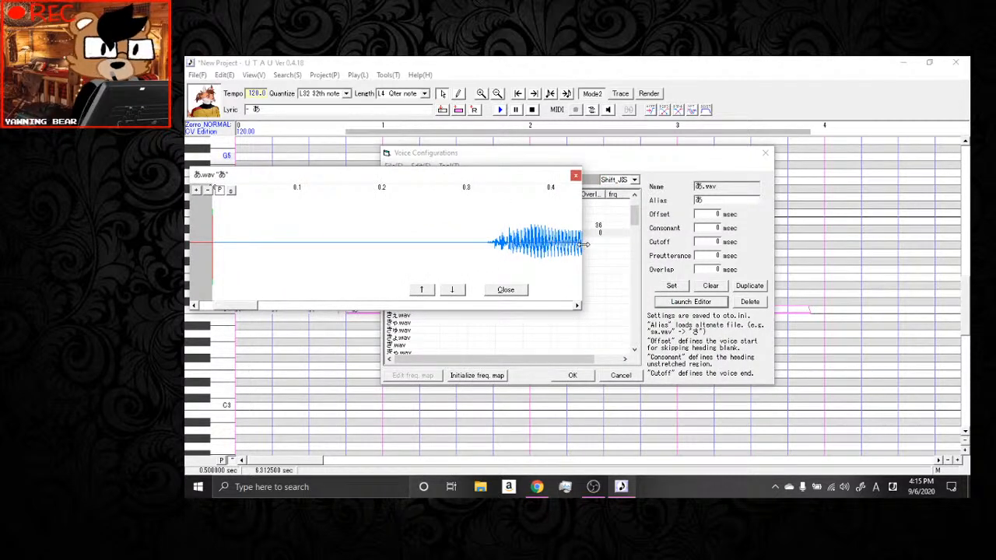
{"action": "left_click_drag", "start_coordinate": [582, 248], "coordinate": [925, 249]}
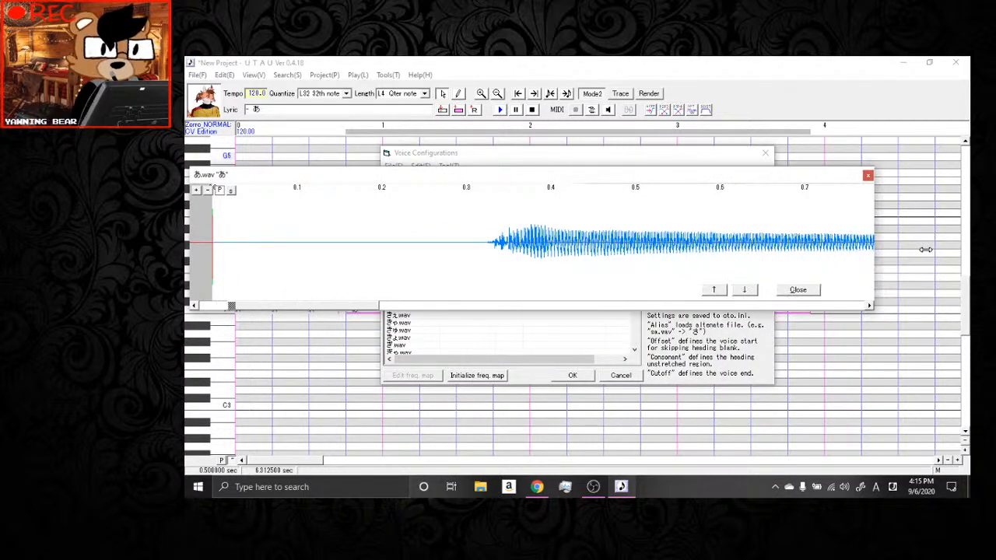
Using the spectrogram, set the "あ" entry's offset at about 0.5 s and extend its consonant region to about 0.65 s.
{"action": "left_click", "coordinate": [230, 191]}
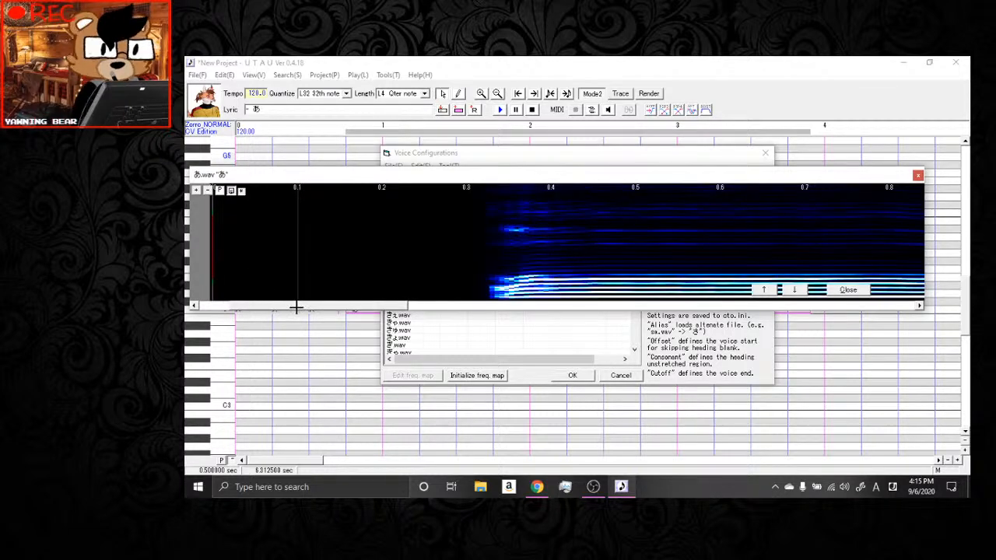
{"action": "left_click_drag", "start_coordinate": [527, 321], "coordinate": [637, 315]}
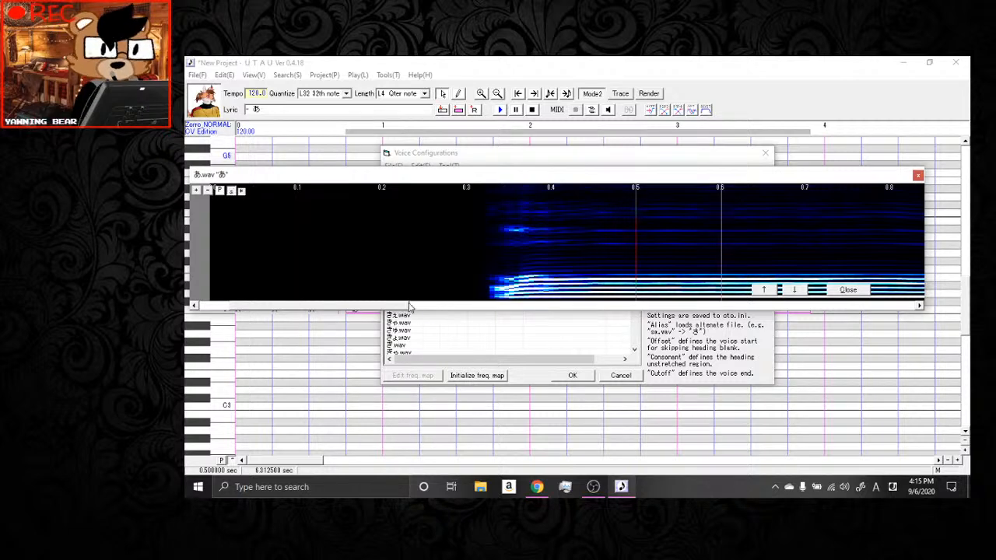
{"action": "left_click_drag", "start_coordinate": [407, 305], "coordinate": [485, 316]}
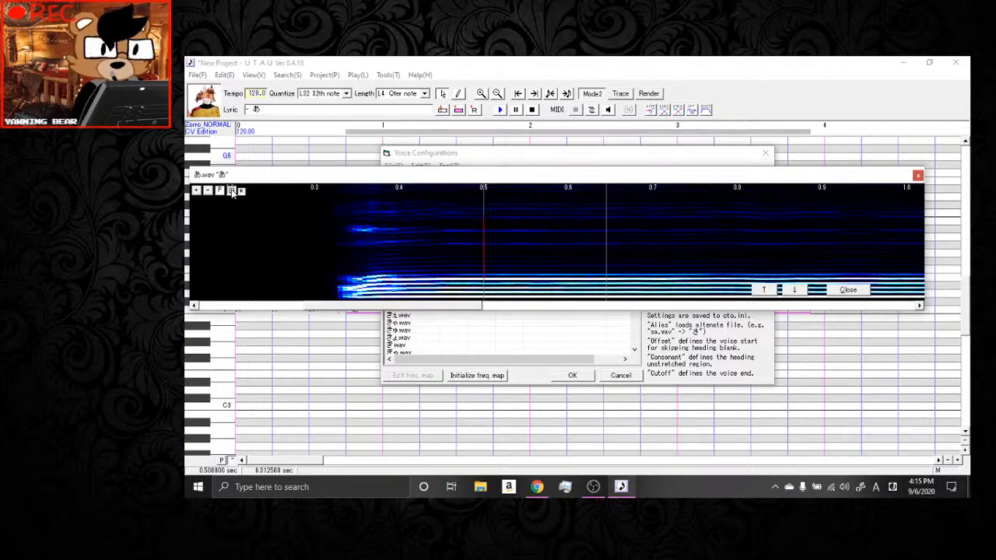
{"action": "left_click", "coordinate": [232, 191]}
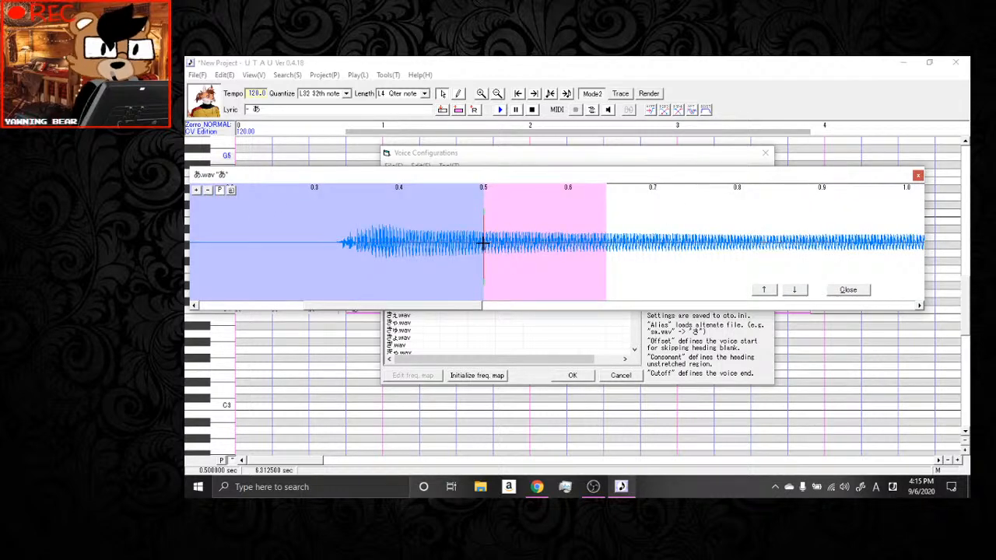
Place the "あ" entry's preutterance at about 0.57 s and its overlap at about 0.6 s, inside the consonant region.
{"action": "left_click_drag", "start_coordinate": [484, 247], "coordinate": [548, 262]}
{"action": "left_click_drag", "start_coordinate": [483, 252], "coordinate": [518, 282]}
{"action": "left_click_drag", "start_coordinate": [549, 252], "coordinate": [559, 254]}
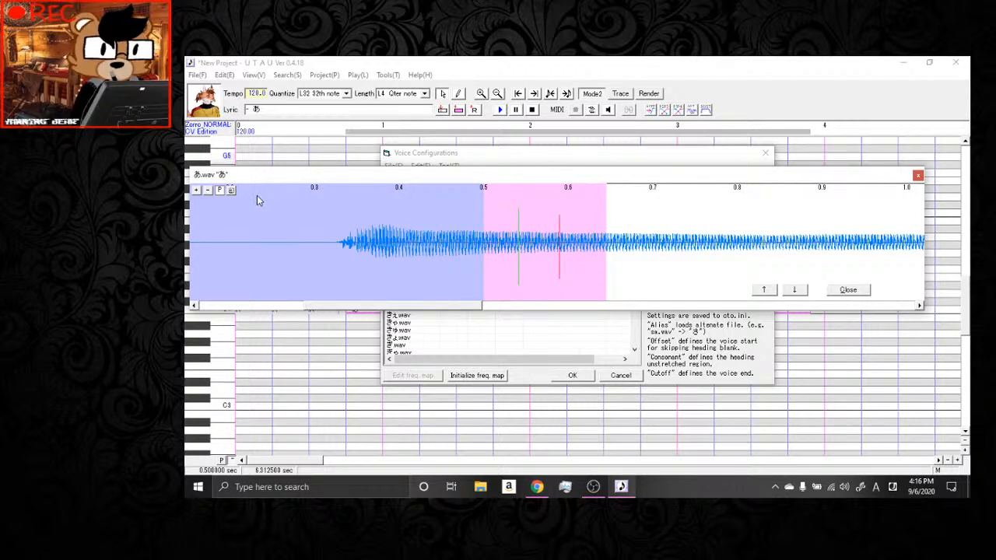
{"action": "left_click", "coordinate": [231, 191]}
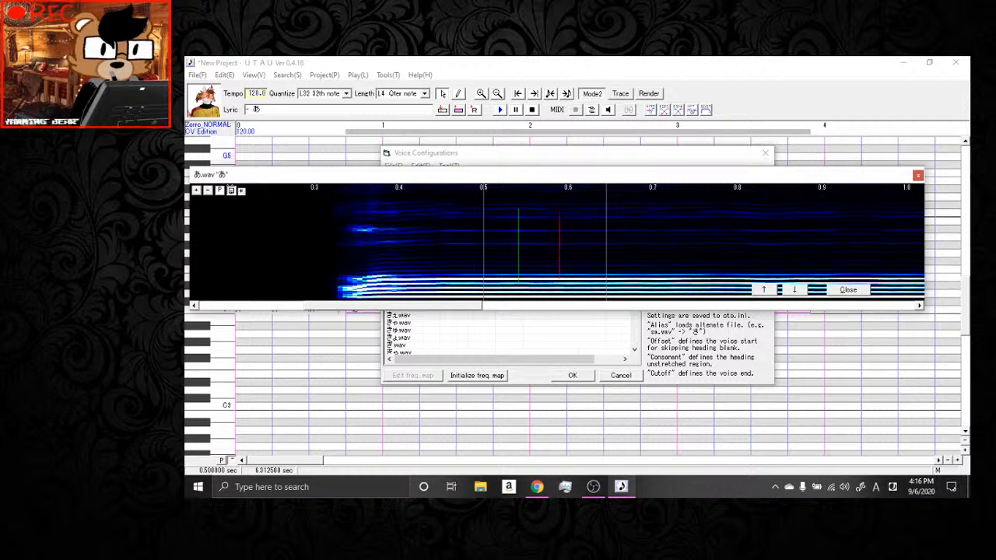
{"action": "left_click_drag", "start_coordinate": [560, 259], "coordinate": [540, 263]}
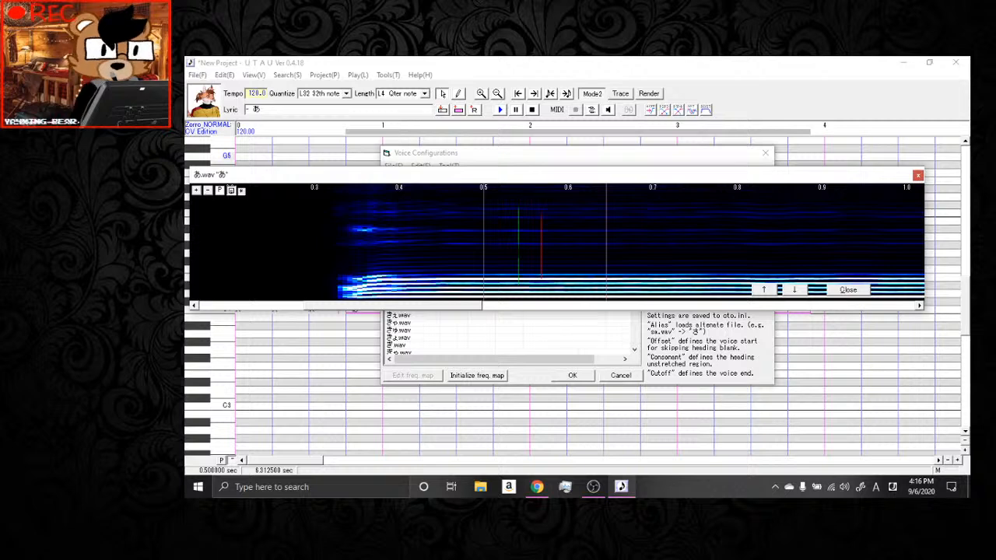
{"action": "left_click_drag", "start_coordinate": [518, 274], "coordinate": [568, 274]}
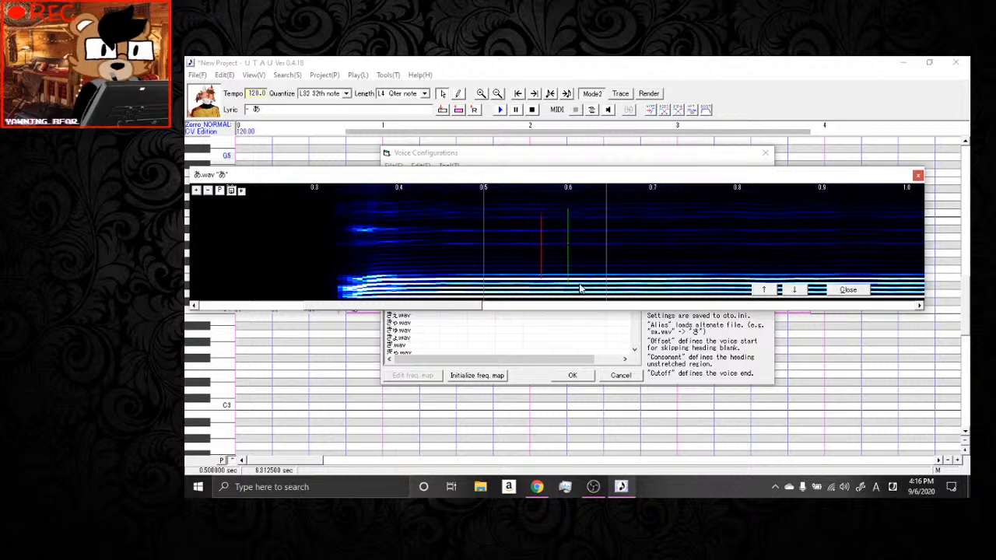
Move the "あ" entry's cutoff to about 1.29 s, just before the vowel fades, and check the waveform before it.
{"action": "left_click_drag", "start_coordinate": [470, 307], "coordinate": [894, 272]}
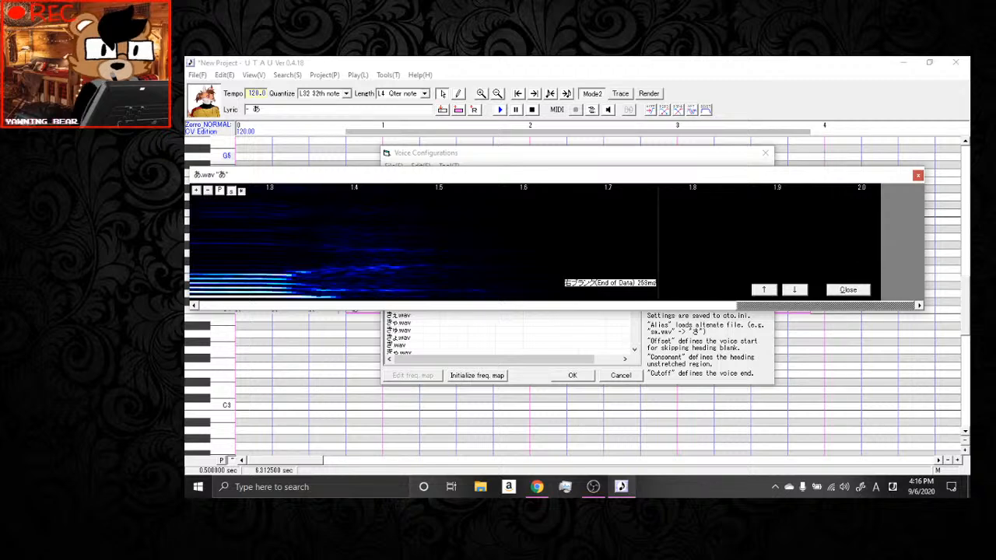
{"action": "left_click", "coordinate": [232, 191]}
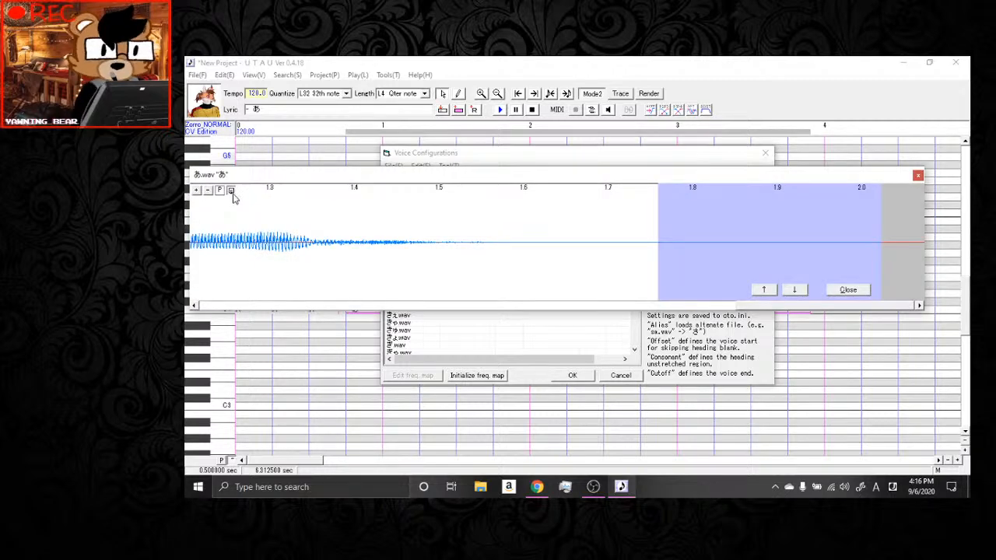
{"action": "mouse_move", "coordinate": [756, 305]}
{"action": "left_mouse_down"}
{"action": "mouse_move", "coordinate": [628, 308]}
{"action": "mouse_move", "coordinate": [640, 306]}
{"action": "left_mouse_up"}
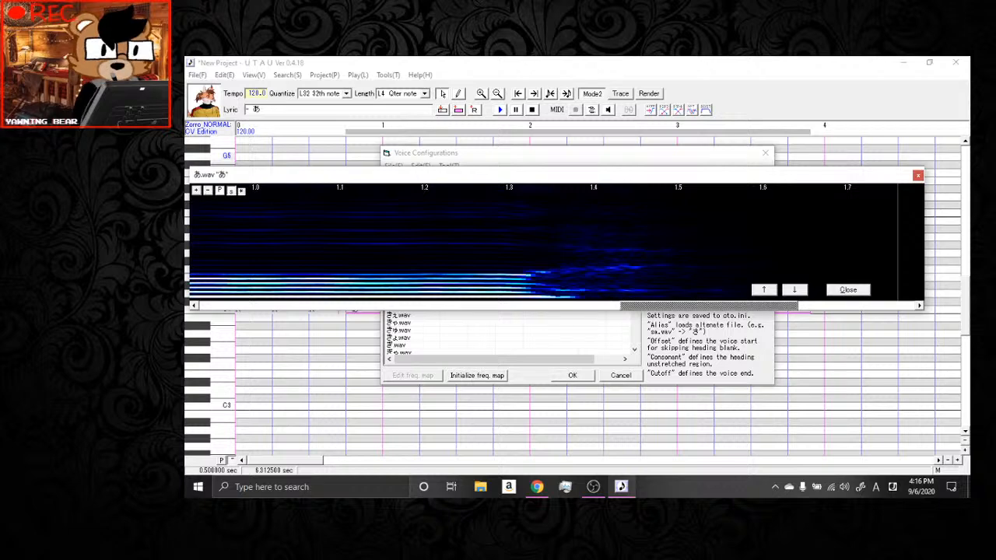
{"action": "mouse_move", "coordinate": [898, 245]}
{"action": "left_mouse_down"}
{"action": "mouse_move", "coordinate": [580, 295]}
{"action": "mouse_move", "coordinate": [501, 289]}
{"action": "left_mouse_up"}
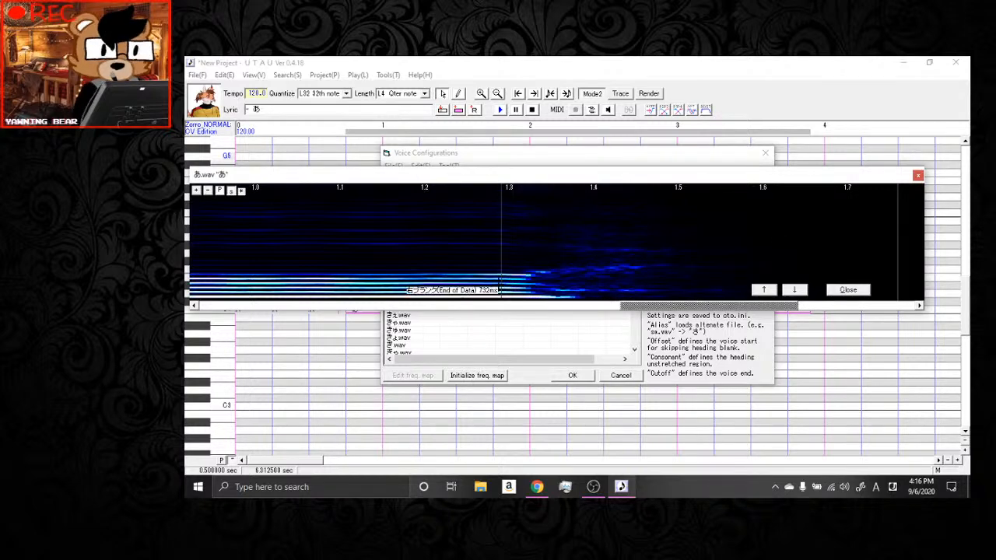
{"action": "left_click", "coordinate": [231, 190]}
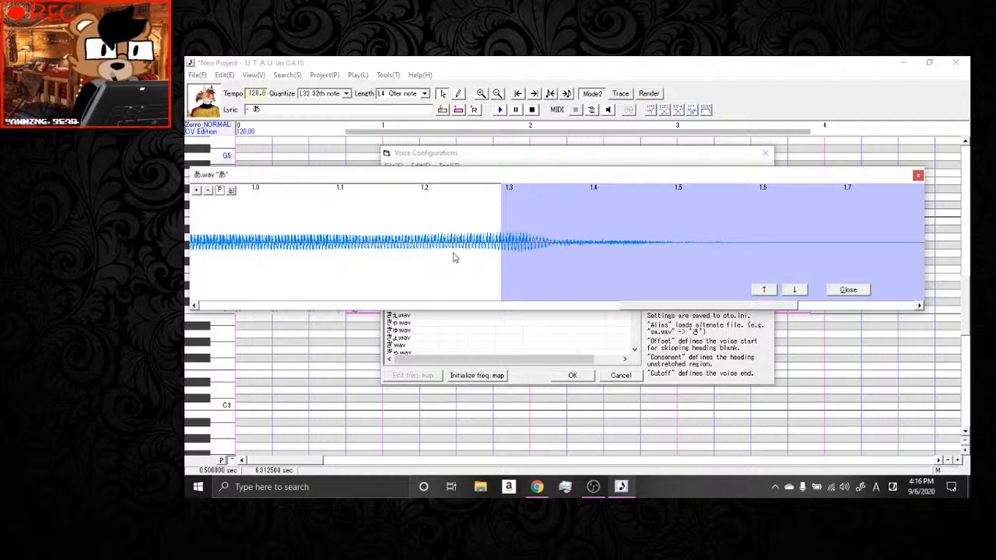
{"action": "left_click_drag", "start_coordinate": [649, 308], "coordinate": [574, 308]}
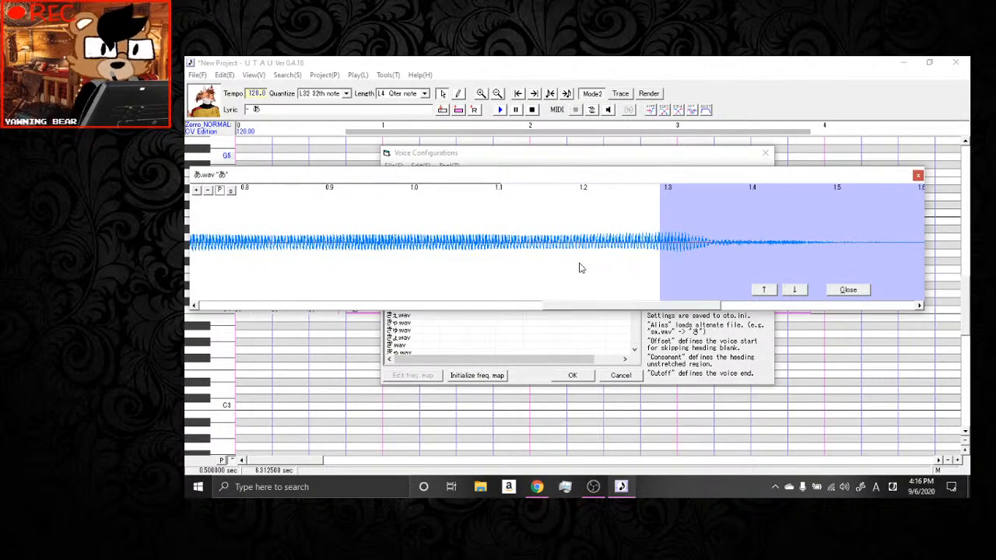
{"action": "left_click_drag", "start_coordinate": [650, 306], "coordinate": [542, 303]}
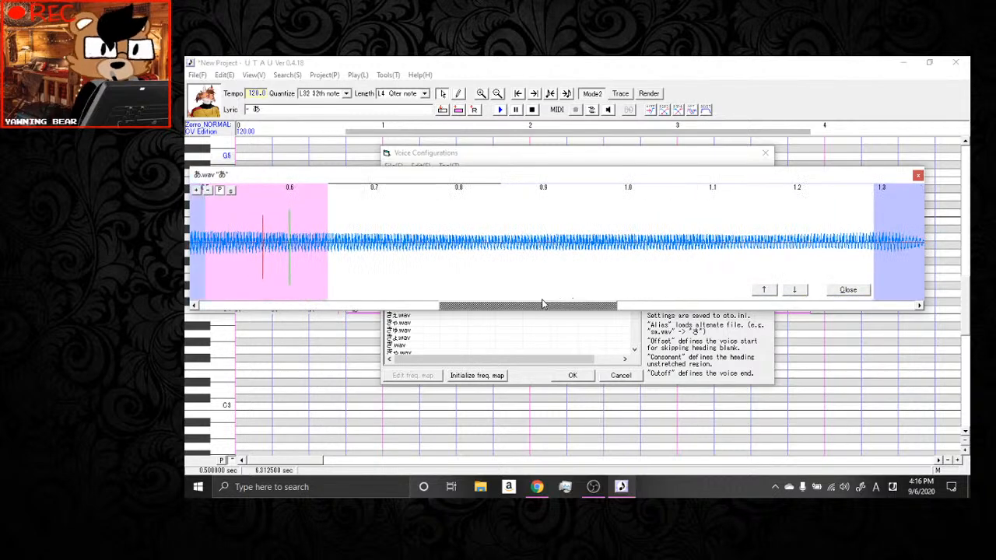
Try the "あ" overlap ahead of the preutterance at about 0.54 s, and return it to about 0.6 s.
{"action": "left_click", "coordinate": [231, 189]}
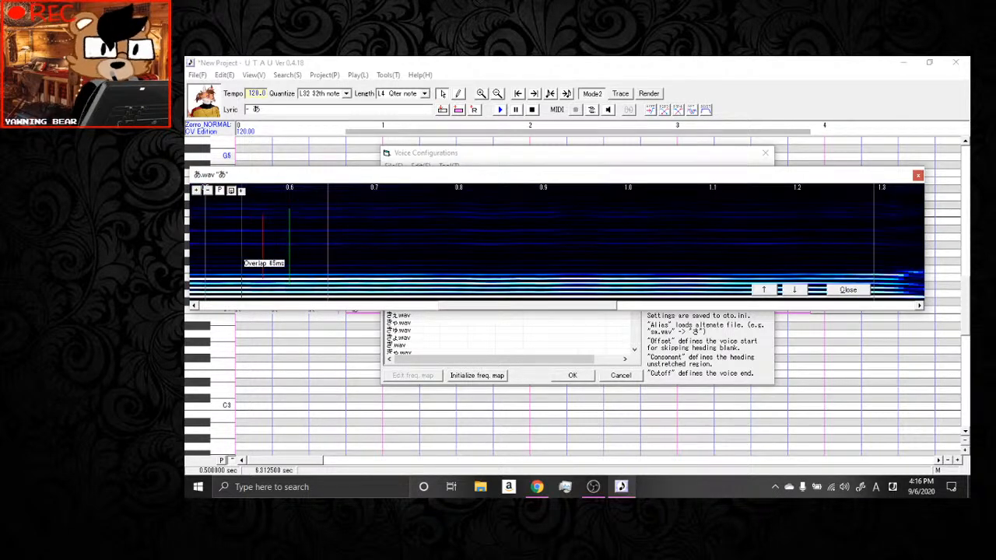
{"action": "left_click_drag", "start_coordinate": [242, 249], "coordinate": [235, 265]}
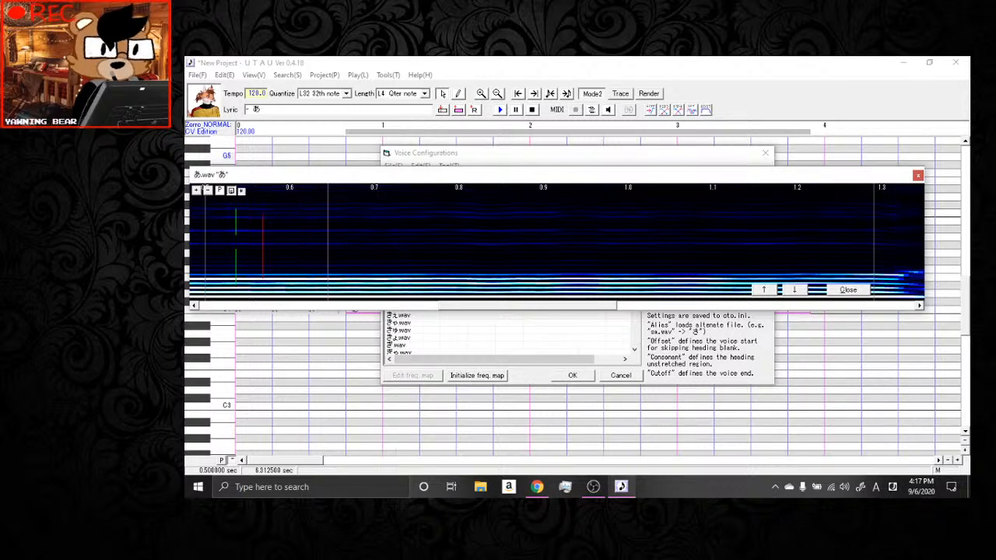
{"action": "left_click_drag", "start_coordinate": [235, 243], "coordinate": [289, 259]}
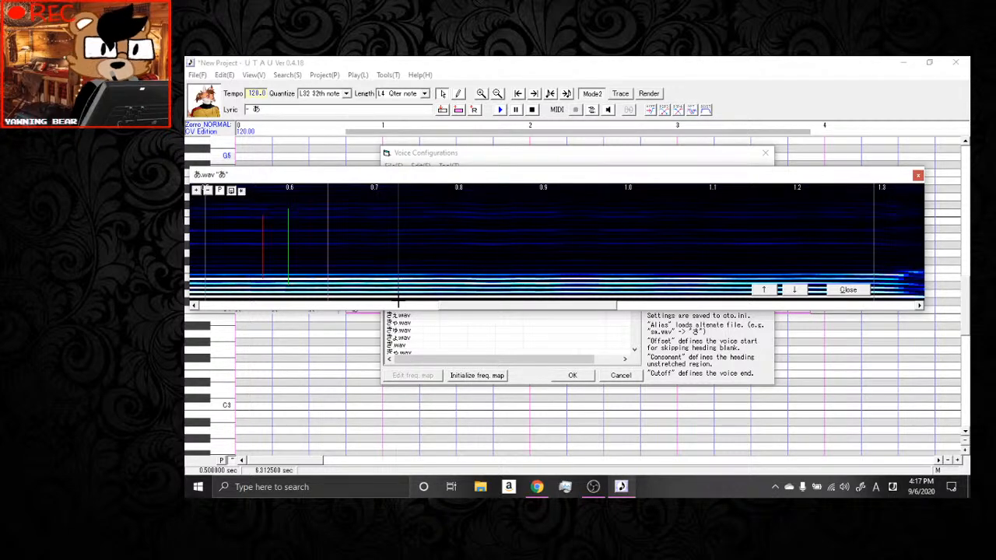
Move the "あ" entry's cutoff to about 0.73 s, close the editor and accept the voice settings.
{"action": "left_click_drag", "start_coordinate": [498, 303], "coordinate": [462, 308]}
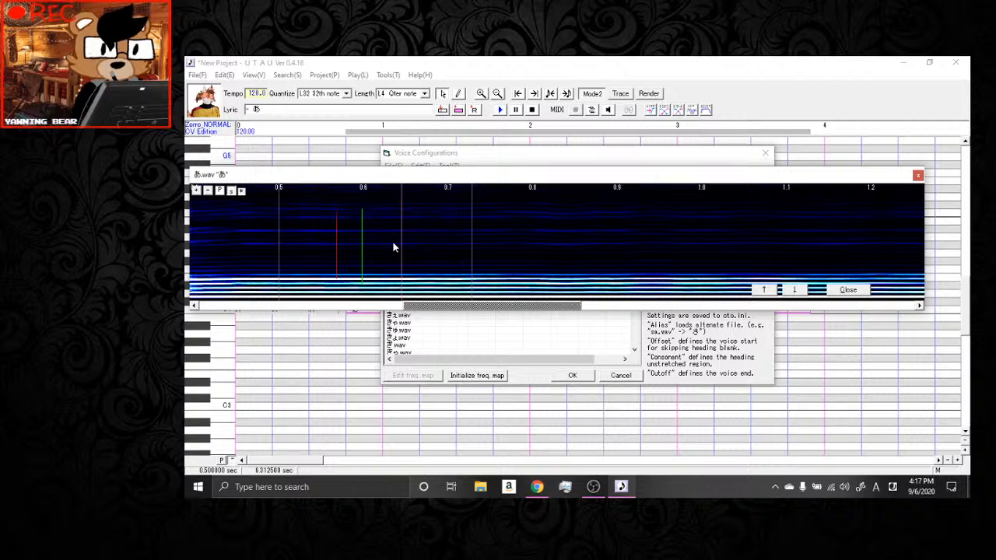
{"action": "left_click", "coordinate": [848, 290]}
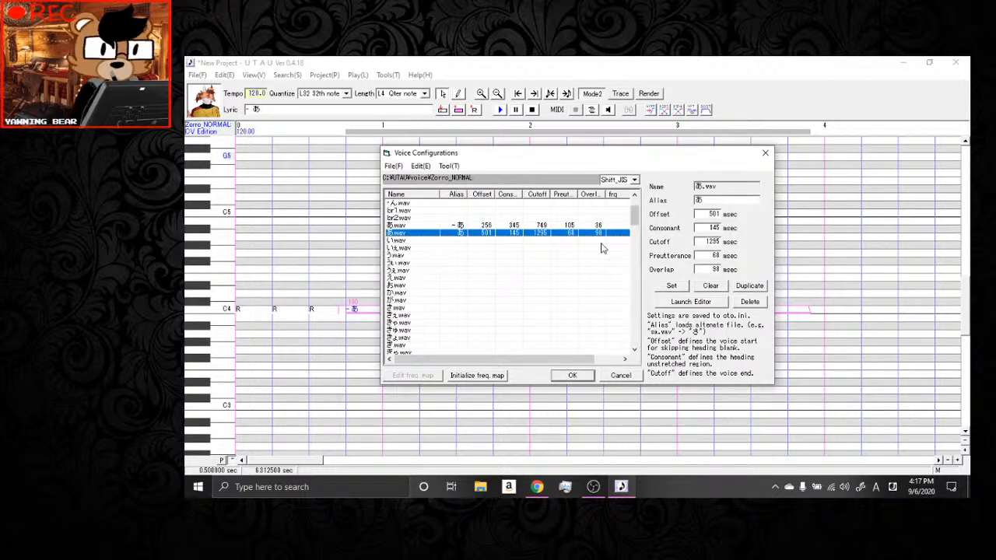
{"action": "left_click", "coordinate": [572, 375]}
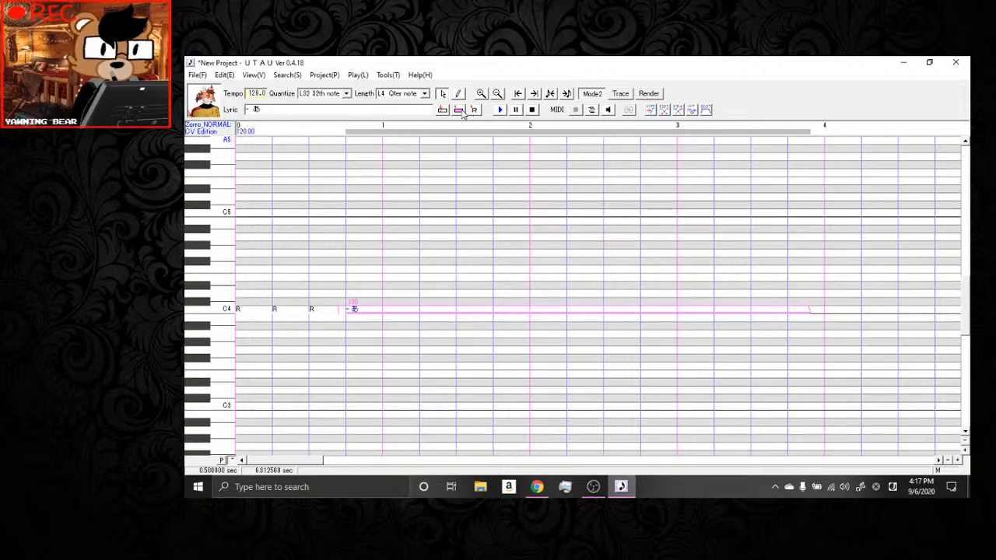
Add a quarter-note "あ" directly after the long "- あ" note, deleting the extra short "- あ" note.
{"action": "left_click", "coordinate": [459, 110]}
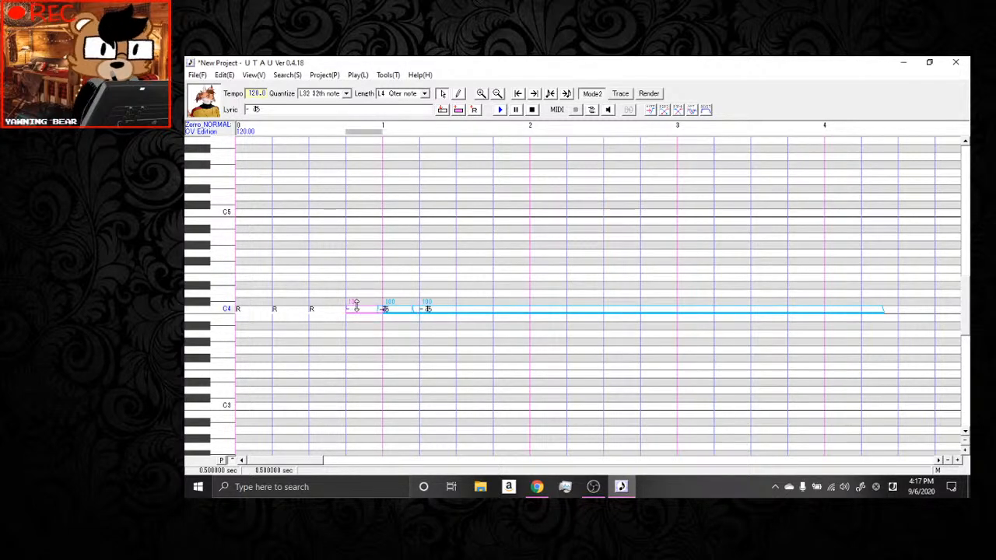
{"action": "right_click", "coordinate": [357, 310]}
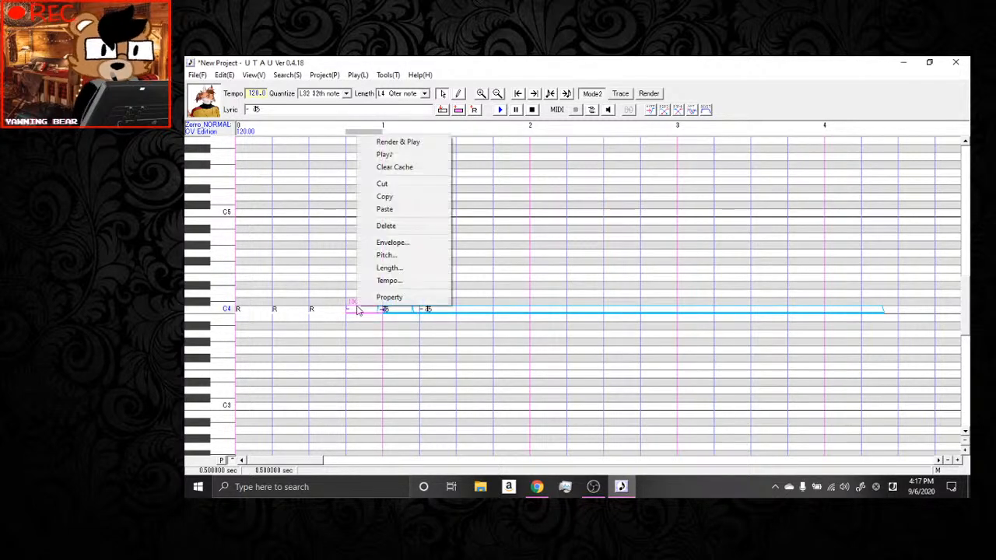
{"action": "left_click", "coordinate": [394, 225]}
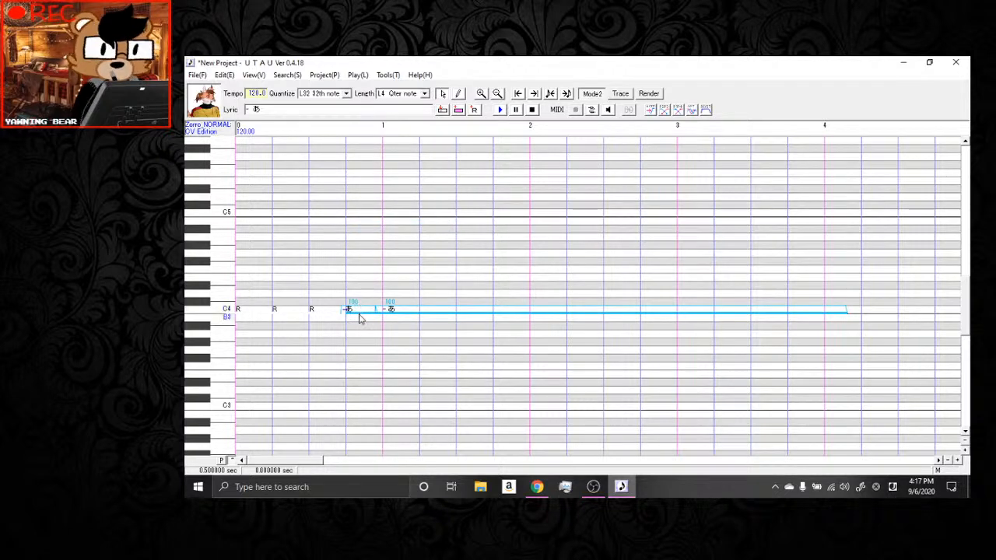
{"action": "left_click", "coordinate": [359, 316]}
{"action": "left_click_drag", "start_coordinate": [358, 316], "coordinate": [400, 312]}
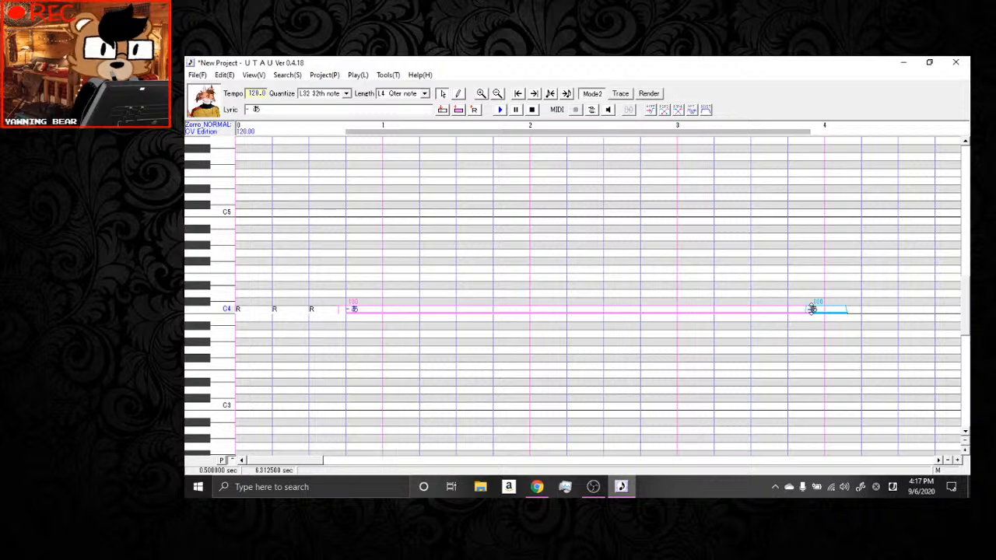
Shorten the long "- あ" note to a quarter note and delete the rests between it and the "あ" note.
{"action": "left_click_drag", "start_coordinate": [809, 309], "coordinate": [382, 347]}
{"action": "key", "text": "ctrl+a"}
{"action": "right_click", "coordinate": [432, 311]}
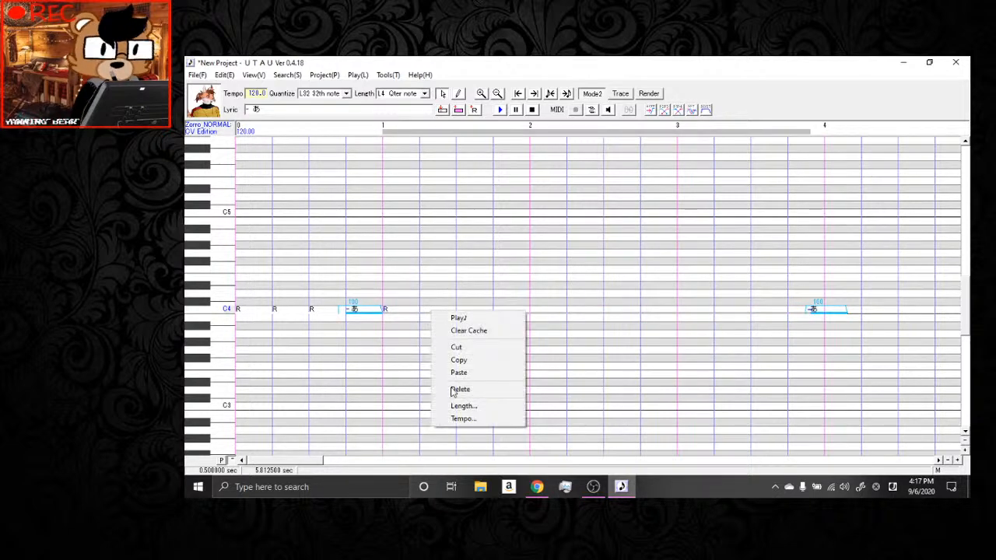
{"action": "left_click", "coordinate": [464, 389]}
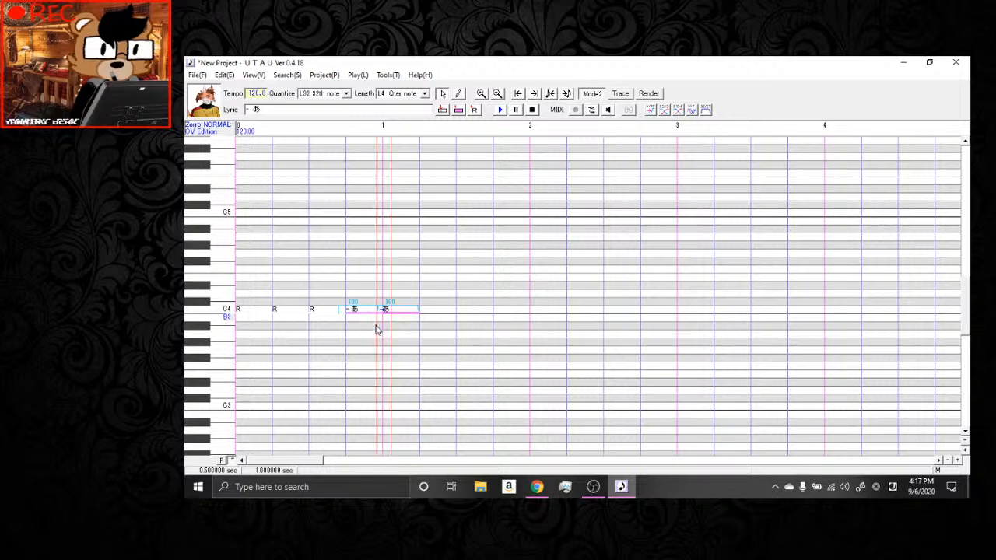
Crossfade the envelopes of the adjoining "- あ" and "あ" notes.
{"action": "scroll", "coordinate": [380, 301], "scroll_direction": "up", "scroll_amount": 1}
{"action": "scroll", "coordinate": [380, 301], "scroll_direction": "down", "scroll_amount": 1}
{"action": "scroll", "coordinate": [380, 302], "scroll_direction": "up", "scroll_amount": 1}
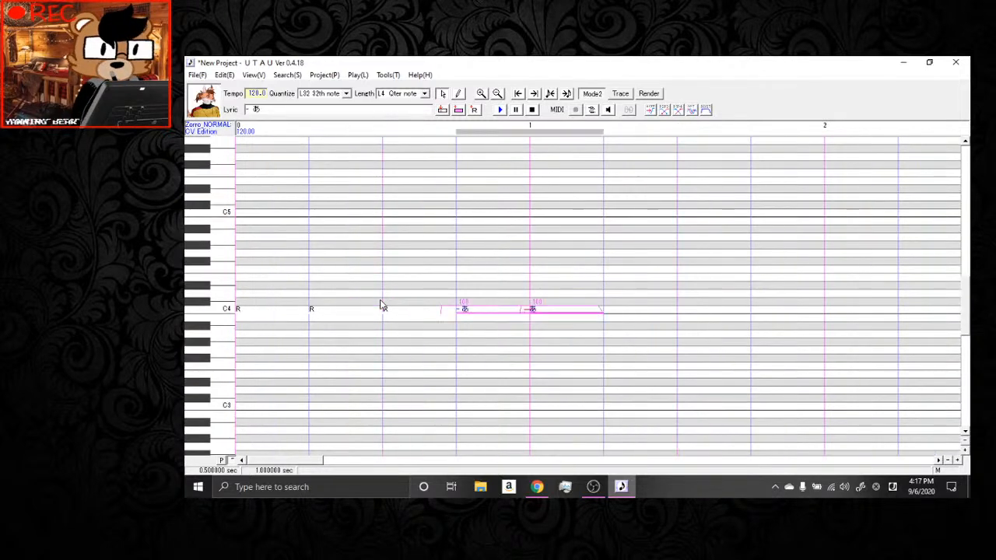
{"action": "scroll", "coordinate": [505, 247], "scroll_direction": "down", "scroll_amount": 1}
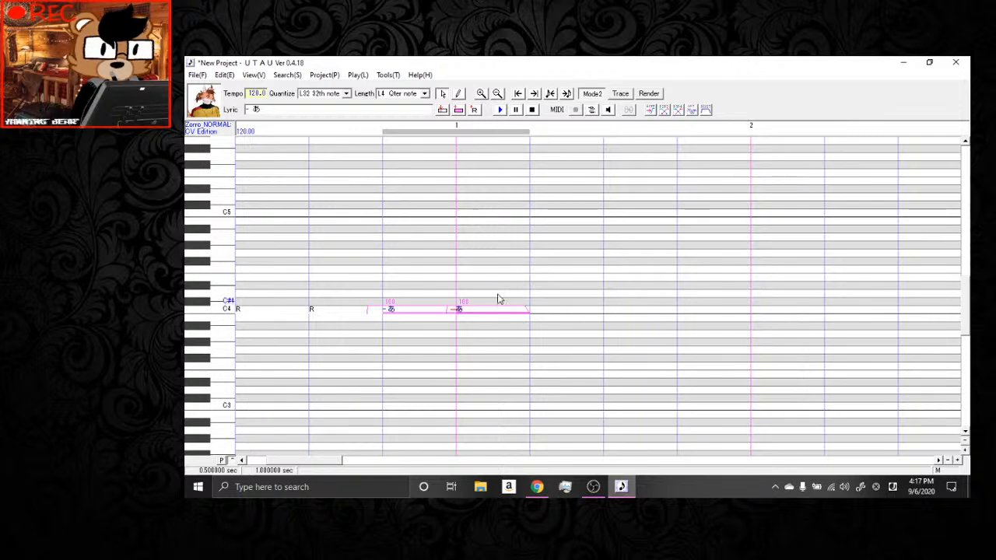
{"action": "left_click_drag", "start_coordinate": [421, 254], "coordinate": [495, 277]}
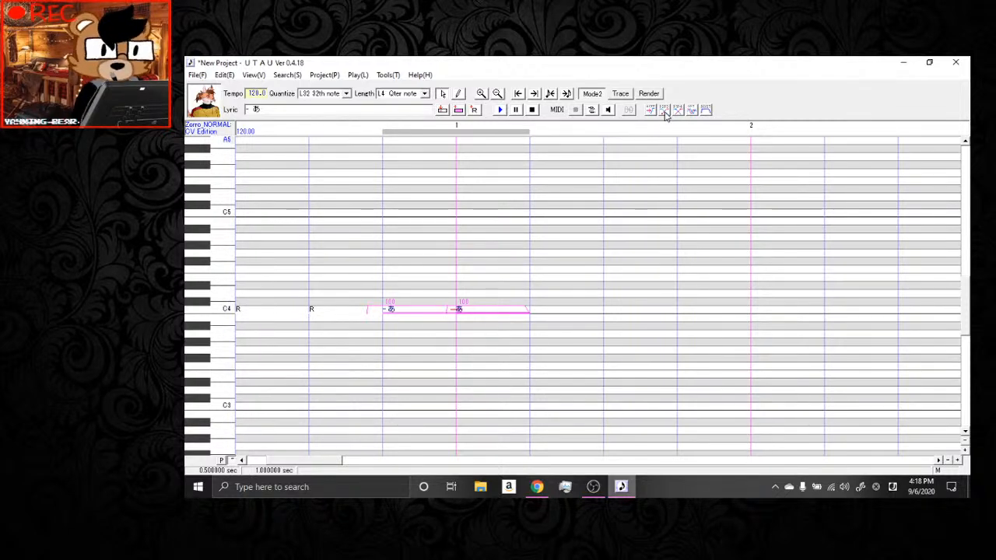
{"action": "left_click", "coordinate": [665, 115]}
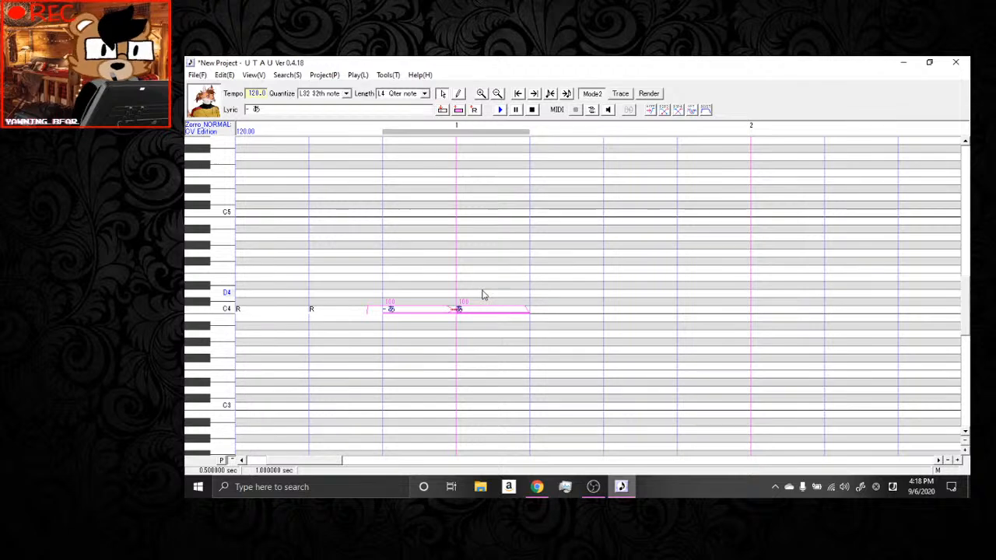
Play the crossfaded "- あ" and "あ" notes together to check the transition between them.
{"action": "scroll", "coordinate": [484, 295], "scroll_direction": "up", "scroll_amount": 1}
{"action": "scroll", "coordinate": [484, 295], "scroll_direction": "down", "scroll_amount": 1}
{"action": "scroll", "coordinate": [483, 294], "scroll_direction": "up", "scroll_amount": 1}
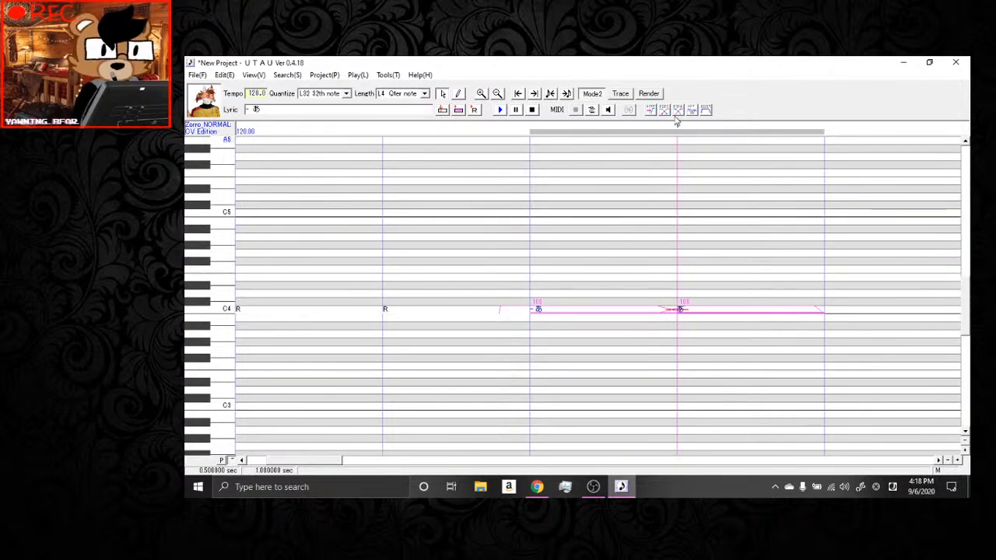
{"action": "scroll", "coordinate": [662, 241], "scroll_direction": "right", "scroll_amount": 2}
{"action": "scroll", "coordinate": [484, 283], "scroll_direction": "left", "scroll_amount": 1}
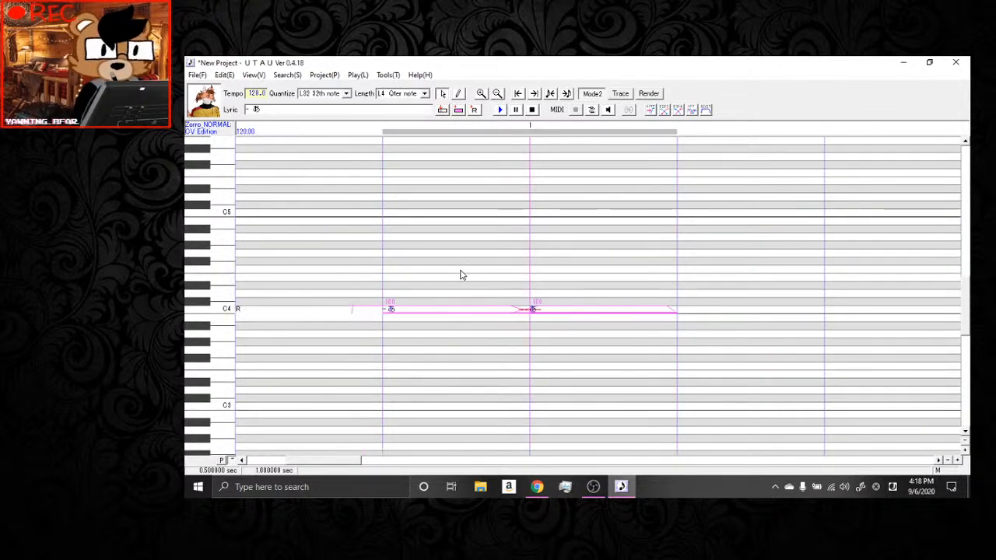
{"action": "left_click", "coordinate": [574, 269]}
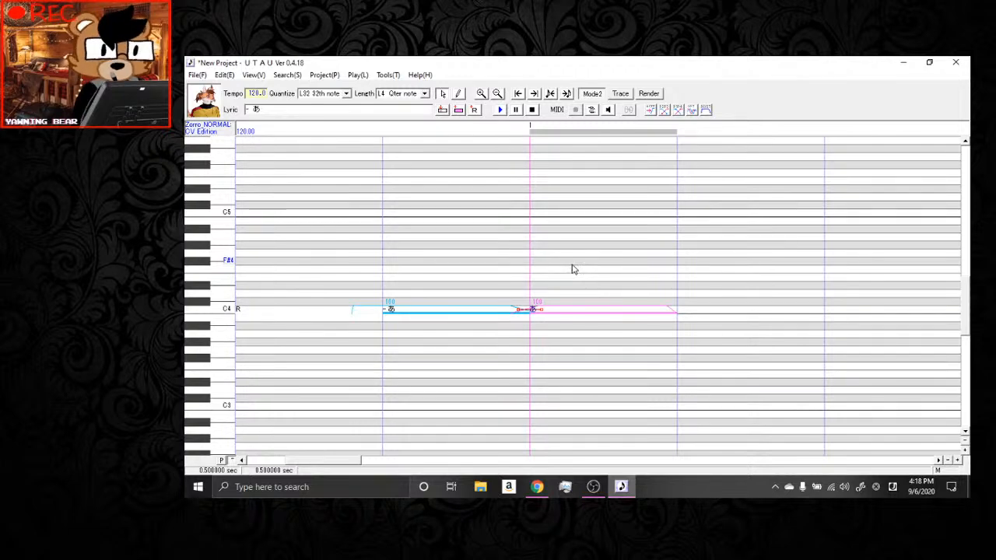
{"action": "left_click_drag", "start_coordinate": [595, 283], "coordinate": [472, 283]}
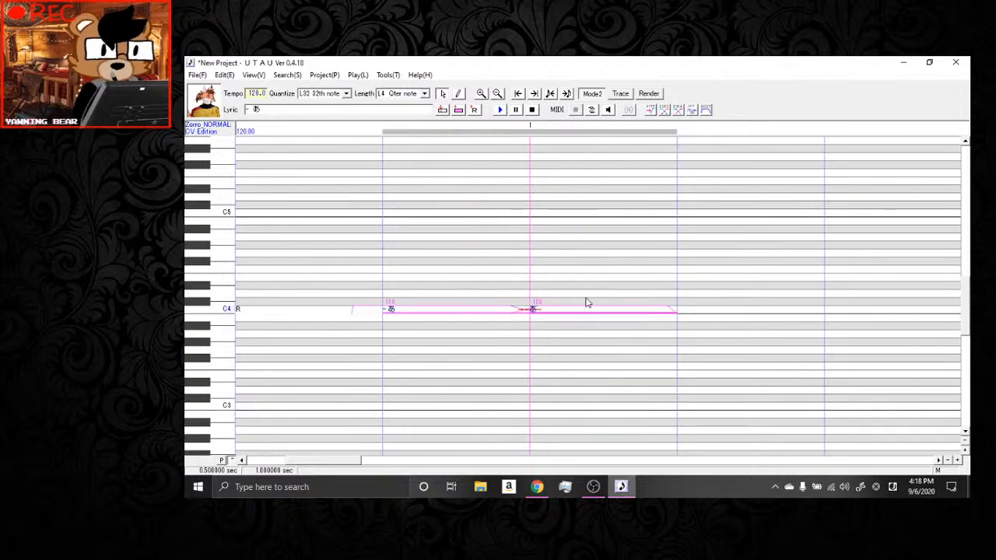
{"action": "key", "text": "space"}
{"action": "key", "text": "space"}
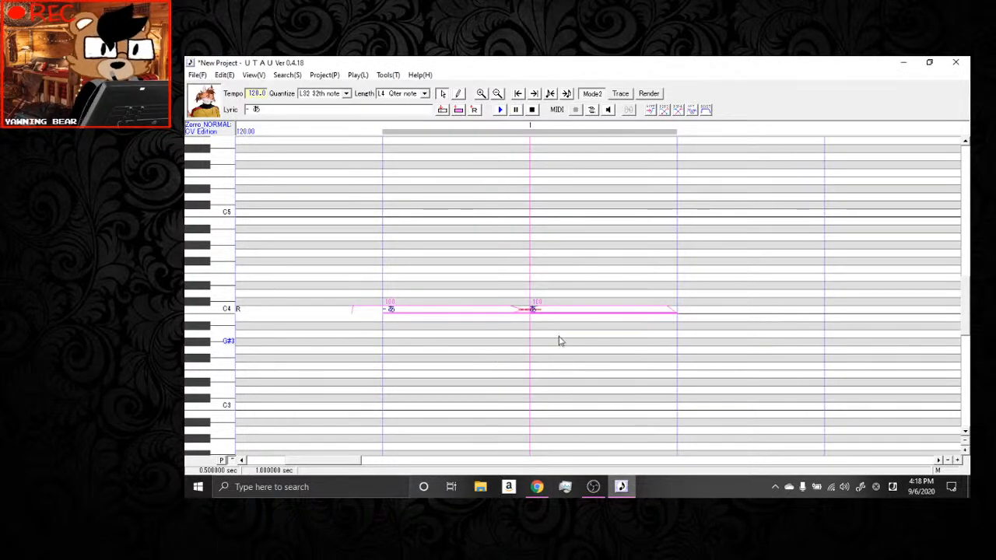
Examine the "あ" note's overlap, preutterance and consonant region in its waveform editor, and close it with the settings accepted.
{"action": "left_click", "coordinate": [577, 336]}
{"action": "key", "text": "ctrl+f"}
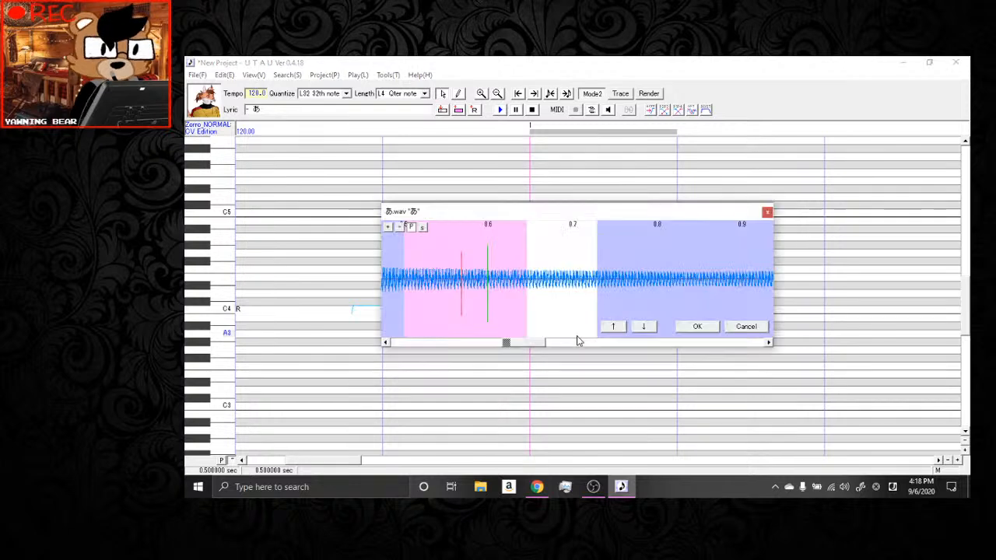
{"action": "left_click_drag", "start_coordinate": [540, 344], "coordinate": [531, 347]}
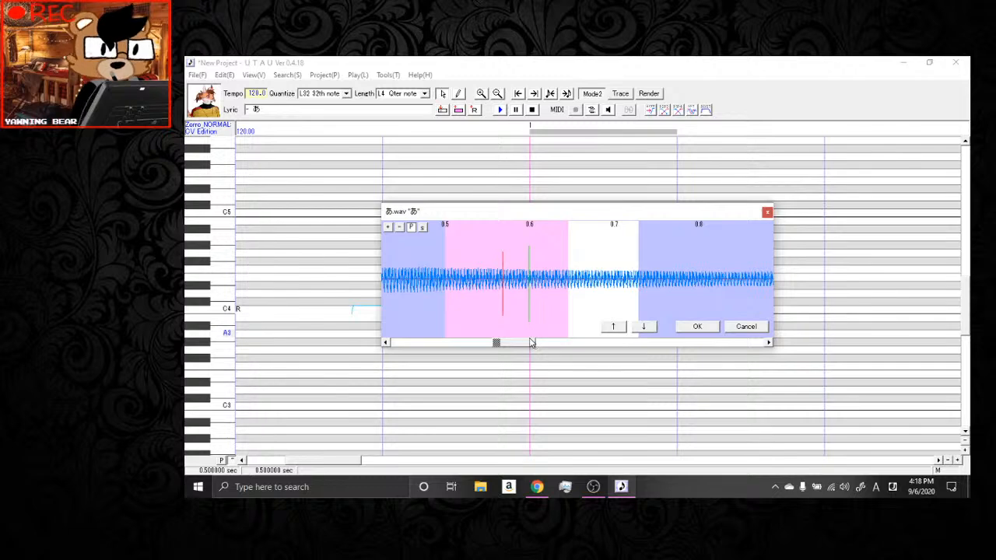
{"action": "left_click", "coordinate": [699, 327]}
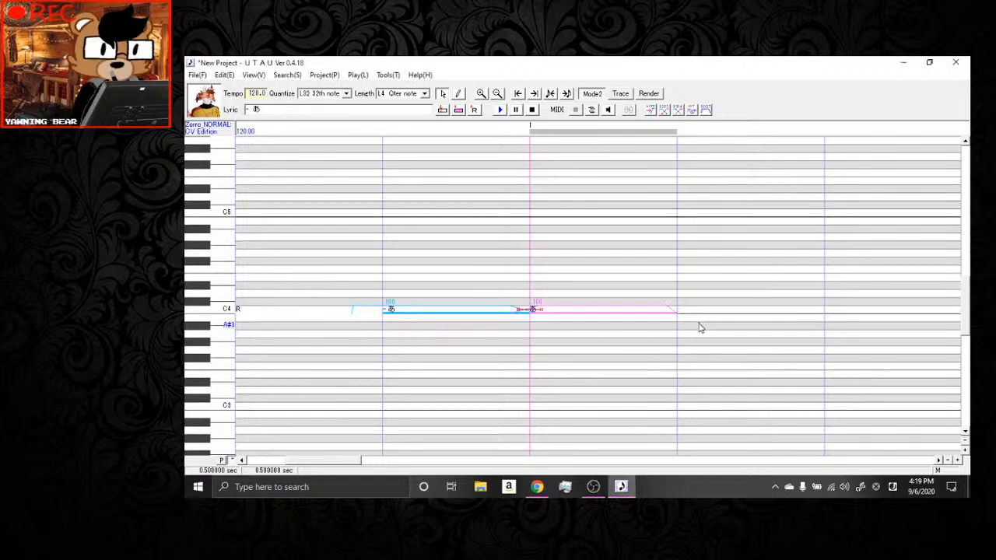
{"action": "left_click_drag", "start_coordinate": [593, 272], "coordinate": [457, 270]}
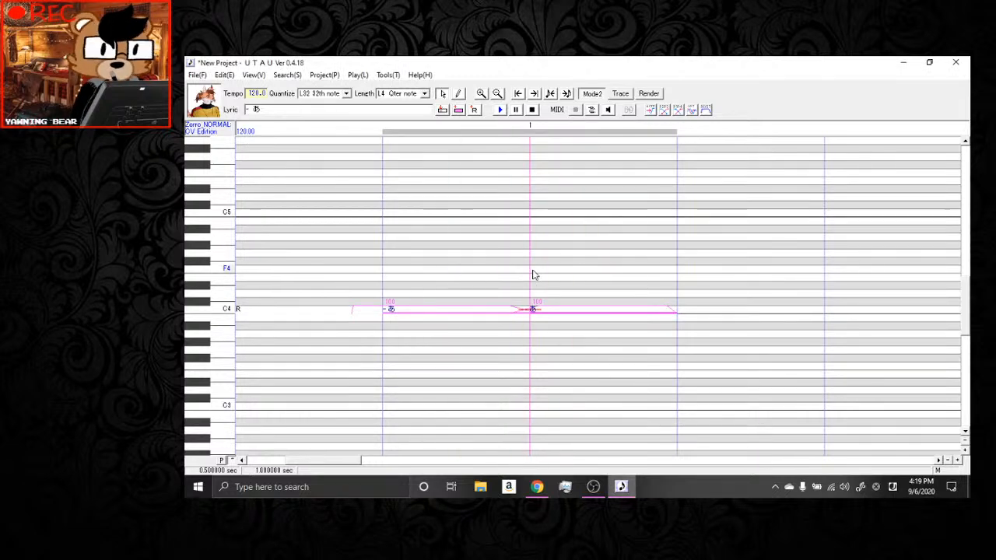
{"action": "left_click_drag", "start_coordinate": [576, 253], "coordinate": [484, 256]}
{"action": "left_click", "coordinate": [483, 260]}
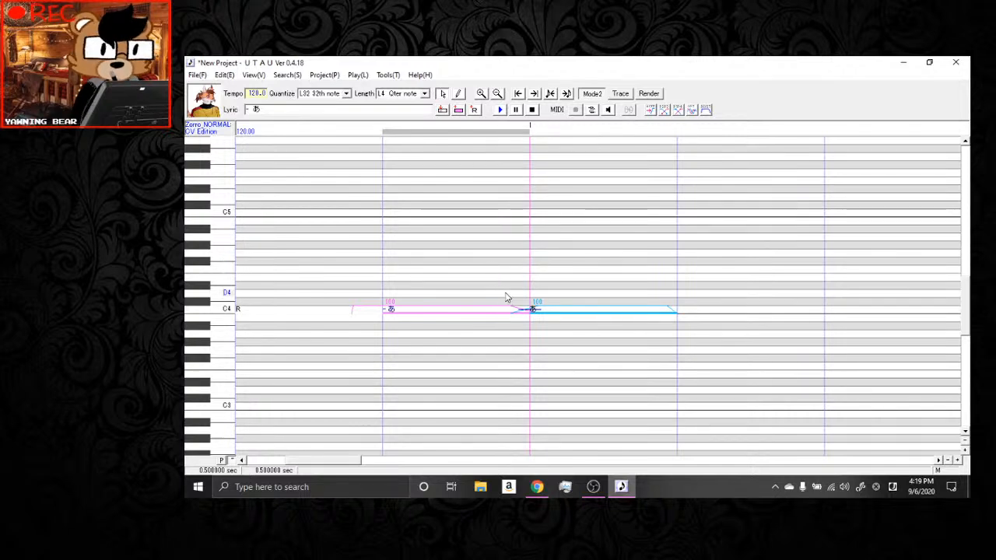
Compare the "- あ" and "あ" entries of あ.wav in the voice bank settings, and close them without saving.
{"action": "left_click", "coordinate": [387, 75]}
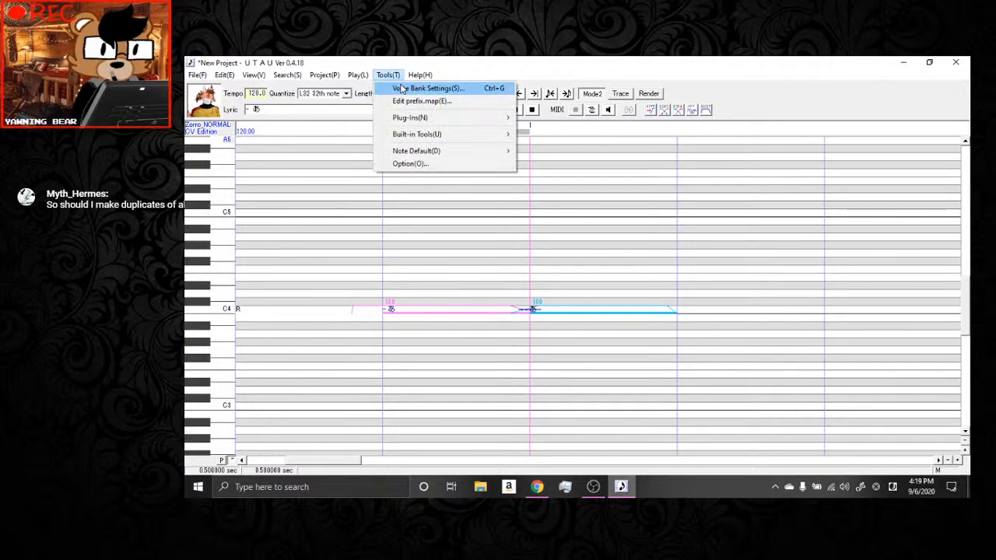
{"action": "left_click", "coordinate": [420, 88]}
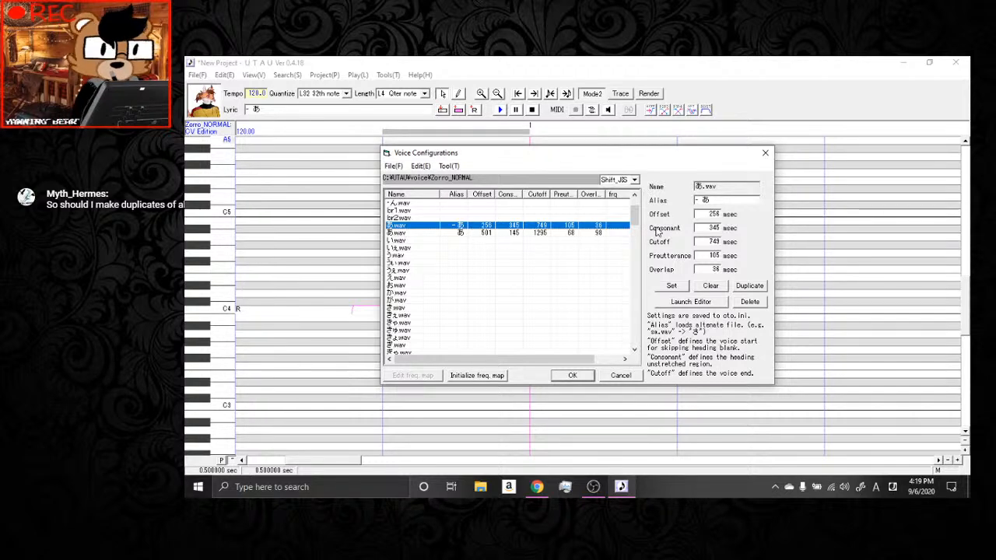
{"action": "left_click", "coordinate": [462, 233]}
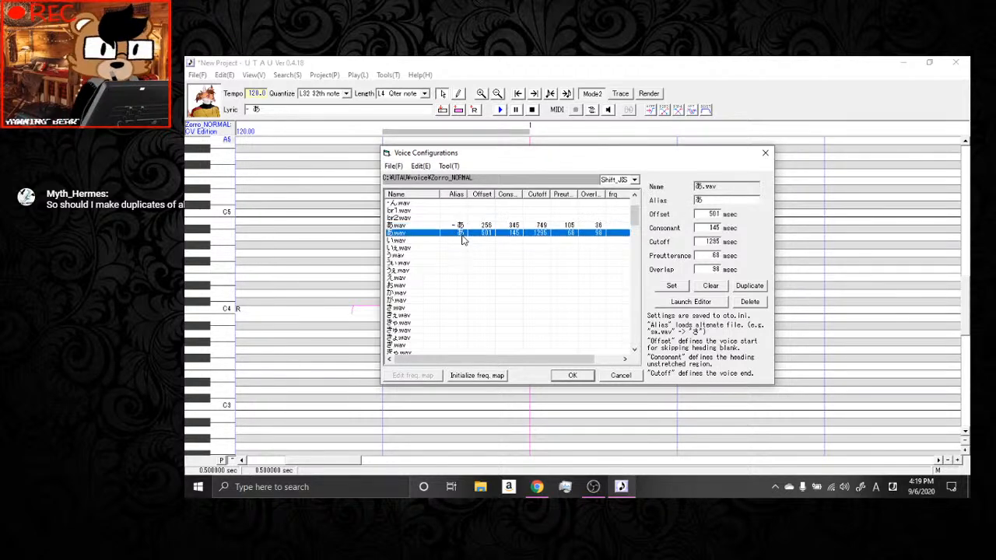
{"action": "left_click", "coordinate": [459, 225]}
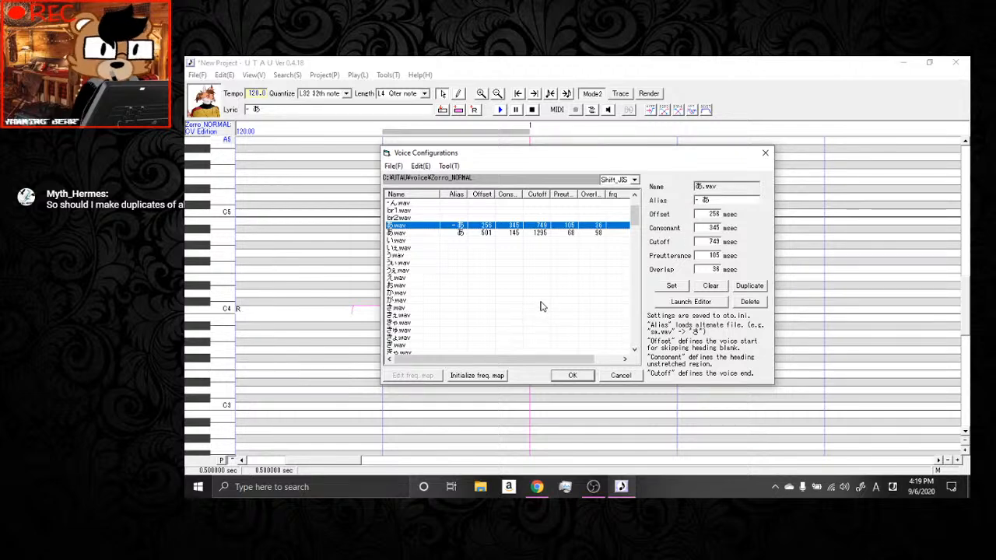
{"action": "left_click", "coordinate": [461, 234]}
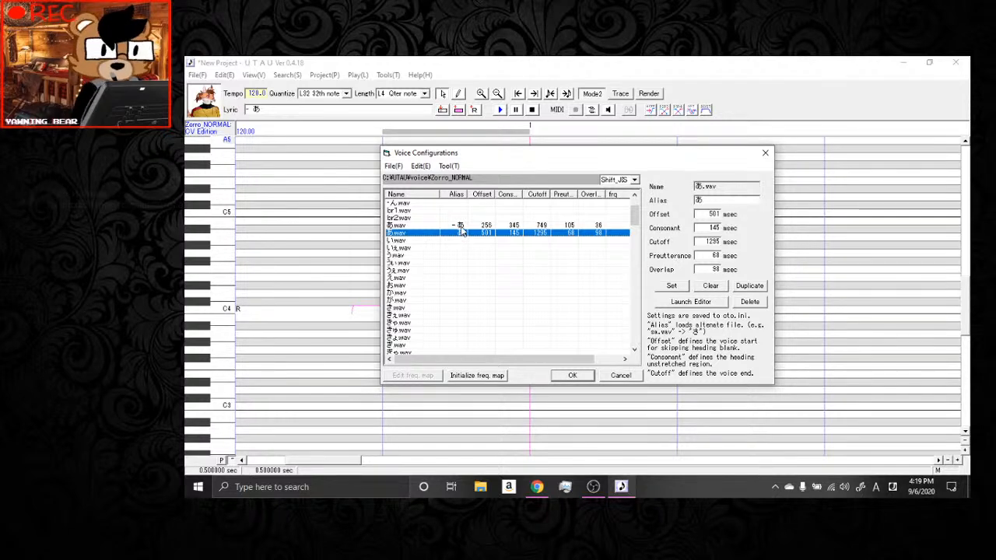
{"action": "left_click", "coordinate": [461, 227]}
{"action": "left_click", "coordinate": [467, 234]}
{"action": "left_click", "coordinate": [461, 226]}
{"action": "left_click", "coordinate": [465, 234]}
{"action": "left_click", "coordinate": [461, 226]}
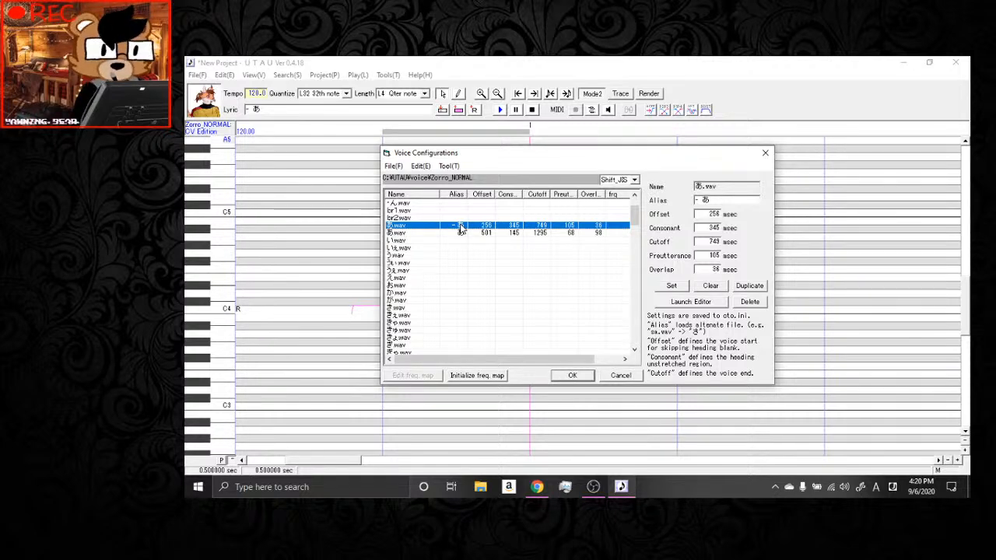
{"action": "left_click", "coordinate": [466, 234]}
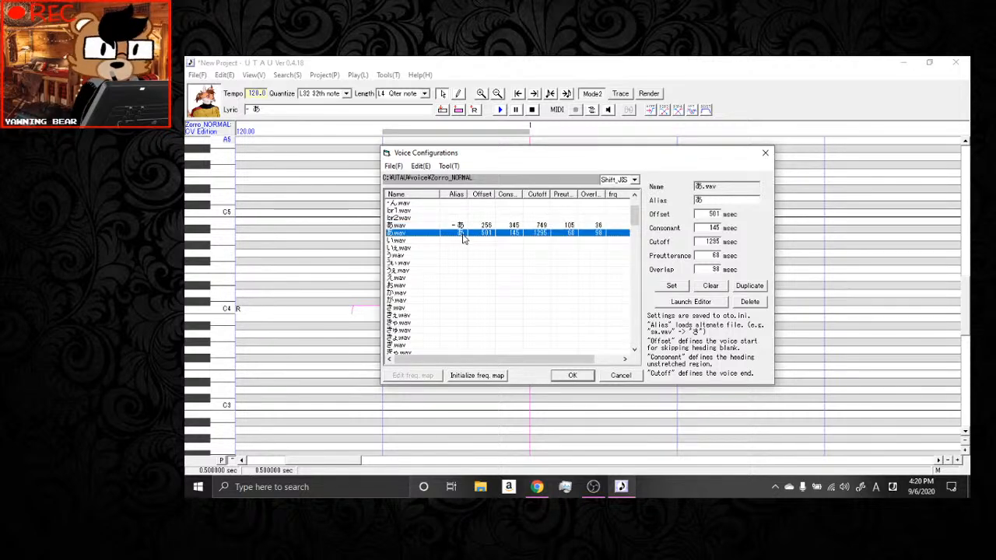
{"action": "left_click", "coordinate": [620, 375]}
Delete the "- あ" note and play the "あ" note on its own with its envelope reapplied.
{"action": "left_click", "coordinate": [491, 309]}
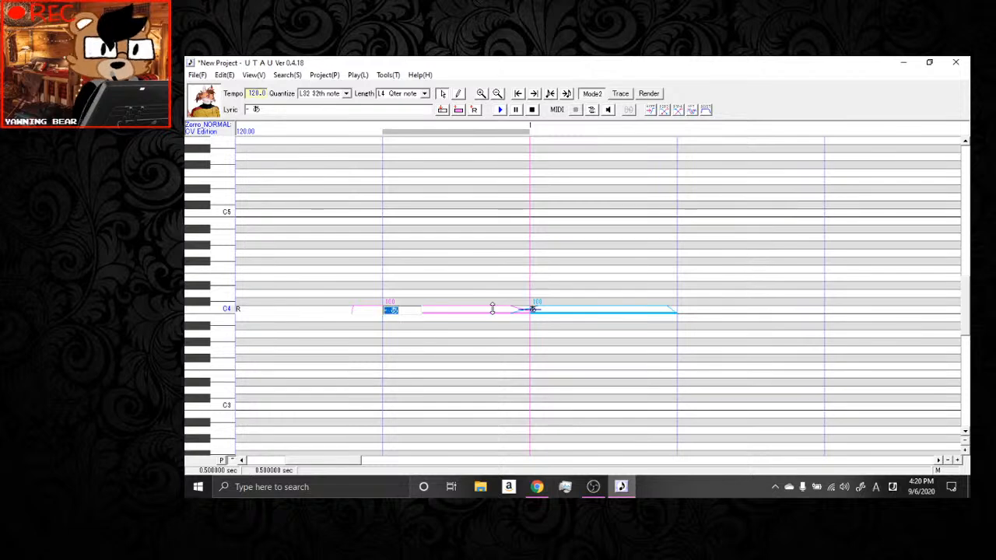
{"action": "key", "text": "Delete"}
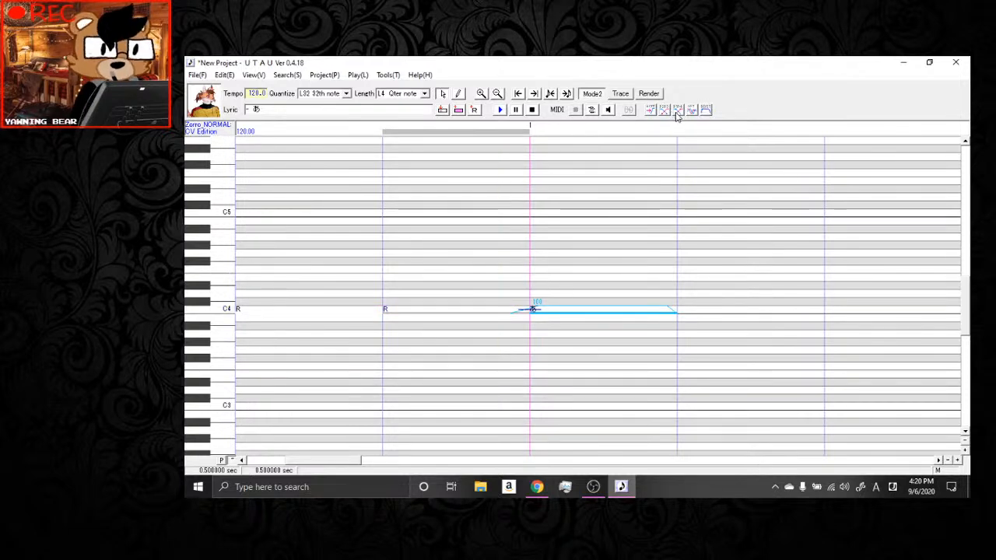
{"action": "key", "text": "ctrl+a"}
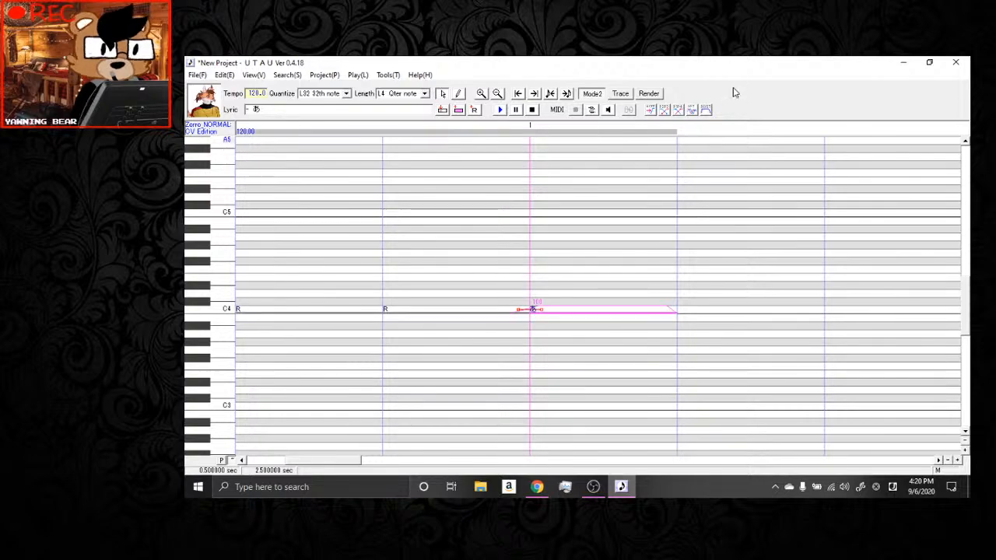
{"action": "left_click", "coordinate": [707, 114]}
{"action": "left_click", "coordinate": [665, 113]}
{"action": "left_click", "coordinate": [585, 251]}
{"action": "key", "text": "space"}
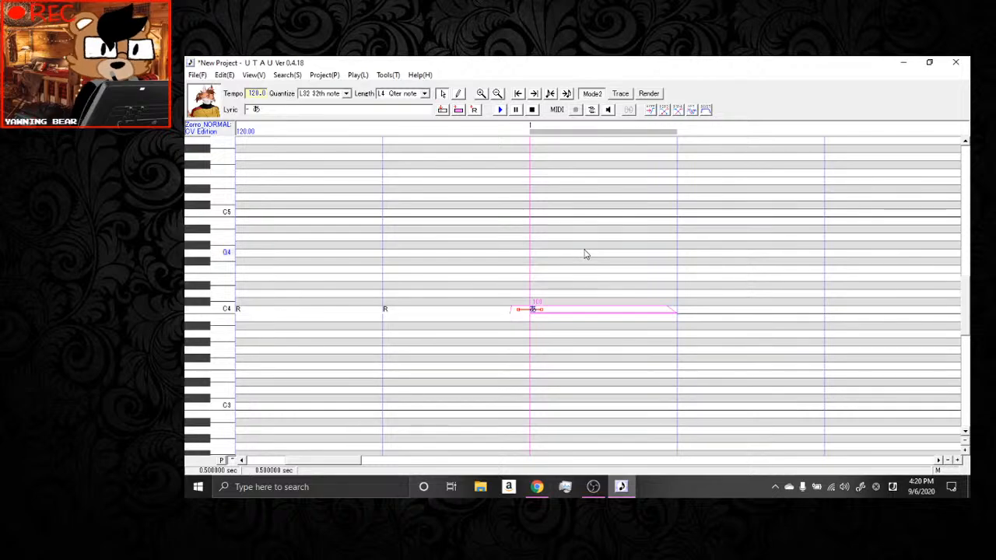
{"action": "key", "text": "space"}
Undo the deletion of the "- あ" note and play it together with the "あ" note.
{"action": "key", "text": "ctrl+z"}
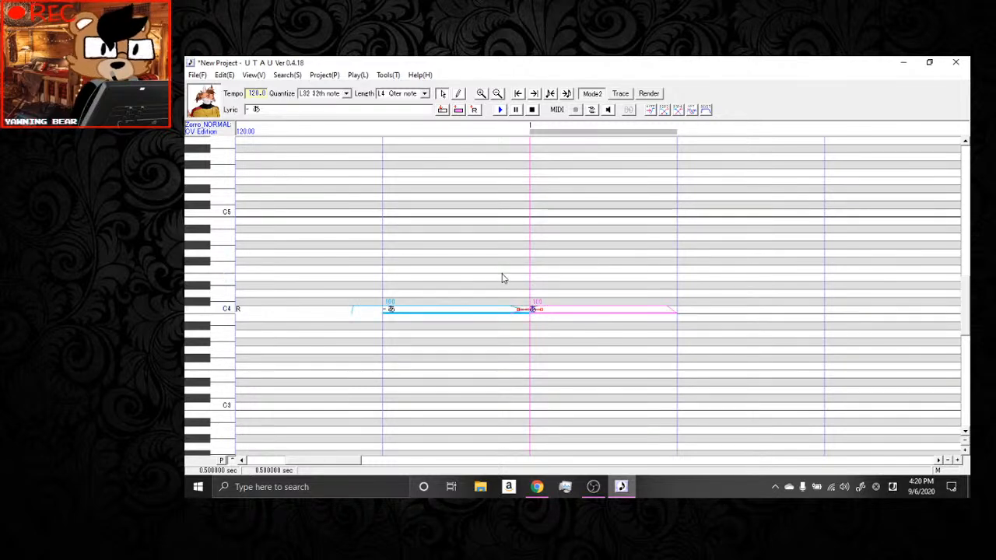
{"action": "left_click_drag", "start_coordinate": [472, 269], "coordinate": [576, 285]}
{"action": "key", "text": "space"}
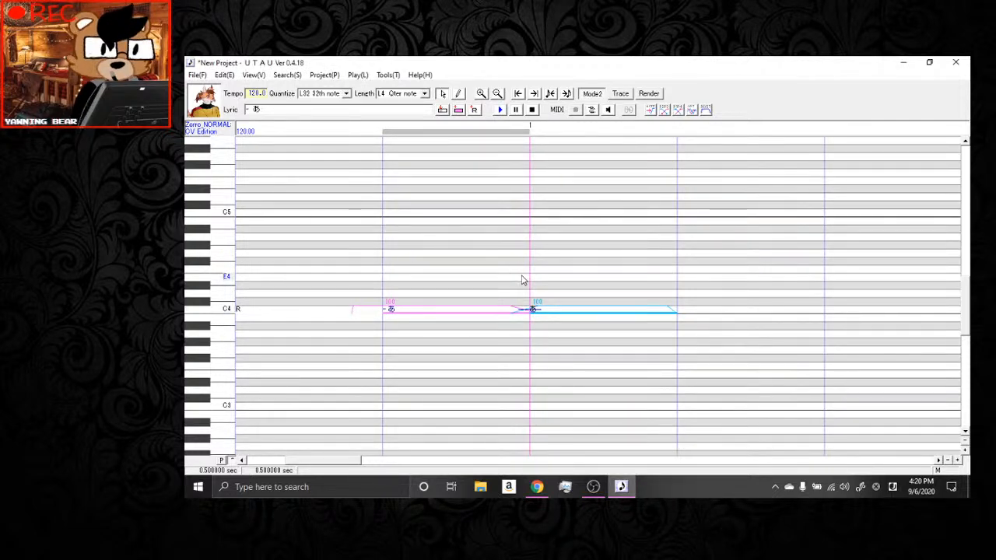
Open the い.wav entry of the voice bank in the waveform editor, and reposition and widen the editor window.
{"action": "left_click", "coordinate": [387, 75]}
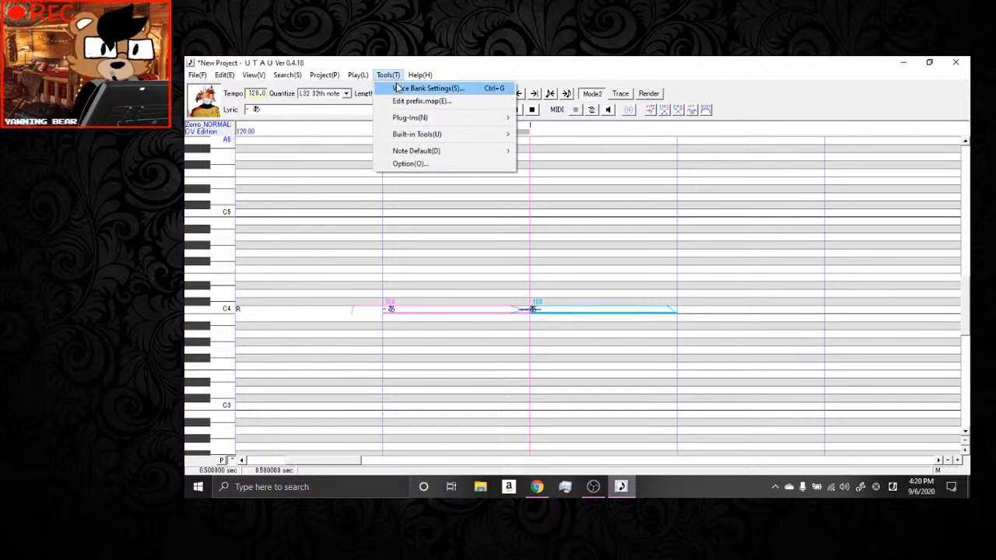
{"action": "left_click", "coordinate": [421, 87]}
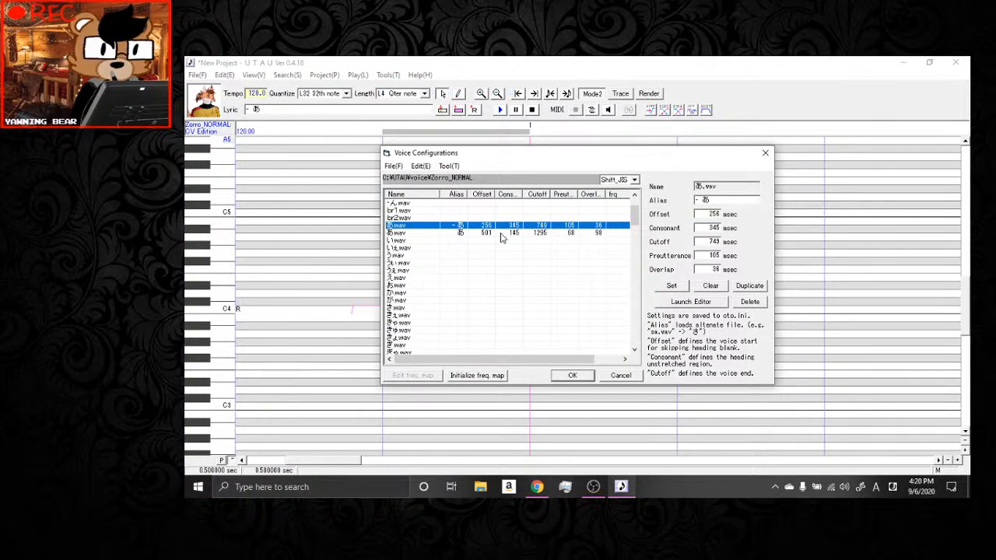
{"action": "left_click", "coordinate": [445, 242]}
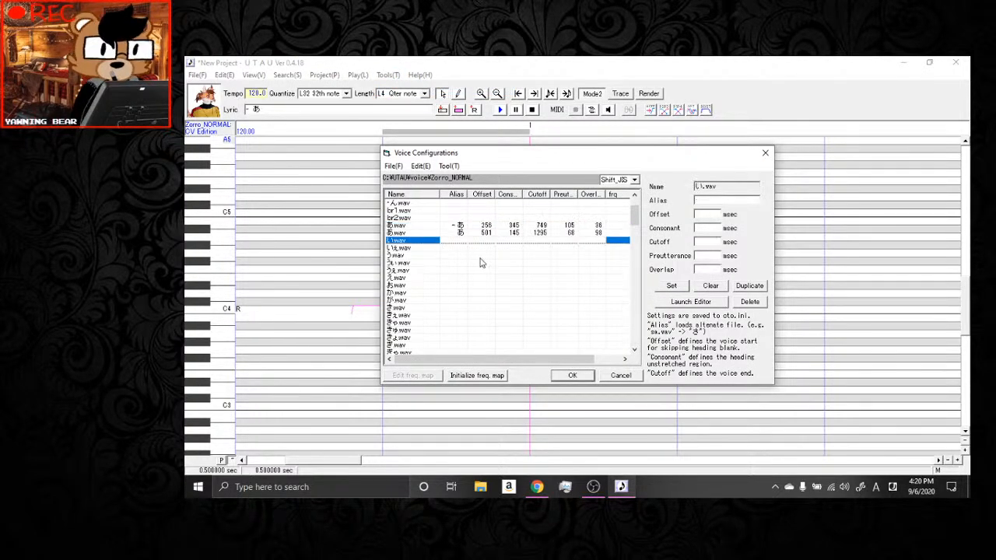
{"action": "left_click", "coordinate": [675, 308]}
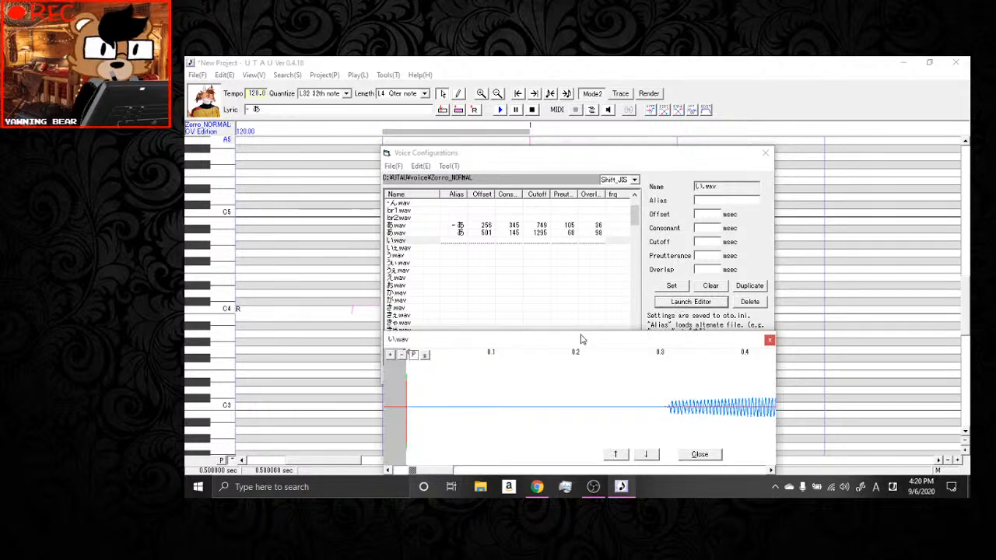
{"action": "left_click_drag", "start_coordinate": [581, 339], "coordinate": [418, 181]}
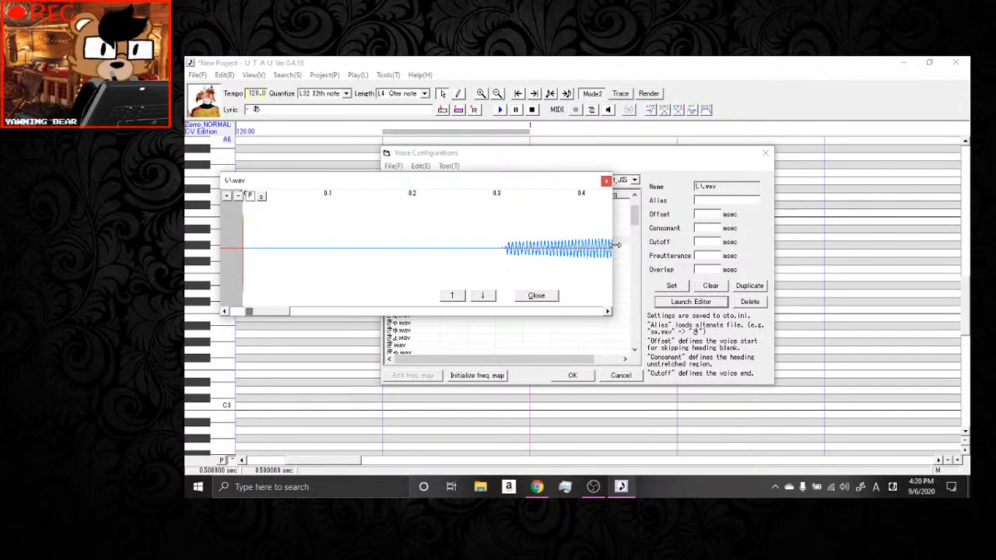
{"action": "left_click_drag", "start_coordinate": [615, 246], "coordinate": [786, 245]}
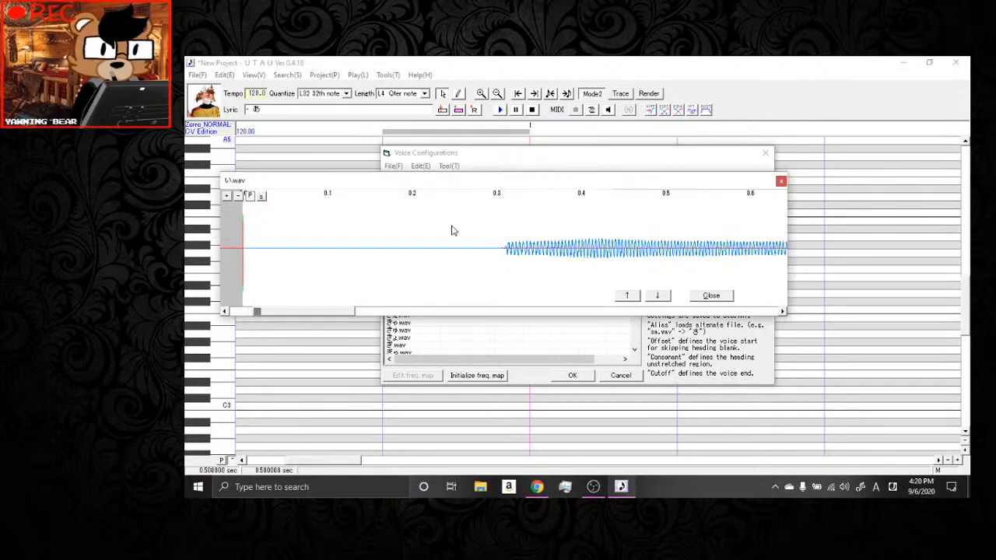
Show the spectrogram of い.wav in the editor, and reposition and widen the editor window.
{"action": "left_click", "coordinate": [262, 196]}
{"action": "left_click_drag", "start_coordinate": [424, 185], "coordinate": [408, 210]}
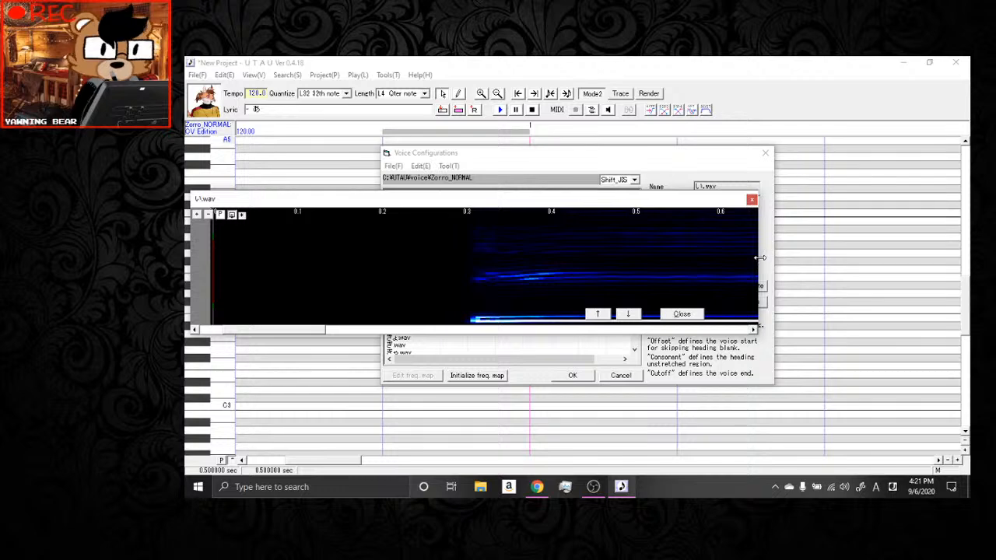
{"action": "left_click_drag", "start_coordinate": [759, 239], "coordinate": [914, 239]}
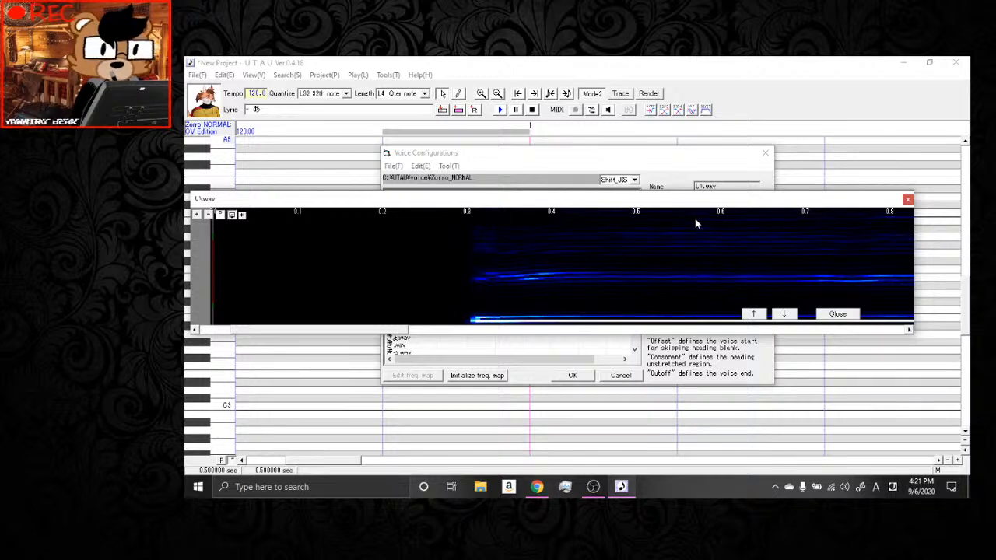
{"action": "left_click_drag", "start_coordinate": [631, 206], "coordinate": [667, 234]}
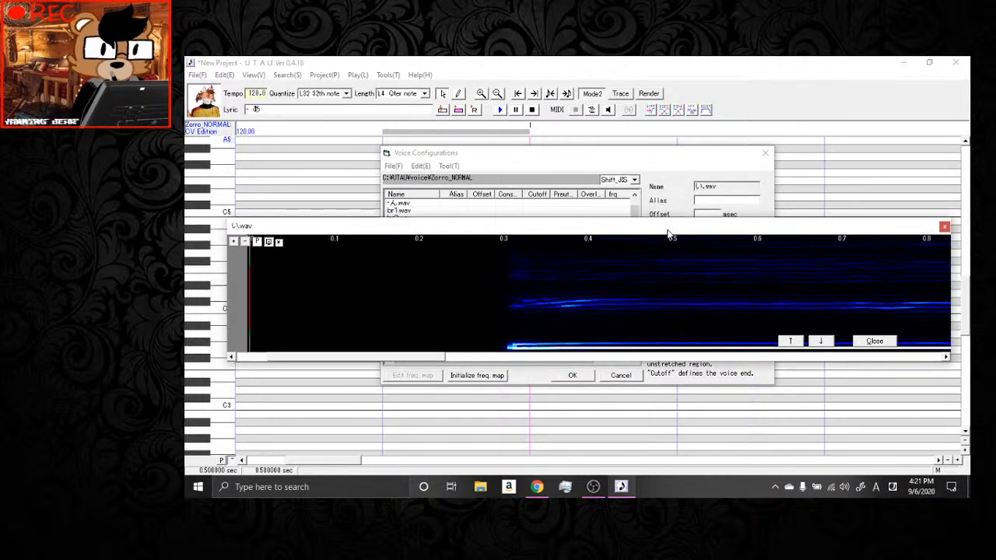
Return to the plain waveform of い.wav and set its offset to 227 ms and its consonant length to 238 ms.
{"action": "left_click", "coordinate": [270, 242]}
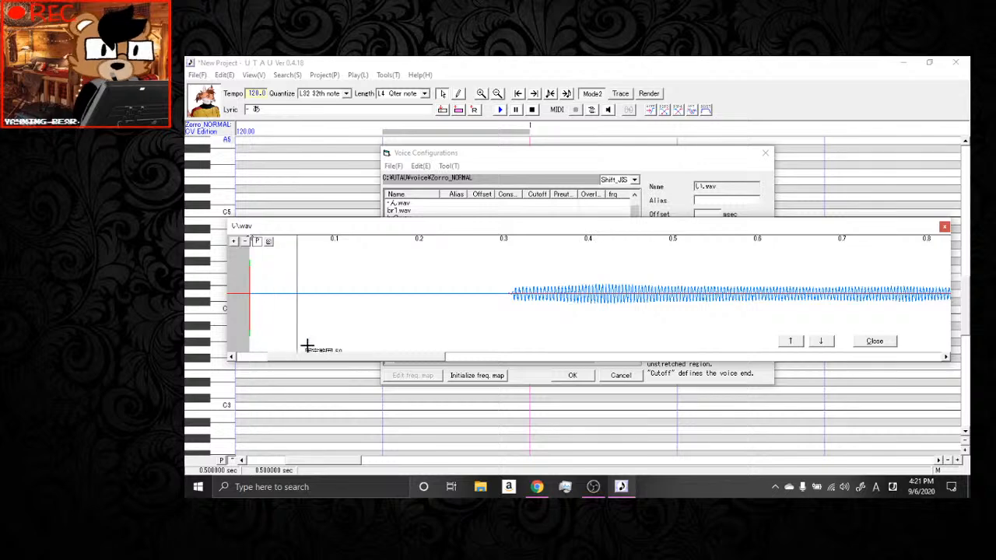
{"action": "left_click", "coordinate": [338, 340]}
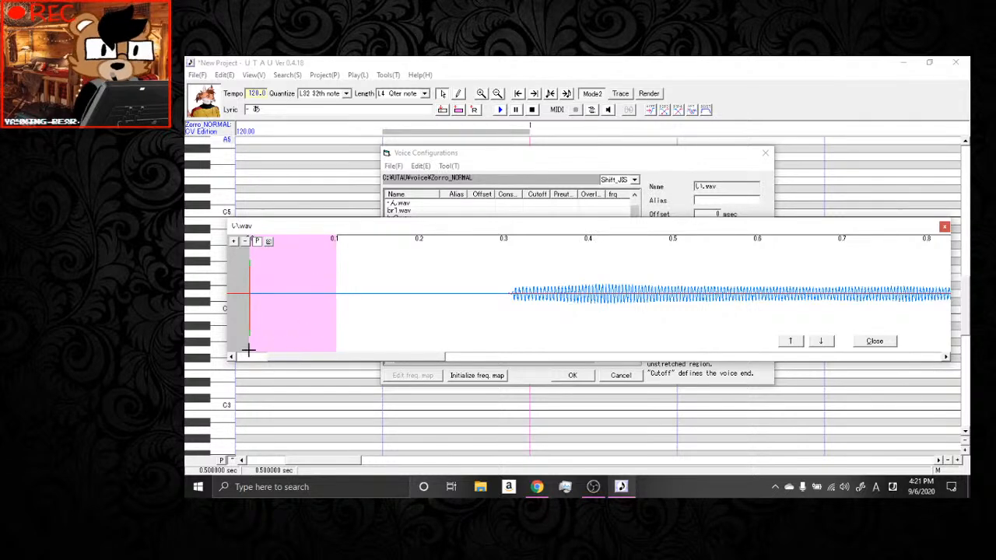
{"action": "left_click", "coordinate": [441, 350]}
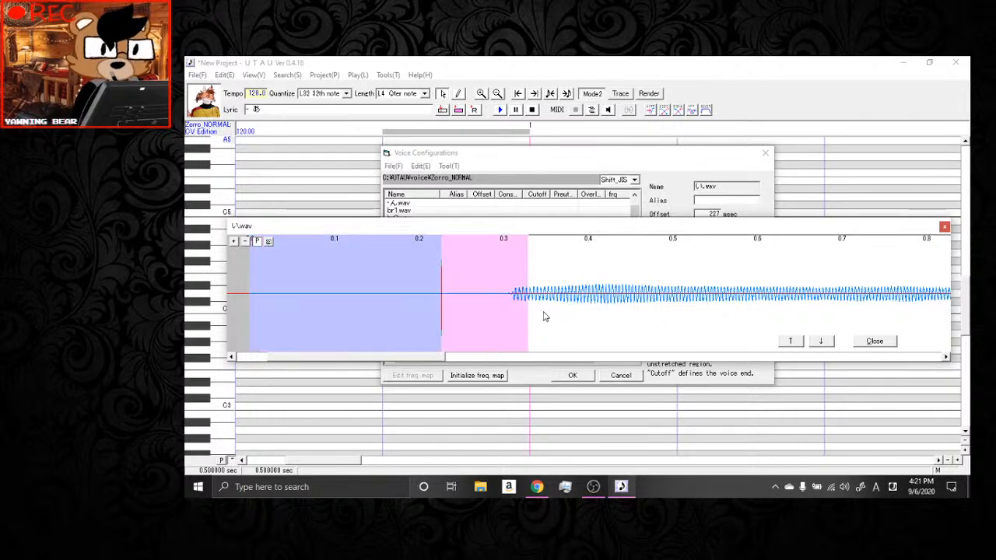
{"action": "left_click", "coordinate": [606, 315]}
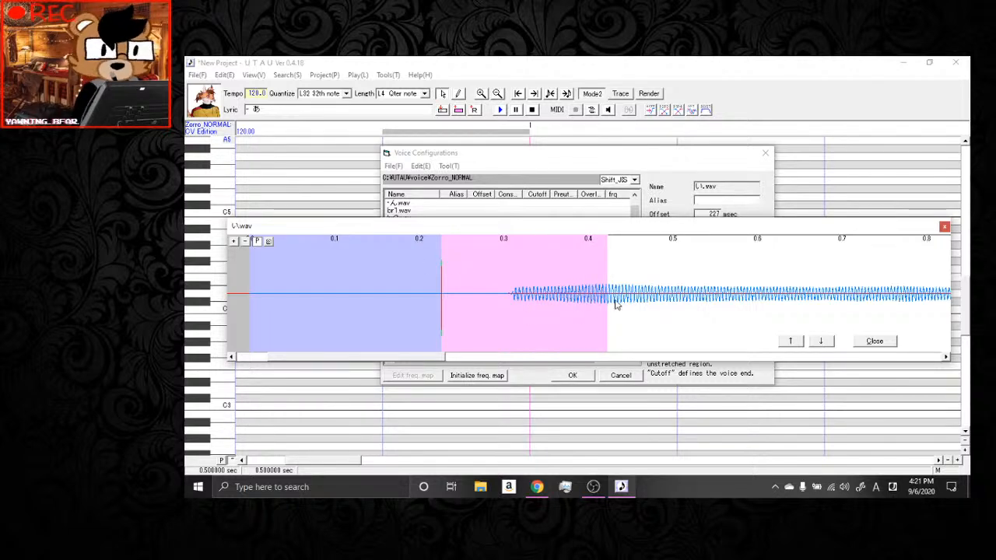
{"action": "left_click", "coordinate": [643, 306]}
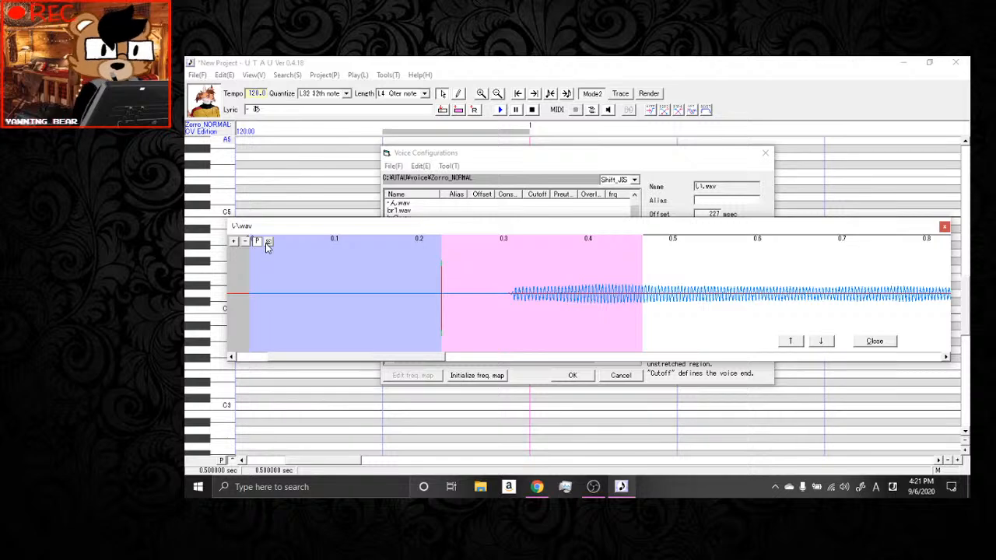
Set the preutterance of い.wav to 95 ms, refining its position against the vowel onset in the spectrogram.
{"action": "left_click_drag", "start_coordinate": [443, 304], "coordinate": [512, 309]}
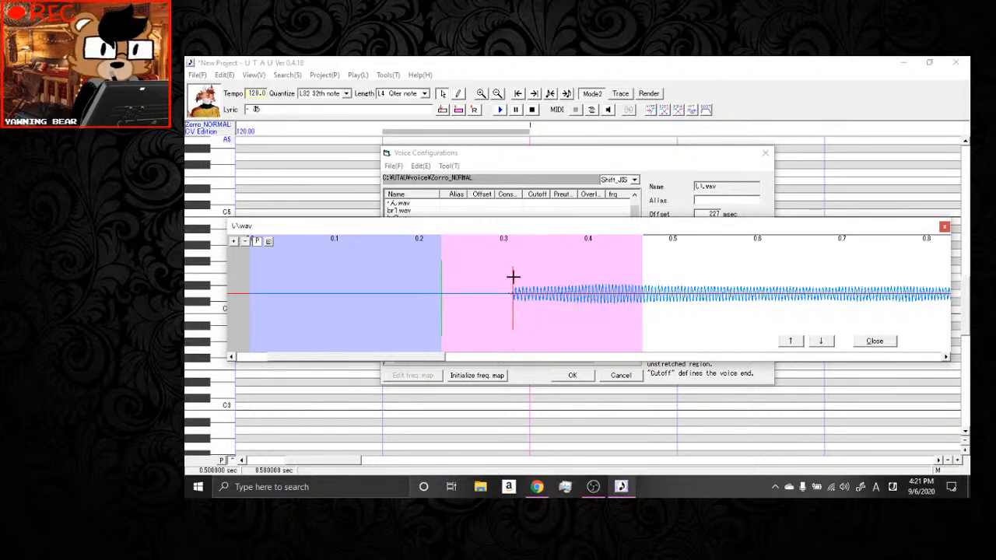
{"action": "left_click", "coordinate": [269, 242]}
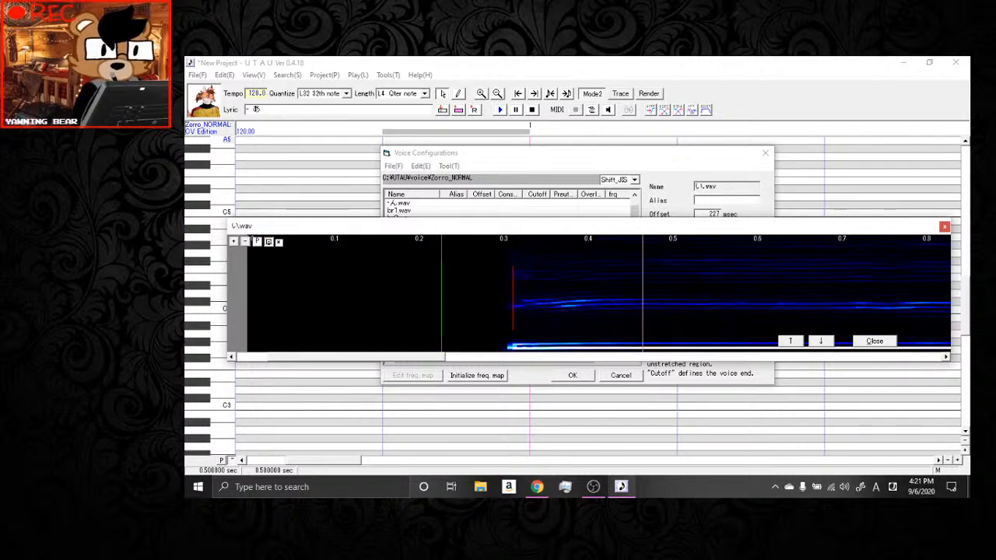
{"action": "left_click_drag", "start_coordinate": [520, 318], "coordinate": [521, 318]}
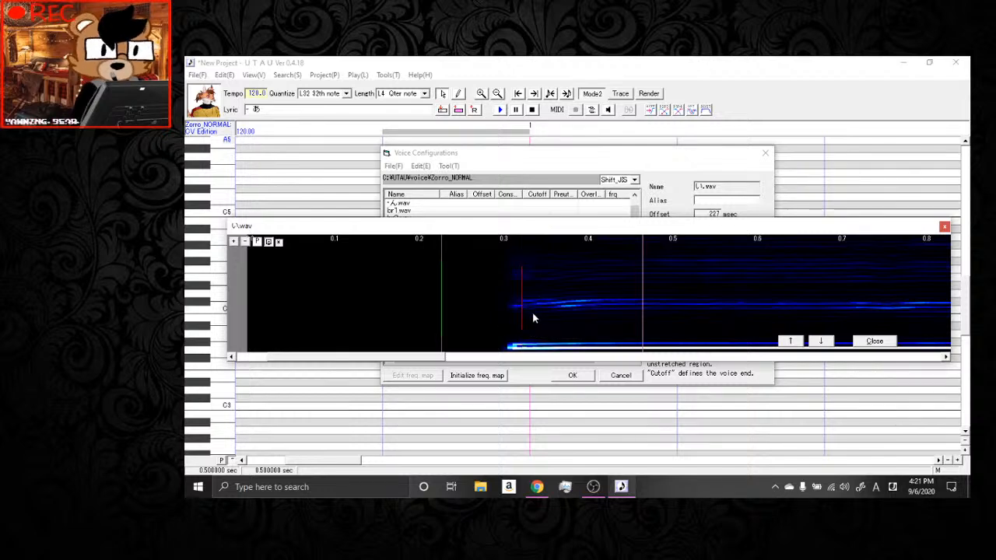
Switch to OBS Studio to mute and unmute the microphone, look at the browser, and return to UTAU.
{"action": "left_click", "coordinate": [593, 486]}
{"action": "left_click", "coordinate": [691, 441]}
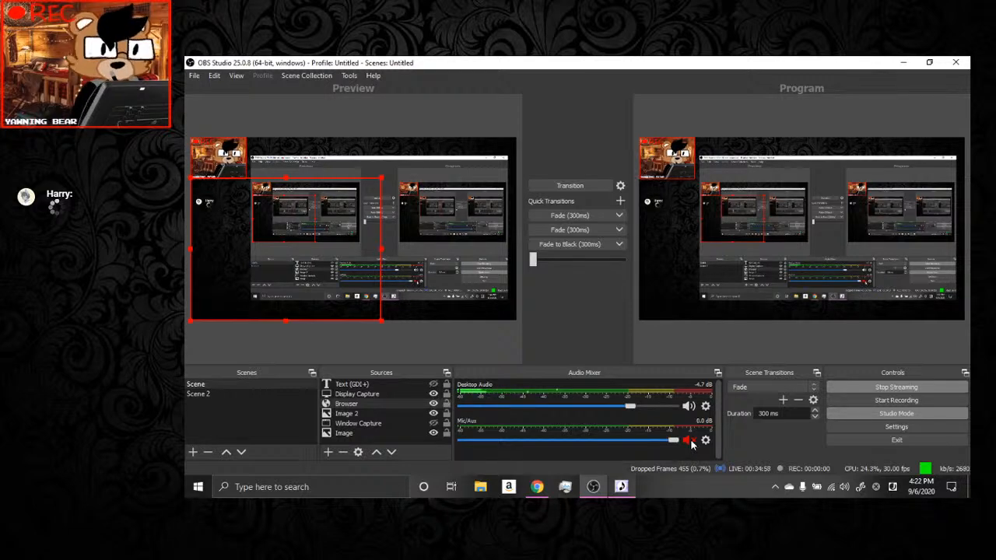
{"action": "left_click", "coordinate": [689, 441]}
{"action": "left_click", "coordinate": [536, 487]}
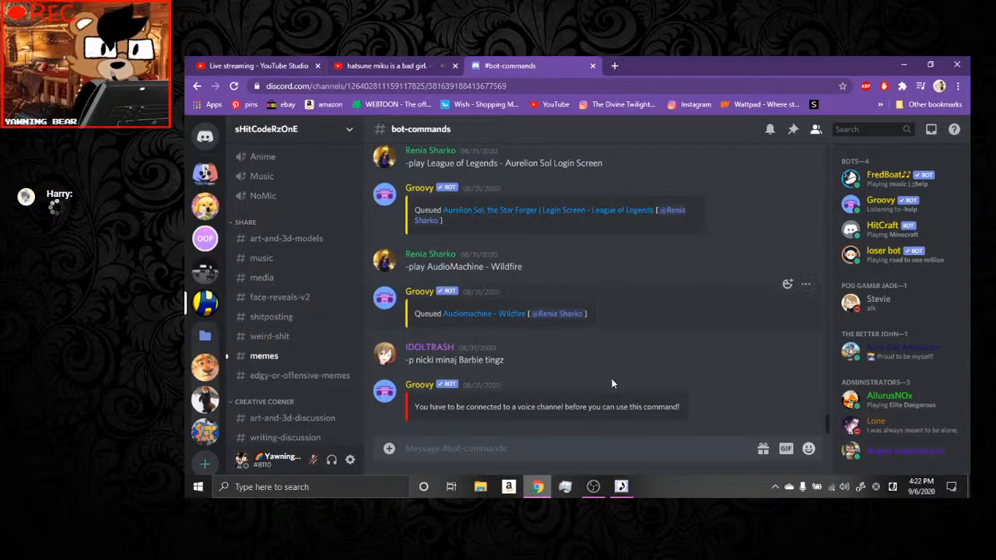
{"action": "left_click", "coordinate": [620, 488]}
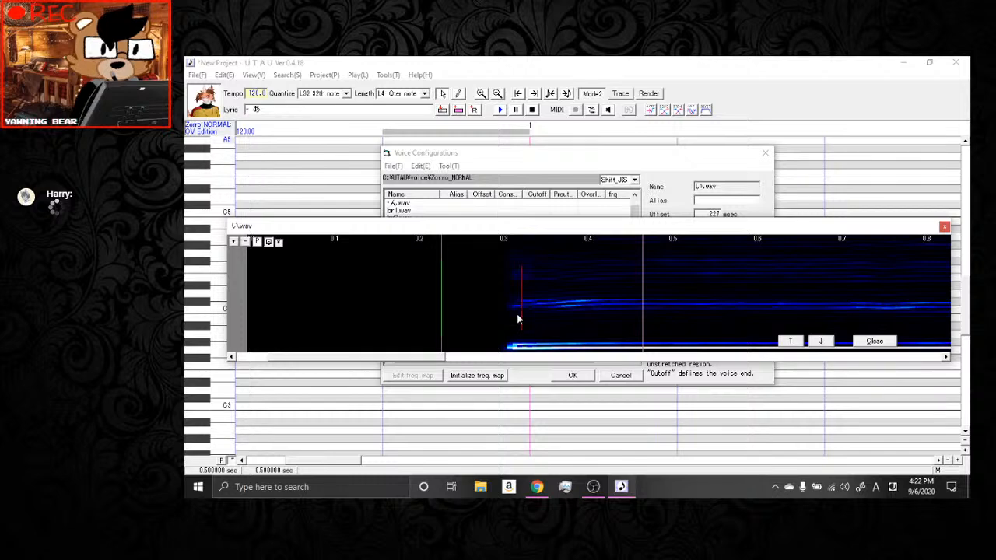
Set the overlap of い.wav to 35 ms and its cutoff to 691 ms, and close the waveform editor.
{"action": "left_click_drag", "start_coordinate": [521, 306], "coordinate": [521, 335]}
{"action": "left_click_drag", "start_coordinate": [441, 343], "coordinate": [472, 349]}
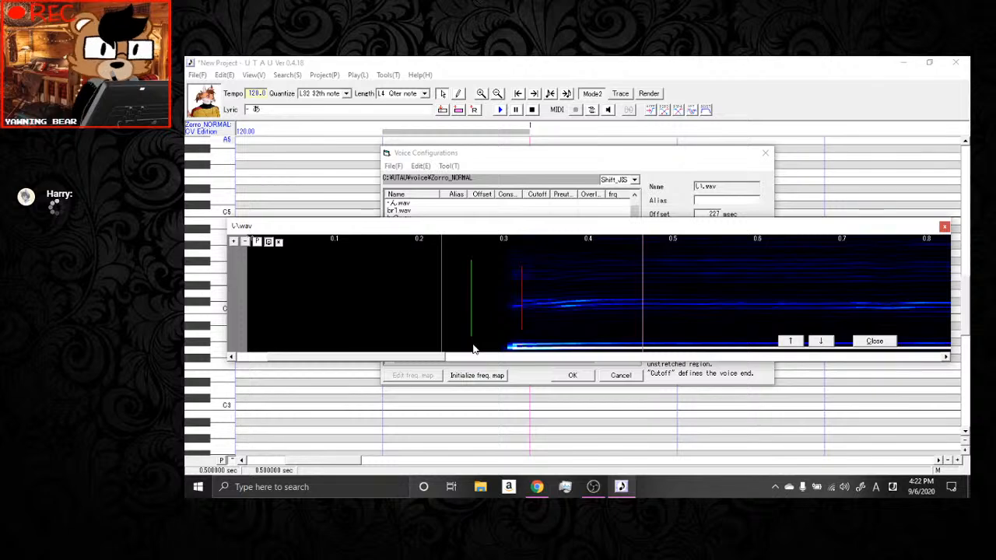
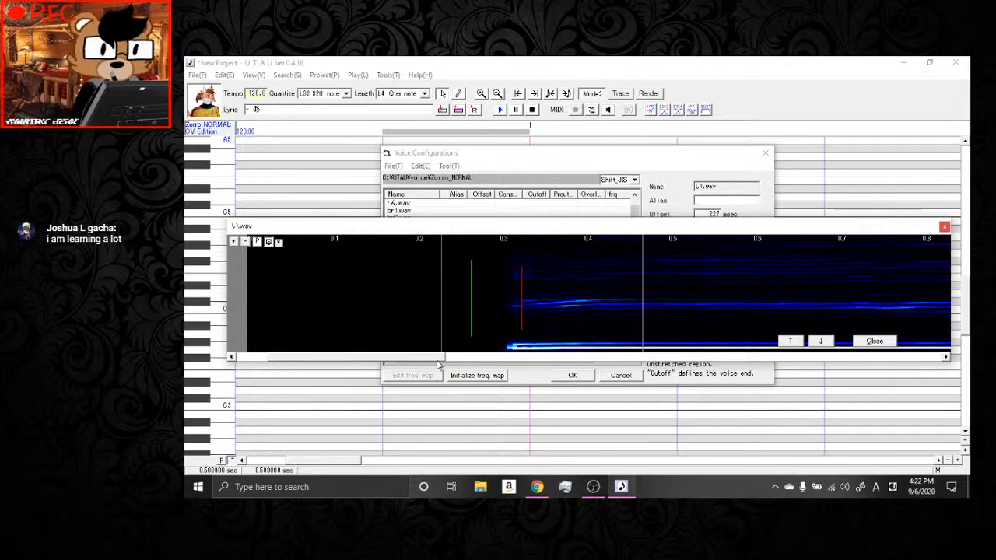
{"action": "left_click_drag", "start_coordinate": [440, 357], "coordinate": [702, 343]}
{"action": "left_click_drag", "start_coordinate": [786, 342], "coordinate": [928, 324]}
{"action": "left_click", "coordinate": [267, 243]}
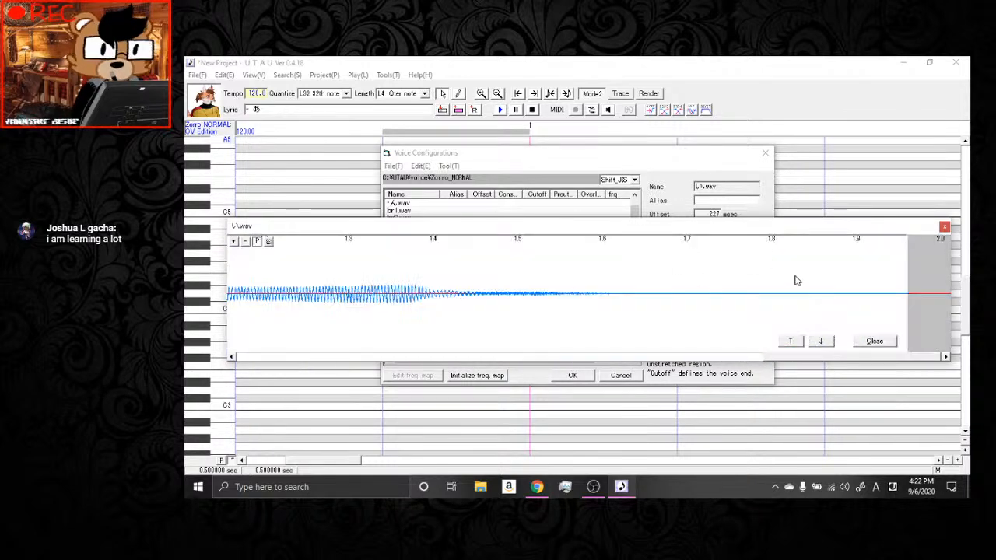
{"action": "left_click", "coordinate": [613, 329]}
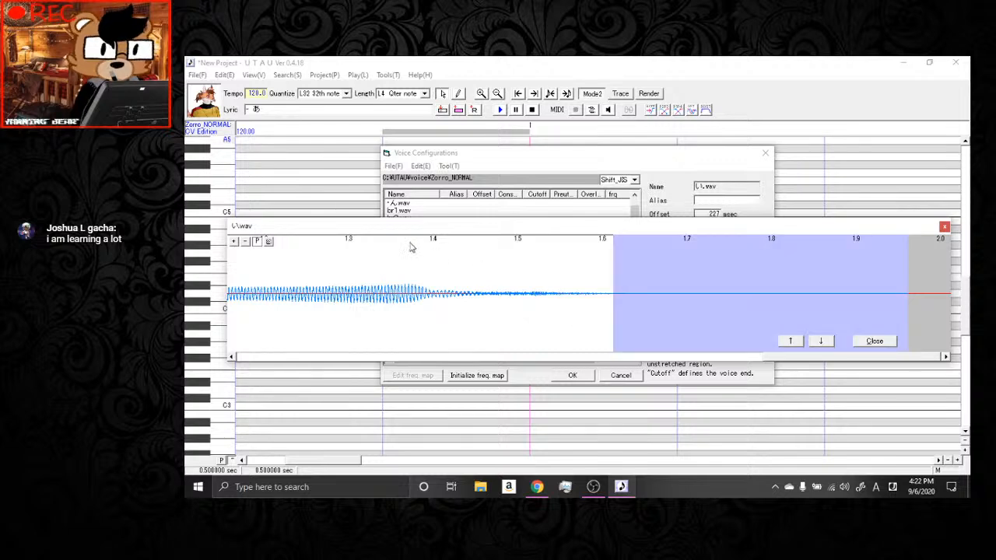
{"action": "left_click", "coordinate": [268, 242]}
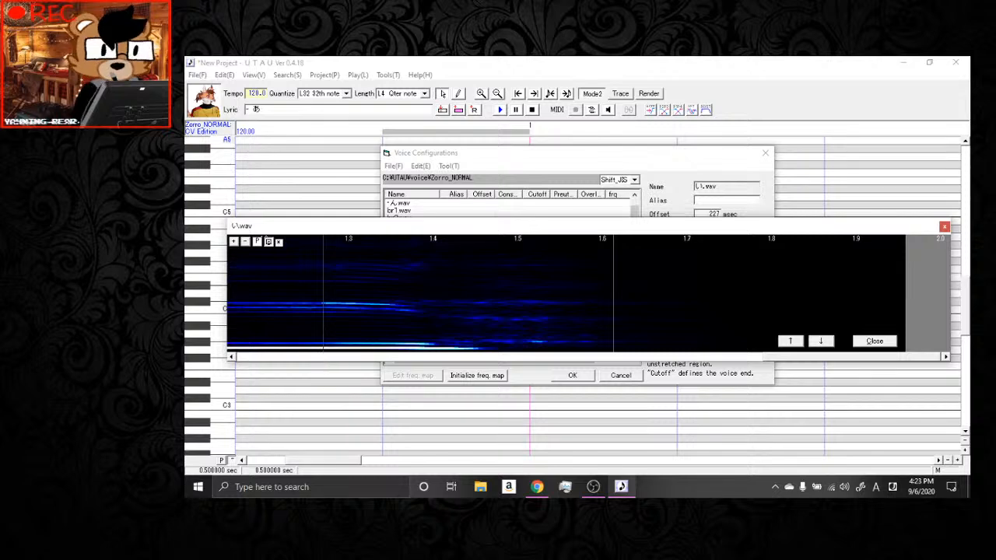
{"action": "left_click_drag", "start_coordinate": [790, 357], "coordinate": [609, 366]}
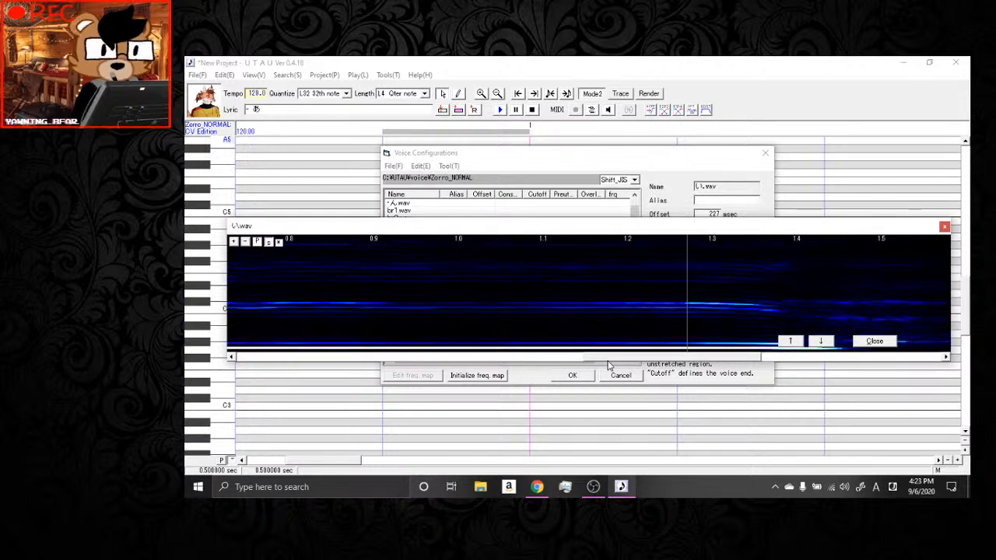
{"action": "left_click", "coordinate": [874, 340]}
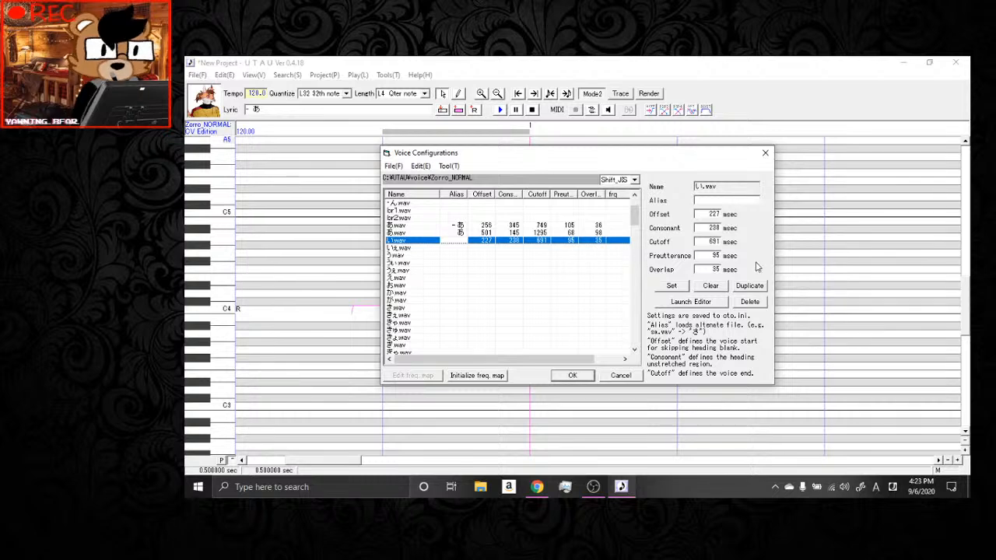
Duplicate the い.wav entry and set the first copy's alias to "- い".
{"action": "left_click", "coordinate": [750, 285]}
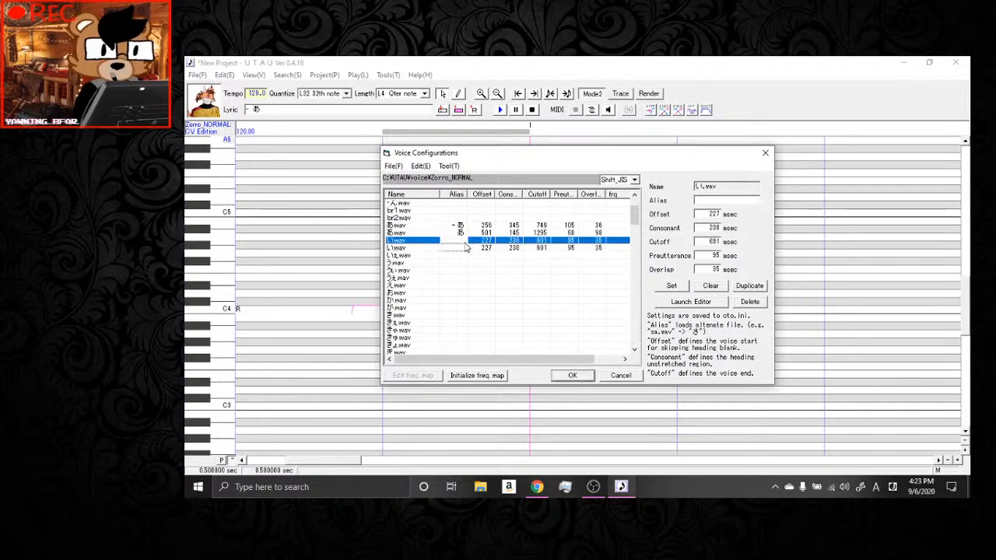
{"action": "left_click", "coordinate": [700, 187]}
{"action": "right_click", "coordinate": [700, 190]}
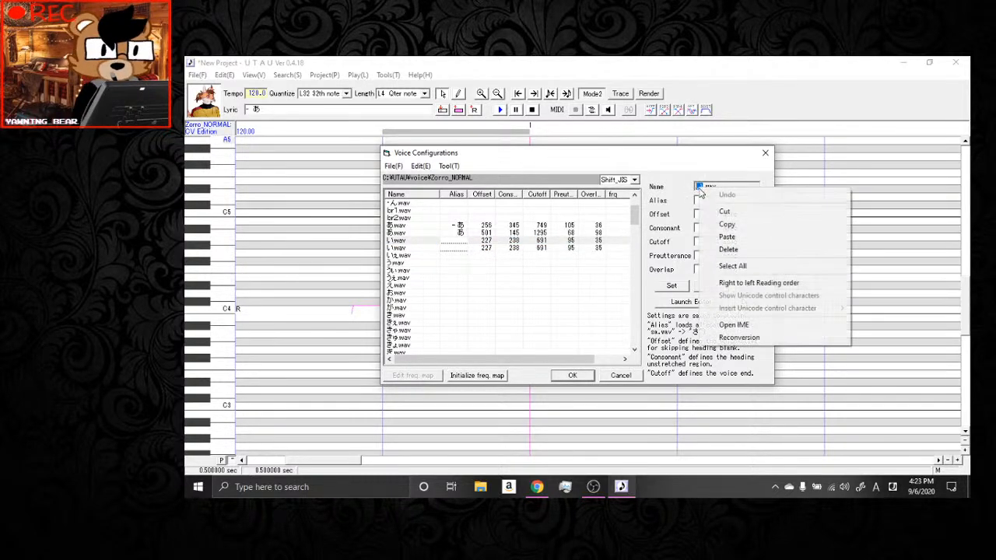
{"action": "left_click", "coordinate": [723, 224]}
{"action": "left_click", "coordinate": [700, 200]}
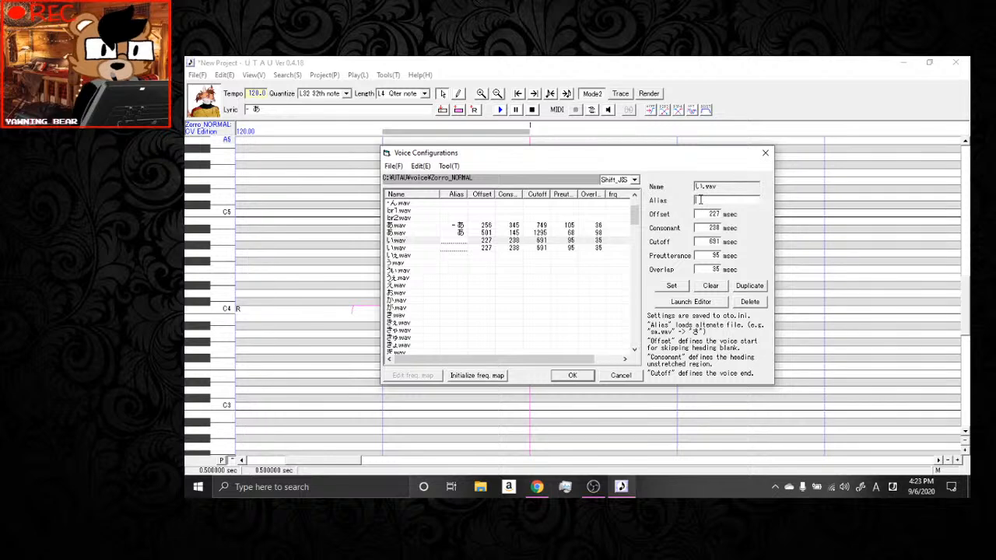
{"action": "type", "text": "い"}
{"action": "left_click", "coordinate": [671, 286]}
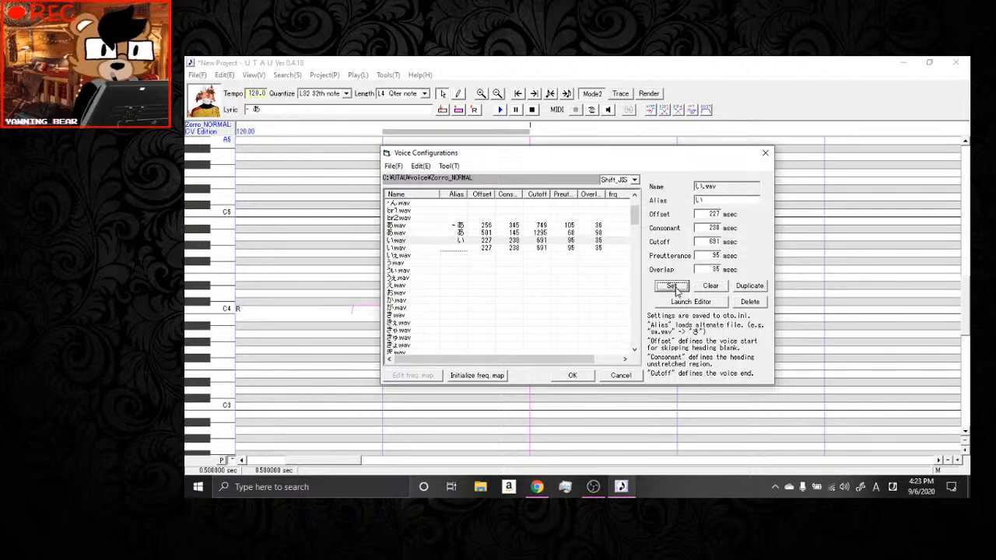
{"action": "left_click", "coordinate": [727, 200]}
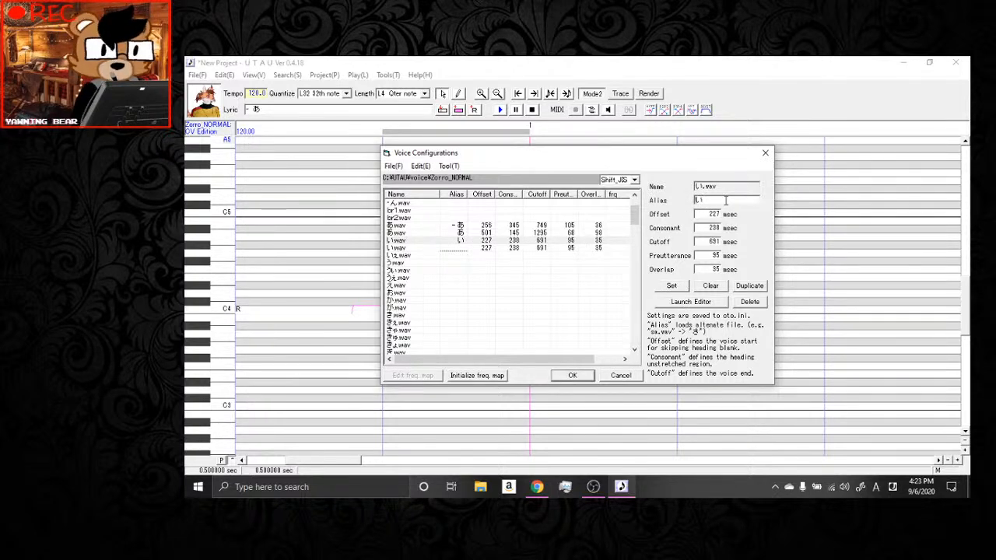
{"action": "key", "text": "Home"}
{"action": "type", "text": "-"}
{"action": "left_click", "coordinate": [671, 286]}
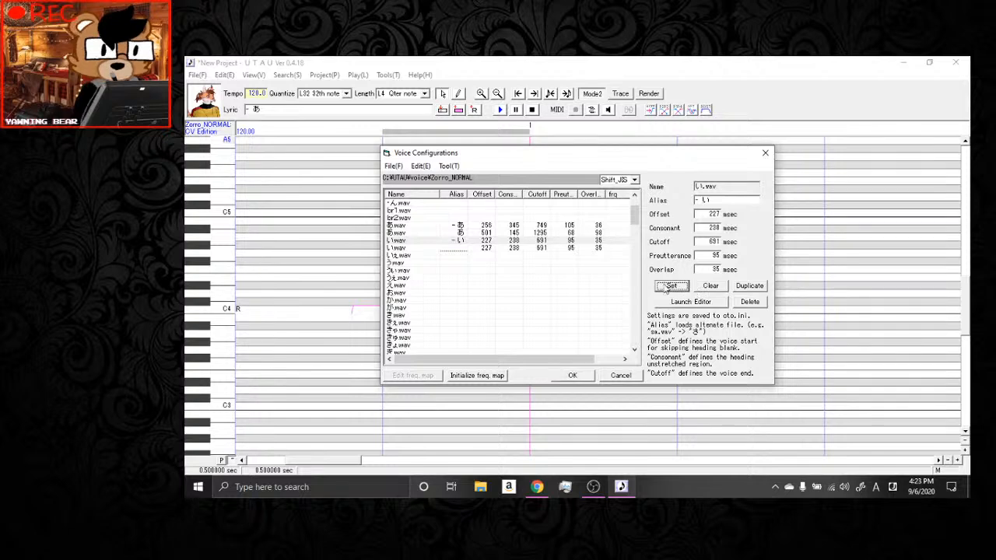
Open the second い.wav entry in the waveform editor, enlarge the editor window, and show the spectrogram.
{"action": "left_click", "coordinate": [546, 248]}
{"action": "left_click", "coordinate": [691, 302]}
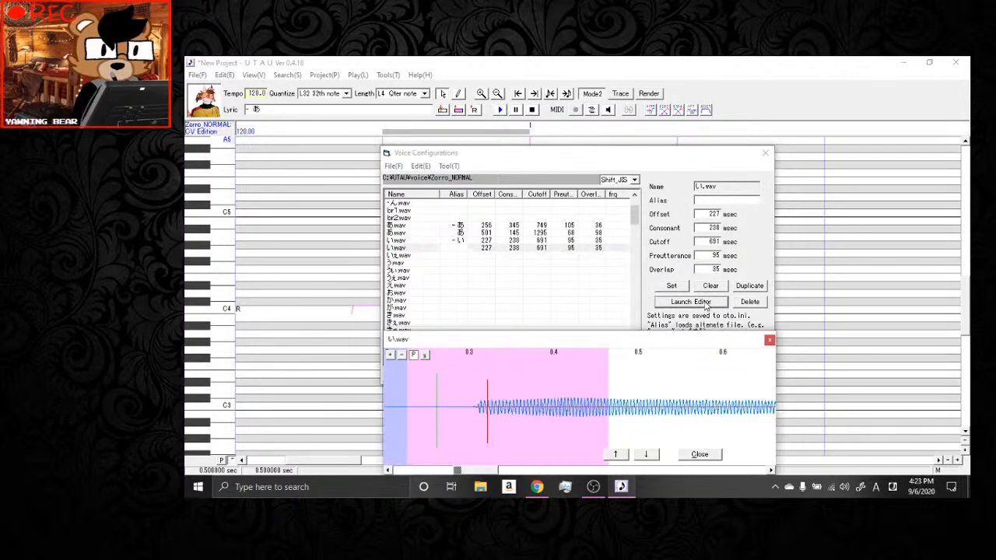
{"action": "left_click_drag", "start_coordinate": [690, 340], "coordinate": [397, 185]}
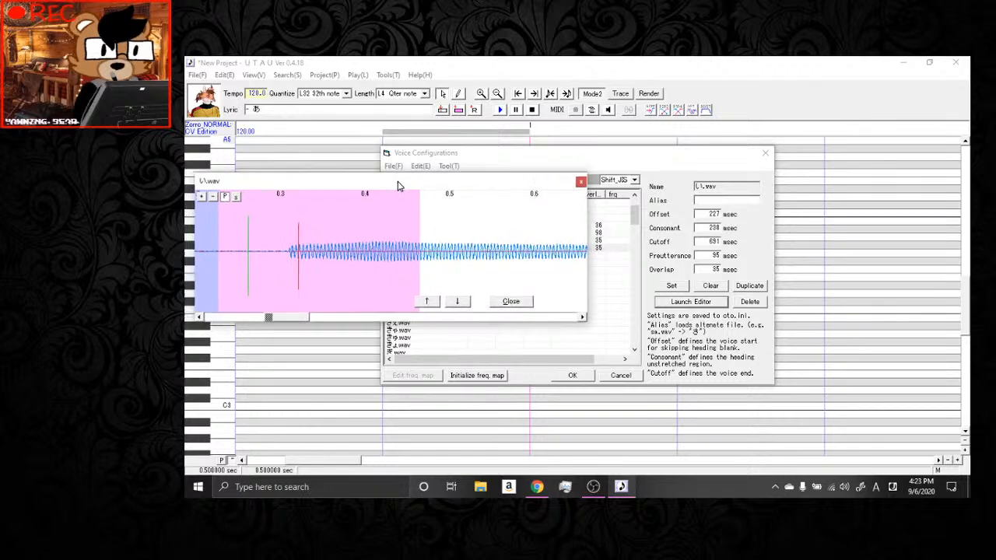
{"action": "left_click_drag", "start_coordinate": [588, 247], "coordinate": [940, 245]}
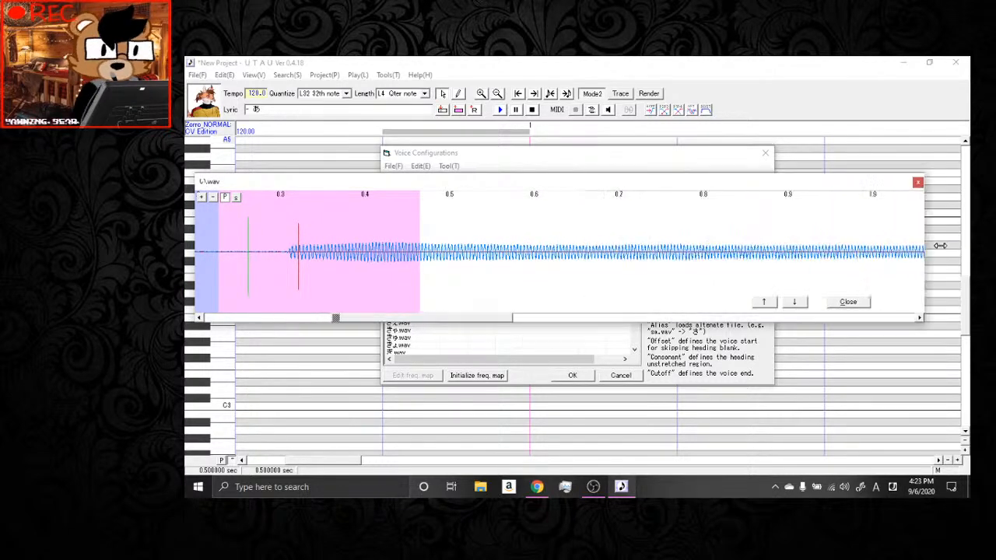
{"action": "left_click", "coordinate": [236, 197]}
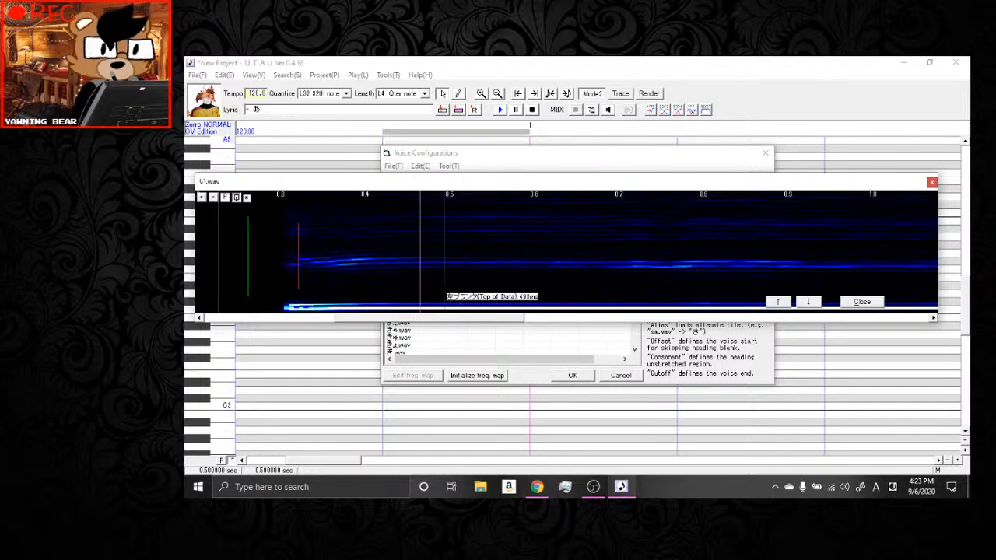
Move the second い.wav entry's offset to about 470 ms and reposition its consonant, preutterance, overlap and cutoff markers around the sustained vowel.
{"action": "left_click", "coordinate": [420, 234]}
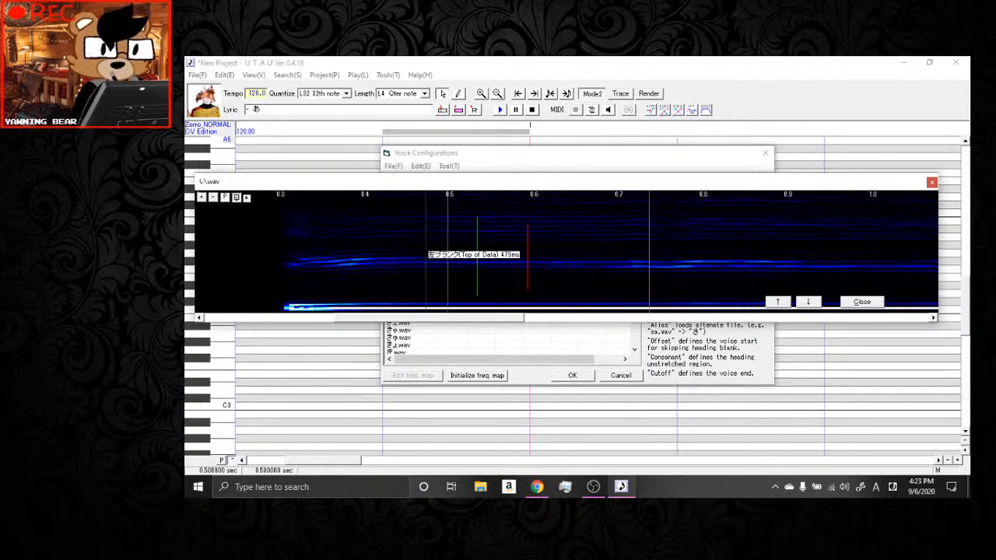
{"action": "left_click", "coordinate": [423, 253]}
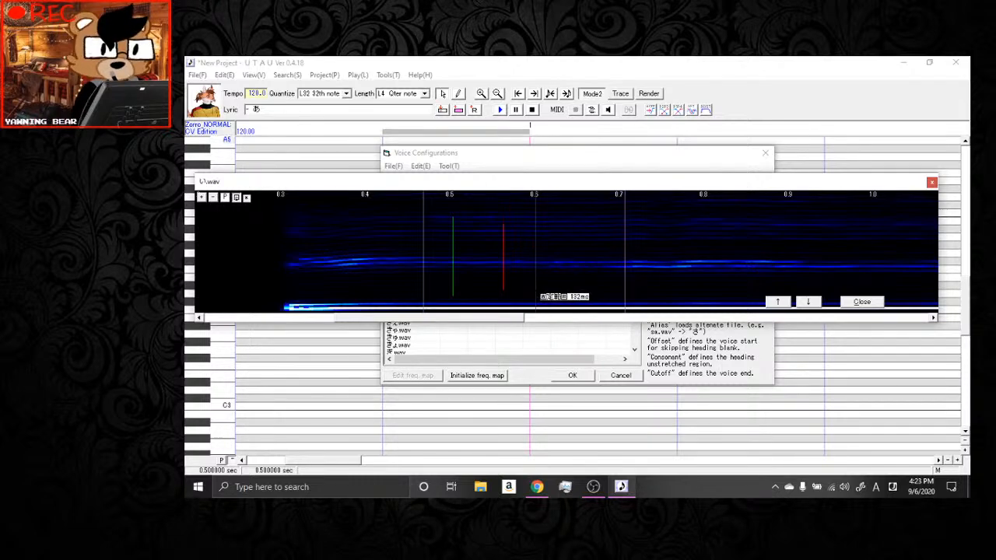
{"action": "mouse_move", "coordinate": [625, 294]}
{"action": "left_mouse_down"}
{"action": "mouse_move", "coordinate": [535, 294]}
{"action": "mouse_move", "coordinate": [468, 267]}
{"action": "mouse_move", "coordinate": [562, 318]}
{"action": "mouse_move", "coordinate": [699, 323]}
{"action": "mouse_move", "coordinate": [613, 335]}
{"action": "mouse_move", "coordinate": [622, 333]}
{"action": "left_mouse_up"}
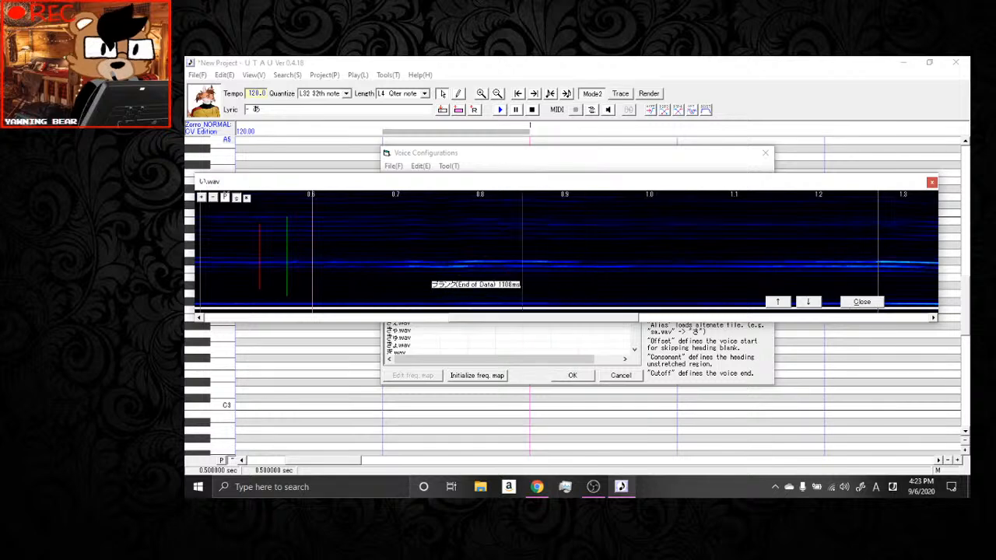
{"action": "left_click_drag", "start_coordinate": [491, 313], "coordinate": [456, 331]}
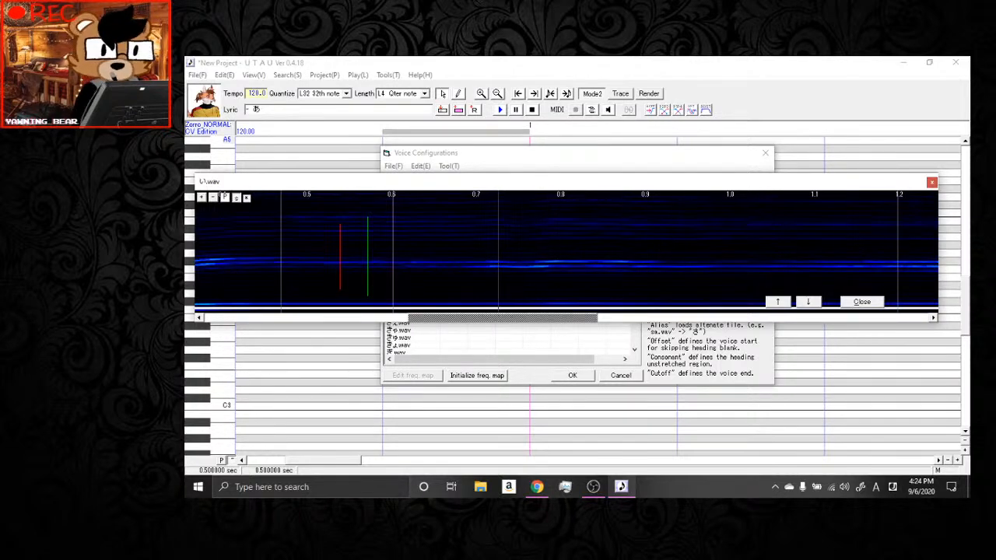
Close the い.wav editor, open か.wav in the waveform editor, and widen the editor window.
{"action": "left_click", "coordinate": [865, 303]}
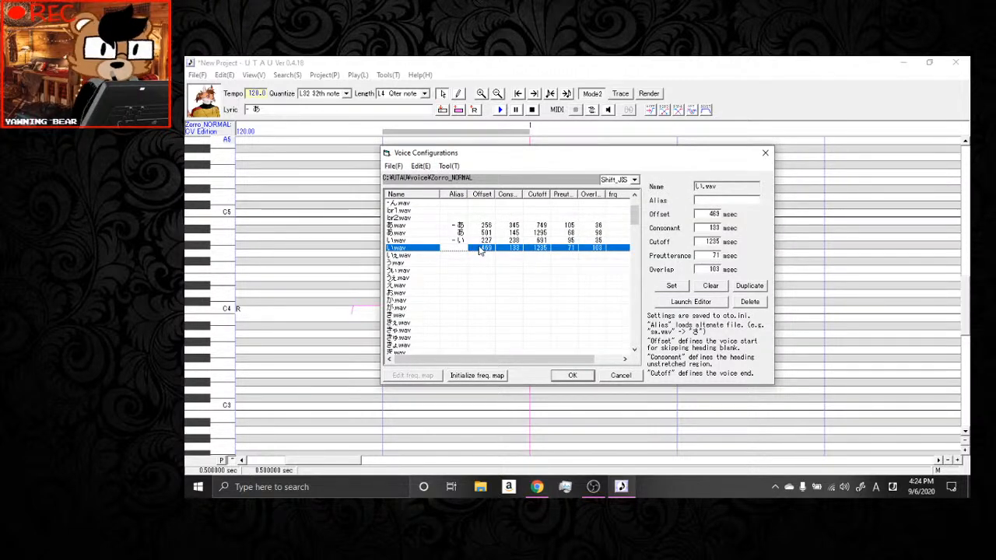
{"action": "scroll", "coordinate": [480, 249], "scroll_direction": "down", "scroll_amount": 2}
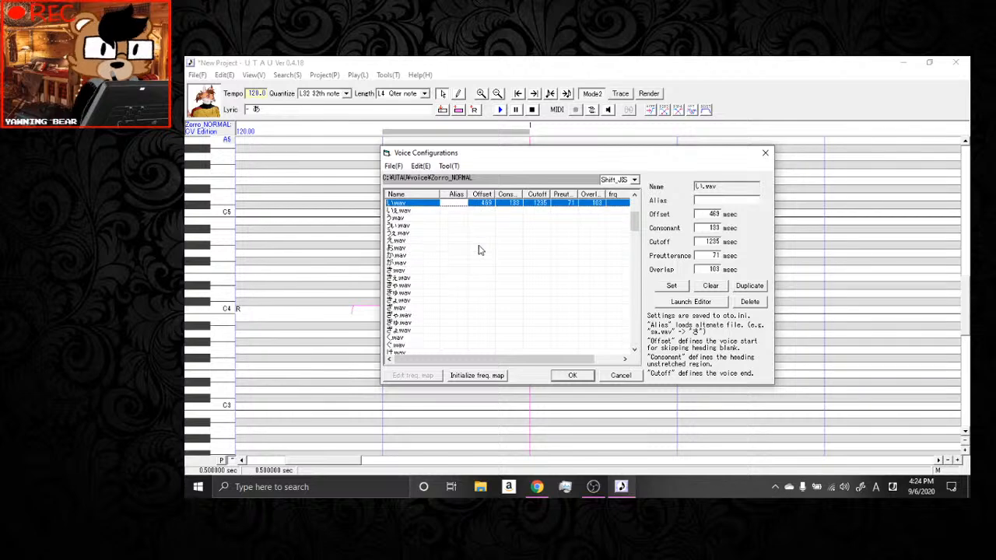
{"action": "left_click", "coordinate": [413, 256]}
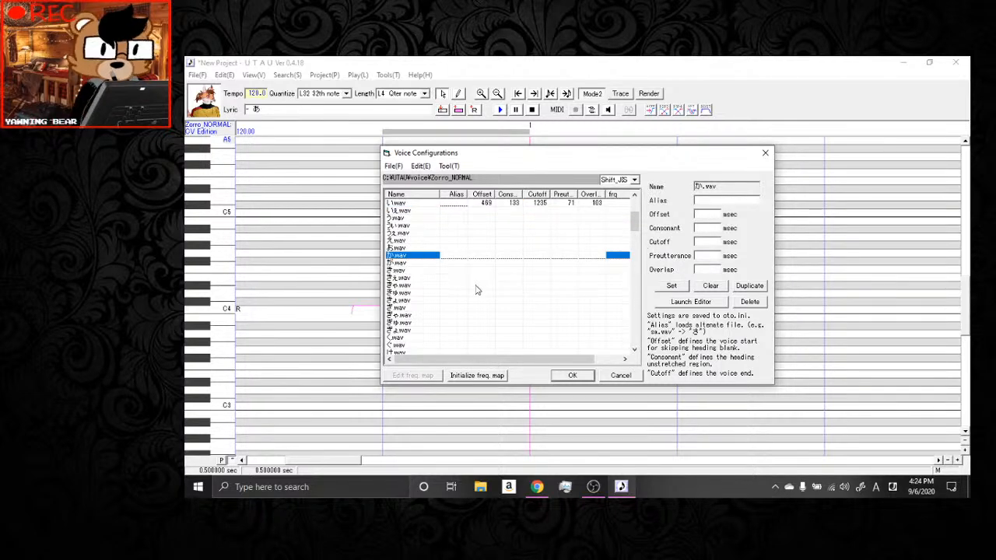
{"action": "scroll", "coordinate": [462, 282], "scroll_direction": "down", "scroll_amount": 1}
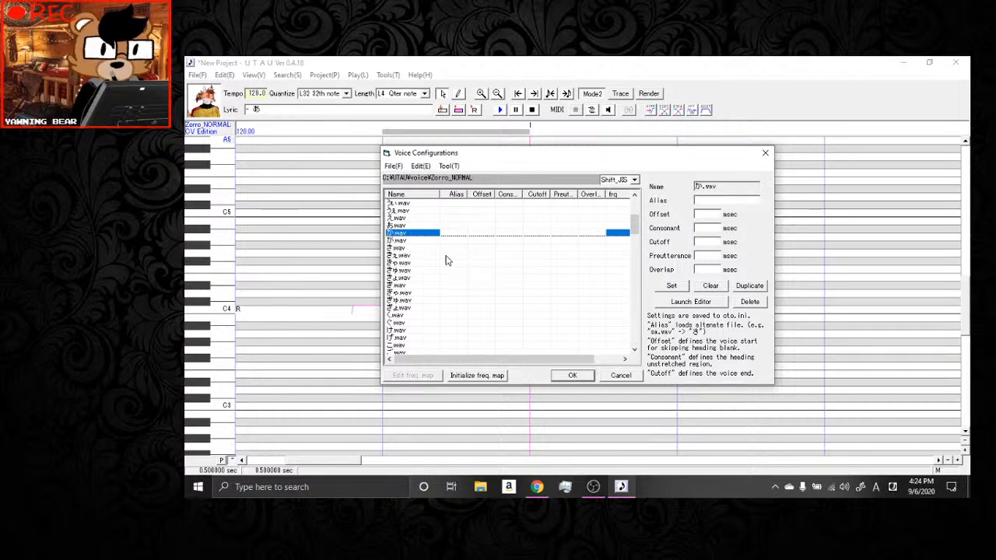
{"action": "left_click", "coordinate": [689, 304]}
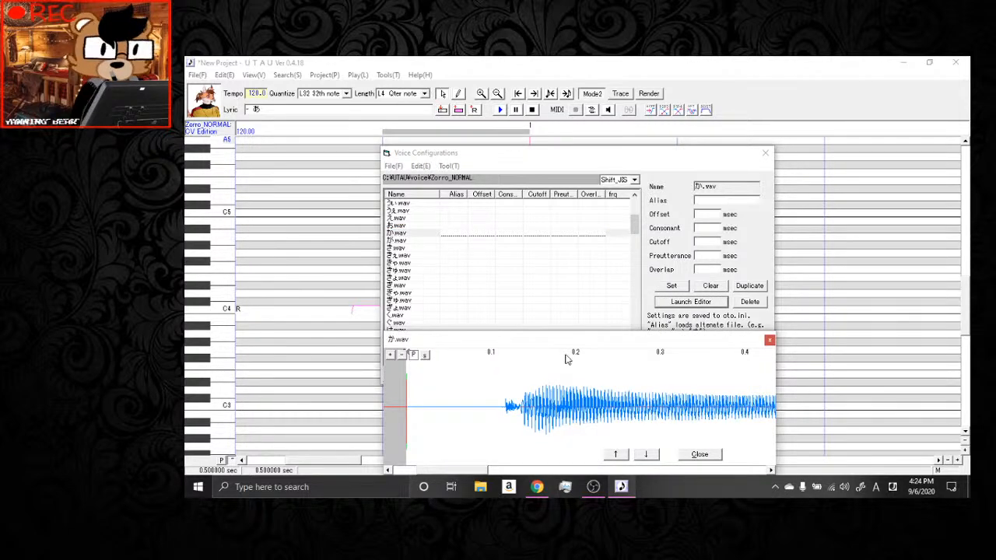
{"action": "left_click_drag", "start_coordinate": [519, 349], "coordinate": [342, 193]}
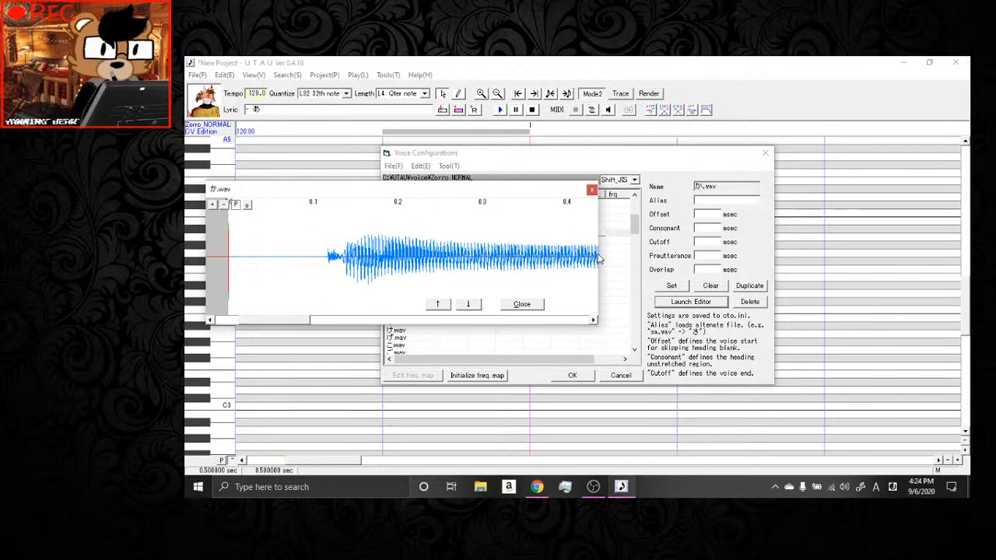
{"action": "left_click_drag", "start_coordinate": [598, 257], "coordinate": [936, 254]}
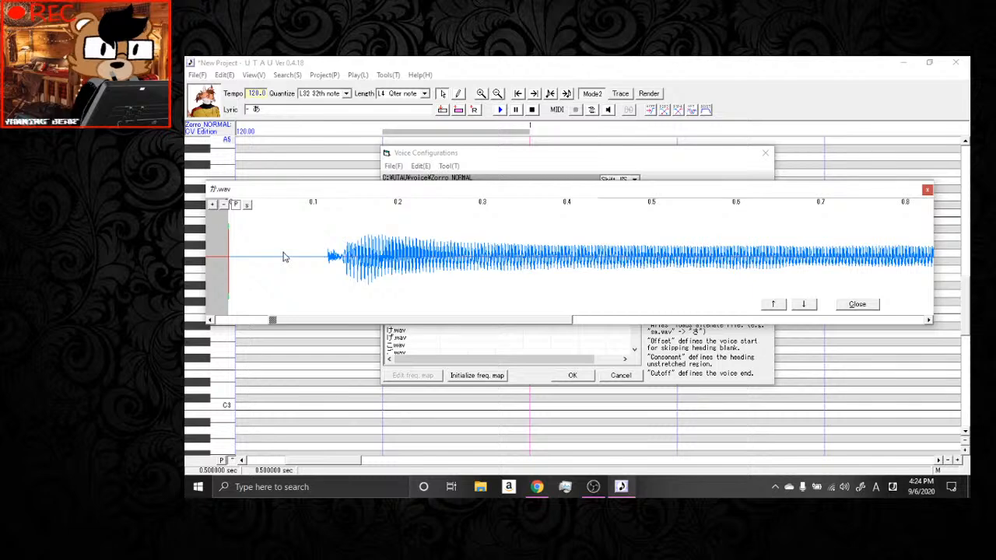
Compare the waveform and spectrogram of か.wav around its consonant onset, and close the editor.
{"action": "left_click", "coordinate": [247, 205]}
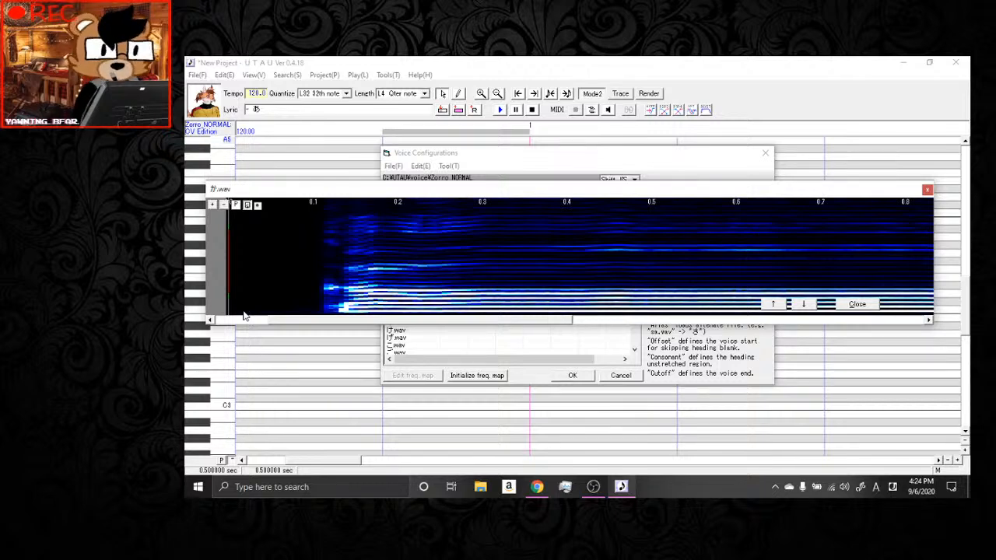
{"action": "left_click", "coordinate": [248, 207]}
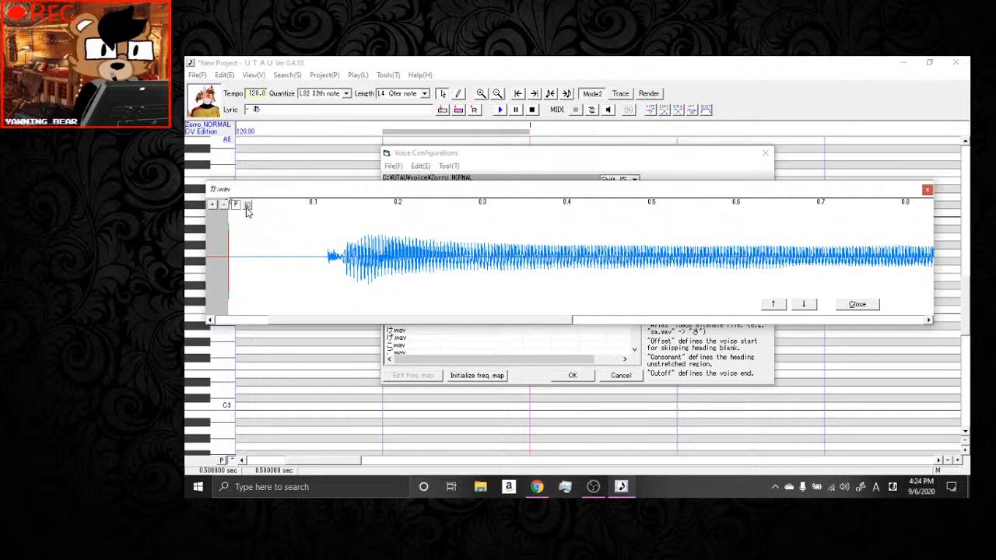
{"action": "left_click", "coordinate": [247, 205]}
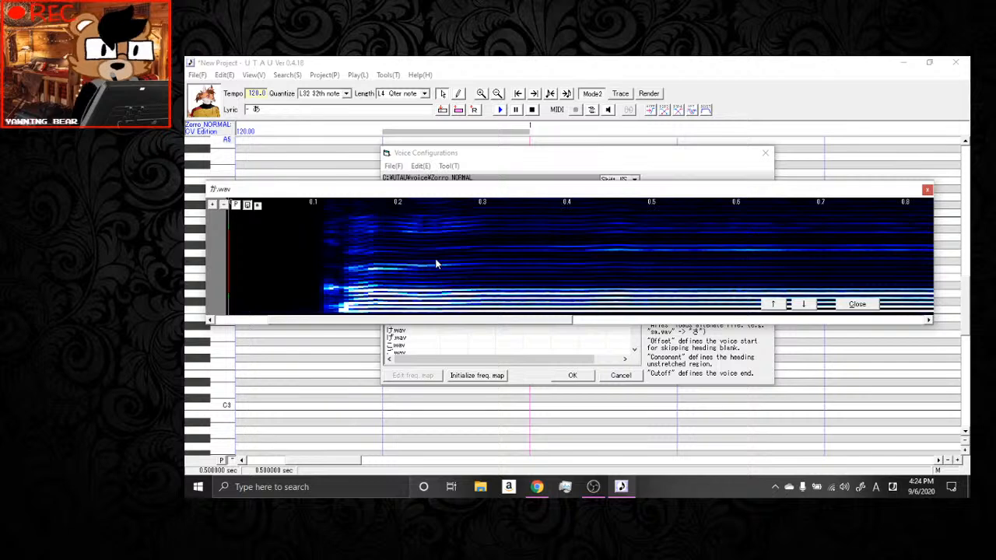
{"action": "left_click", "coordinate": [857, 304]}
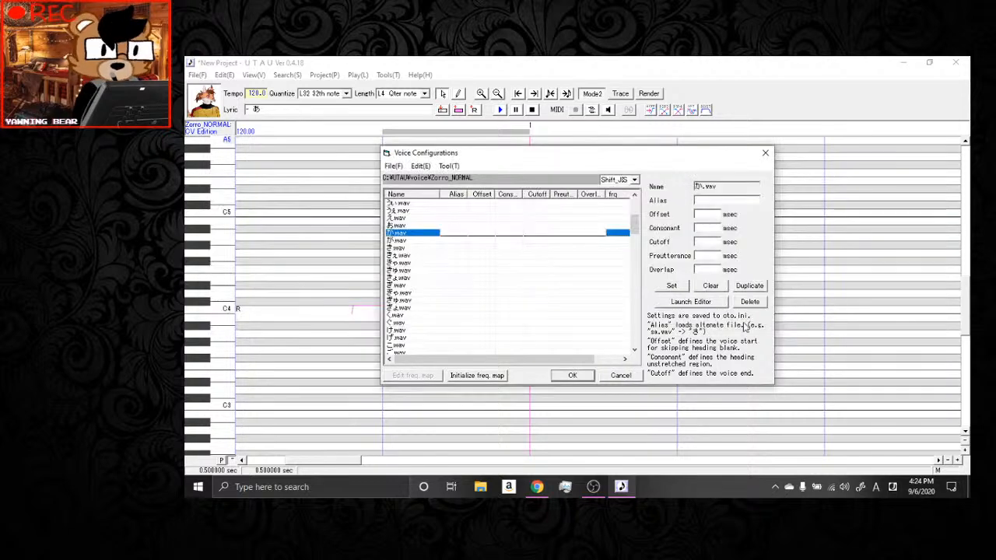
Look through the voice bank's entry list for other hard-consonant samples, including が.wav, た.wav and だ.wav.
{"action": "left_click", "coordinate": [402, 241]}
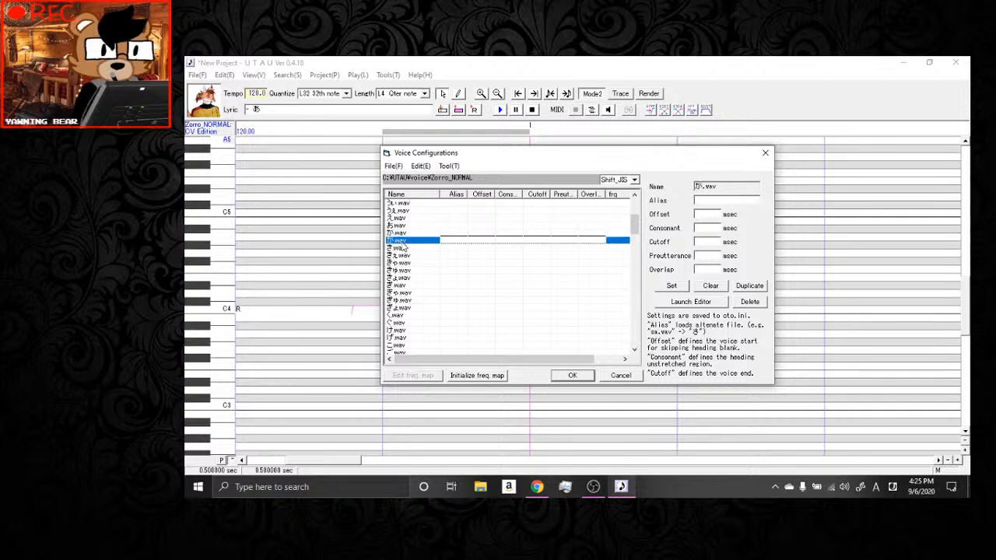
{"action": "scroll", "coordinate": [407, 279], "scroll_direction": "down", "scroll_amount": 2}
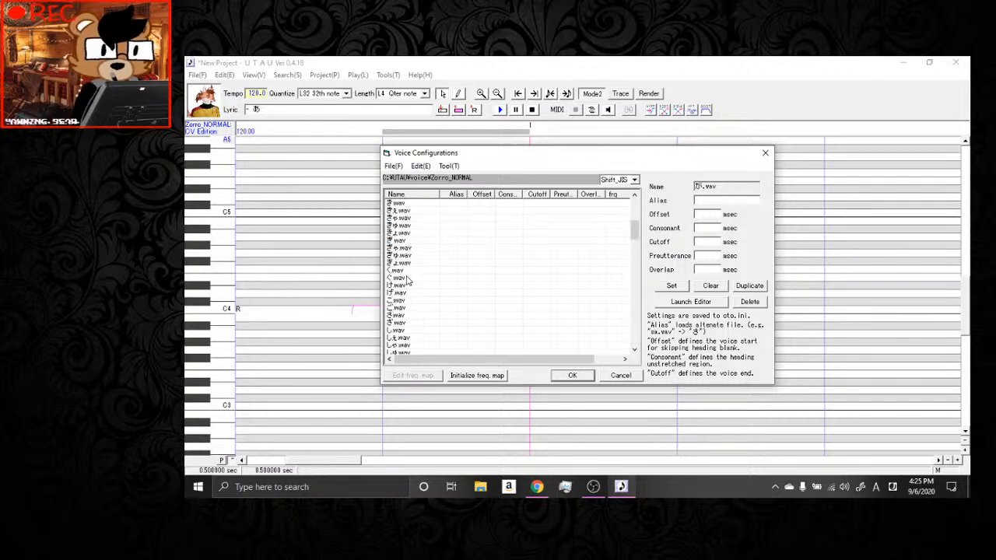
{"action": "scroll", "coordinate": [404, 286], "scroll_direction": "down", "scroll_amount": 8}
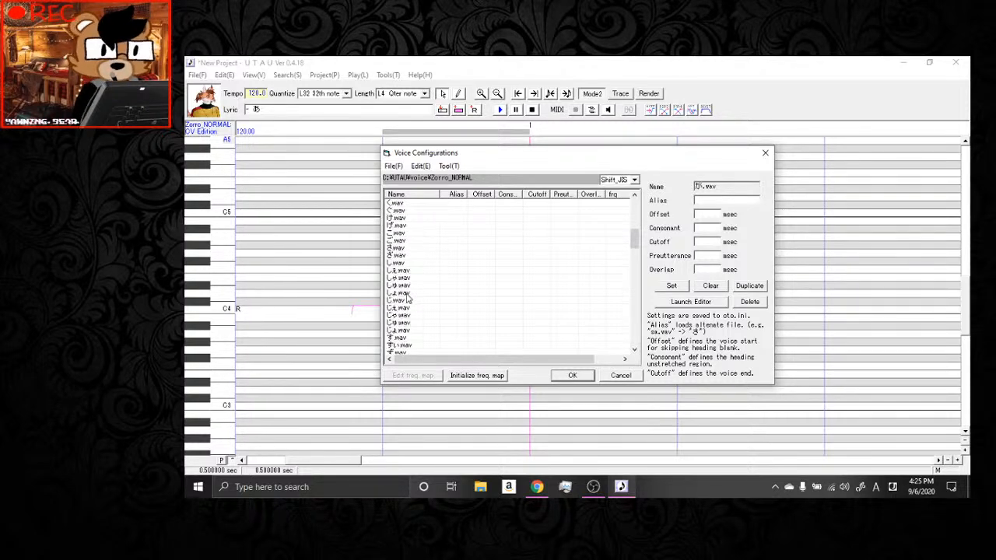
{"action": "scroll", "coordinate": [407, 296], "scroll_direction": "down", "scroll_amount": 3}
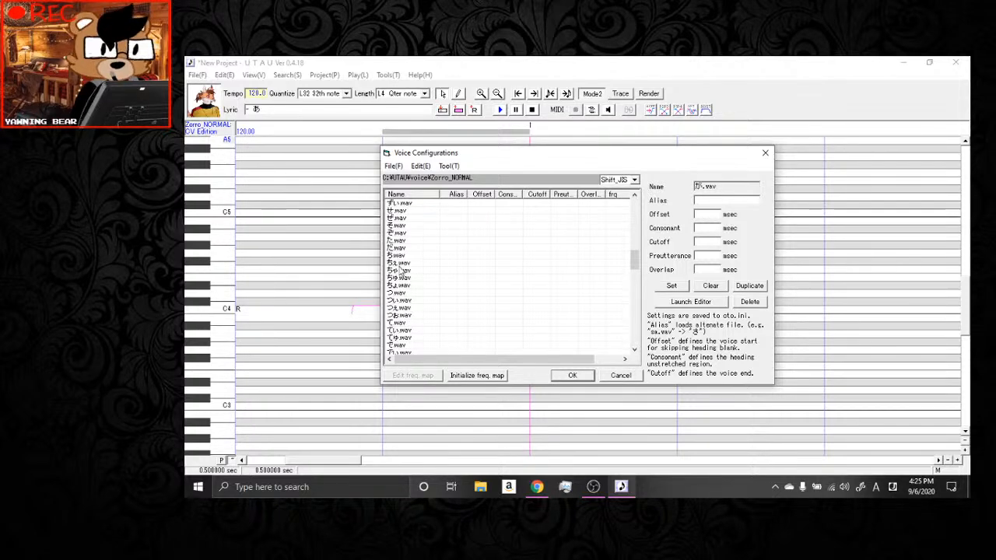
{"action": "left_click", "coordinate": [405, 242]}
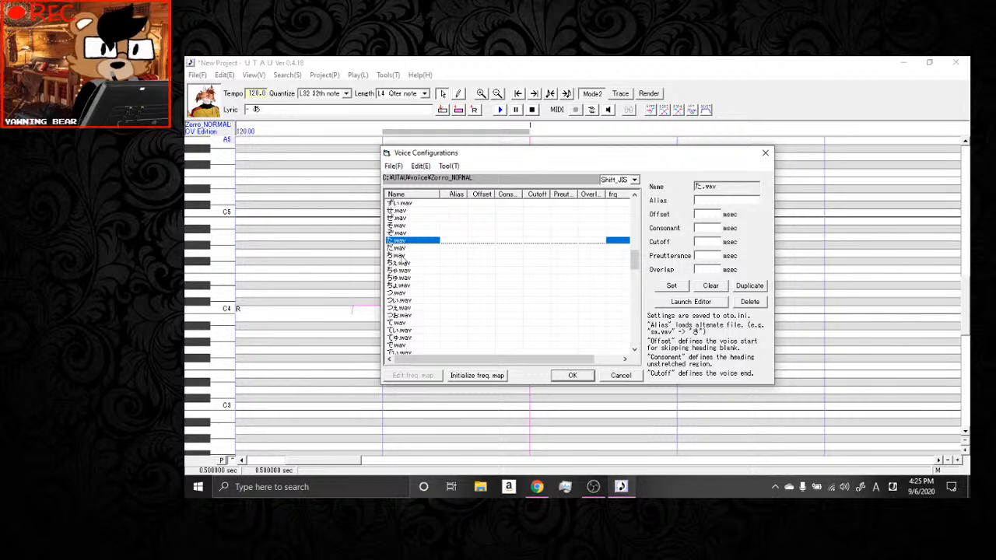
{"action": "left_click", "coordinate": [402, 248]}
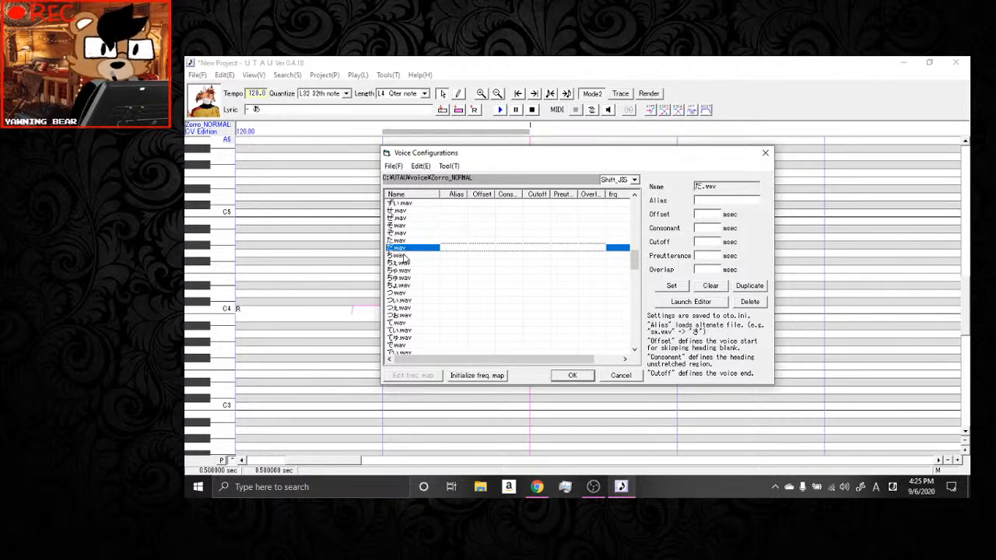
{"action": "scroll", "coordinate": [406, 272], "scroll_direction": "down", "scroll_amount": 2}
{"action": "scroll", "coordinate": [407, 291], "scroll_direction": "up", "scroll_amount": 8}
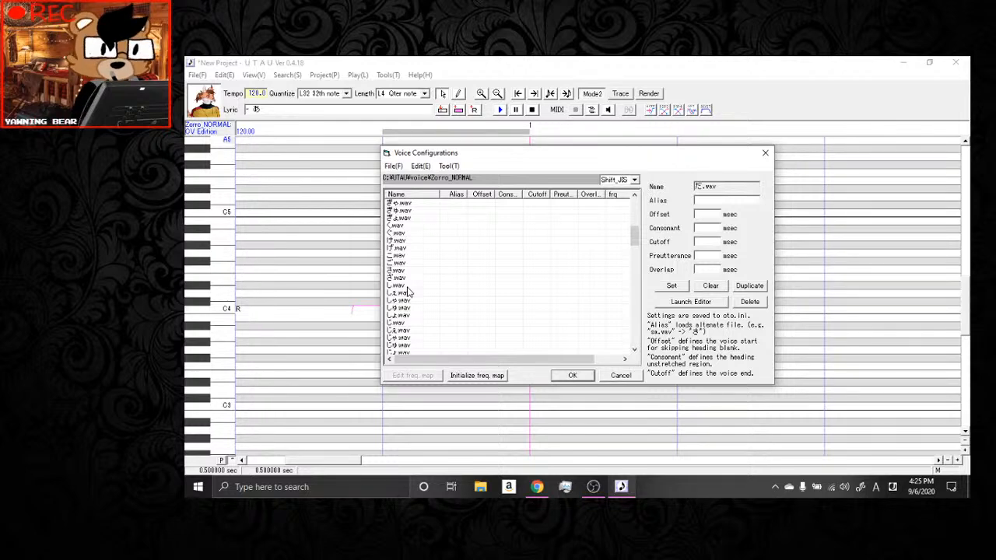
{"action": "scroll", "coordinate": [412, 249], "scroll_direction": "up", "scroll_amount": 4}
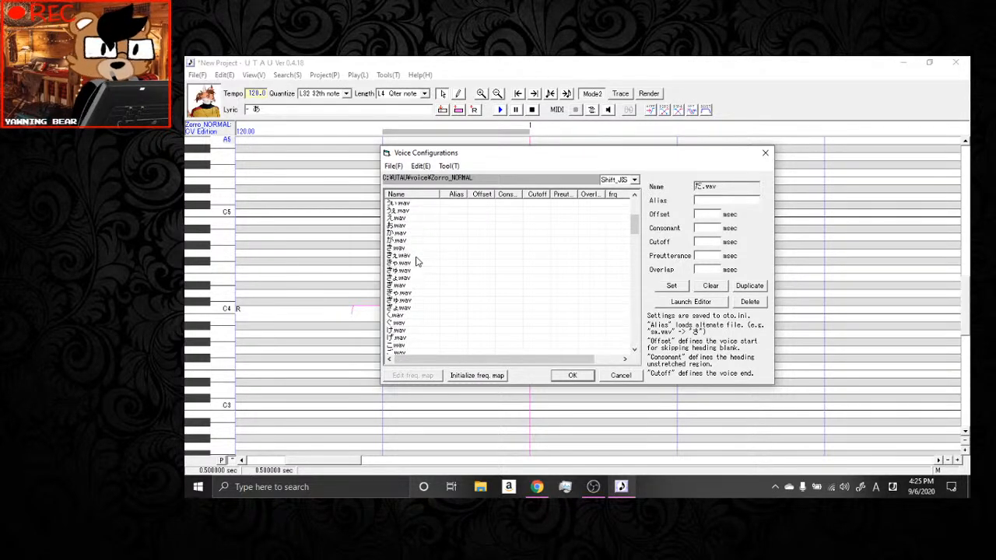
Reopen か.wav in the waveform editor, and reposition and widen the editor window.
{"action": "left_click", "coordinate": [398, 232]}
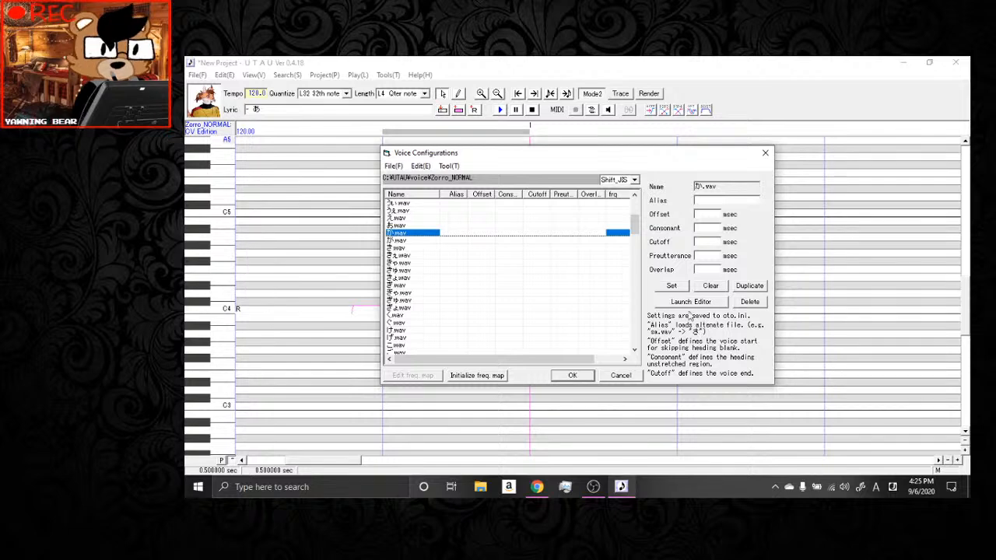
{"action": "left_click", "coordinate": [690, 302]}
{"action": "left_click_drag", "start_coordinate": [585, 338], "coordinate": [407, 197]}
{"action": "left_click_drag", "start_coordinate": [612, 262], "coordinate": [895, 263]}
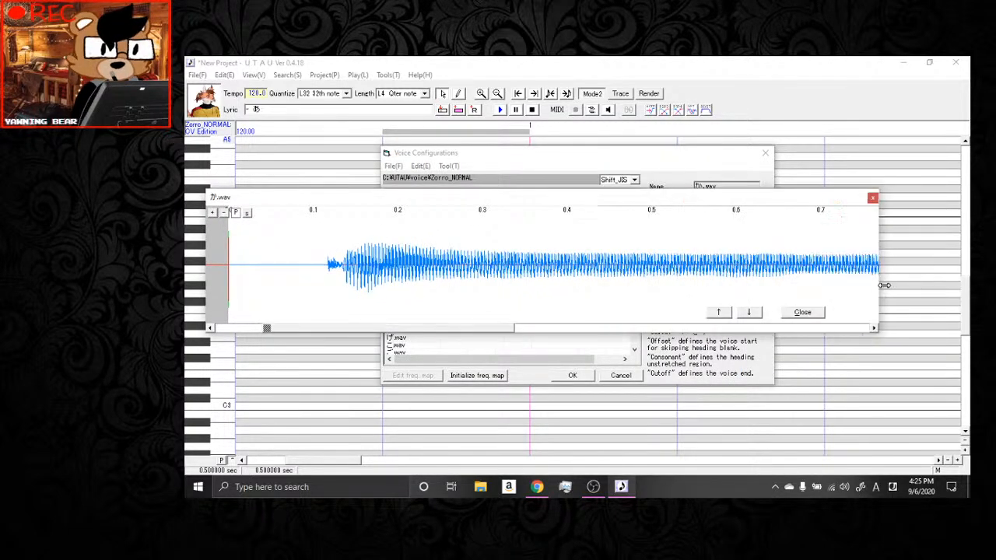
Set か.wav's offset at about 0.06 s and extend its consonant region to about 0.3 s, using the spectrogram.
{"action": "left_click_drag", "start_coordinate": [321, 318], "coordinate": [398, 318]}
{"action": "left_click_drag", "start_coordinate": [226, 318], "coordinate": [273, 327]}
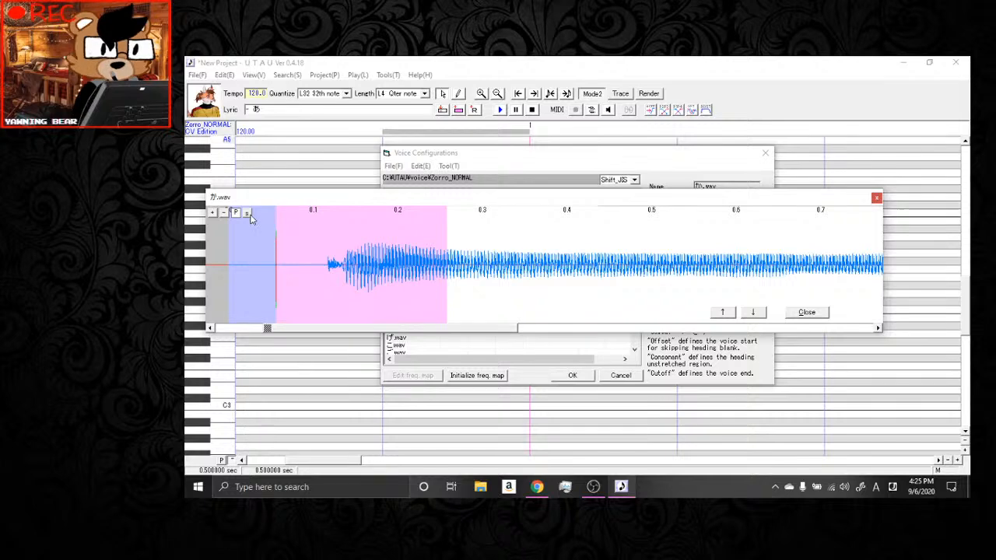
{"action": "left_click", "coordinate": [247, 212]}
{"action": "left_click_drag", "start_coordinate": [276, 265], "coordinate": [279, 264]}
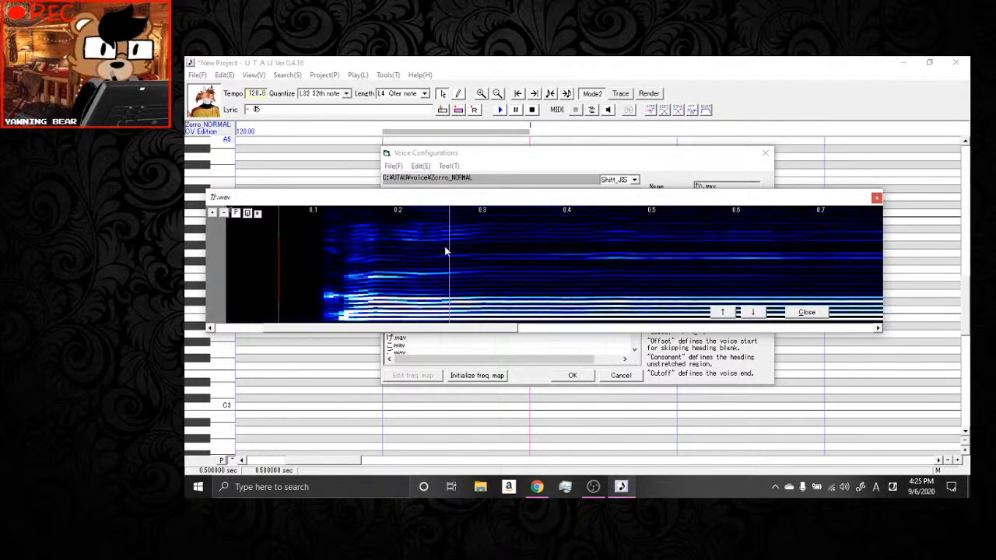
{"action": "left_click_drag", "start_coordinate": [449, 253], "coordinate": [483, 257]}
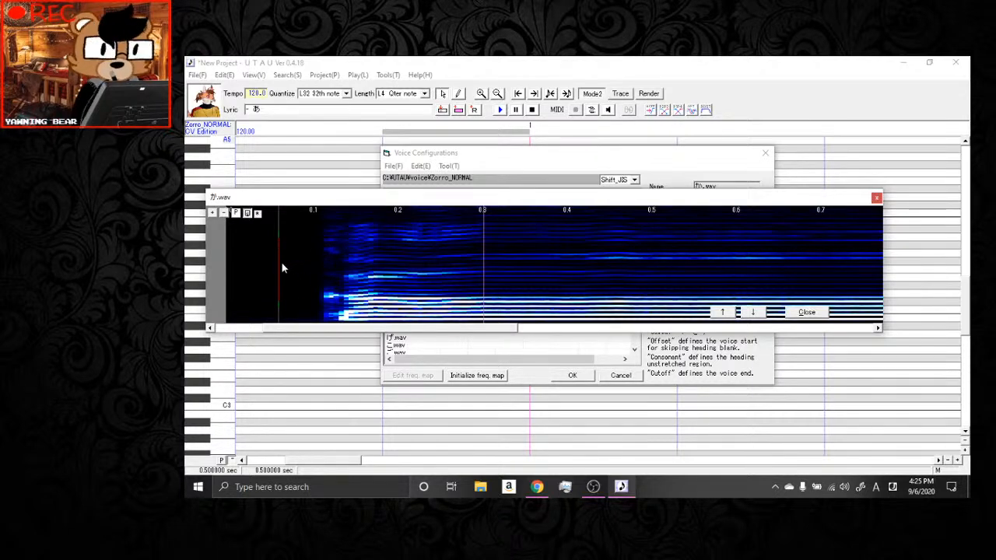
Move か.wav's preutterance marker to the vowel onset right after the consonant burst, at about 0.135 s.
{"action": "left_click_drag", "start_coordinate": [282, 268], "coordinate": [315, 307]}
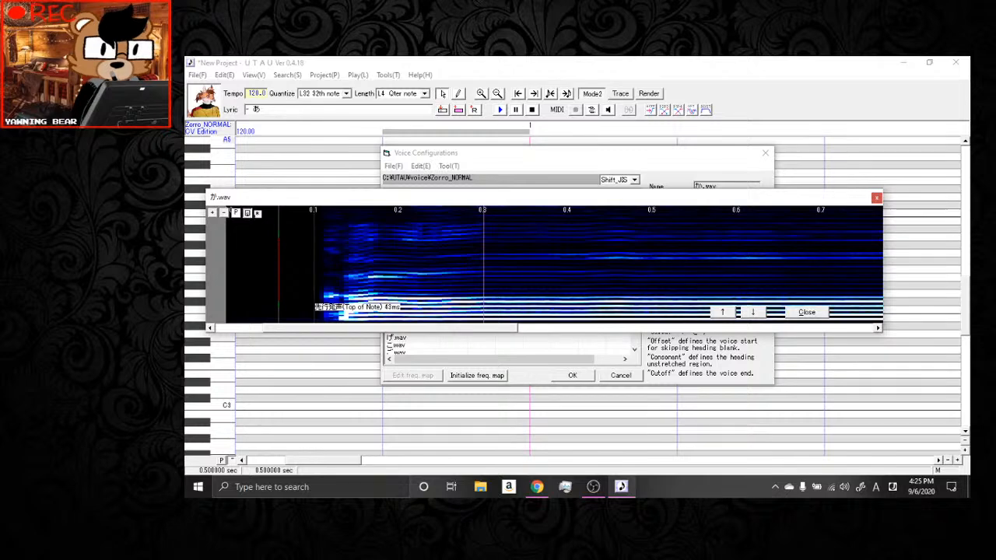
{"action": "left_click", "coordinate": [245, 214]}
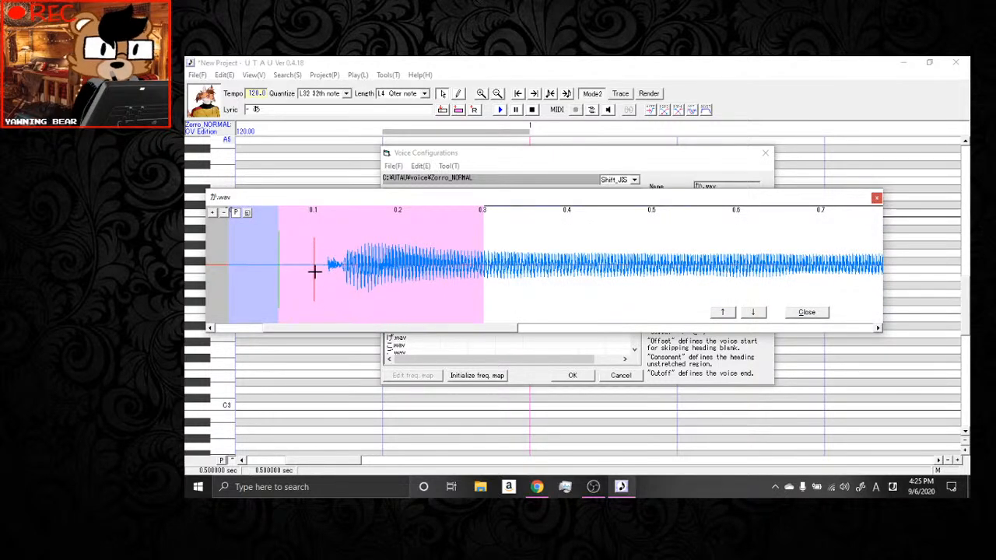
{"action": "left_click_drag", "start_coordinate": [314, 271], "coordinate": [342, 282]}
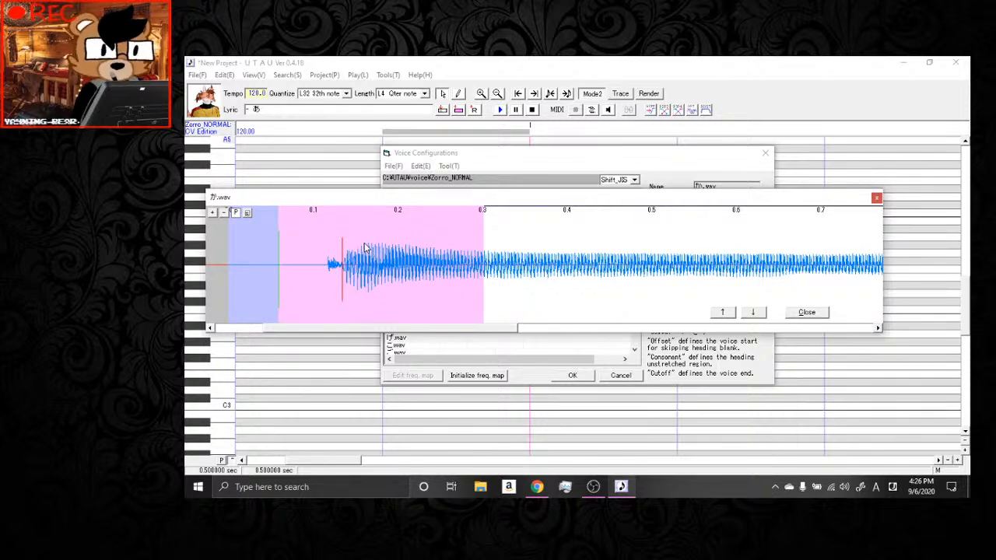
Check か.wav's preutterance in both views, try it before the burst at about 0.1 s, and place it at the vowel onset again.
{"action": "left_click", "coordinate": [248, 213]}
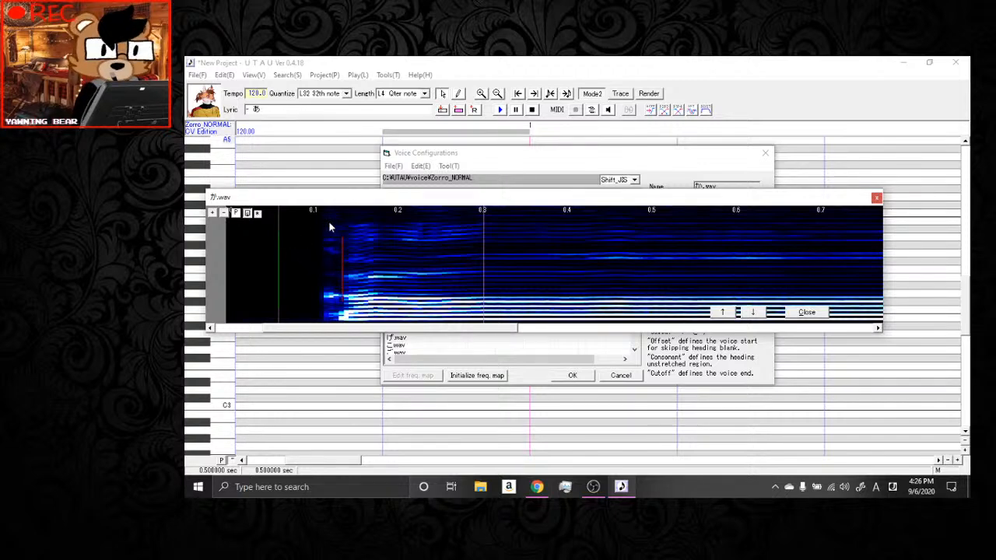
{"action": "left_click", "coordinate": [248, 215]}
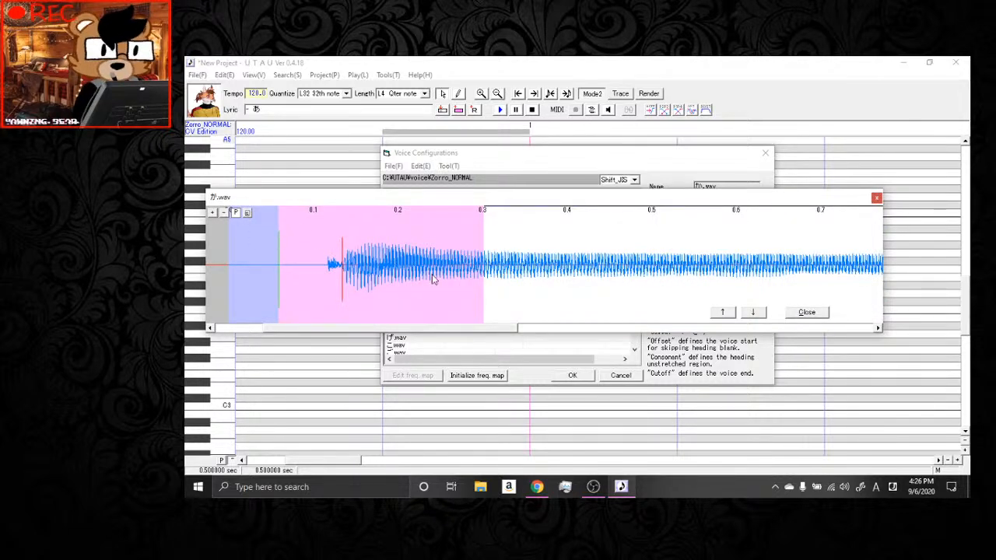
{"action": "left_click", "coordinate": [248, 215]}
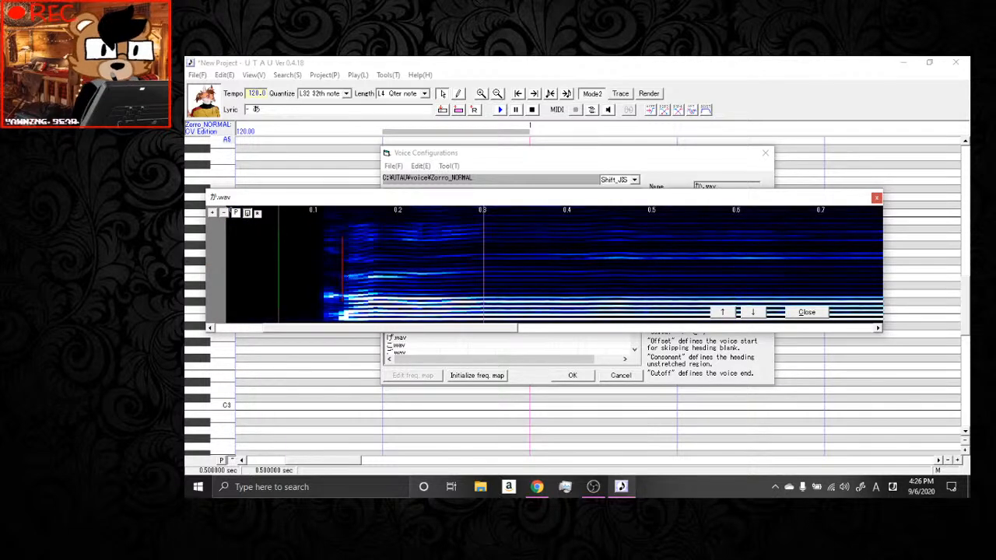
{"action": "mouse_move", "coordinate": [342, 273]}
{"action": "left_click_drag", "start_coordinate": [343, 273], "coordinate": [315, 273]}
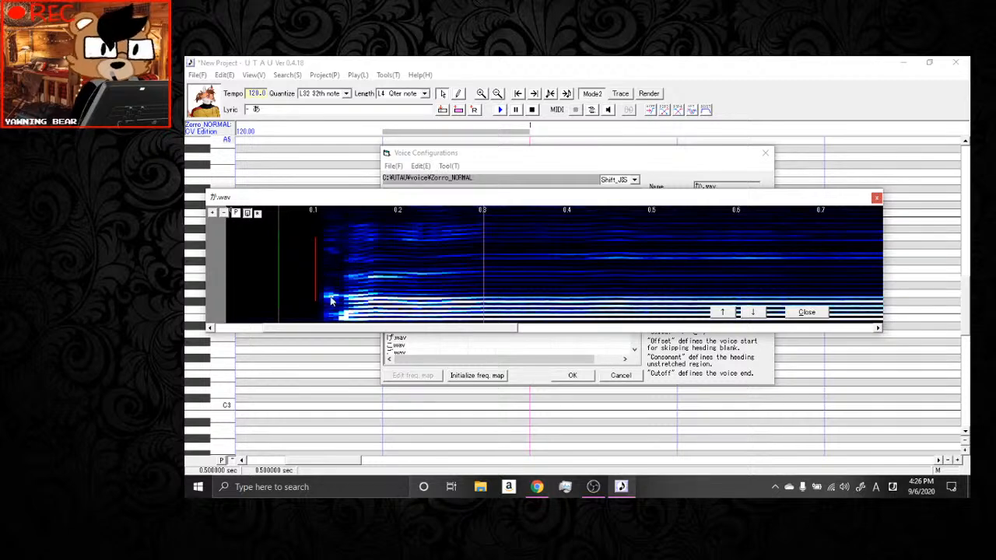
{"action": "left_click_drag", "start_coordinate": [315, 282], "coordinate": [343, 316]}
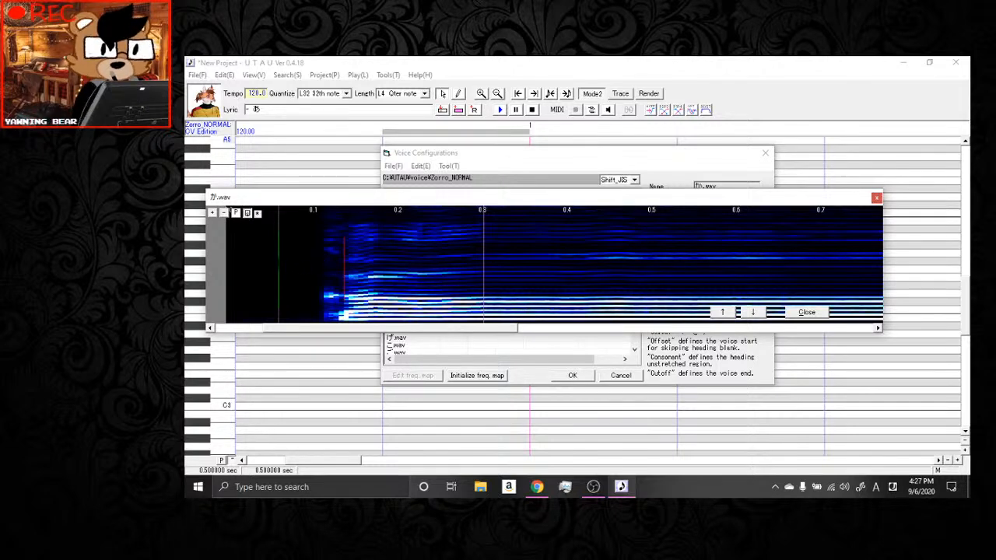
Set か.wav's overlap to about 26 ms and its cutoff to about 224 ms, then close its editor.
{"action": "left_click_drag", "start_coordinate": [279, 288], "coordinate": [300, 294]}
{"action": "left_click_drag", "start_coordinate": [419, 329], "coordinate": [809, 315]}
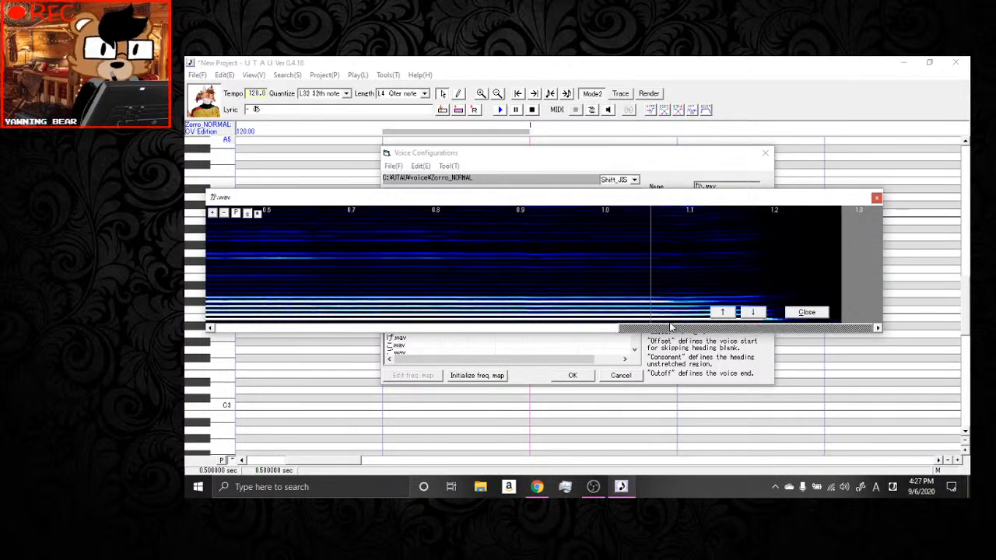
{"action": "left_click_drag", "start_coordinate": [672, 327], "coordinate": [307, 338]}
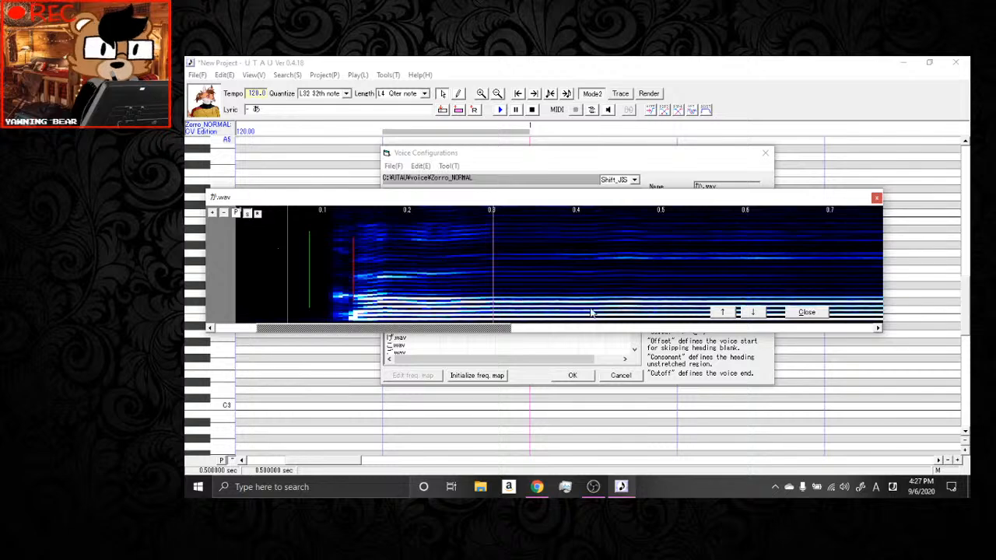
{"action": "left_click", "coordinate": [809, 312]}
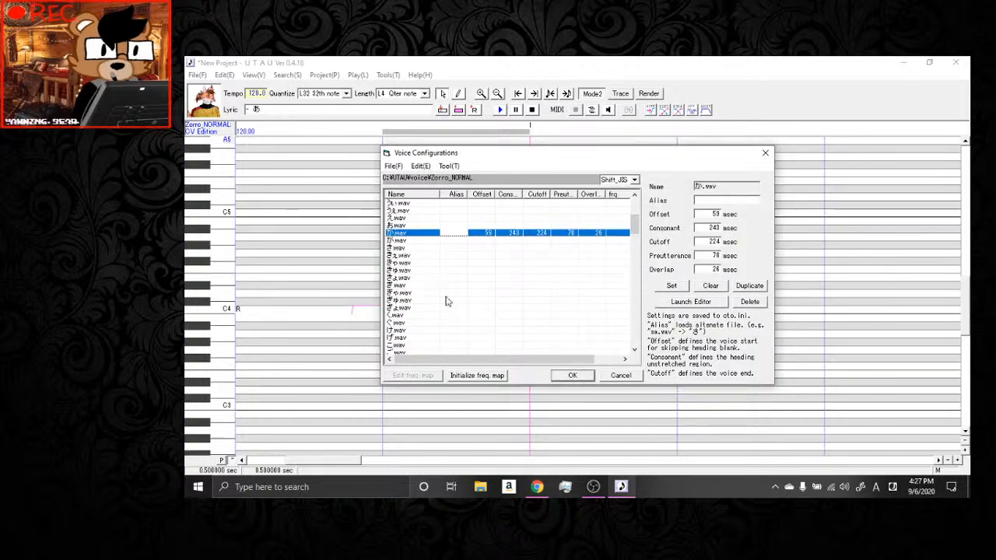
Open が.wav in the voice editor, widen the editor window and show the recording as a spectrogram.
{"action": "left_click", "coordinate": [410, 241]}
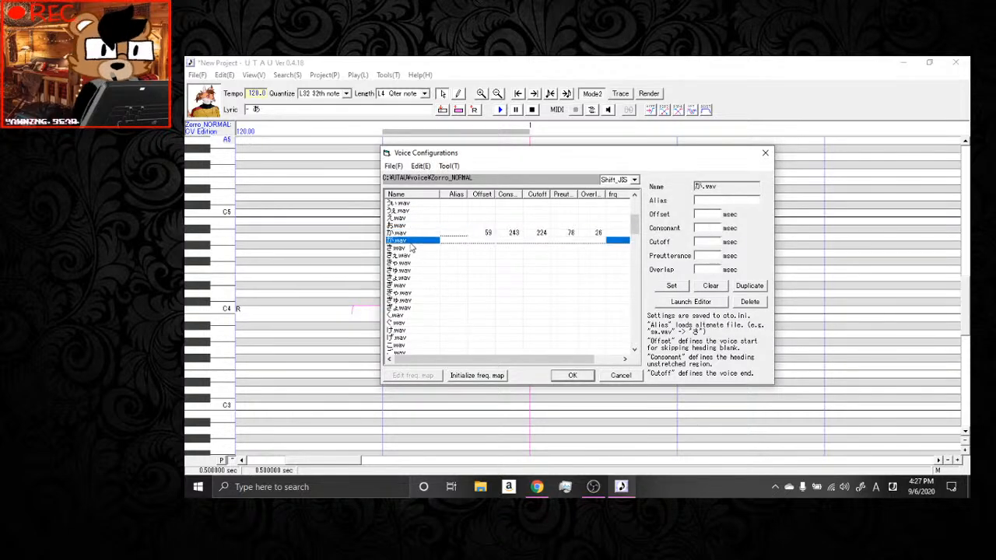
{"action": "left_click", "coordinate": [691, 302]}
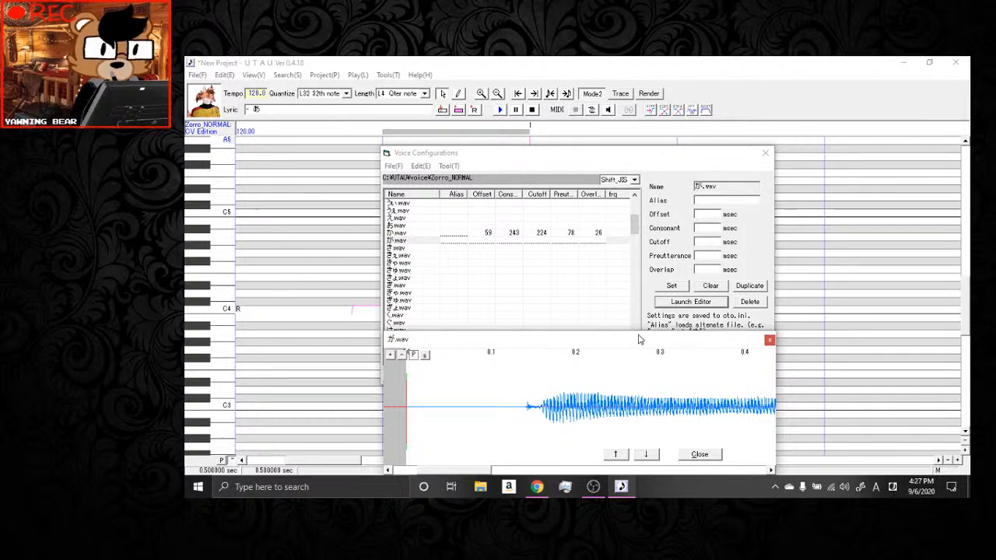
{"action": "left_click_drag", "start_coordinate": [643, 339], "coordinate": [455, 204]}
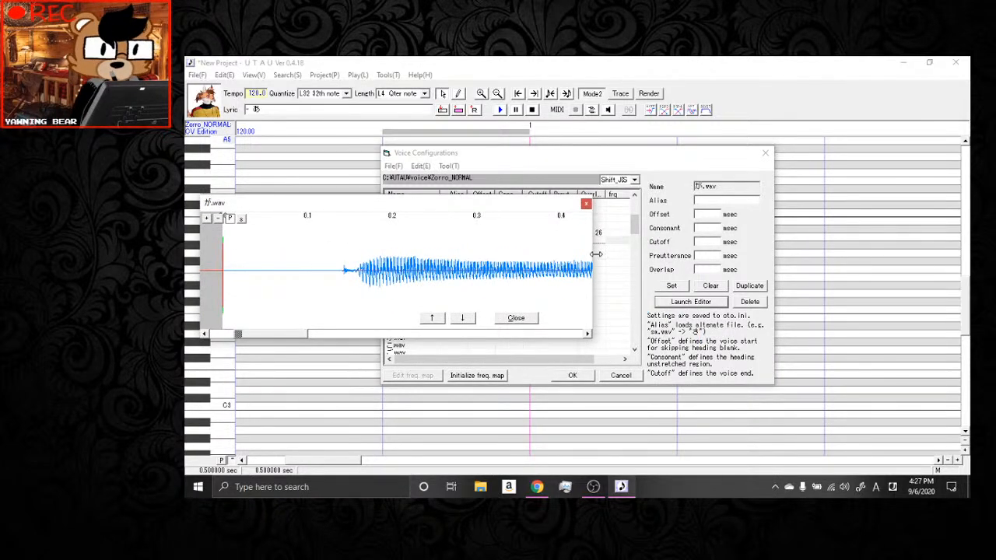
{"action": "left_click_drag", "start_coordinate": [592, 256], "coordinate": [939, 257]}
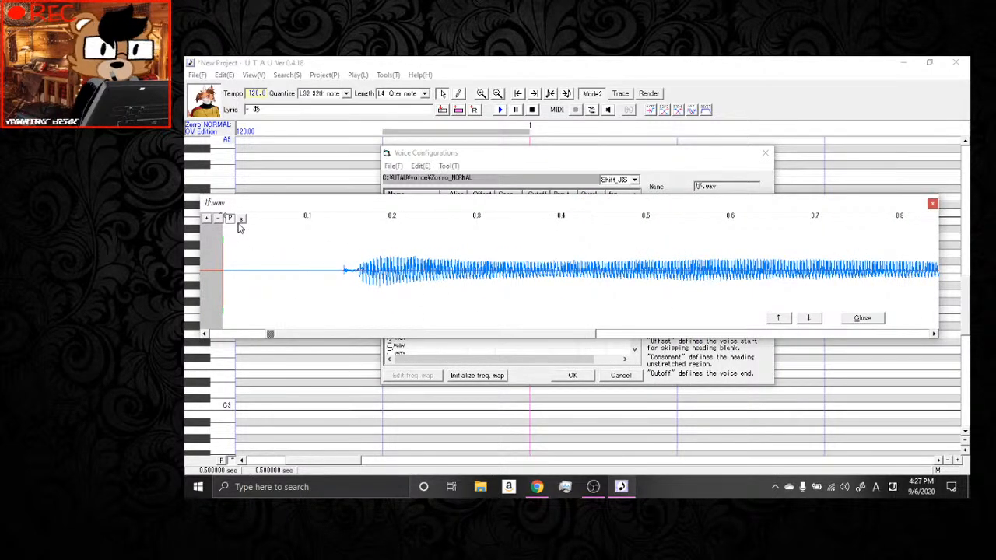
{"action": "left_click", "coordinate": [241, 218]}
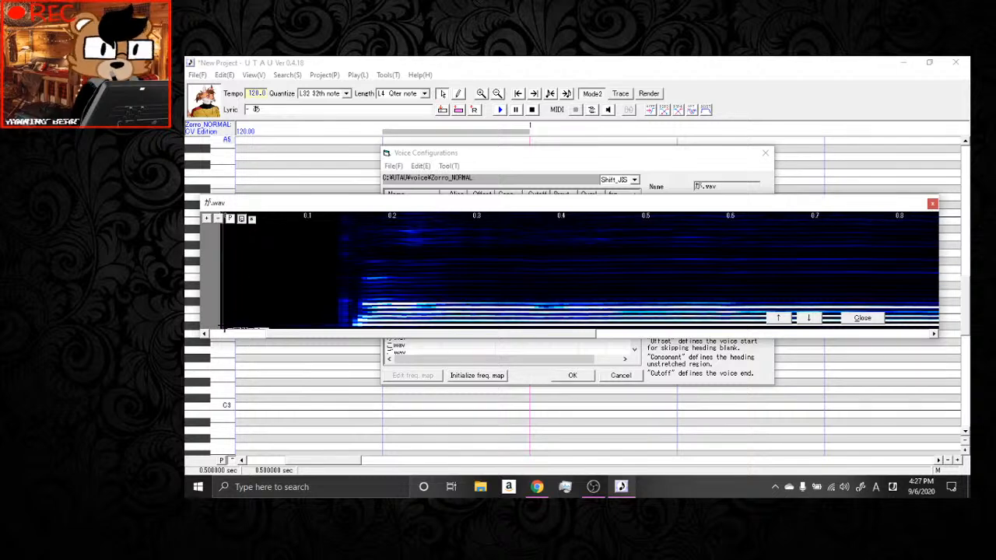
Set が.wav's offset to about 90 ms, consonant to 211 ms, preutterance to 66 ms and overlap to 22 ms.
{"action": "left_click_drag", "start_coordinate": [224, 325], "coordinate": [319, 321]}
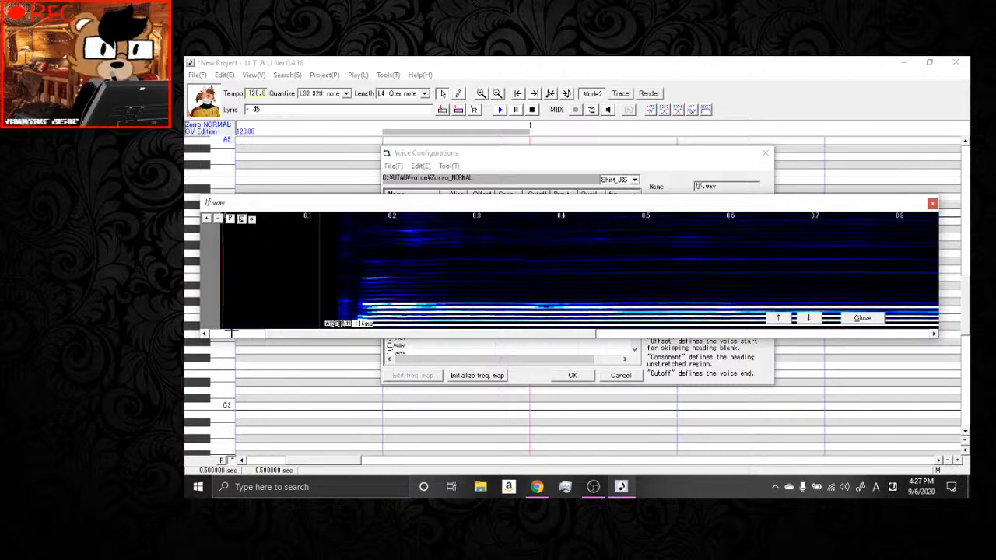
{"action": "left_click_drag", "start_coordinate": [223, 326], "coordinate": [298, 327]}
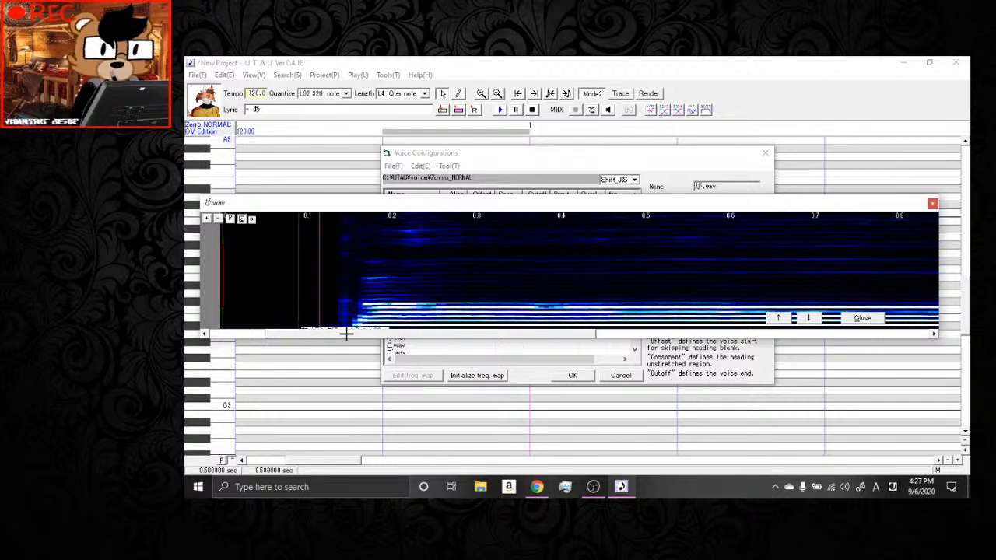
{"action": "left_click", "coordinate": [395, 314]}
{"action": "left_click_drag", "start_coordinate": [395, 315], "coordinate": [477, 315]}
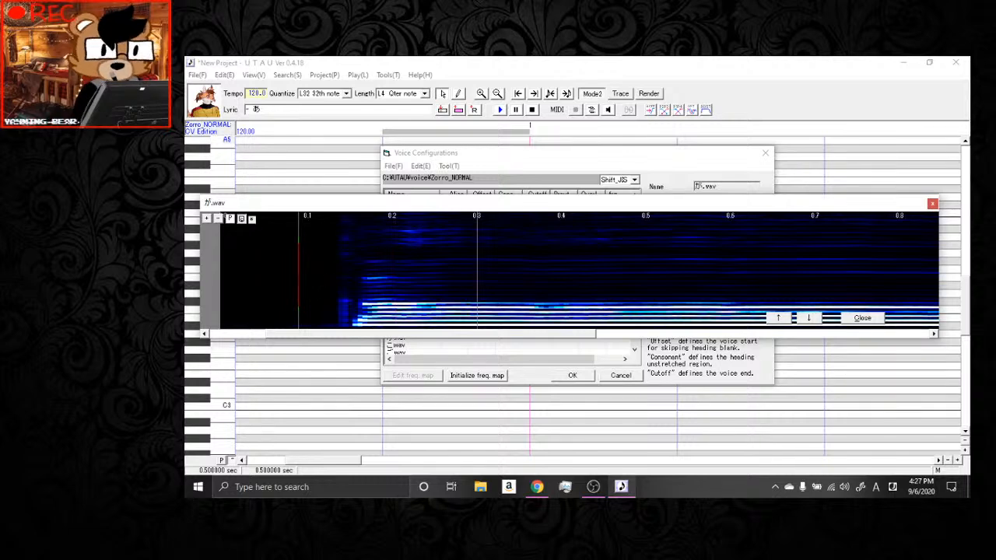
{"action": "mouse_move", "coordinate": [298, 281]}
{"action": "left_mouse_down"}
{"action": "mouse_move", "coordinate": [349, 340]}
{"action": "mouse_move", "coordinate": [335, 285]}
{"action": "mouse_move", "coordinate": [355, 281]}
{"action": "left_mouse_up"}
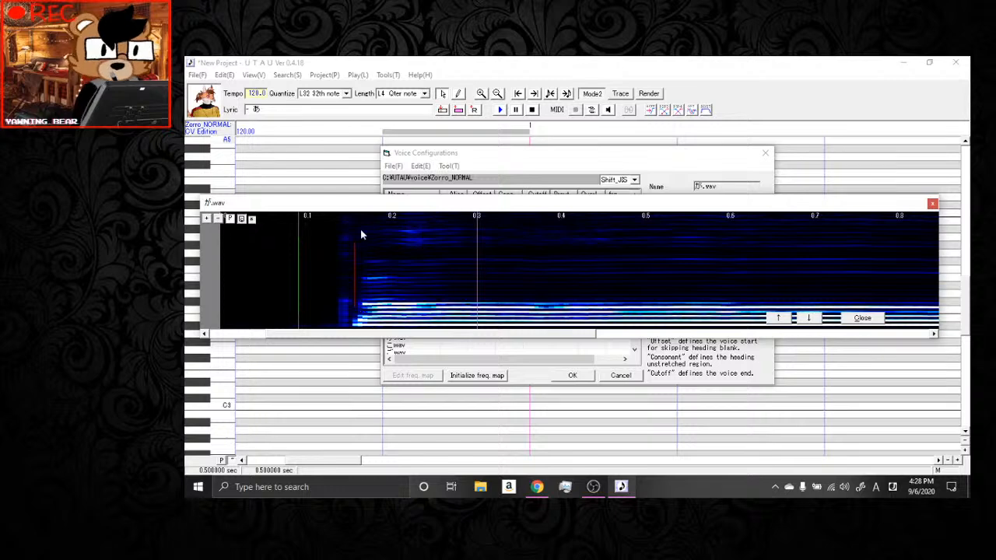
{"action": "left_click_drag", "start_coordinate": [299, 268], "coordinate": [317, 305]}
Brighten the が.wav spectrogram strongly and try the preutterance at about 33 ms, just before the consonant begins.
{"action": "left_click", "coordinate": [251, 219]}
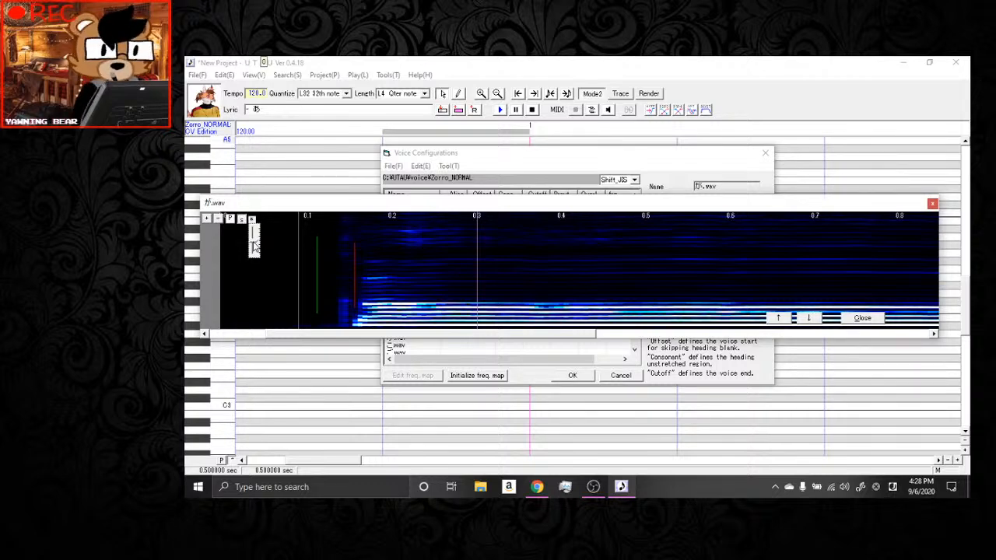
{"action": "left_click_drag", "start_coordinate": [253, 242], "coordinate": [253, 242]}
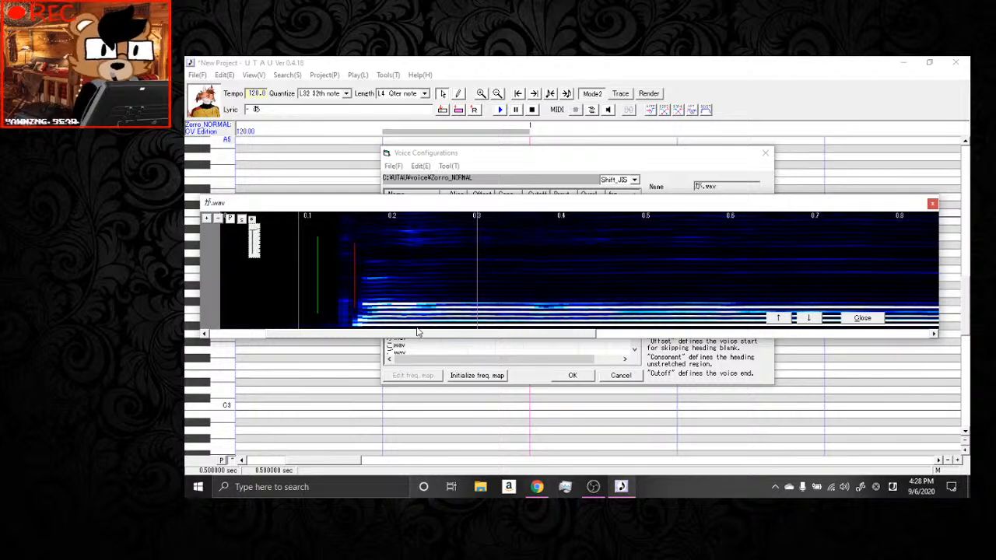
{"action": "left_click", "coordinate": [353, 302]}
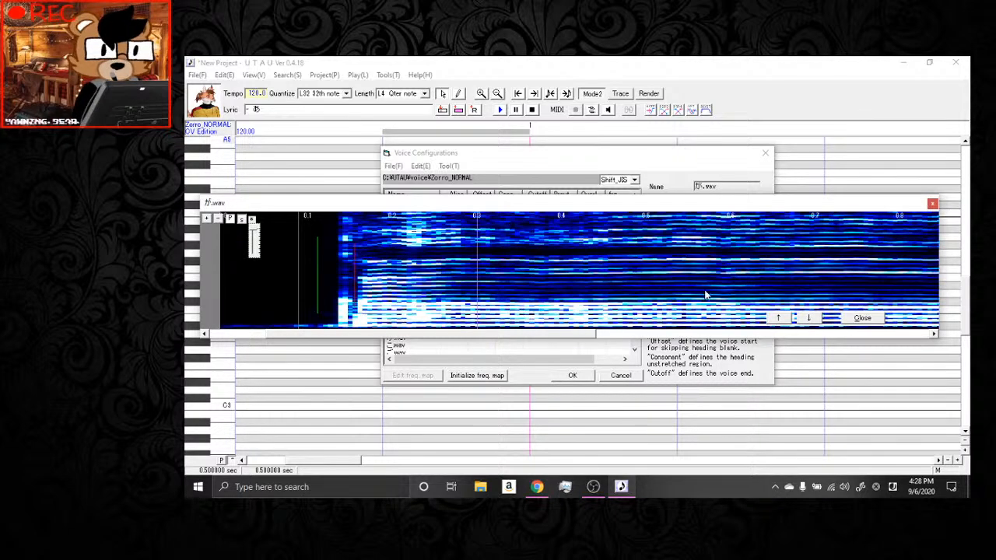
{"action": "mouse_move", "coordinate": [335, 284]}
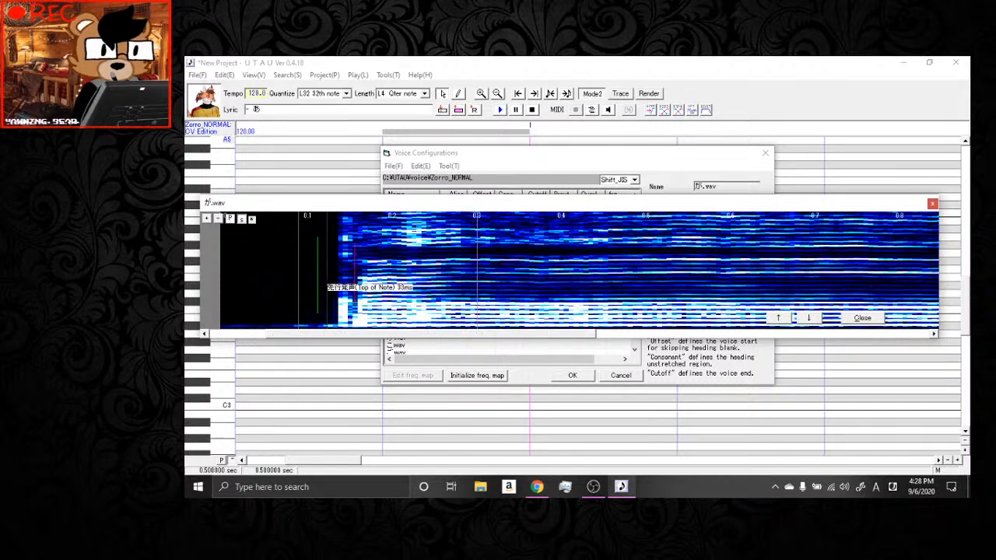
{"action": "left_click_drag", "start_coordinate": [355, 285], "coordinate": [327, 285]}
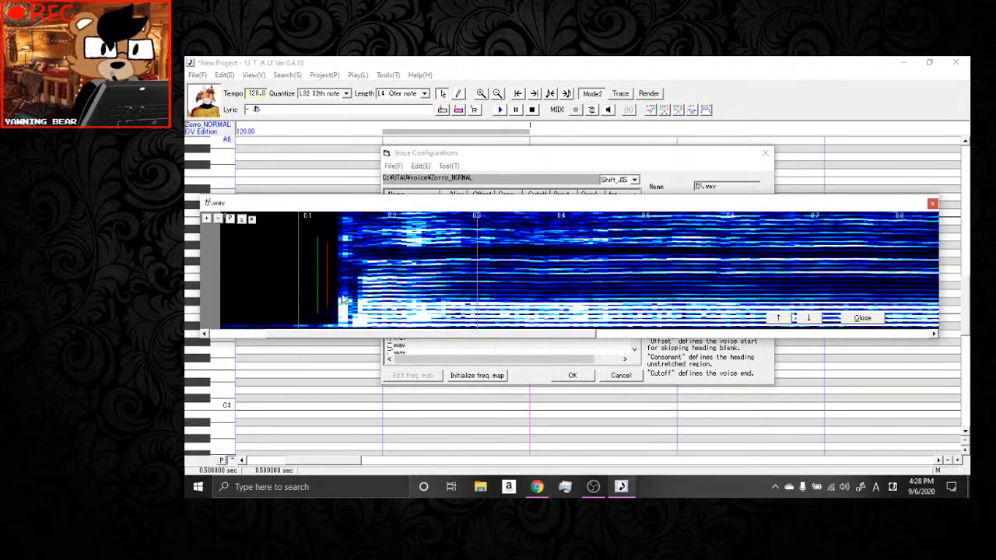
Dim the が.wav spectrogram and move the preutterance to about 66 ms, where the vowel starts.
{"action": "left_click", "coordinate": [251, 220]}
{"action": "mouse_move", "coordinate": [259, 234]}
{"action": "left_mouse_down"}
{"action": "mouse_move", "coordinate": [260, 247]}
{"action": "mouse_move", "coordinate": [255, 241]}
{"action": "left_mouse_up"}
{"action": "left_click", "coordinate": [254, 237]}
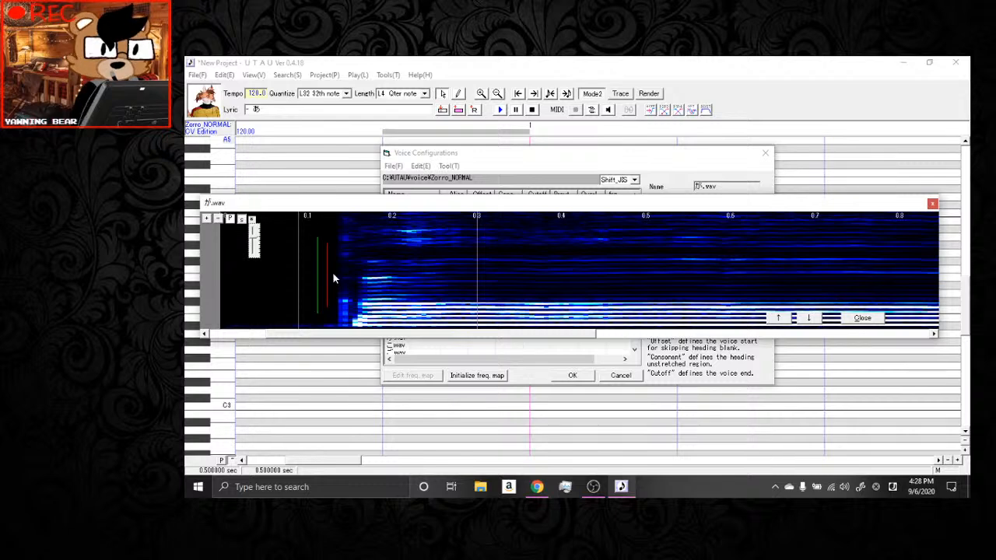
{"action": "left_click_drag", "start_coordinate": [328, 275], "coordinate": [355, 310]}
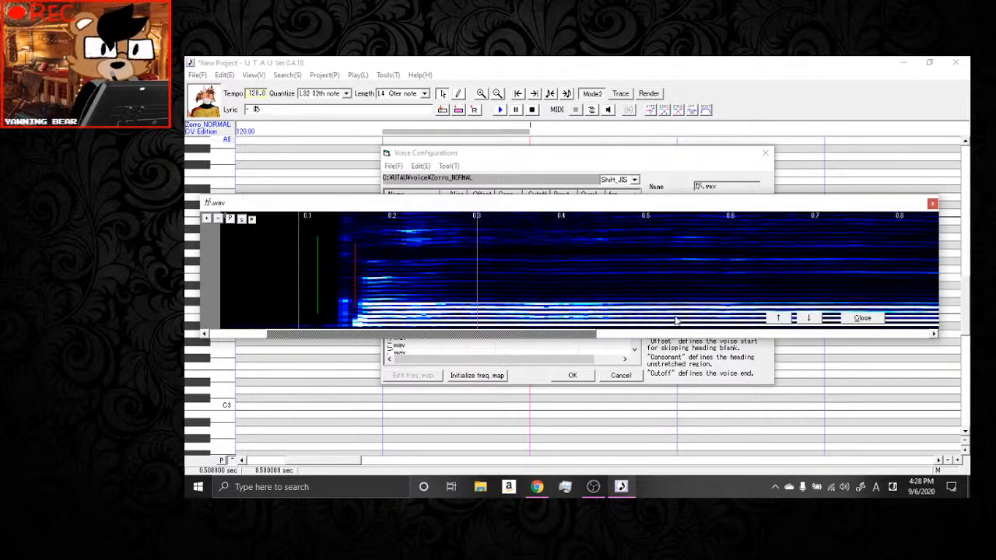
Set が.wav's cutoff to about 233 ms before the end of the recording and close its editor.
{"action": "left_click_drag", "start_coordinate": [564, 333], "coordinate": [948, 324]}
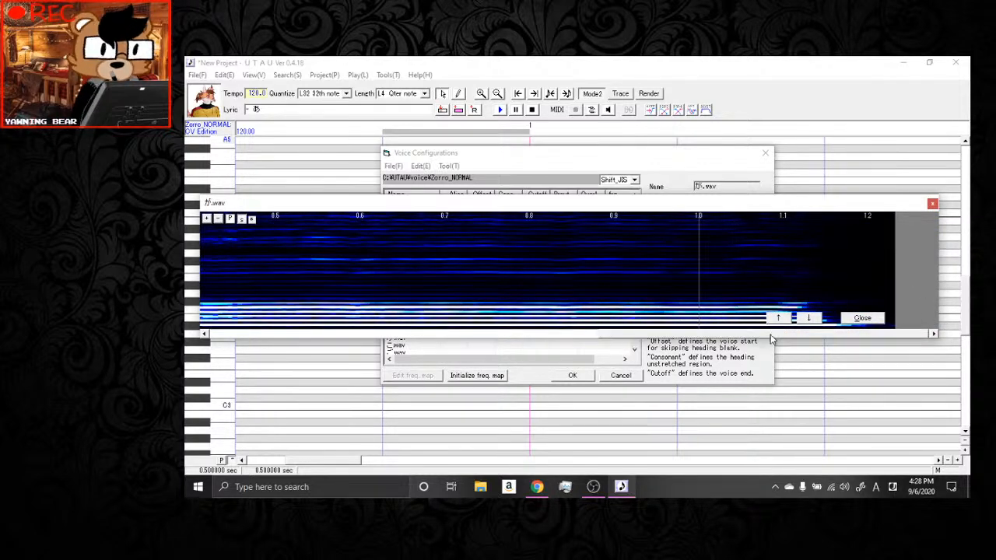
{"action": "left_click_drag", "start_coordinate": [757, 334], "coordinate": [624, 330]}
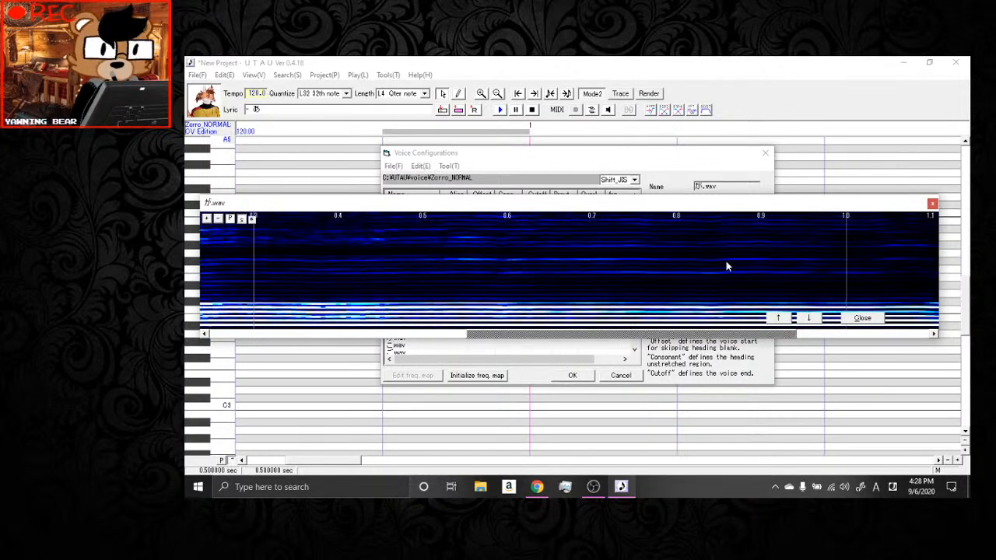
{"action": "left_click", "coordinate": [862, 318]}
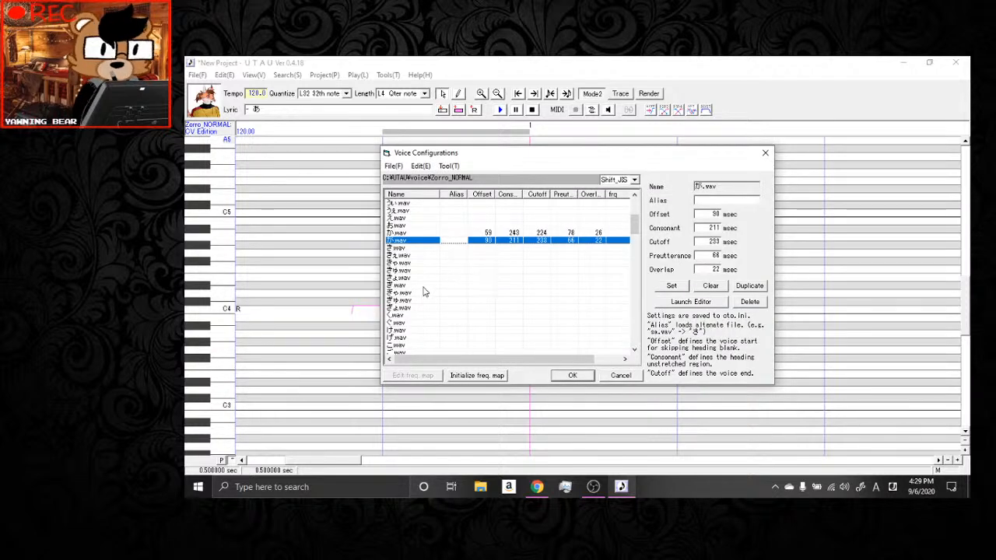
Open た.wav in the voice editor, widen the editor window and show the recording as a spectrogram.
{"action": "scroll", "coordinate": [413, 323], "scroll_direction": "down", "scroll_amount": 2}
{"action": "scroll", "coordinate": [403, 304], "scroll_direction": "down", "scroll_amount": 2}
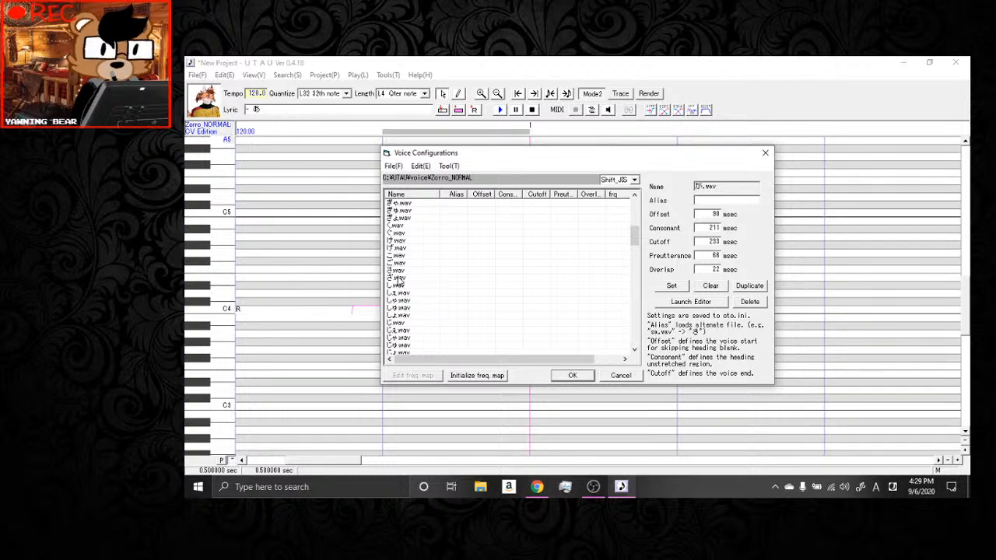
{"action": "scroll", "coordinate": [402, 282], "scroll_direction": "down", "scroll_amount": 2}
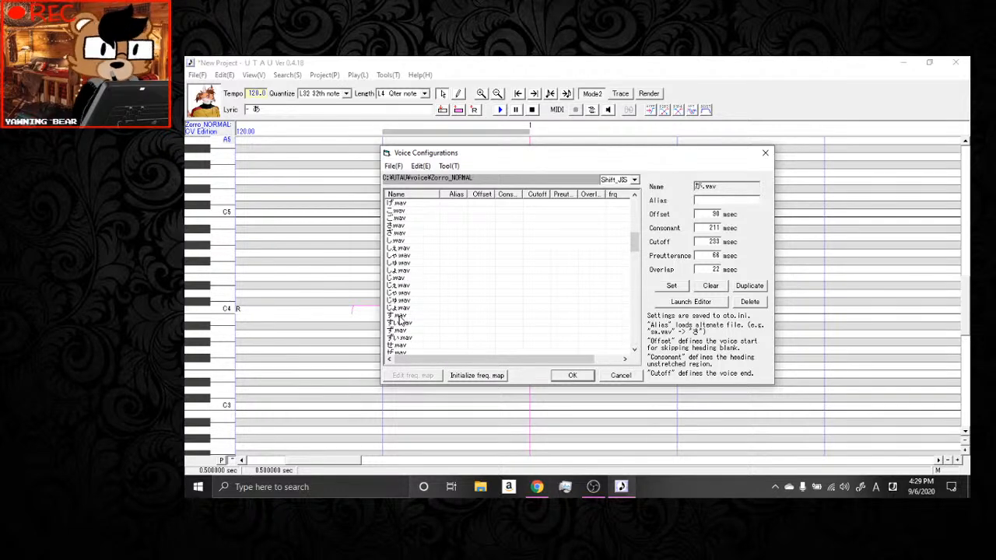
{"action": "scroll", "coordinate": [399, 319], "scroll_direction": "down", "scroll_amount": 2}
{"action": "scroll", "coordinate": [401, 311], "scroll_direction": "down", "scroll_amount": 2}
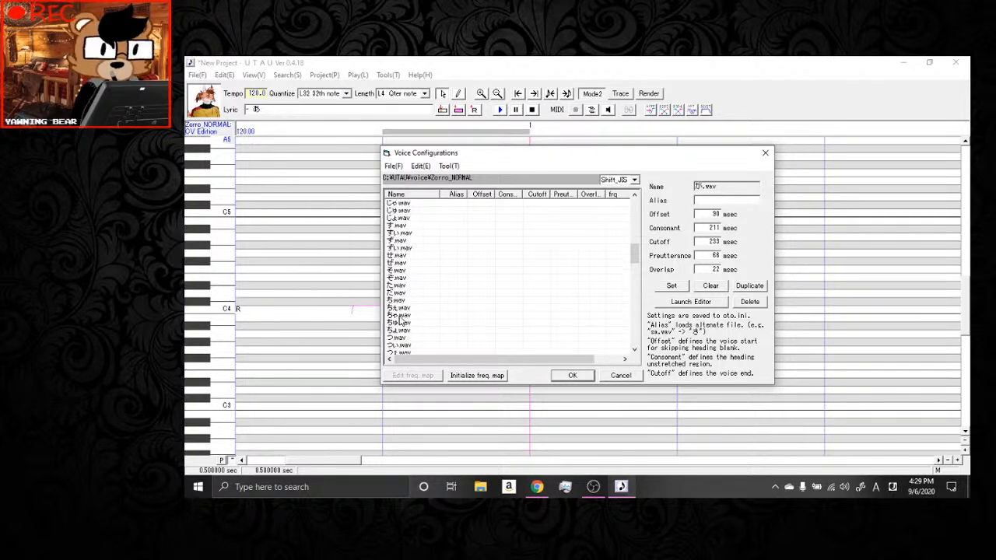
{"action": "left_click", "coordinate": [400, 286]}
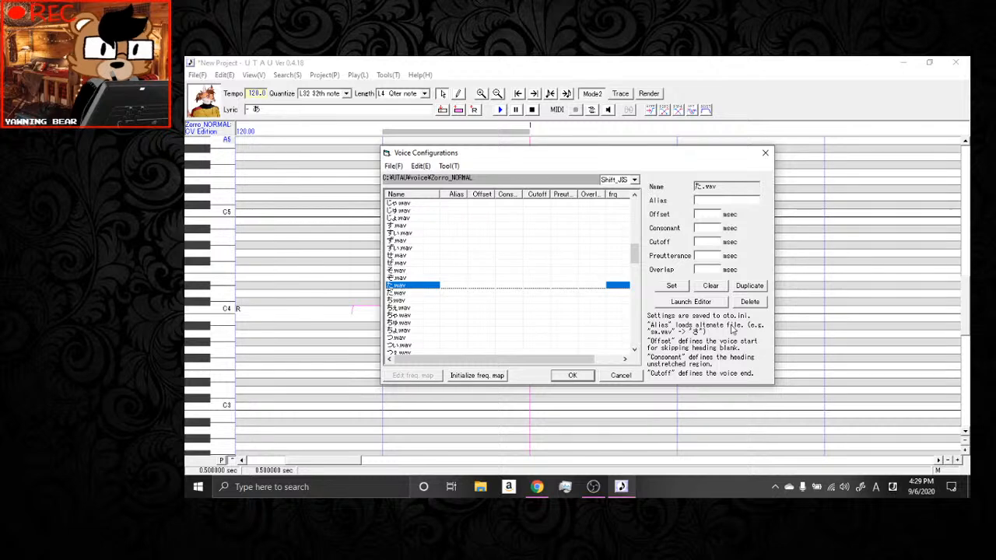
{"action": "left_click", "coordinate": [690, 301]}
{"action": "left_click_drag", "start_coordinate": [625, 340], "coordinate": [435, 217]}
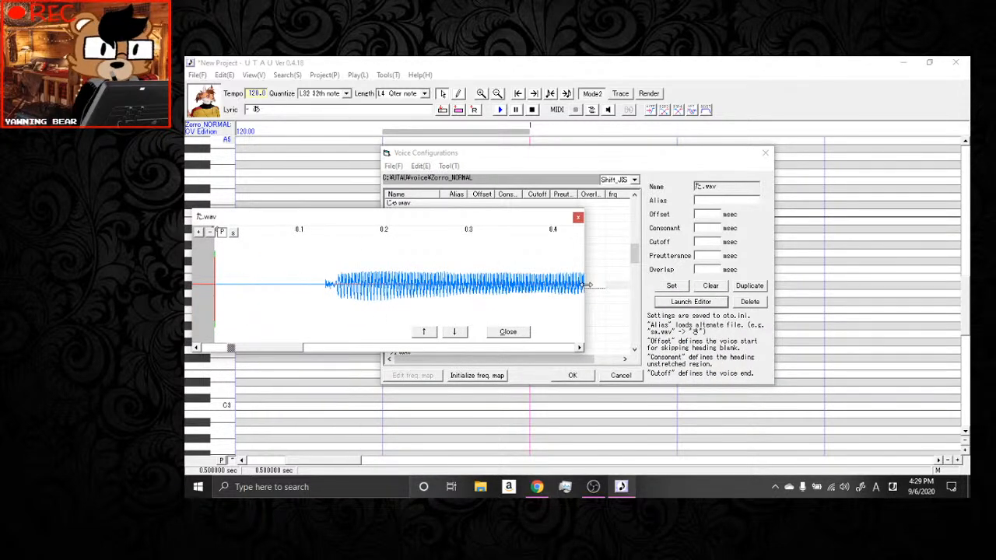
{"action": "left_click_drag", "start_coordinate": [583, 288], "coordinate": [963, 313]}
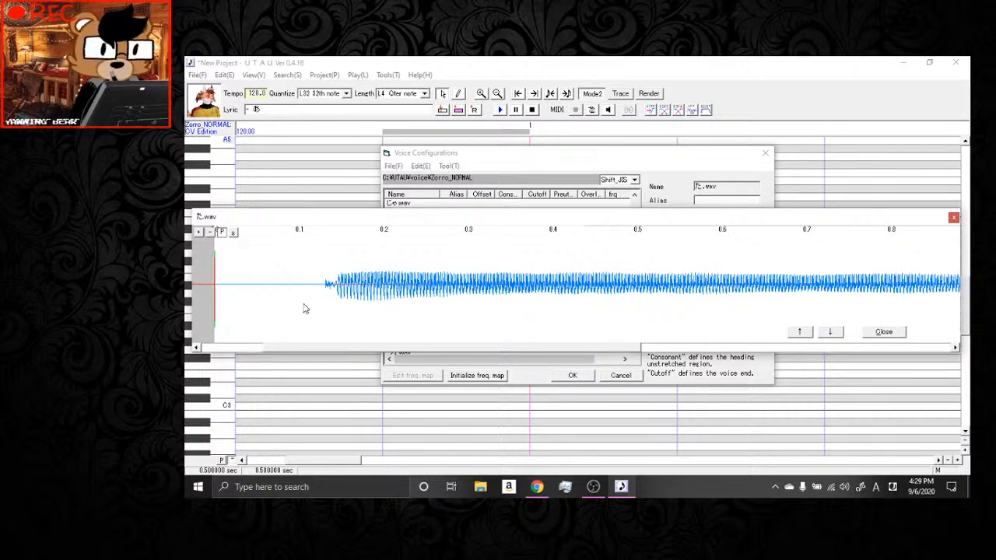
{"action": "left_click", "coordinate": [232, 233]}
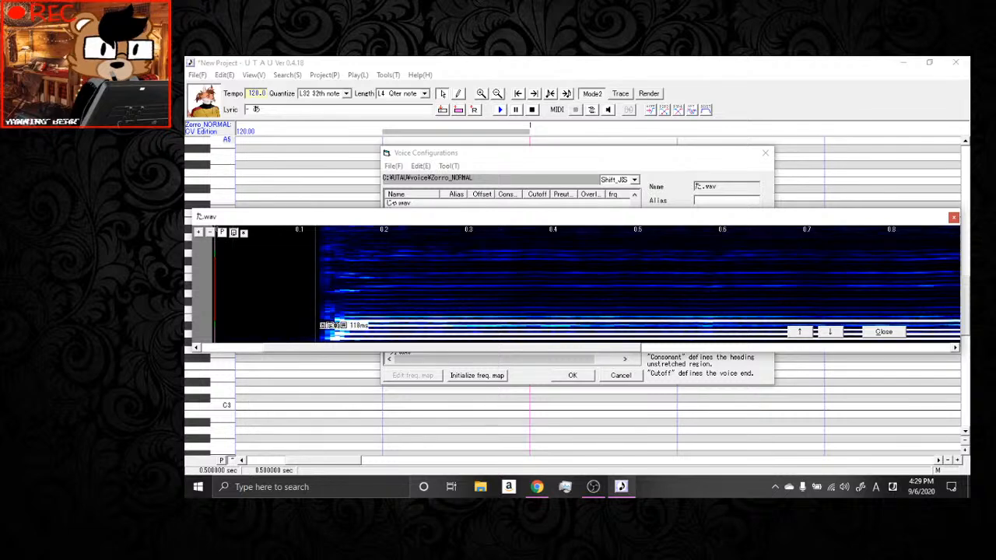
Place た.wav's offset at about 0.08 s on the timeline using the waveform view, then return to the spectrogram.
{"action": "left_click", "coordinate": [232, 233]}
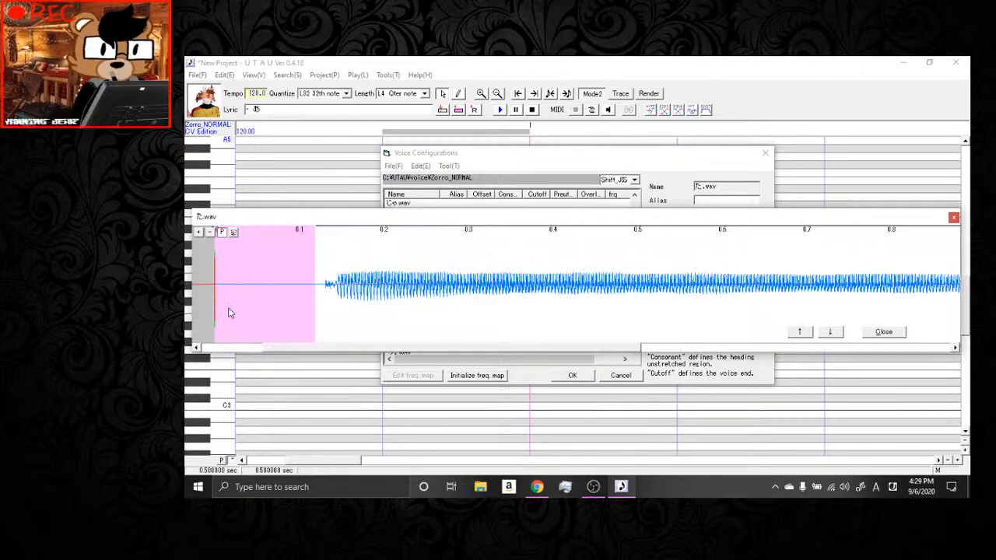
{"action": "left_click_drag", "start_coordinate": [230, 333], "coordinate": [284, 330]}
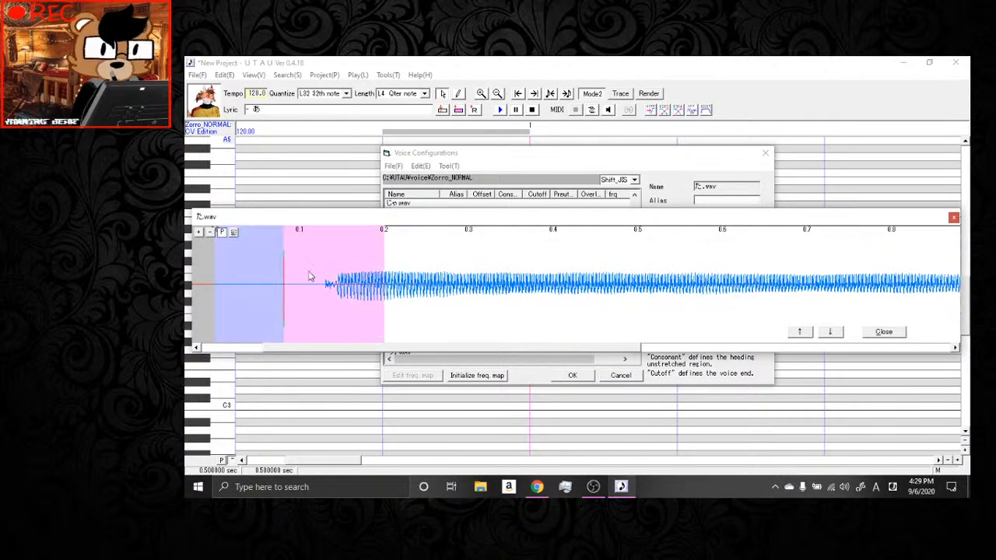
{"action": "left_click", "coordinate": [233, 232]}
Adjust た.wav to about 66 ms offset, 186 ms consonant, 75 ms preutterance, 30 ms overlap and 215 ms cutoff, then close its editor.
{"action": "left_click_drag", "start_coordinate": [285, 296], "coordinate": [334, 334]}
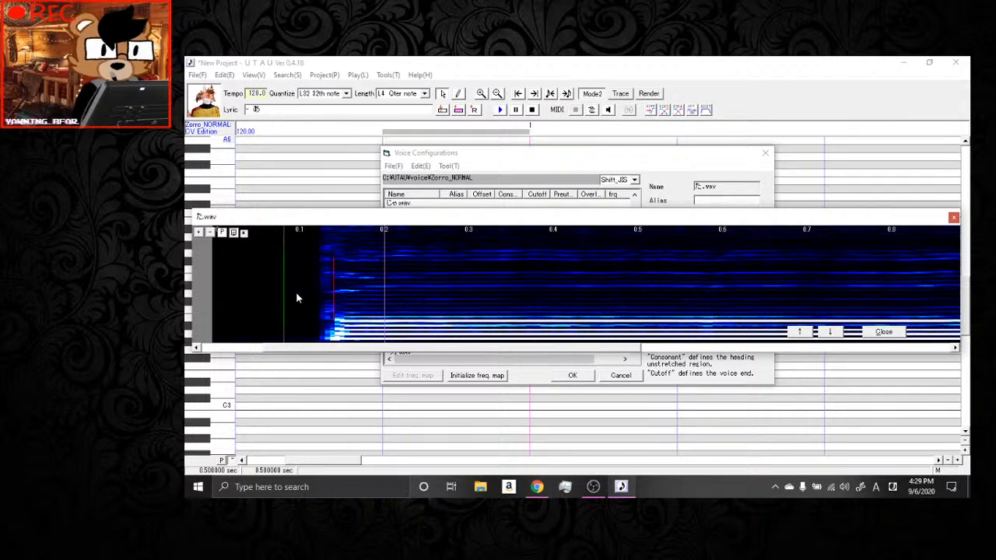
{"action": "mouse_move", "coordinate": [284, 299]}
{"action": "left_mouse_down"}
{"action": "mouse_move", "coordinate": [306, 317]}
{"action": "mouse_move", "coordinate": [275, 293]}
{"action": "mouse_move", "coordinate": [269, 301]}
{"action": "mouse_move", "coordinate": [335, 298]}
{"action": "mouse_move", "coordinate": [295, 291]}
{"action": "left_mouse_up"}
{"action": "mouse_move", "coordinate": [372, 310]}
{"action": "left_mouse_down"}
{"action": "mouse_move", "coordinate": [428, 321]}
{"action": "mouse_move", "coordinate": [415, 352]}
{"action": "mouse_move", "coordinate": [868, 343]}
{"action": "left_mouse_up"}
{"action": "mouse_move", "coordinate": [921, 296]}
{"action": "left_mouse_down"}
{"action": "mouse_move", "coordinate": [720, 341]}
{"action": "mouse_move", "coordinate": [737, 340]}
{"action": "left_mouse_up"}
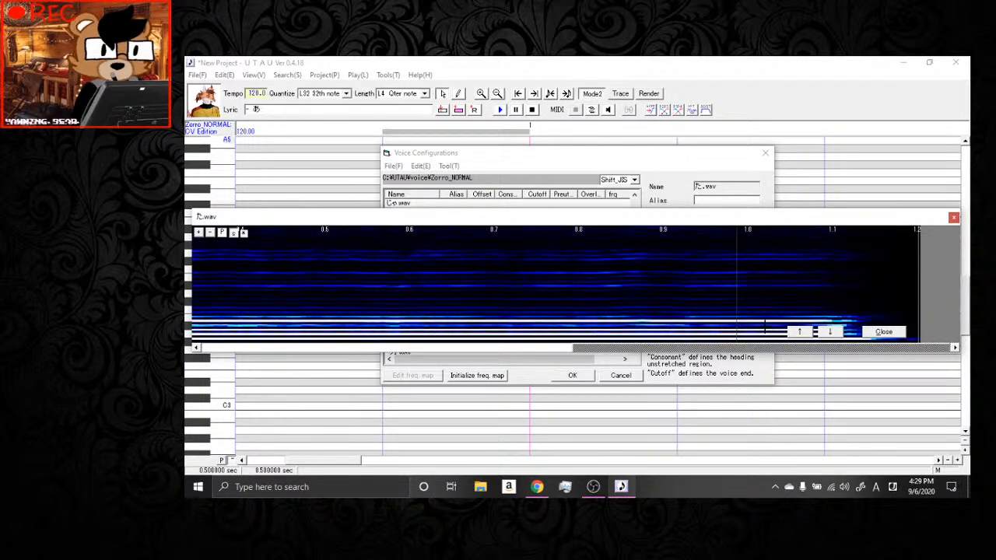
{"action": "left_click", "coordinate": [896, 333]}
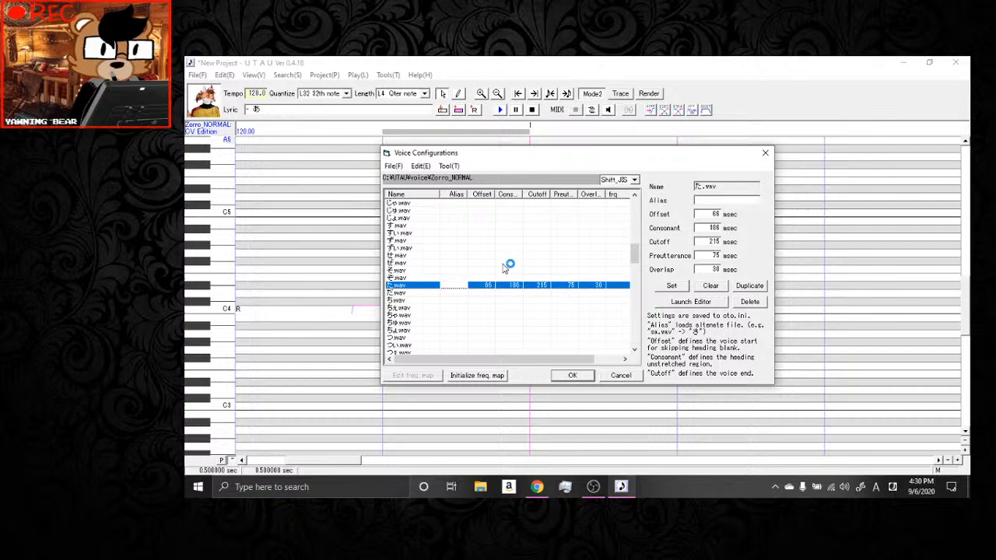
Look through the voicebank's recording list for other consonant samples, checking entries such as だ.wav, し.wav, さ.wav and ら.wav.
{"action": "left_click", "coordinate": [428, 294]}
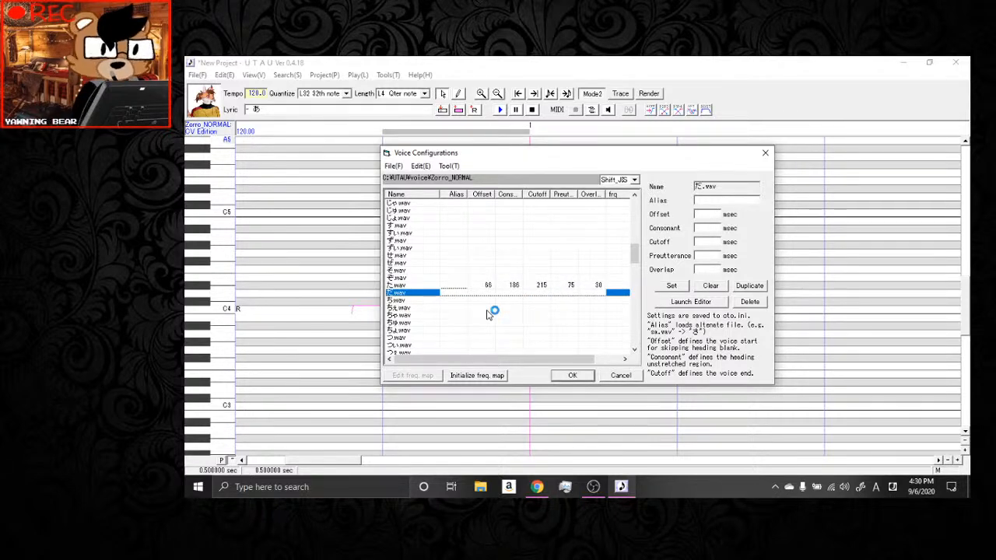
{"action": "scroll", "coordinate": [427, 272], "scroll_direction": "up", "scroll_amount": 5}
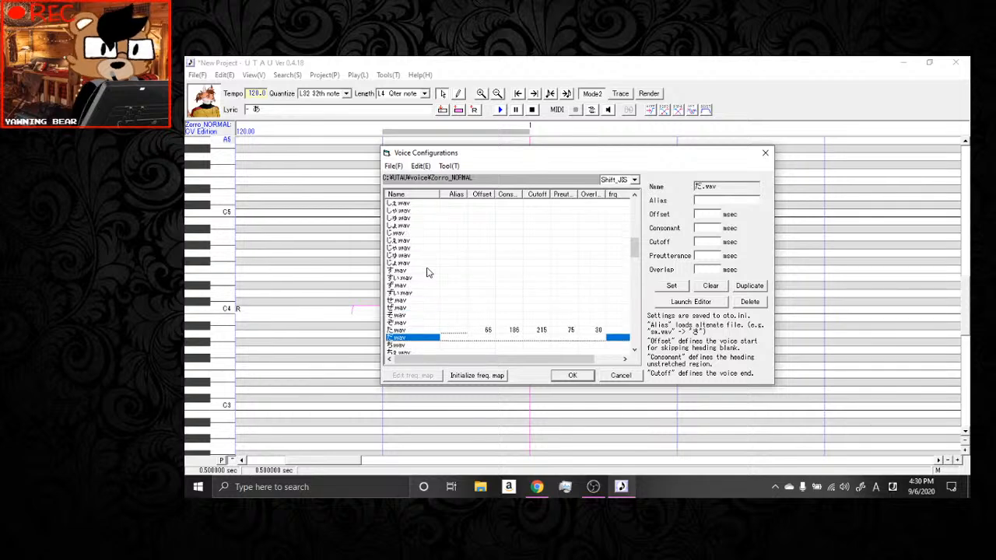
{"action": "left_click", "coordinate": [405, 263]}
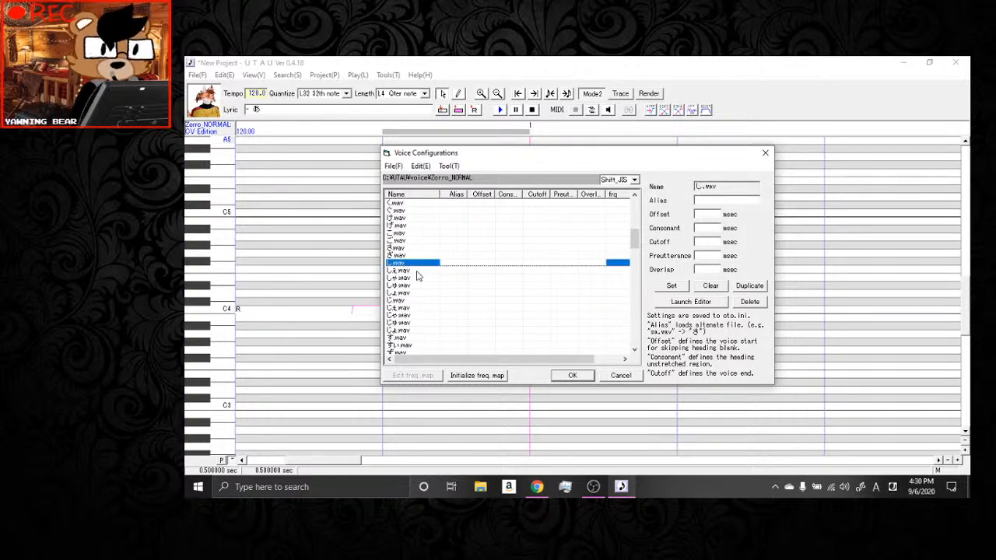
{"action": "scroll", "coordinate": [419, 277], "scroll_direction": "up", "scroll_amount": 2}
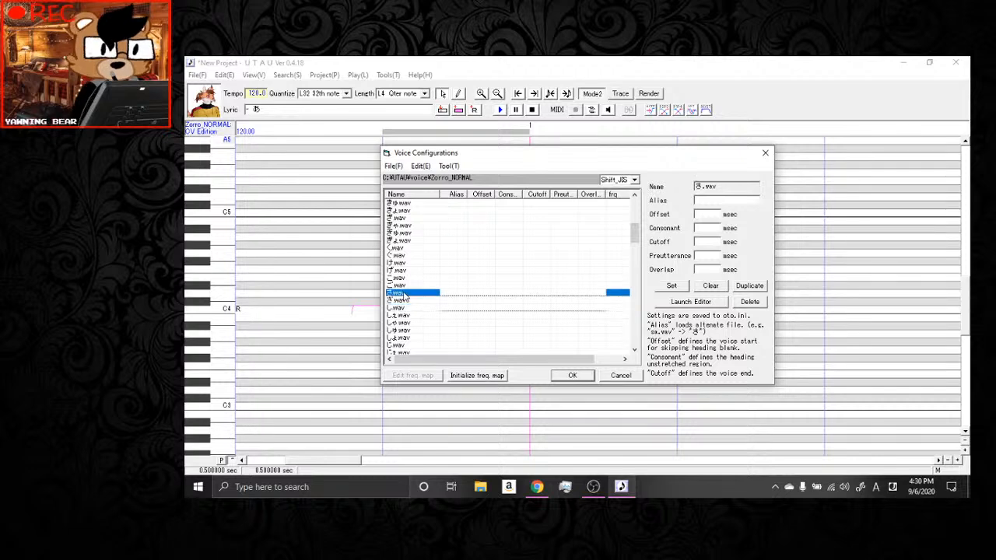
{"action": "left_click", "coordinate": [404, 293]}
{"action": "scroll", "coordinate": [410, 319], "scroll_direction": "down", "scroll_amount": 2}
{"action": "scroll", "coordinate": [410, 319], "scroll_direction": "up", "scroll_amount": 1}
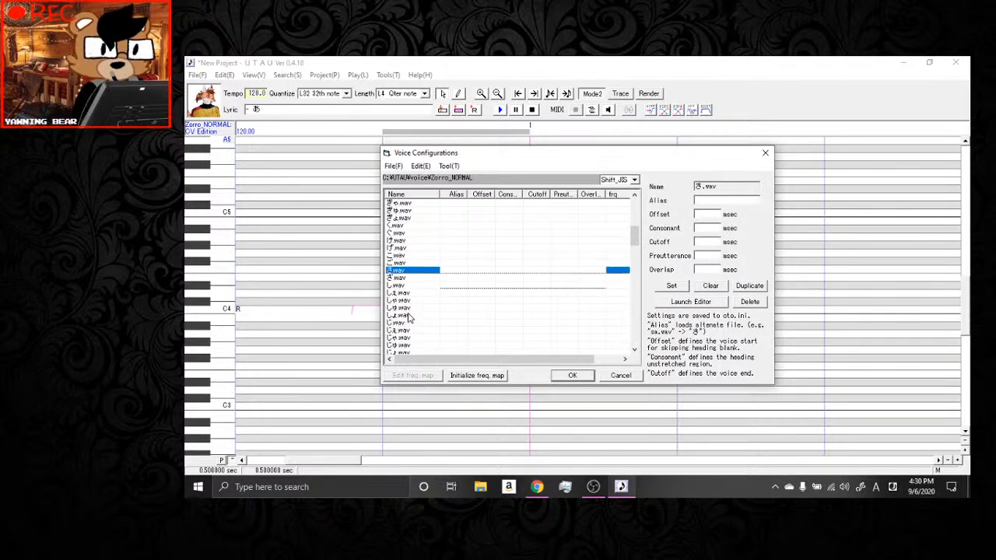
{"action": "scroll", "coordinate": [410, 319], "scroll_direction": "down", "scroll_amount": 6}
{"action": "scroll", "coordinate": [410, 317], "scroll_direction": "down", "scroll_amount": 5}
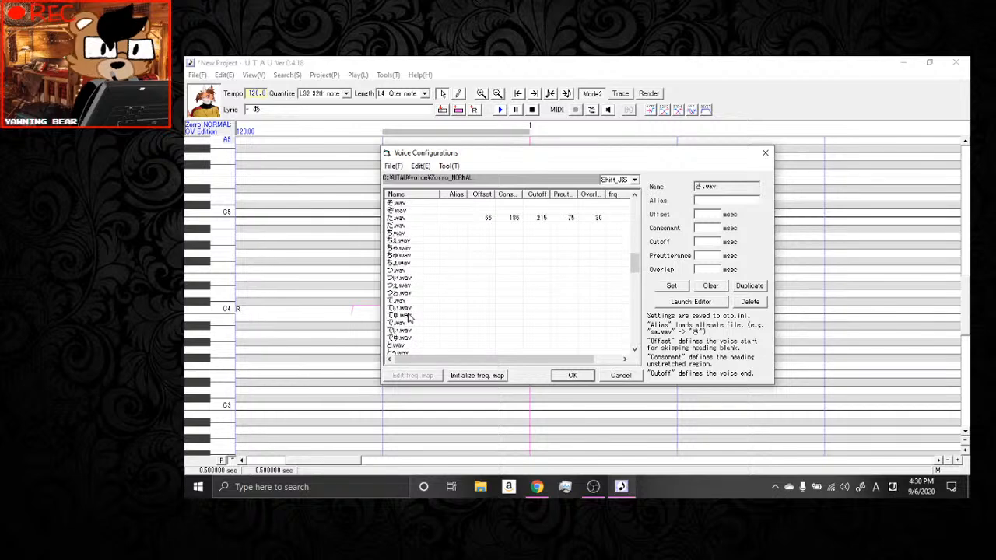
{"action": "scroll", "coordinate": [410, 319], "scroll_direction": "down", "scroll_amount": 6}
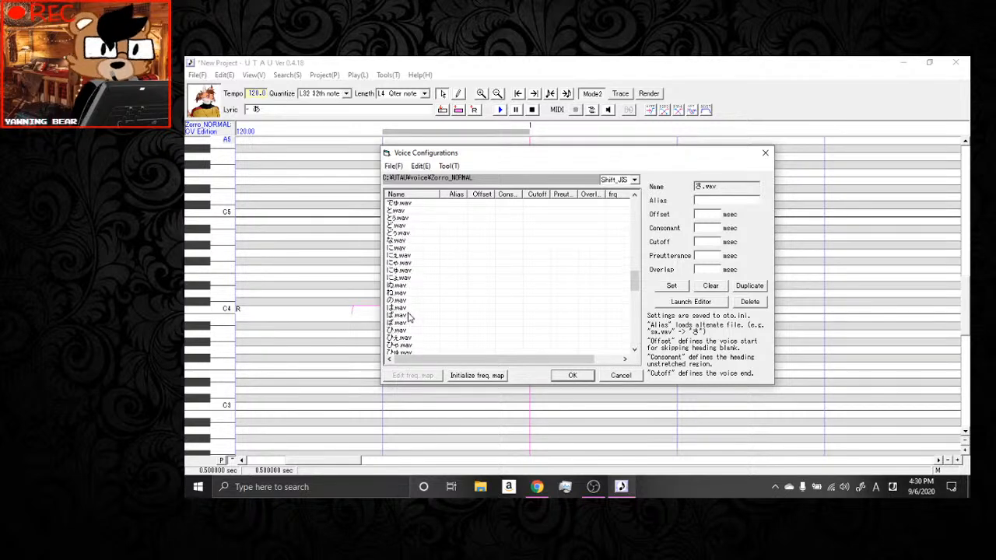
{"action": "scroll", "coordinate": [410, 318], "scroll_direction": "up", "scroll_amount": 1}
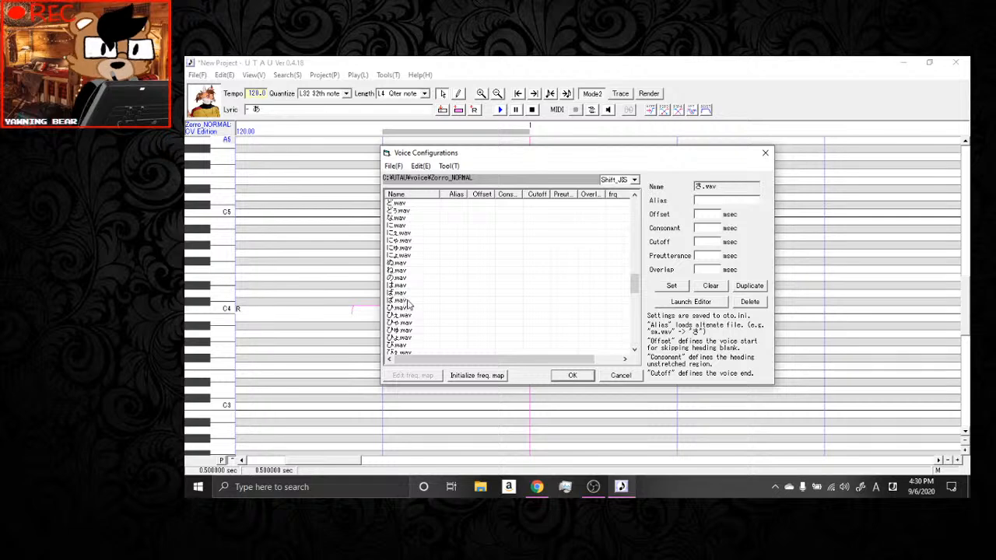
{"action": "scroll", "coordinate": [410, 305], "scroll_direction": "down", "scroll_amount": 3}
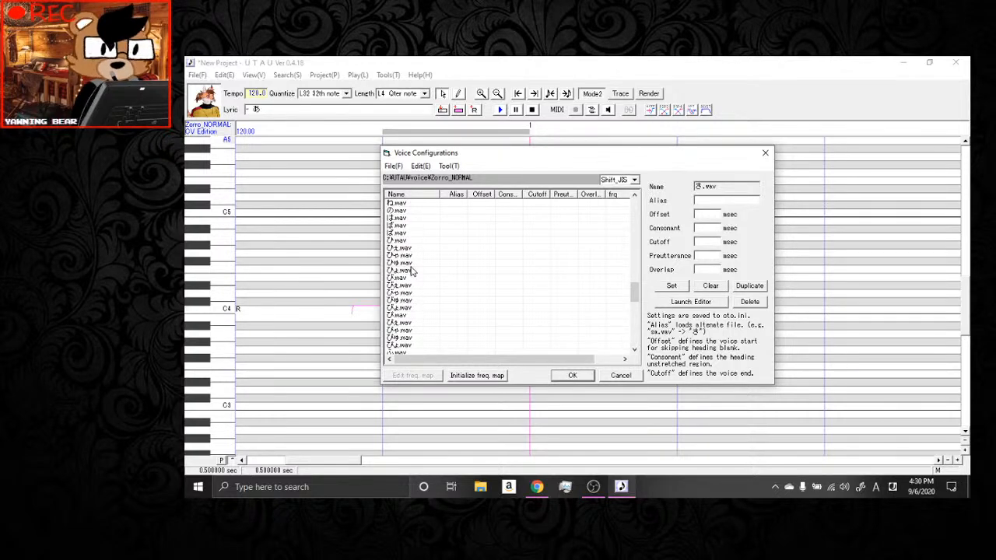
{"action": "scroll", "coordinate": [413, 270], "scroll_direction": "down", "scroll_amount": 2}
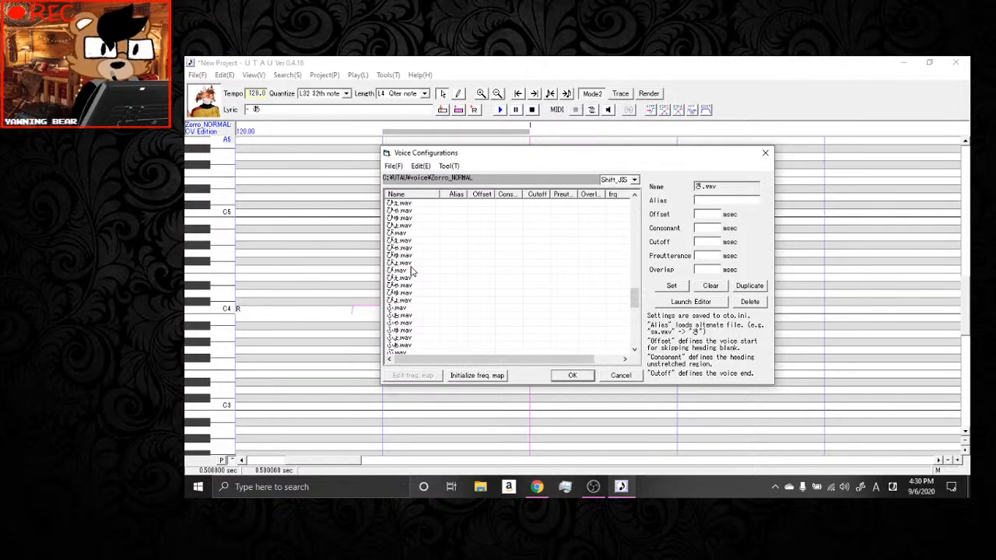
{"action": "scroll", "coordinate": [412, 270], "scroll_direction": "down", "scroll_amount": 2}
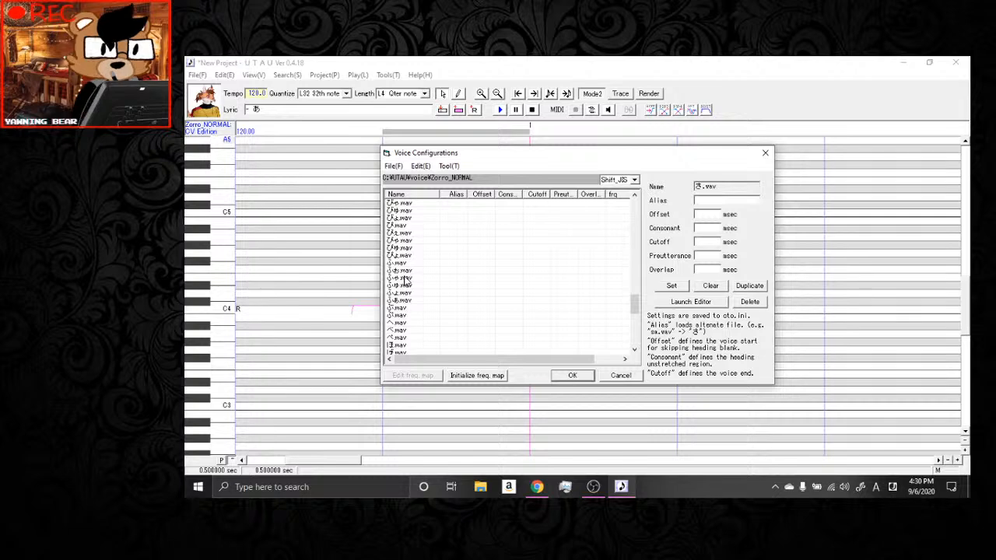
{"action": "scroll", "coordinate": [405, 282], "scroll_direction": "down", "scroll_amount": 3}
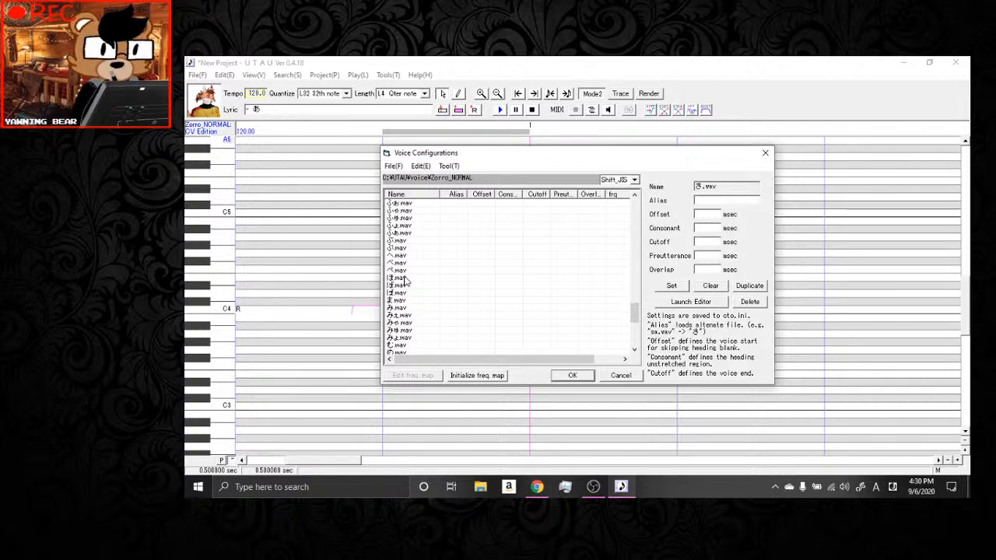
{"action": "scroll", "coordinate": [415, 285], "scroll_direction": "down", "scroll_amount": 3}
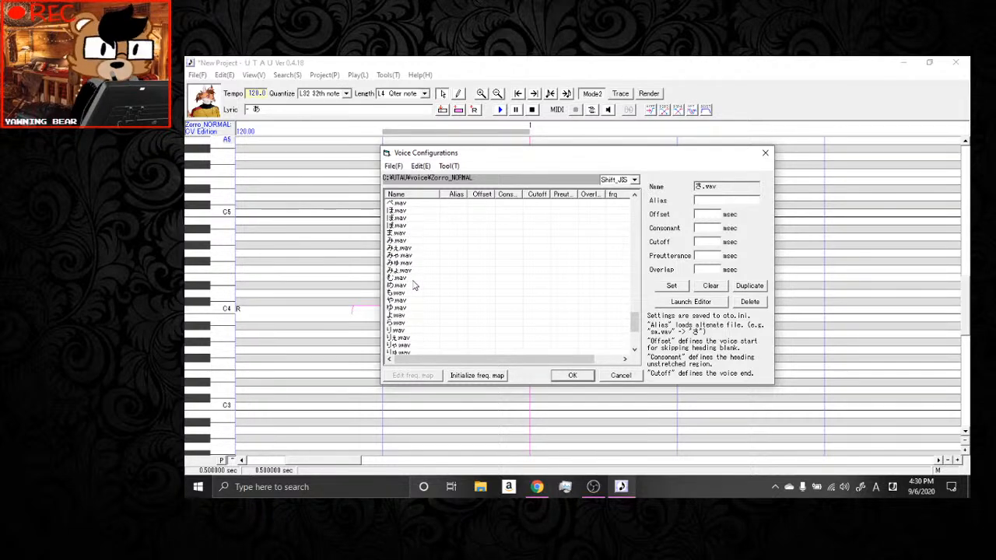
{"action": "scroll", "coordinate": [414, 286], "scroll_direction": "down", "scroll_amount": 2}
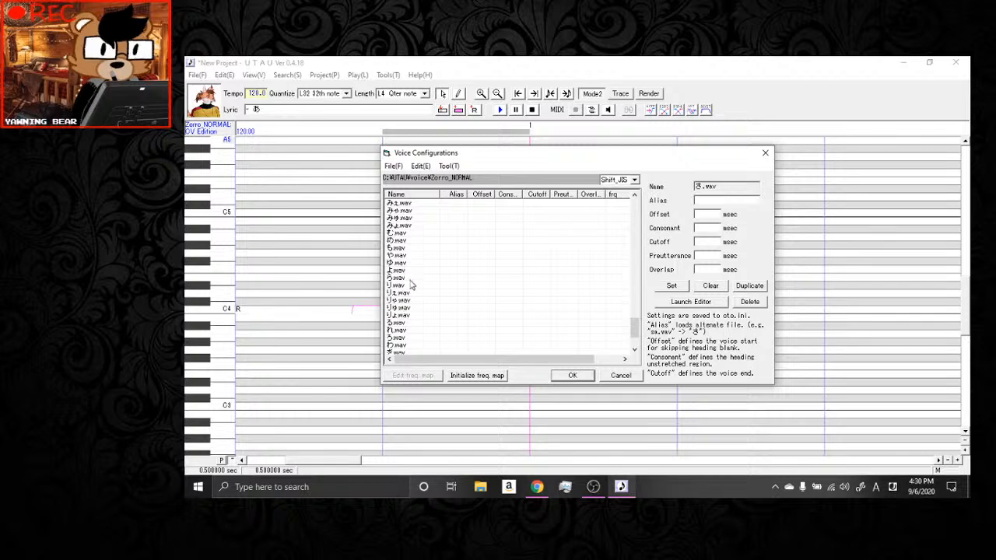
{"action": "left_click", "coordinate": [403, 277]}
{"action": "scroll", "coordinate": [413, 308], "scroll_direction": "down", "scroll_amount": 2}
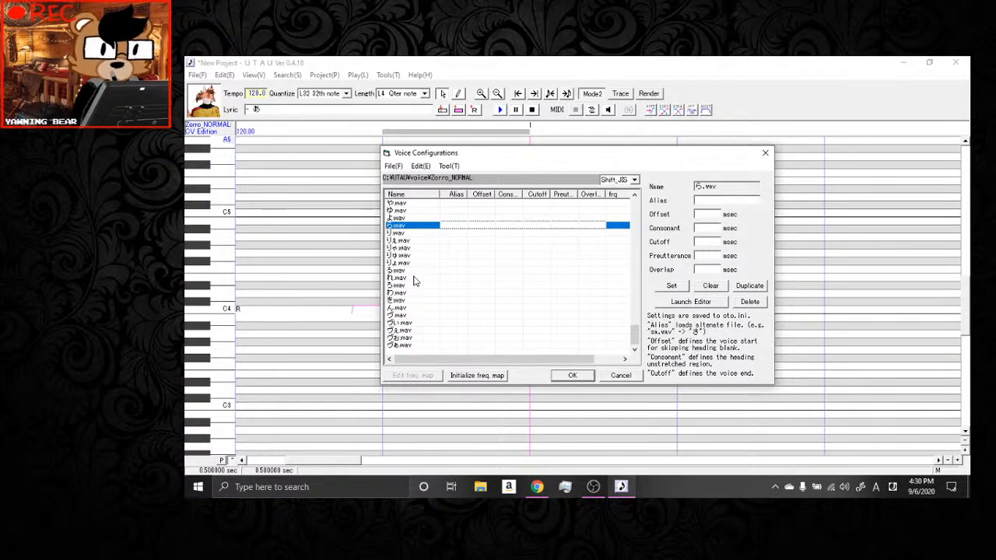
{"action": "scroll", "coordinate": [414, 282], "scroll_direction": "up", "scroll_amount": 15}
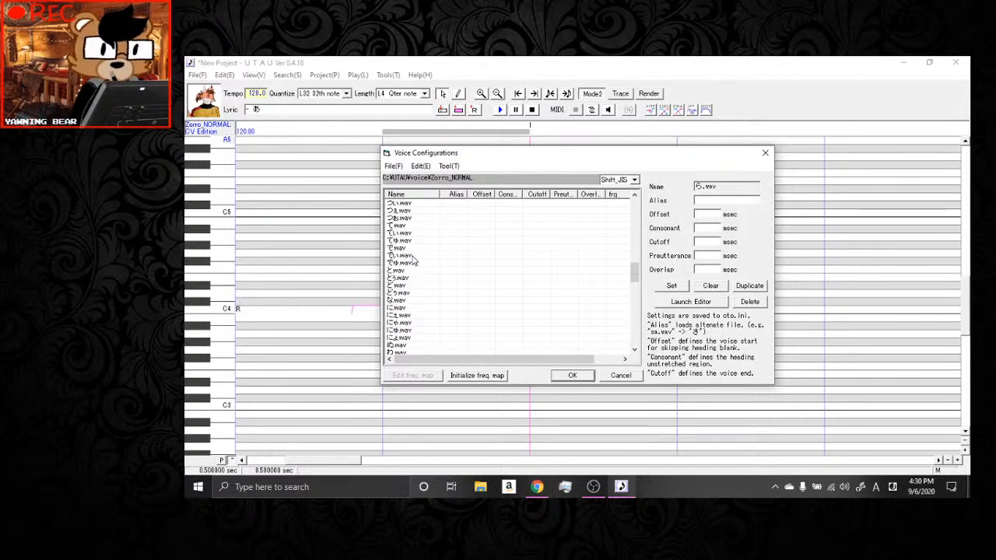
{"action": "scroll", "coordinate": [414, 260], "scroll_direction": "up", "scroll_amount": 8}
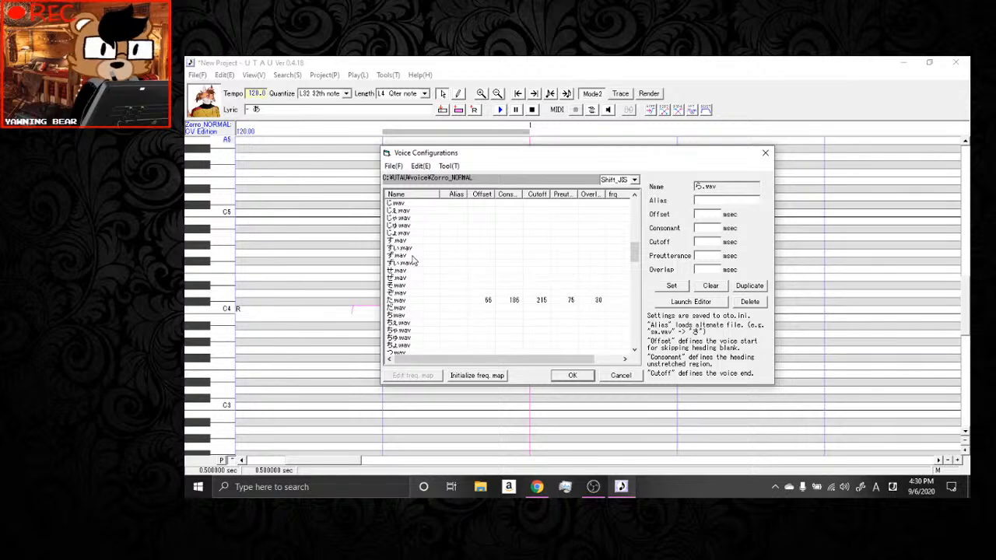
{"action": "scroll", "coordinate": [401, 266], "scroll_direction": "up", "scroll_amount": 3}
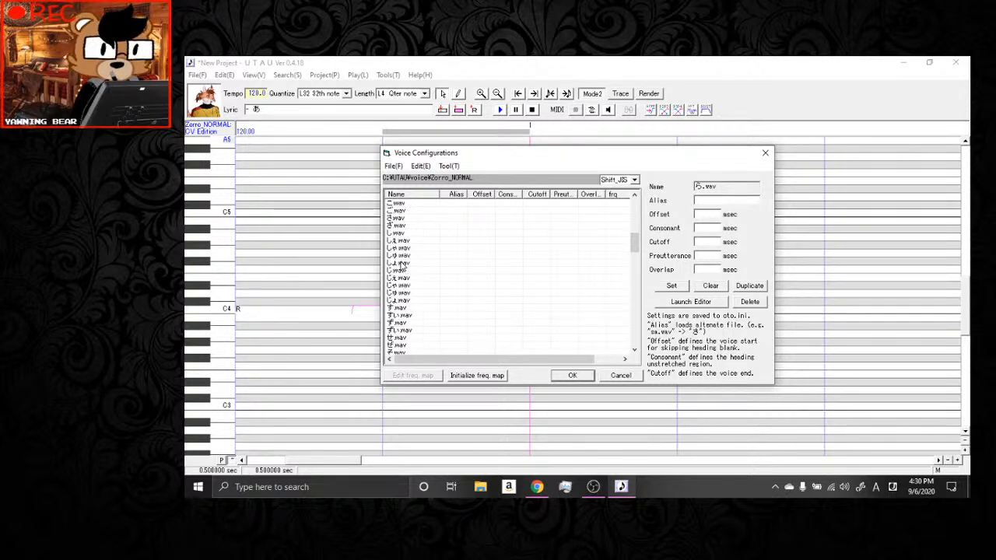
Open さ.wav in the voice editor, widen the editor window and show the recording as a spectrogram.
{"action": "left_click", "coordinate": [398, 241]}
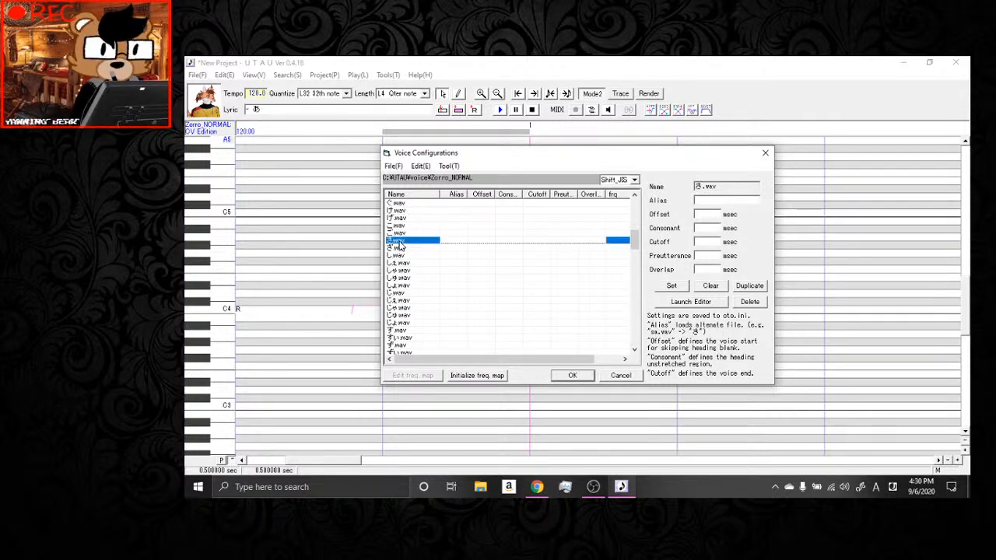
{"action": "left_click", "coordinate": [690, 301]}
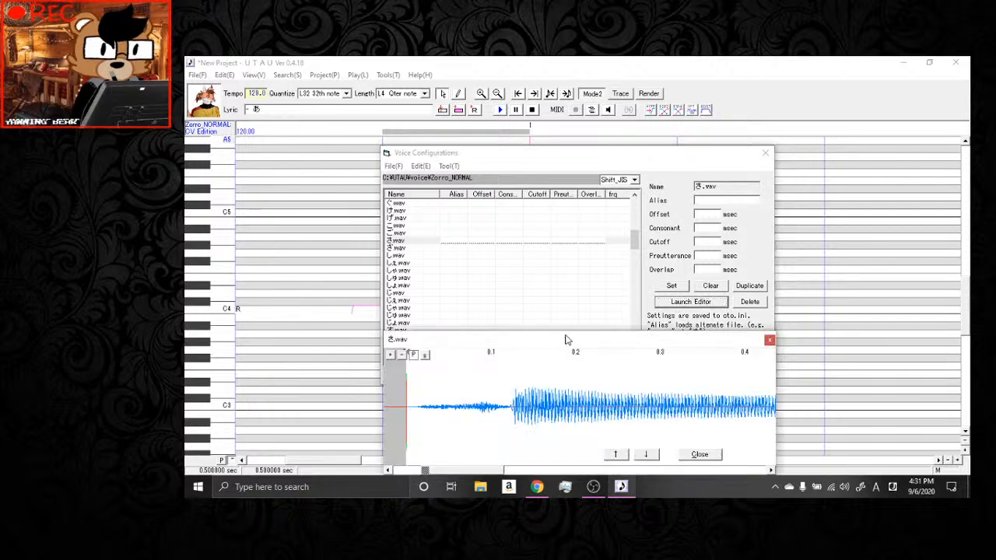
{"action": "left_click_drag", "start_coordinate": [574, 345], "coordinate": [387, 203]}
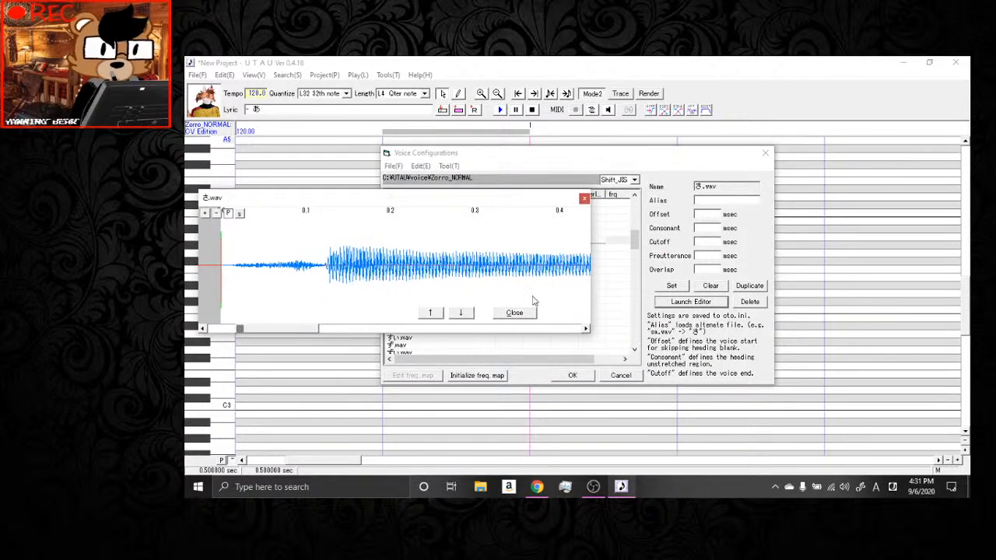
{"action": "left_click_drag", "start_coordinate": [594, 287], "coordinate": [955, 286]}
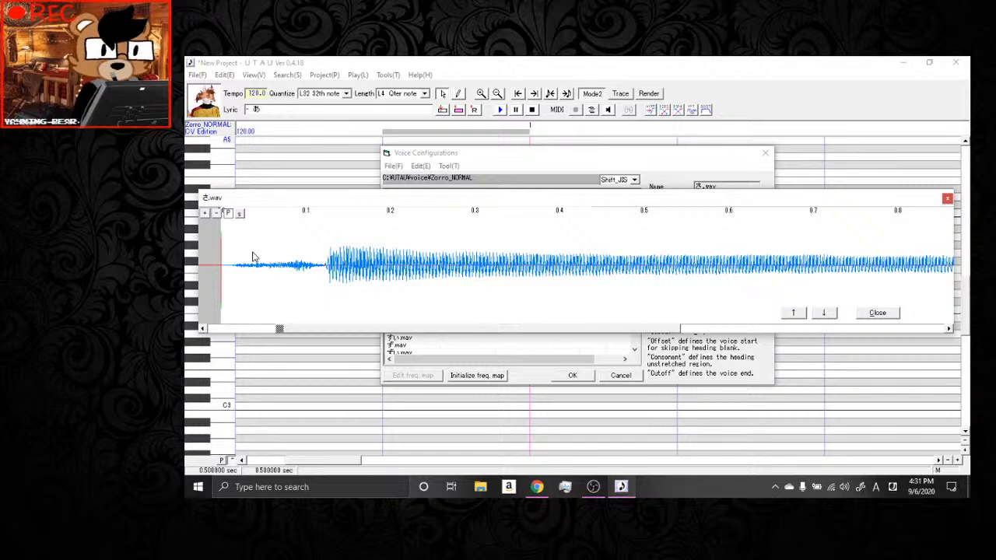
{"action": "left_click", "coordinate": [240, 216]}
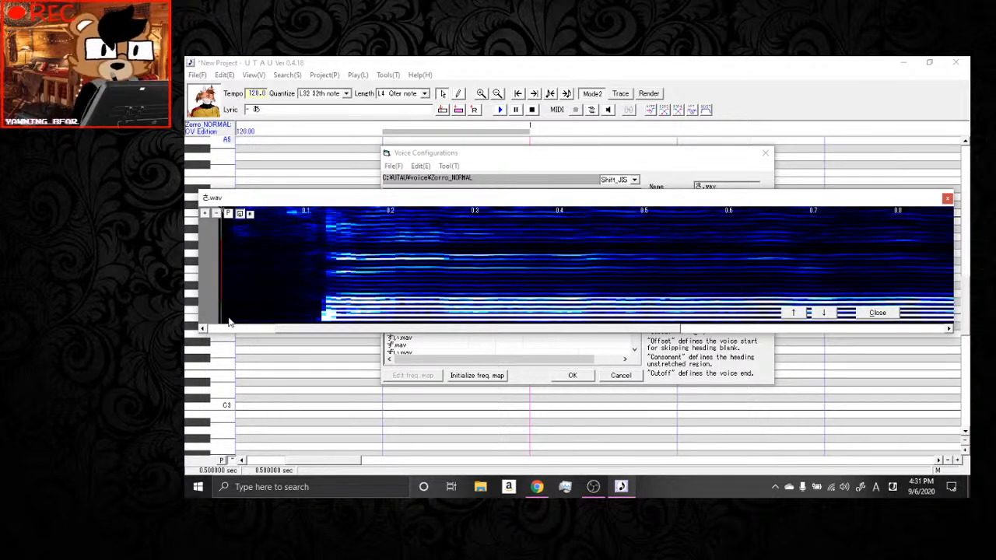
Using the waveform view, set さ.wav's consonant region to about 240 ms and its offset to about 11 ms.
{"action": "left_click", "coordinate": [240, 215]}
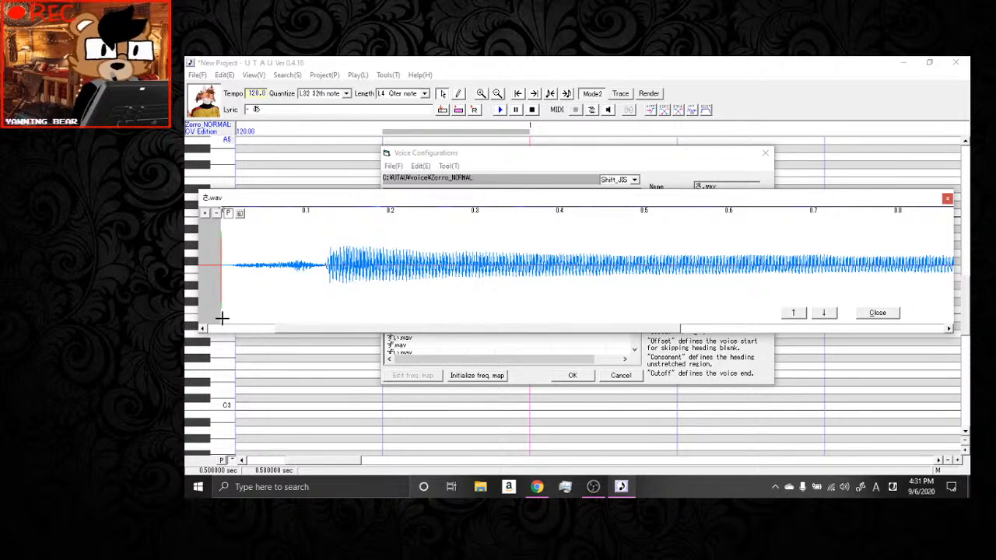
{"action": "left_click", "coordinate": [424, 314]}
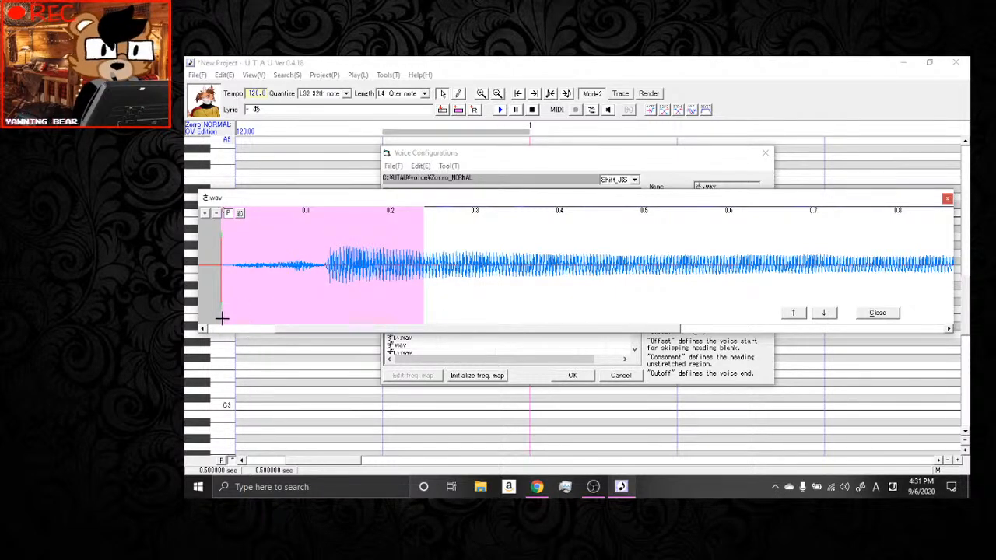
{"action": "left_click_drag", "start_coordinate": [222, 319], "coordinate": [227, 318]}
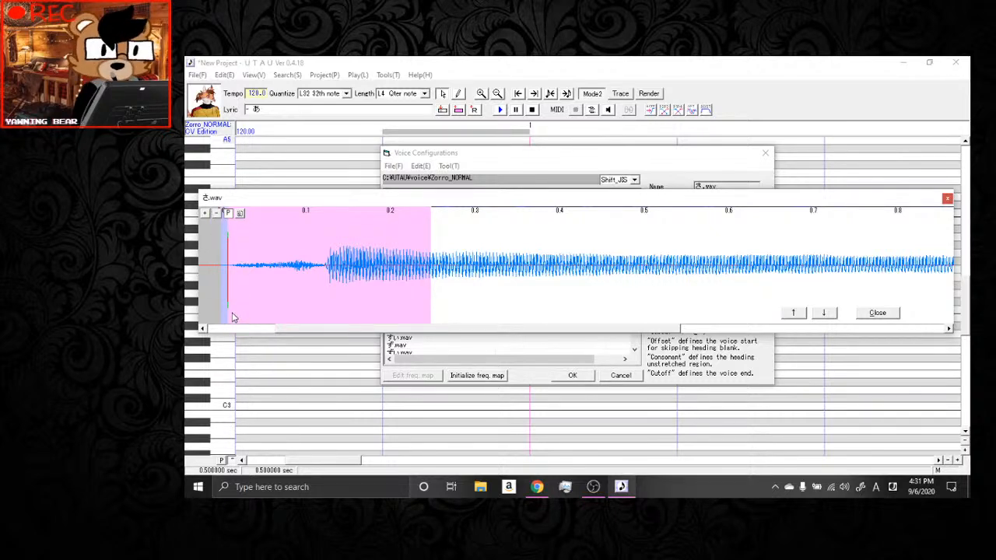
{"action": "left_click_drag", "start_coordinate": [229, 318], "coordinate": [232, 320]}
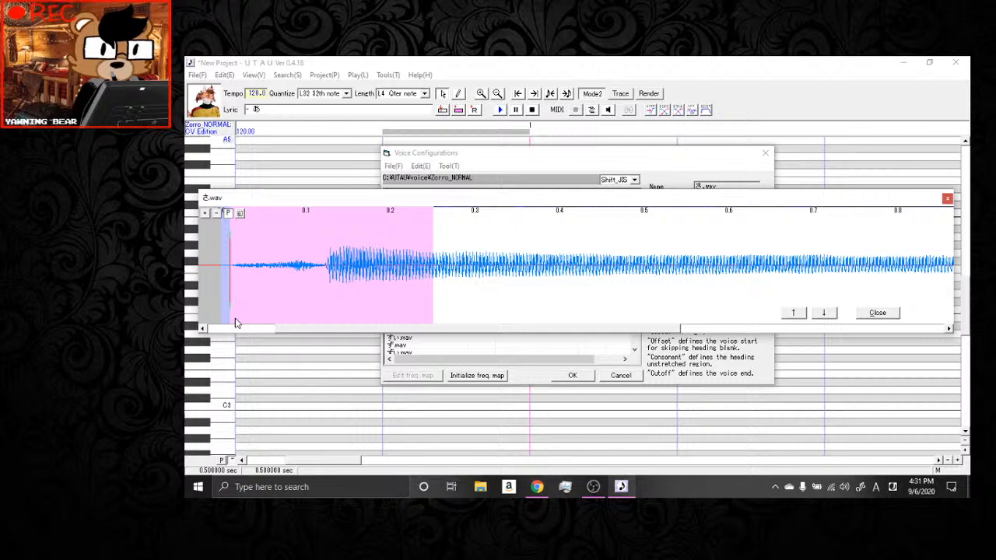
In the spectrogram, set さ.wav's preutterance to about 112 ms, overlap to 53 ms and cutoff to 190 ms, then close its editor.
{"action": "left_click", "coordinate": [240, 214]}
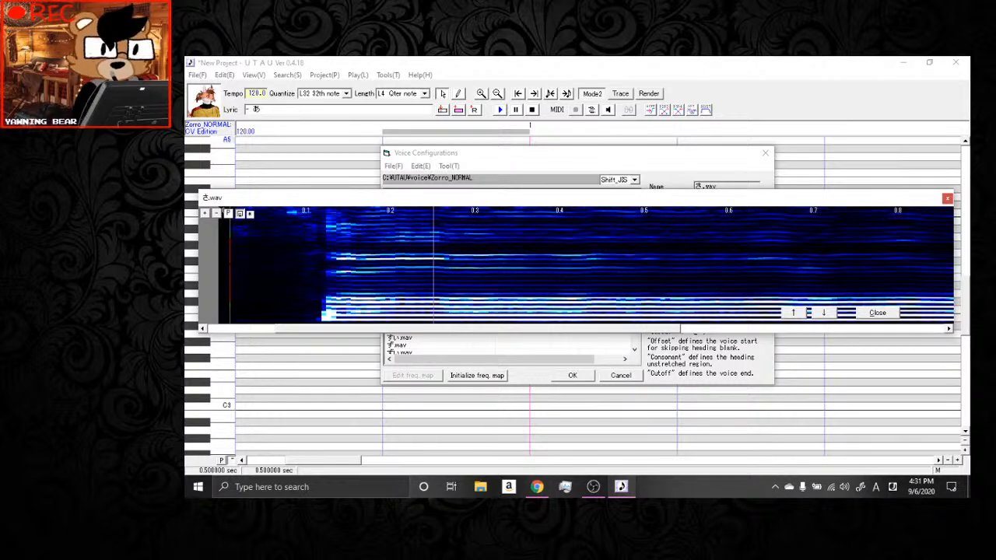
{"action": "left_click_drag", "start_coordinate": [230, 304], "coordinate": [286, 303]}
{"action": "left_click_drag", "start_coordinate": [285, 274], "coordinate": [324, 311]}
{"action": "left_click_drag", "start_coordinate": [229, 257], "coordinate": [275, 295]}
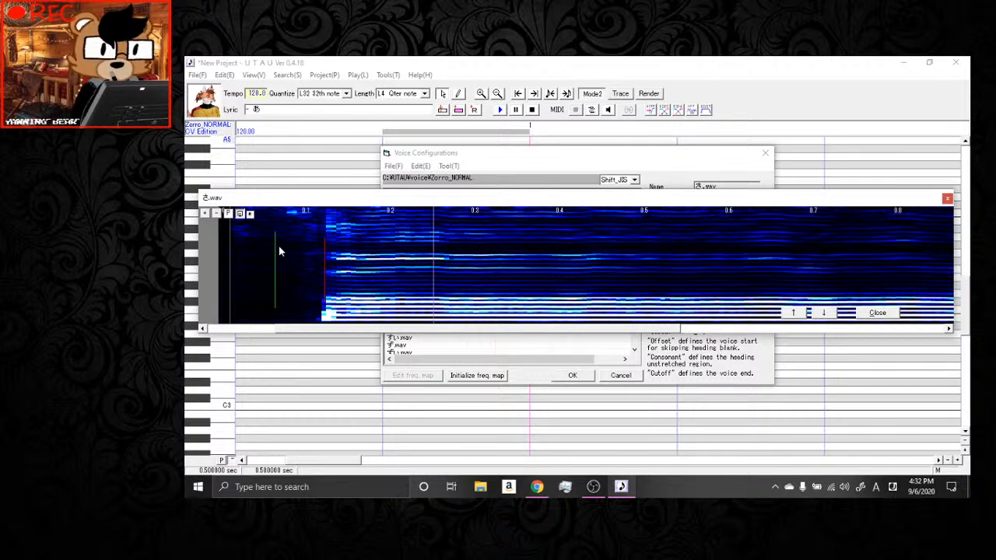
{"action": "mouse_move", "coordinate": [678, 327]}
{"action": "left_mouse_down"}
{"action": "mouse_move", "coordinate": [945, 320]}
{"action": "mouse_move", "coordinate": [751, 316]}
{"action": "left_mouse_up"}
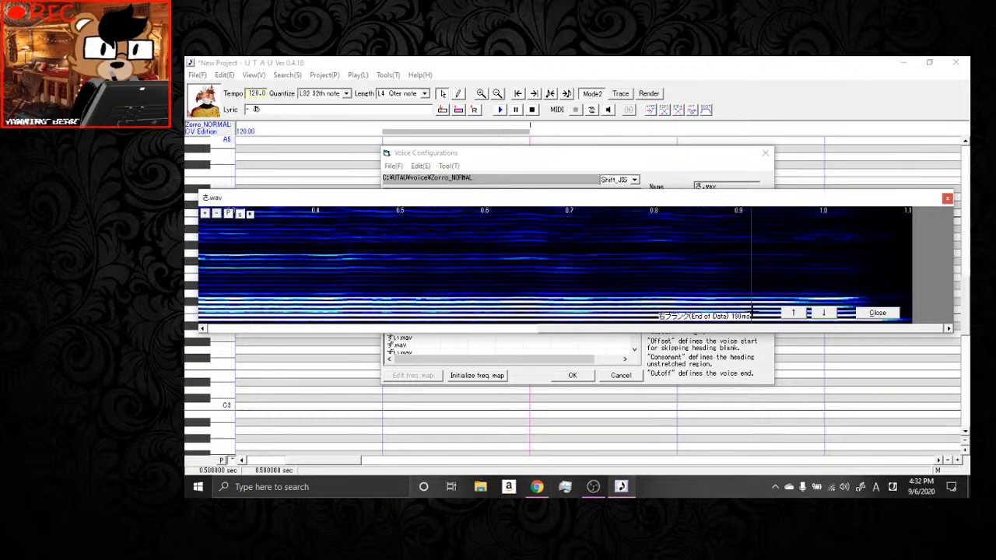
{"action": "left_click", "coordinate": [877, 312]}
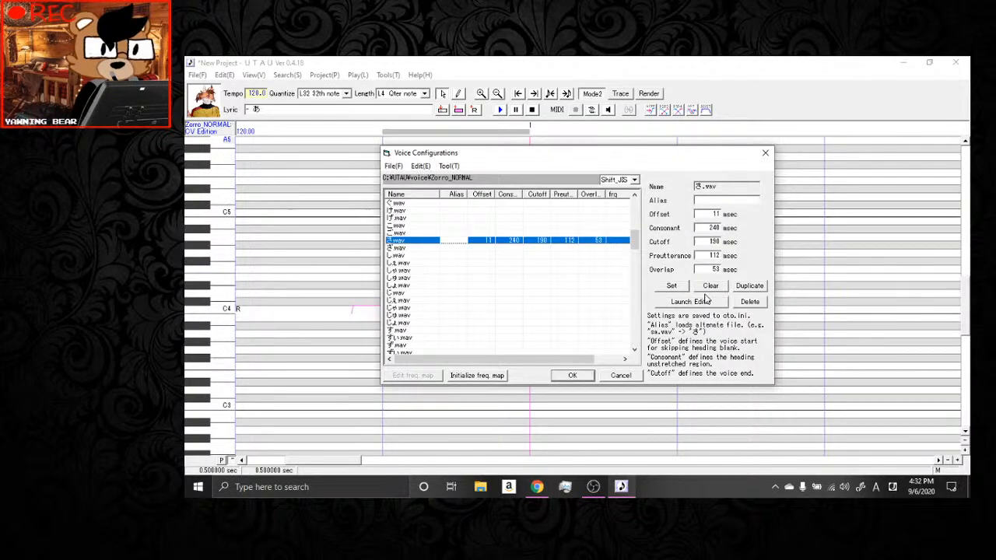
Open ざ.wav in the voice editor and widen the editor window to show more of the recording.
{"action": "left_click", "coordinate": [456, 248]}
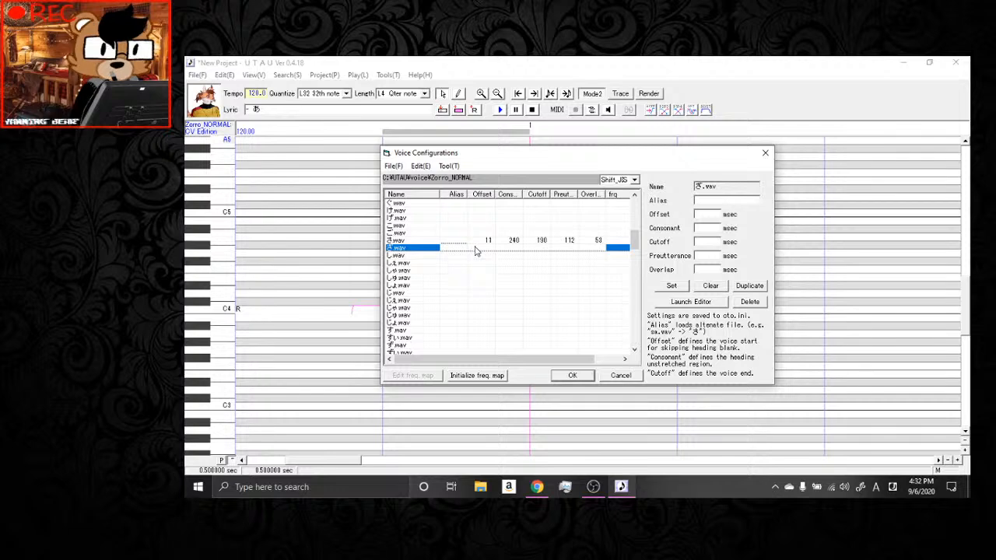
{"action": "left_click", "coordinate": [692, 302]}
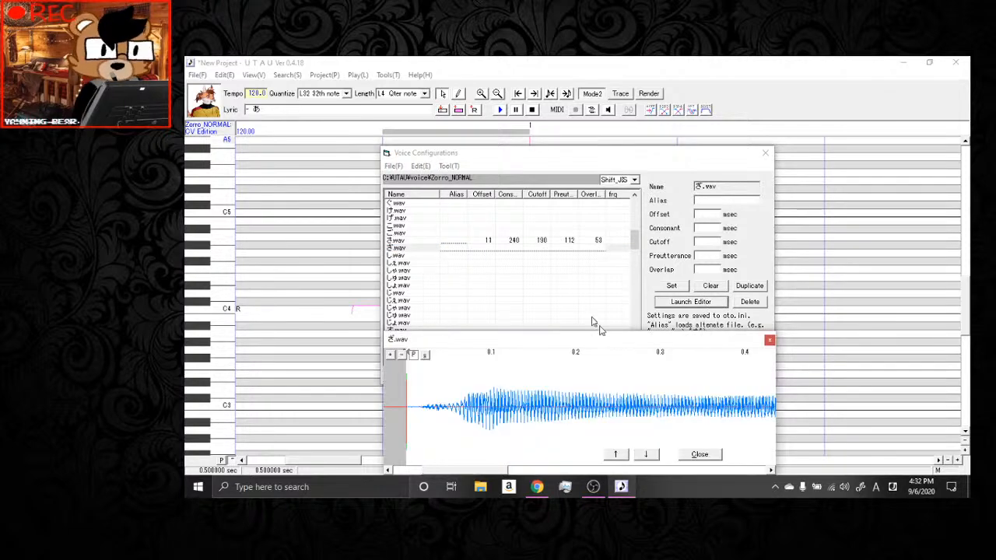
{"action": "left_click_drag", "start_coordinate": [603, 339], "coordinate": [419, 199]}
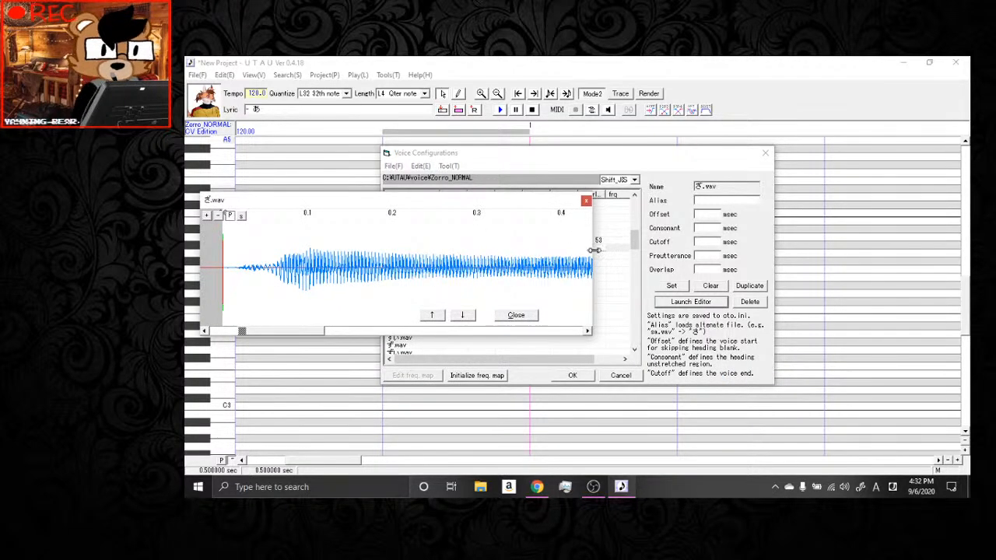
{"action": "left_click_drag", "start_coordinate": [594, 249], "coordinate": [850, 250]}
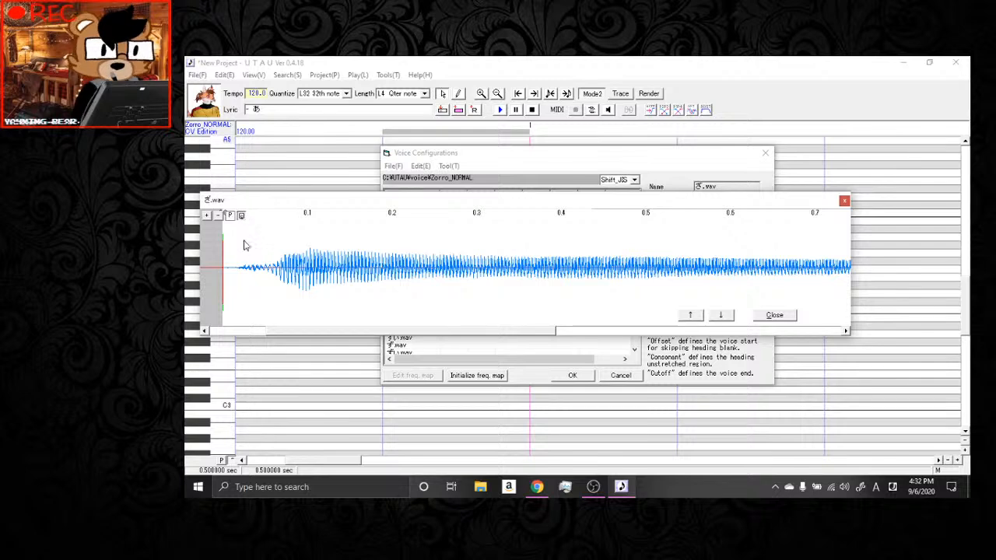
Set ざ.wav's consonant region to about 199 ms and its offset to about 12 ms, using the waveform view to place the offset.
{"action": "left_click_drag", "start_coordinate": [223, 321], "coordinate": [392, 308]}
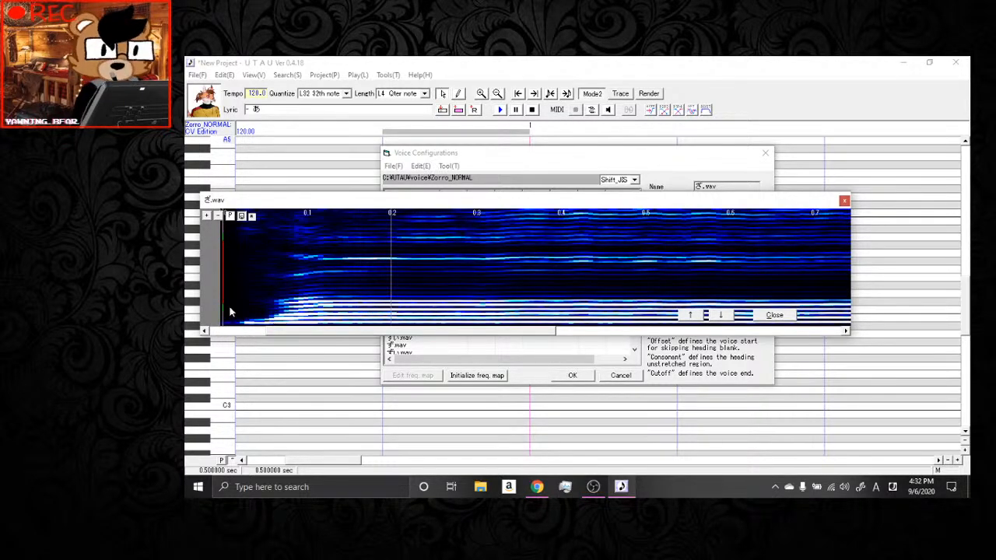
{"action": "left_click", "coordinate": [242, 217]}
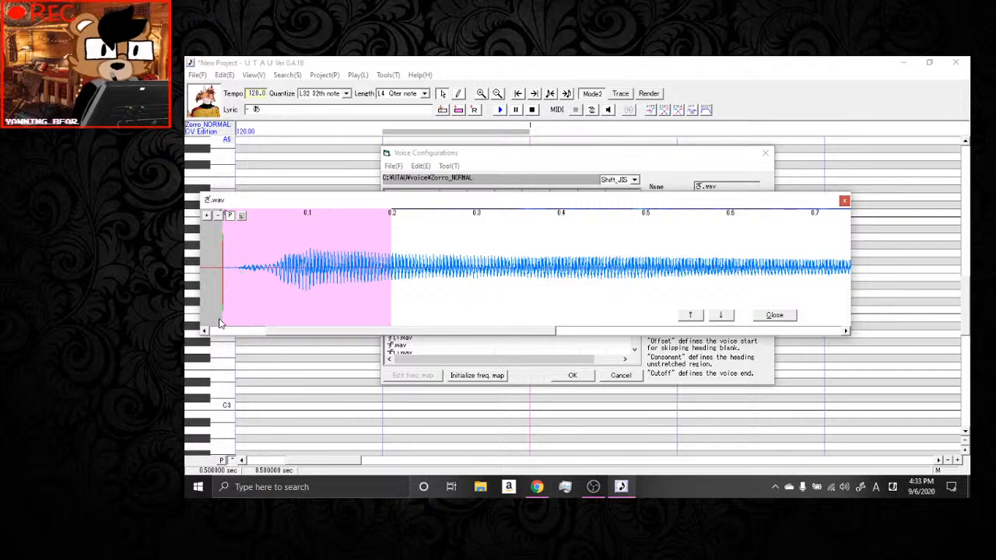
{"action": "left_click_drag", "start_coordinate": [221, 325], "coordinate": [233, 323]}
Set ざ.wav's preutterance to about 71 ms in the spectrogram, checking its position against the waveform.
{"action": "left_click", "coordinate": [240, 218]}
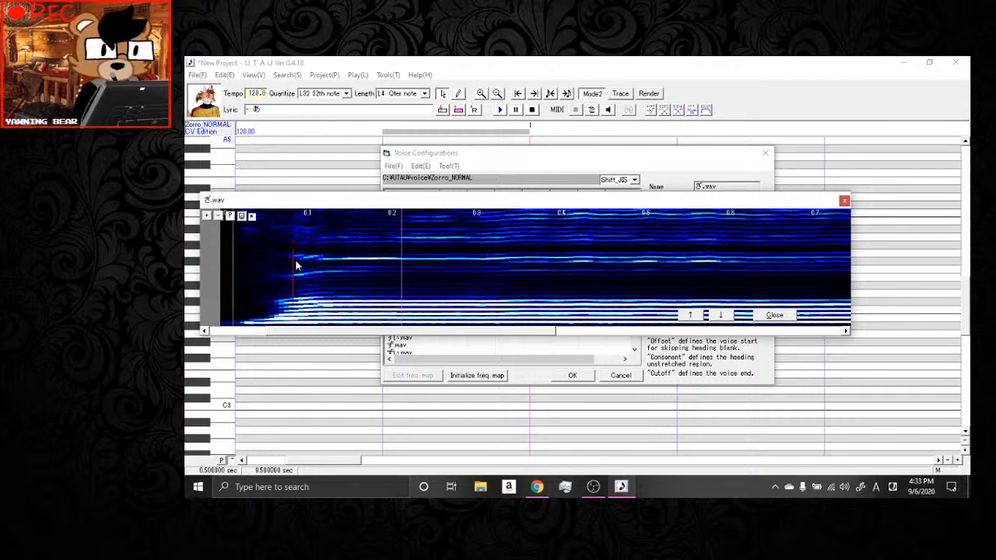
{"action": "left_click_drag", "start_coordinate": [293, 298], "coordinate": [267, 280]}
{"action": "left_click", "coordinate": [244, 218]}
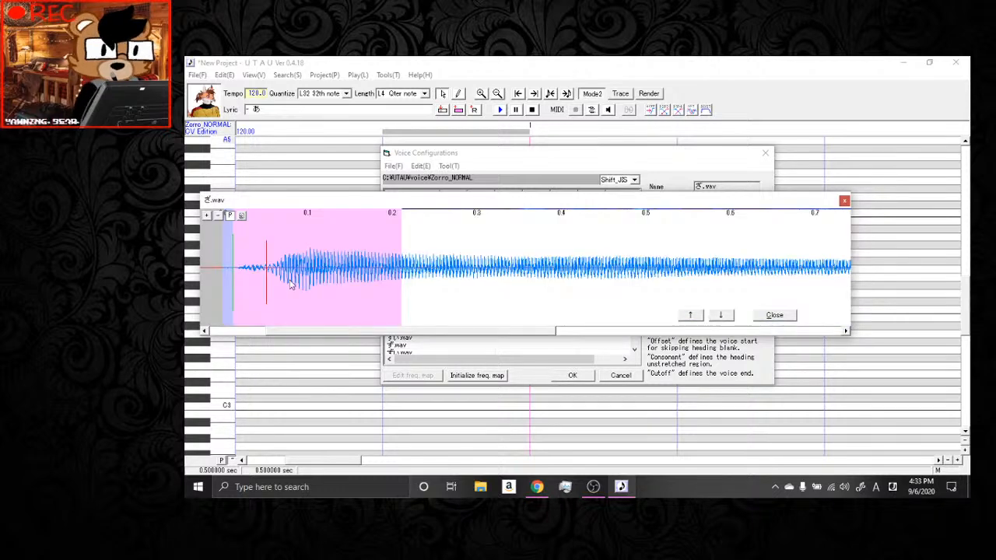
{"action": "left_click", "coordinate": [242, 218]}
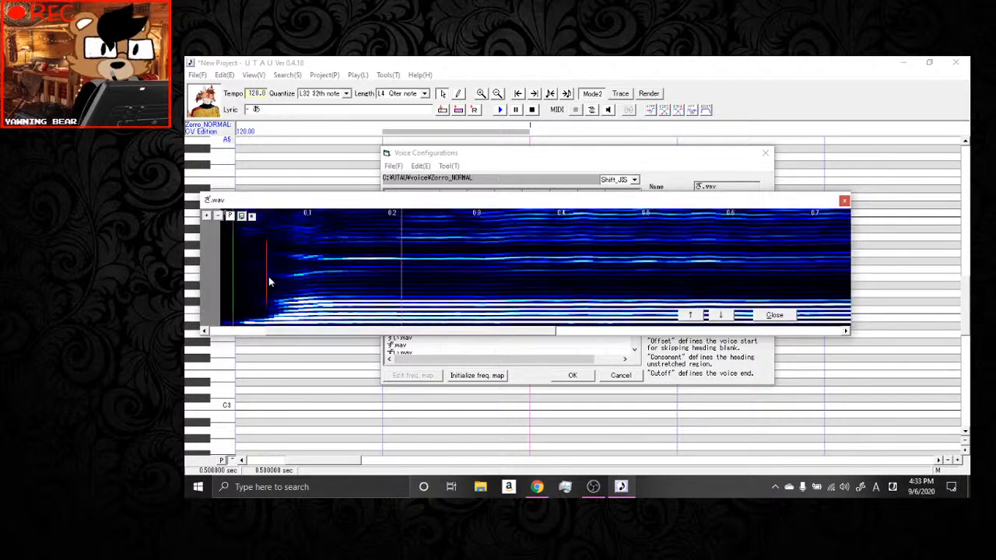
{"action": "left_click_drag", "start_coordinate": [267, 279], "coordinate": [293, 305]}
{"action": "left_click", "coordinate": [242, 218]}
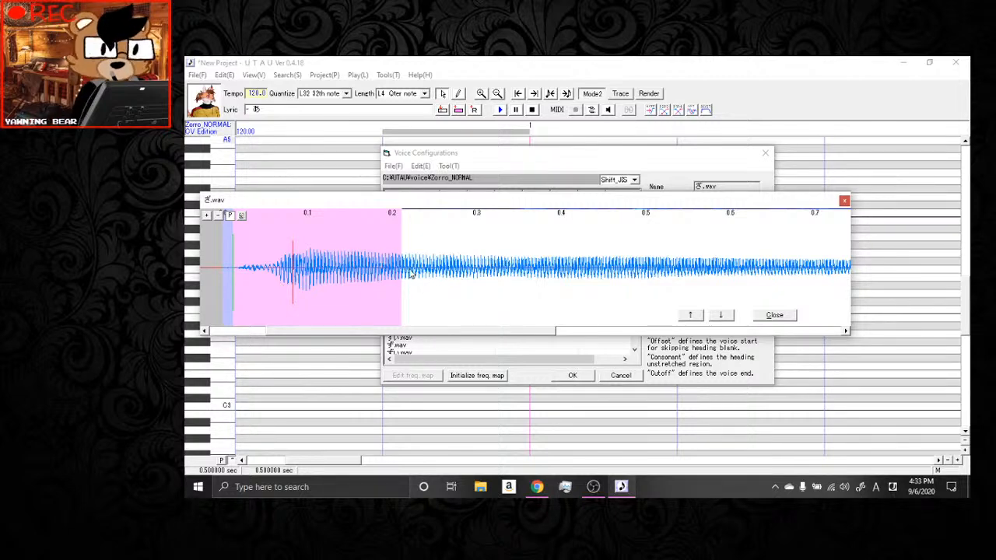
Compare ざ.wav's waveform and spectrogram, set its overlap to about 31 ms and close its editor.
{"action": "left_click", "coordinate": [241, 216]}
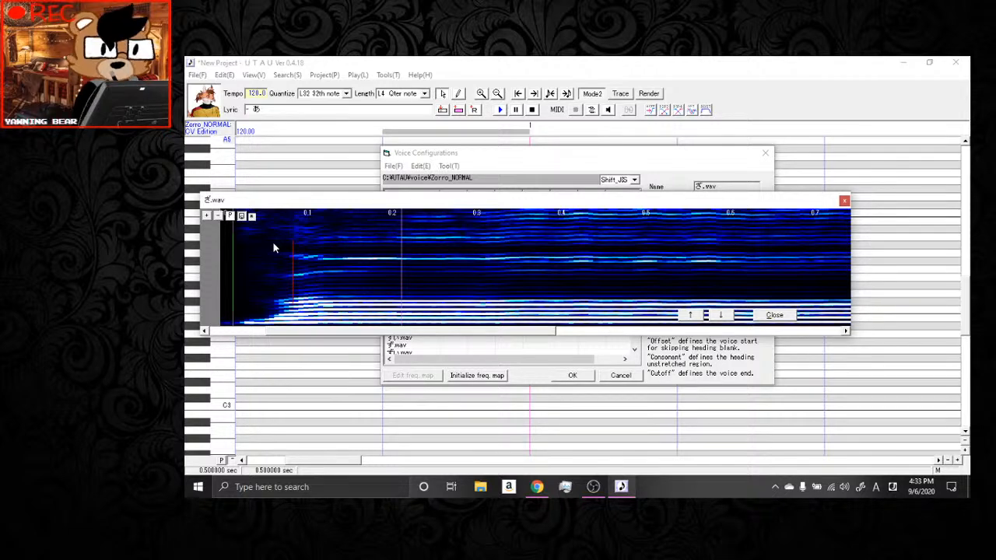
{"action": "left_click", "coordinate": [242, 217]}
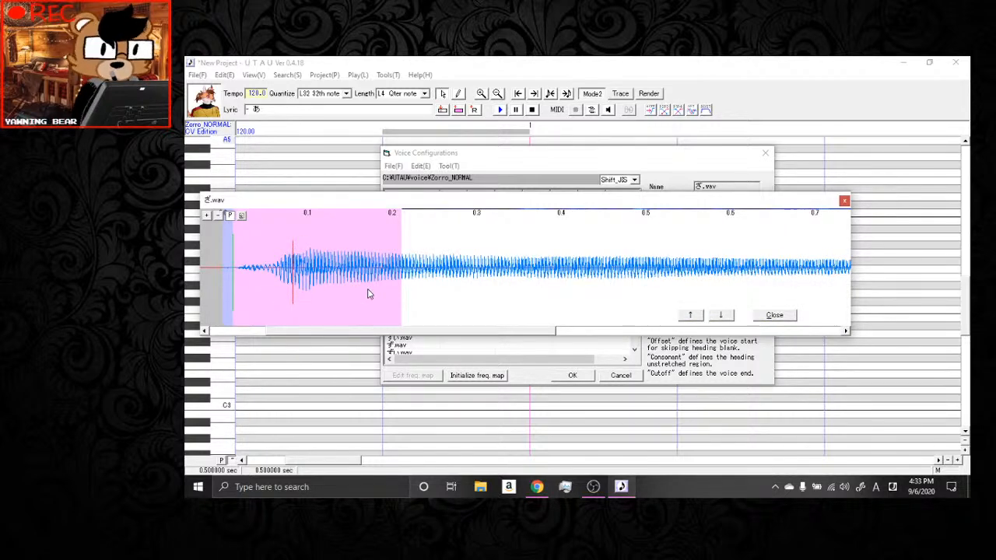
{"action": "left_click", "coordinate": [241, 218]}
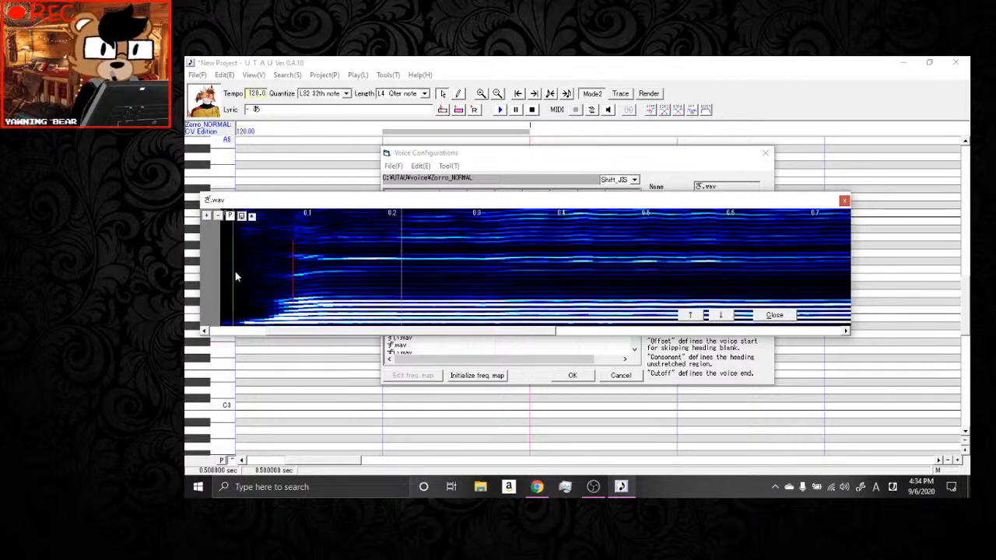
{"action": "mouse_move", "coordinate": [233, 277]}
{"action": "left_mouse_down"}
{"action": "mouse_move", "coordinate": [261, 304]}
{"action": "mouse_move", "coordinate": [259, 279]}
{"action": "left_mouse_up"}
{"action": "left_click", "coordinate": [774, 314]}
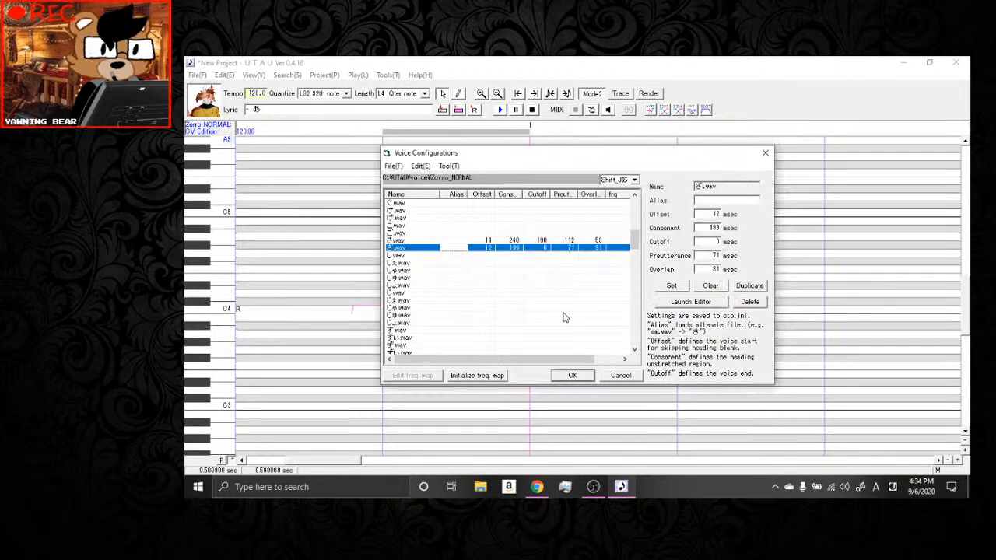
Open し.wav in the voice editor and widen the editor window to show more of the recording.
{"action": "left_click", "coordinate": [404, 256]}
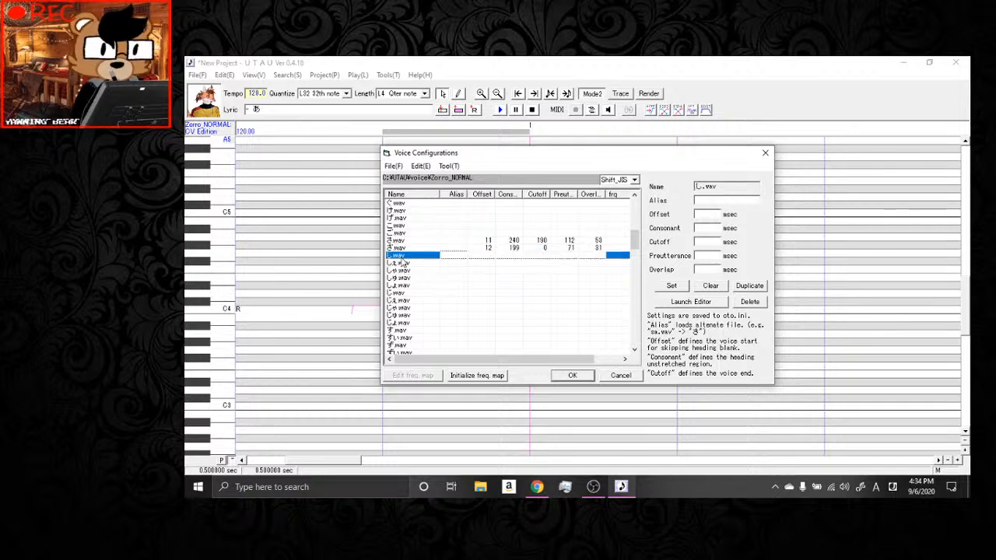
{"action": "left_click", "coordinate": [704, 302]}
{"action": "left_click_drag", "start_coordinate": [594, 339], "coordinate": [401, 210]}
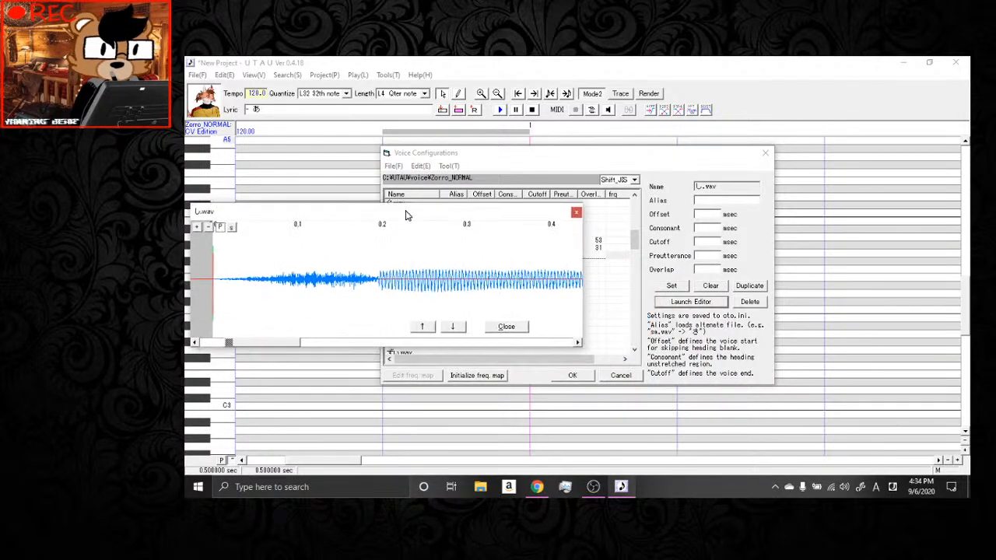
{"action": "left_click_drag", "start_coordinate": [579, 277], "coordinate": [948, 277]}
In the spectrogram, set し.wav's preutterance to about 188 ms and its overlap to about 99 ms.
{"action": "left_click", "coordinate": [228, 226]}
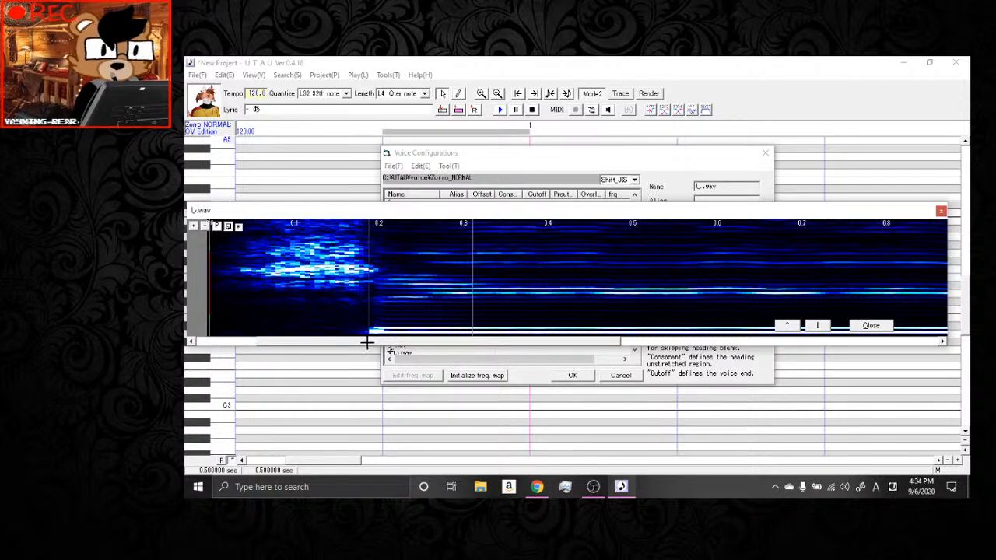
{"action": "left_click_drag", "start_coordinate": [369, 284], "coordinate": [368, 284]}
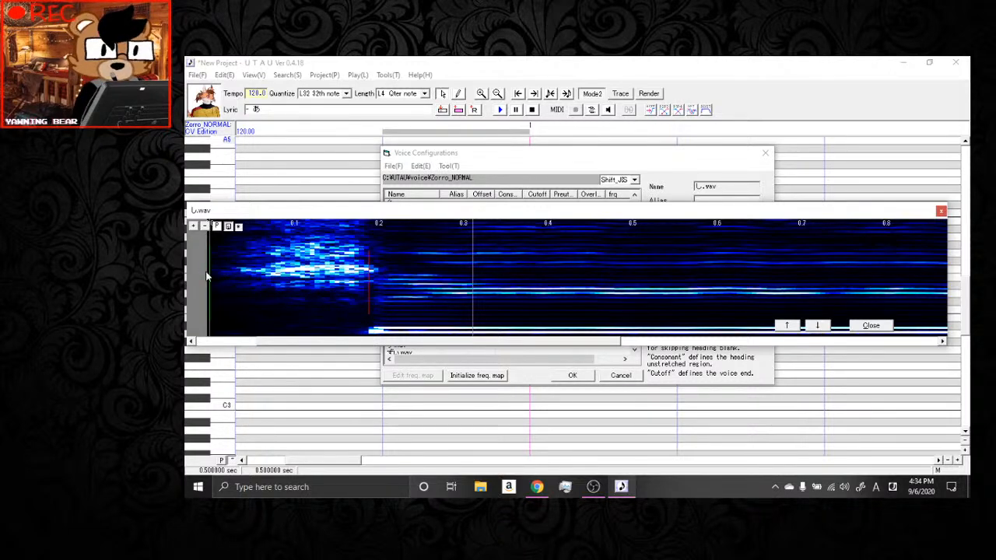
{"action": "left_click_drag", "start_coordinate": [204, 271], "coordinate": [293, 271]}
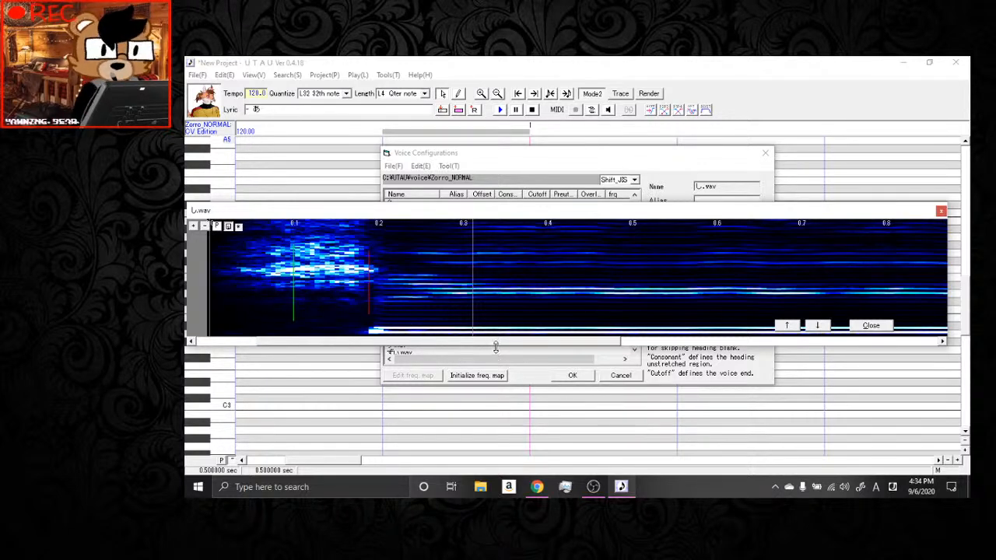
Set し.wav's cutoff to about 401 ms and its consonant region to about 321 ms, and close its editor.
{"action": "left_click_drag", "start_coordinate": [496, 342], "coordinate": [864, 313]}
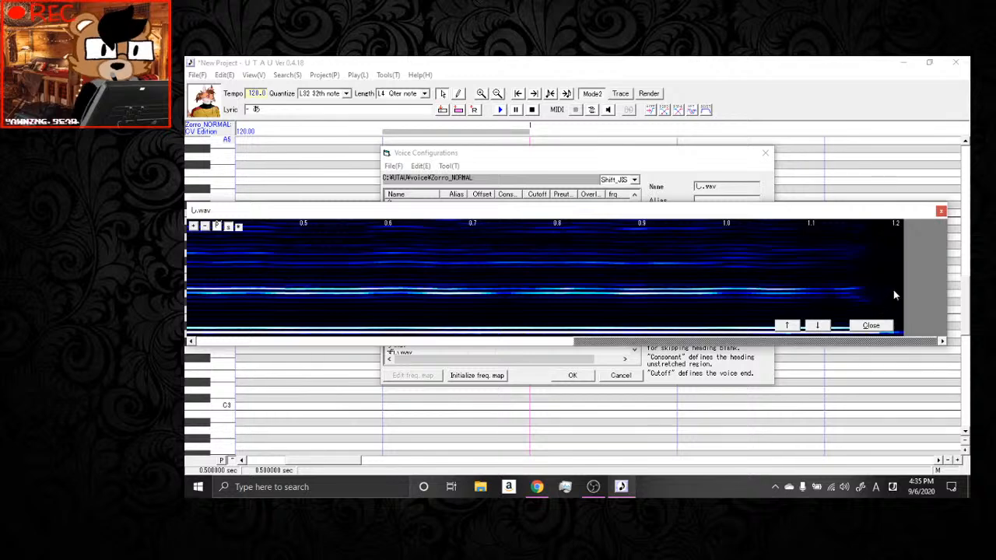
{"action": "left_click_drag", "start_coordinate": [903, 280], "coordinate": [565, 280]}
{"action": "left_click_drag", "start_coordinate": [797, 344], "coordinate": [444, 345]}
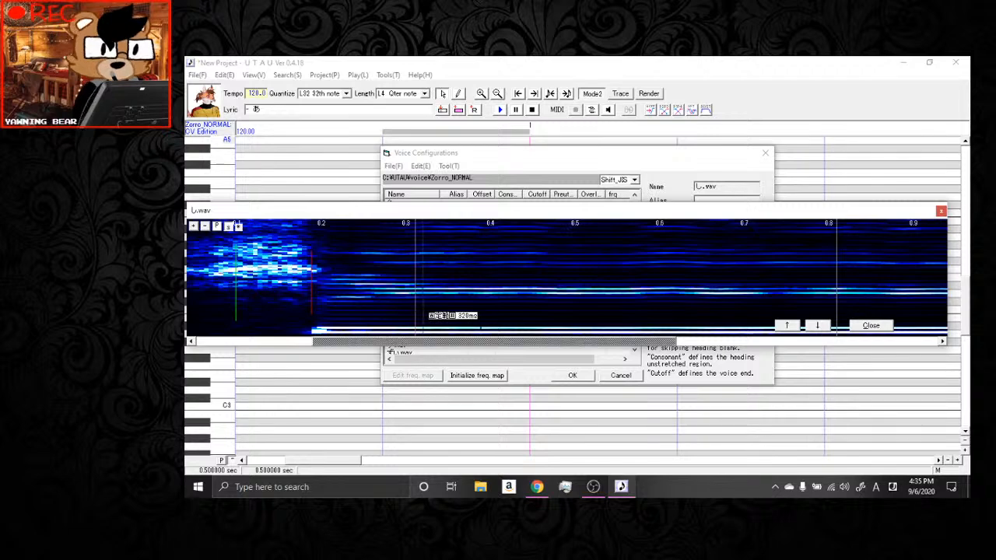
{"action": "left_click", "coordinate": [869, 327]}
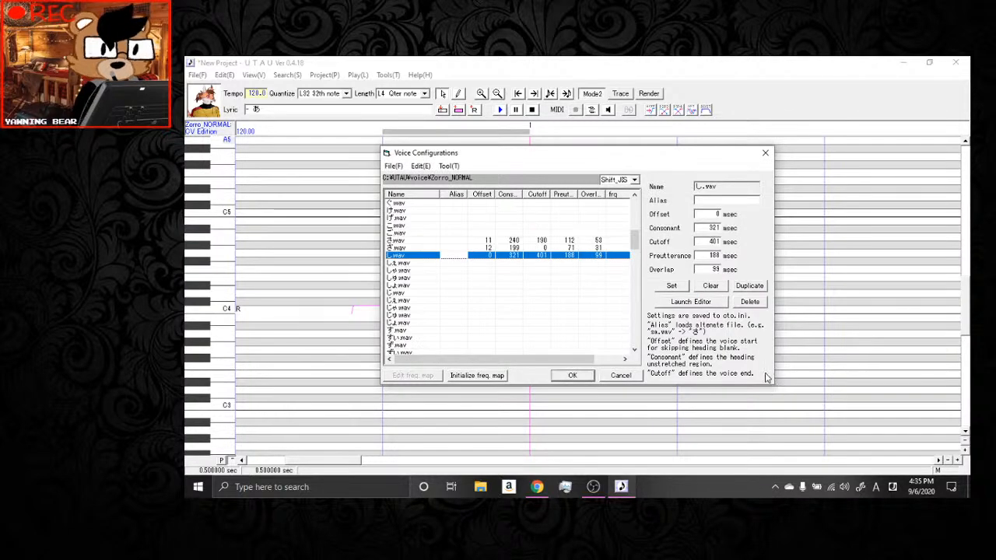
Find や.wav in the voice list, open it in the voice editor and widen the editor window.
{"action": "scroll", "coordinate": [467, 315], "scroll_direction": "down", "scroll_amount": 2}
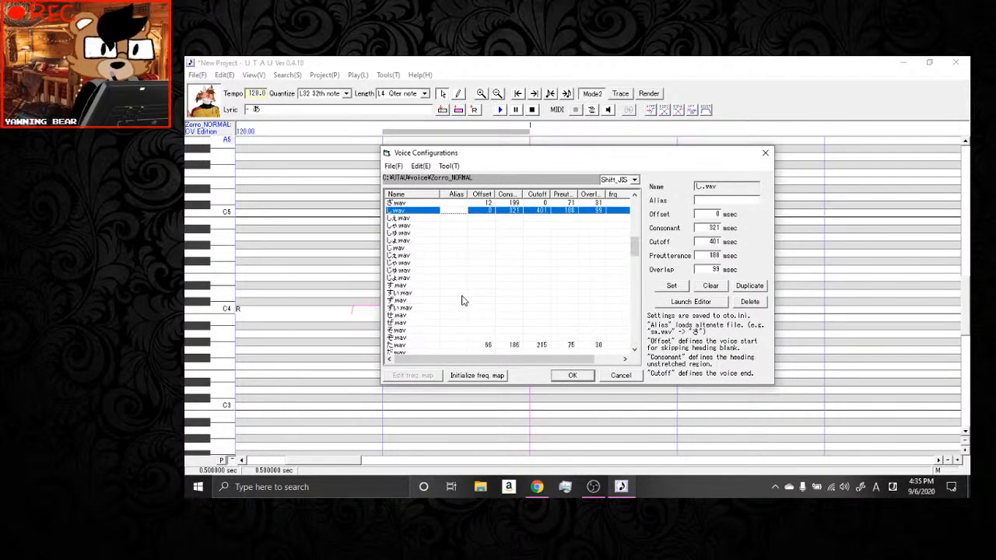
{"action": "left_click", "coordinate": [402, 287]}
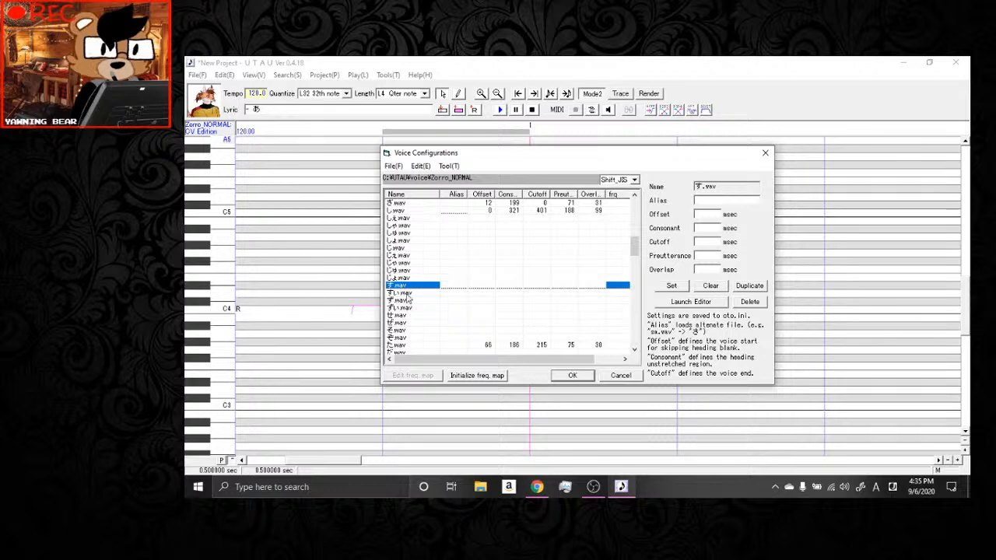
{"action": "scroll", "coordinate": [456, 306], "scroll_direction": "down", "scroll_amount": 1}
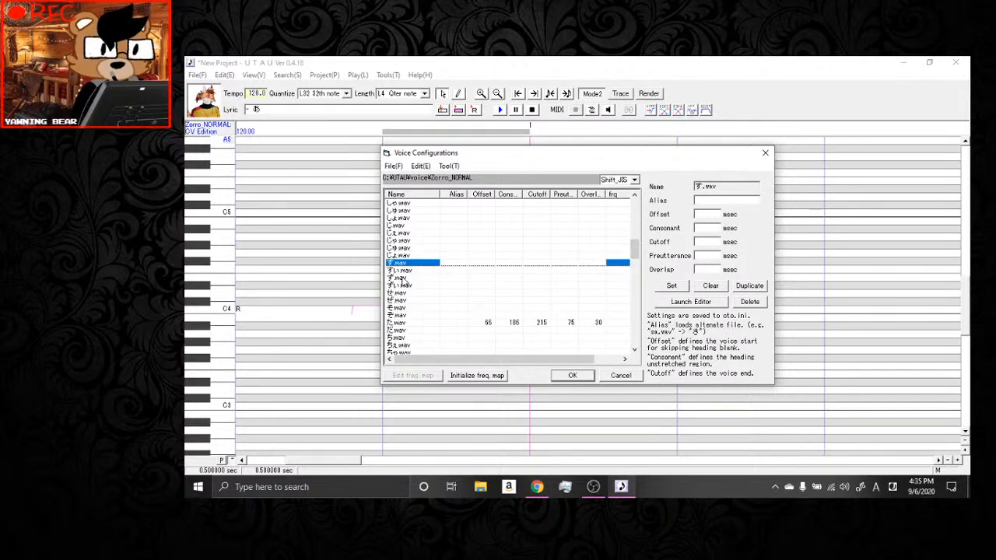
{"action": "left_click", "coordinate": [405, 279]}
{"action": "scroll", "coordinate": [444, 299], "scroll_direction": "down", "scroll_amount": 2}
{"action": "scroll", "coordinate": [424, 289], "scroll_direction": "down", "scroll_amount": 8}
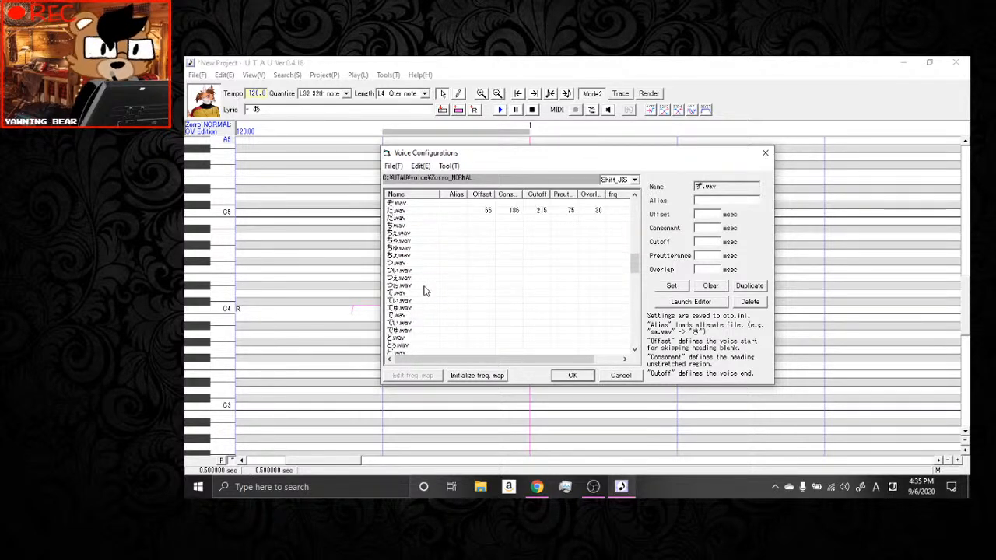
{"action": "scroll", "coordinate": [424, 291], "scroll_direction": "down", "scroll_amount": 3}
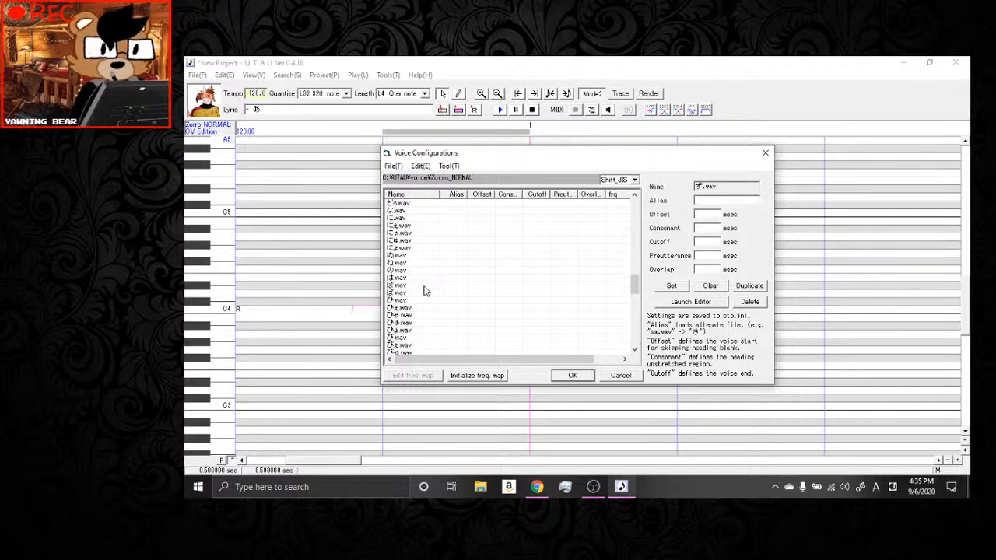
{"action": "scroll", "coordinate": [424, 290], "scroll_direction": "down", "scroll_amount": 5}
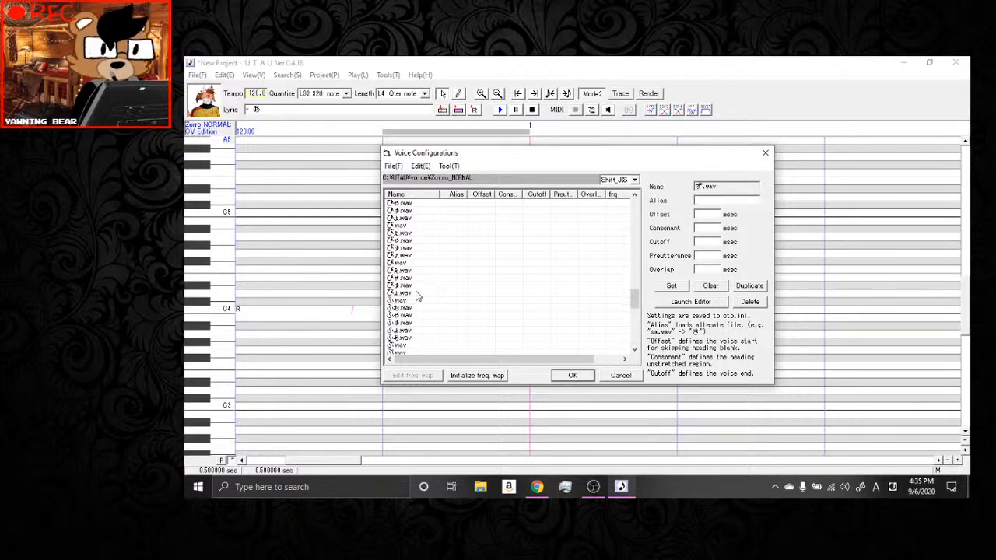
{"action": "scroll", "coordinate": [416, 296], "scroll_direction": "down", "scroll_amount": 5}
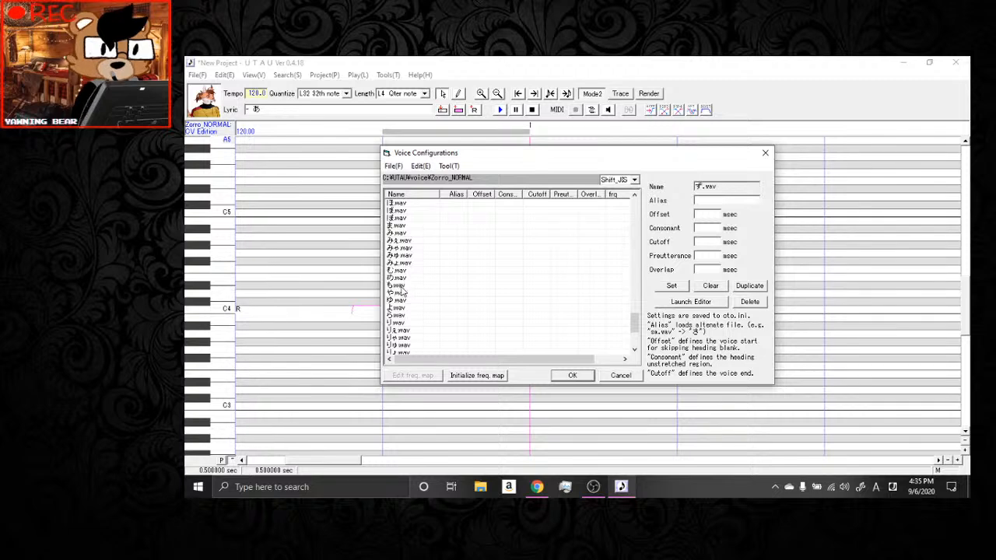
{"action": "left_click", "coordinate": [398, 293]}
{"action": "left_click", "coordinate": [691, 301]}
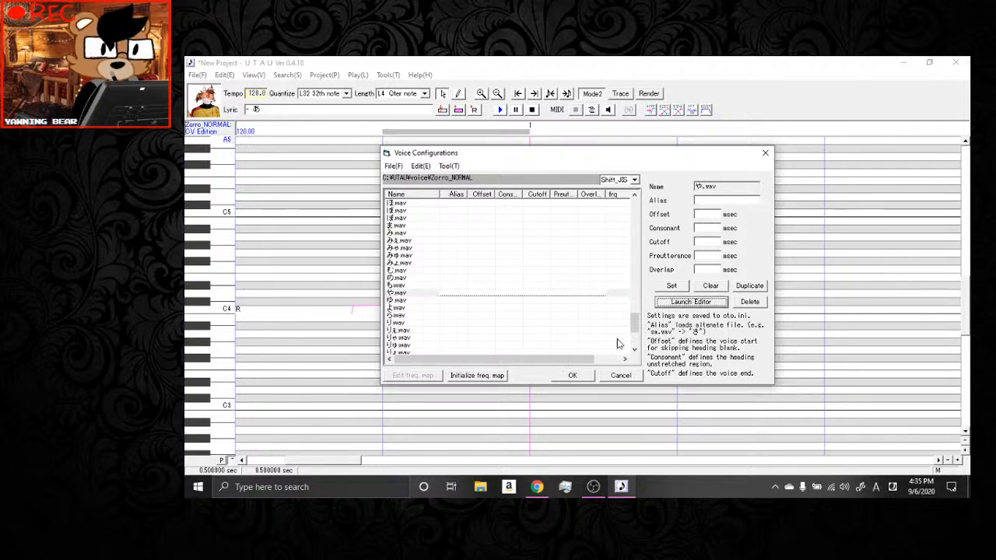
{"action": "left_click_drag", "start_coordinate": [564, 343], "coordinate": [416, 212]}
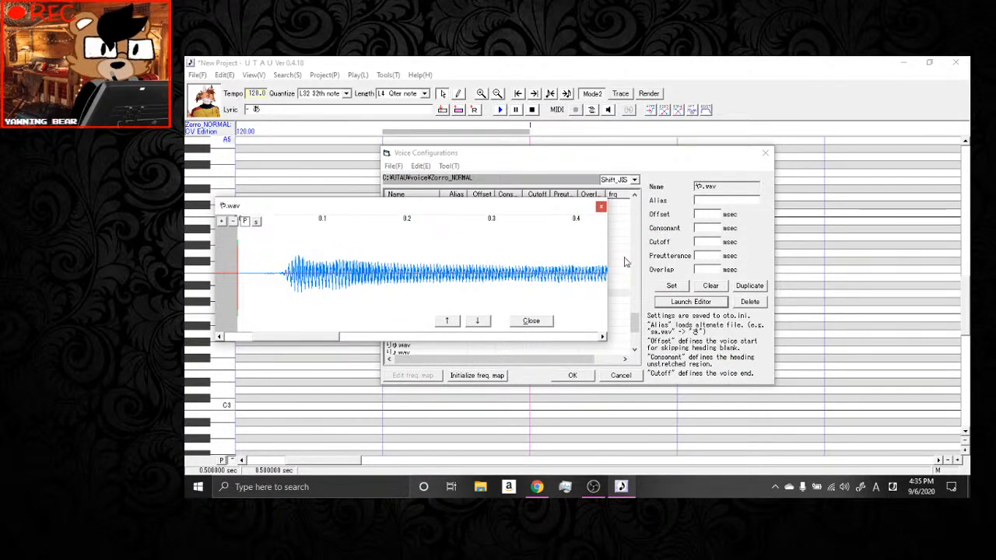
{"action": "left_click_drag", "start_coordinate": [607, 258], "coordinate": [848, 256]}
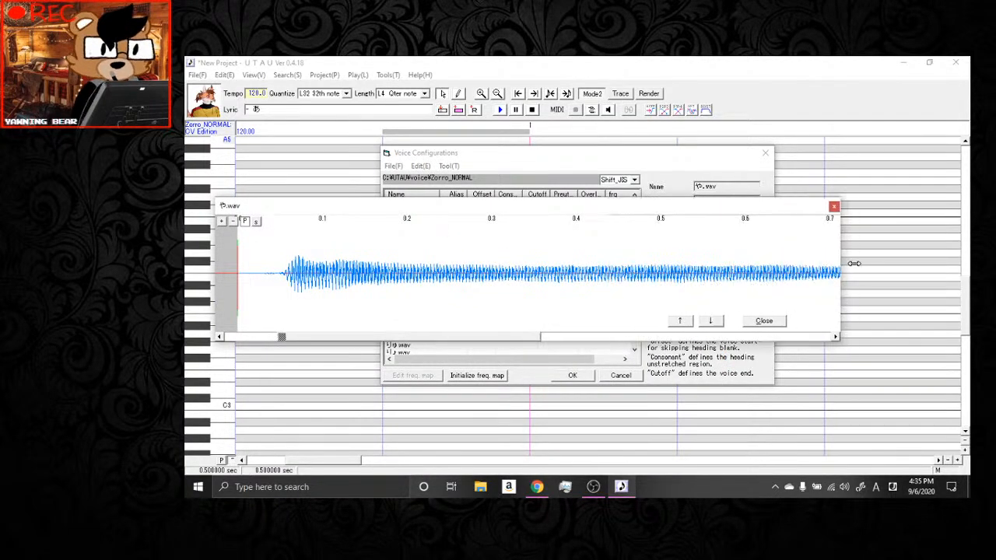
Adjust や.wav's offset in the waveform view to just before the sound begins, at about 47 ms.
{"action": "left_click", "coordinate": [256, 222]}
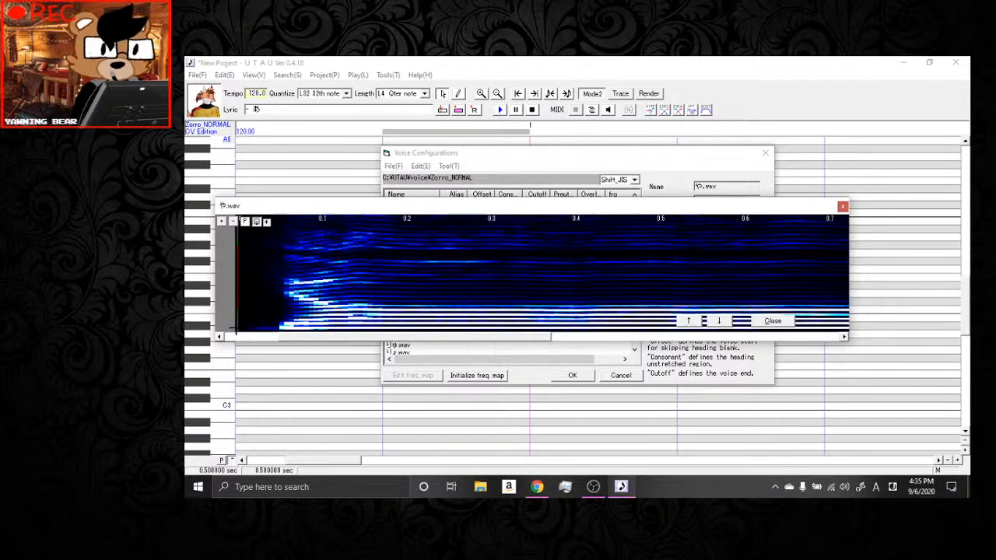
{"action": "left_click", "coordinate": [256, 222]}
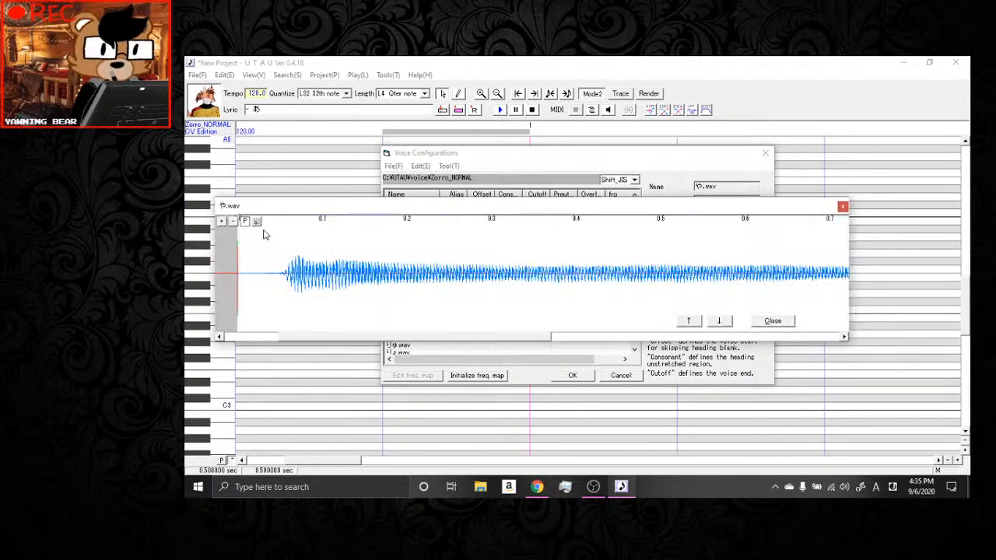
{"action": "left_click_drag", "start_coordinate": [241, 326], "coordinate": [276, 329]}
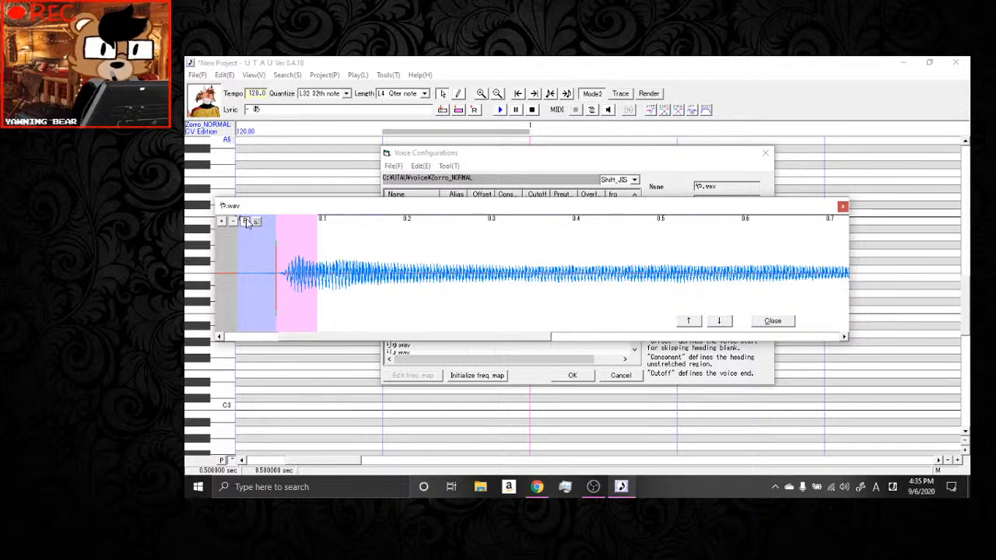
{"action": "left_click_drag", "start_coordinate": [275, 221], "coordinate": [265, 222]}
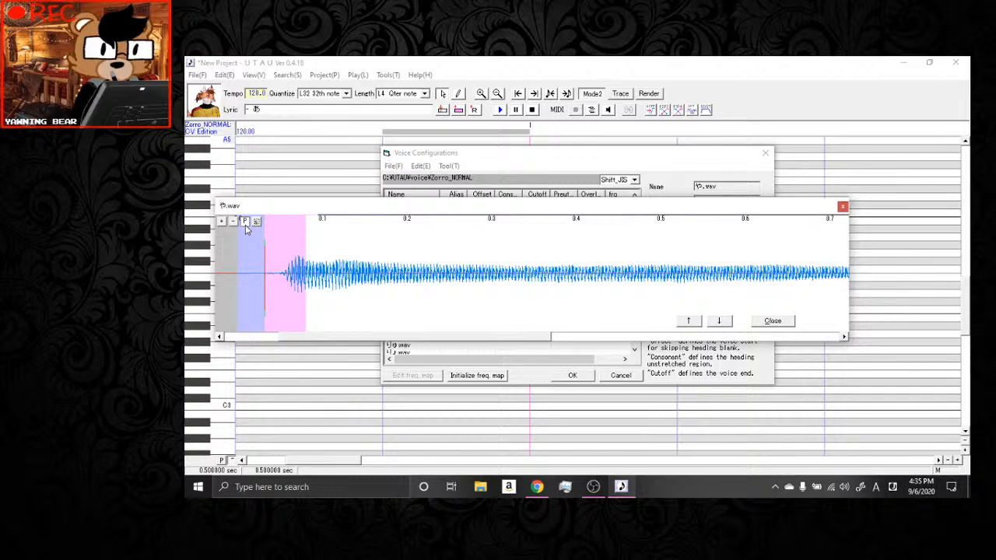
{"action": "left_click_drag", "start_coordinate": [263, 225], "coordinate": [277, 225]}
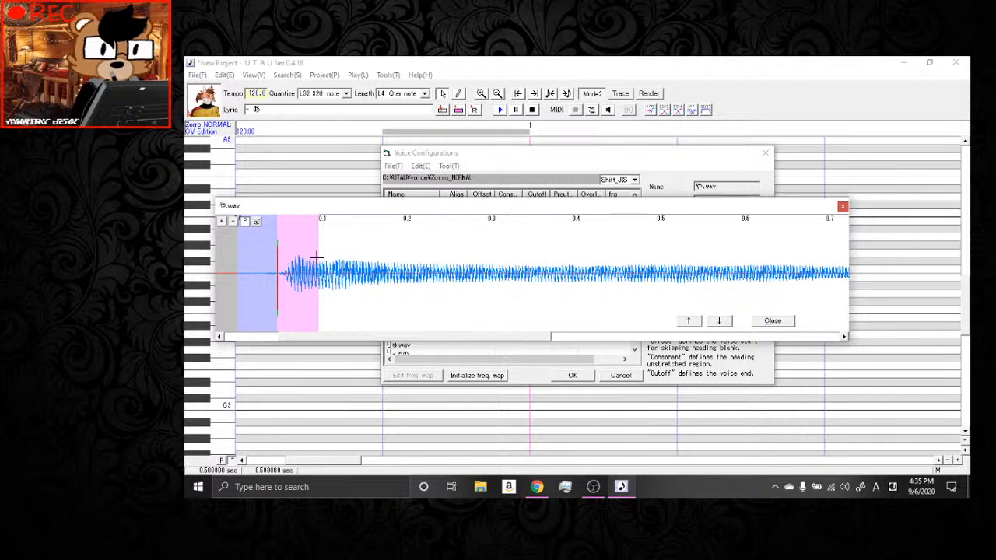
Set や.wav's consonant region to about 251 ms, preutterance to about 119 ms and overlap to about 61 ms, and close its editor.
{"action": "left_click_drag", "start_coordinate": [318, 262], "coordinate": [379, 285]}
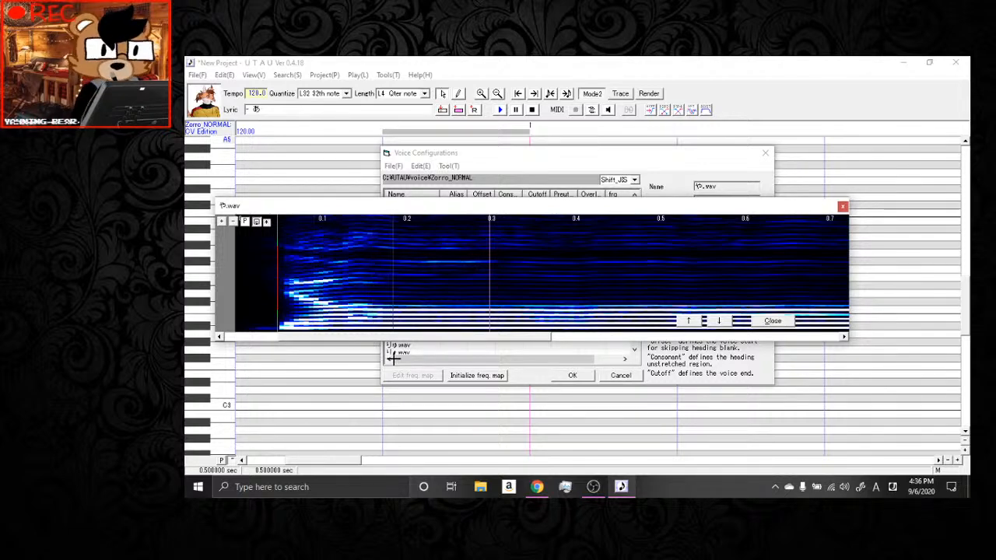
{"action": "left_click_drag", "start_coordinate": [379, 360], "coordinate": [379, 360]}
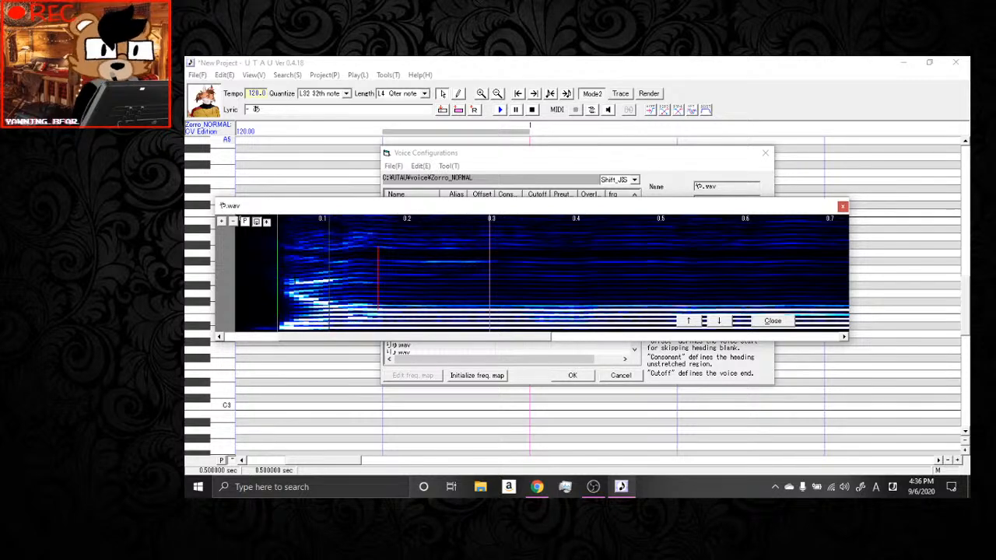
{"action": "left_click", "coordinate": [328, 311]}
{"action": "left_click", "coordinate": [770, 320]}
Find ら.wav in the voice list, open it in the voice editor and widen the editor window.
{"action": "scroll", "coordinate": [477, 291], "scroll_direction": "down", "scroll_amount": 3}
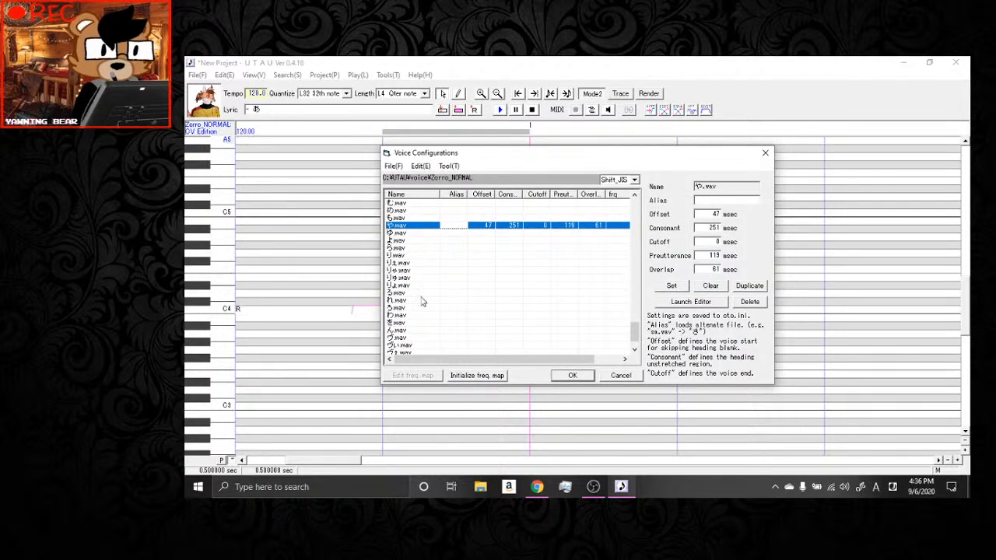
{"action": "scroll", "coordinate": [406, 295], "scroll_direction": "down", "scroll_amount": 1}
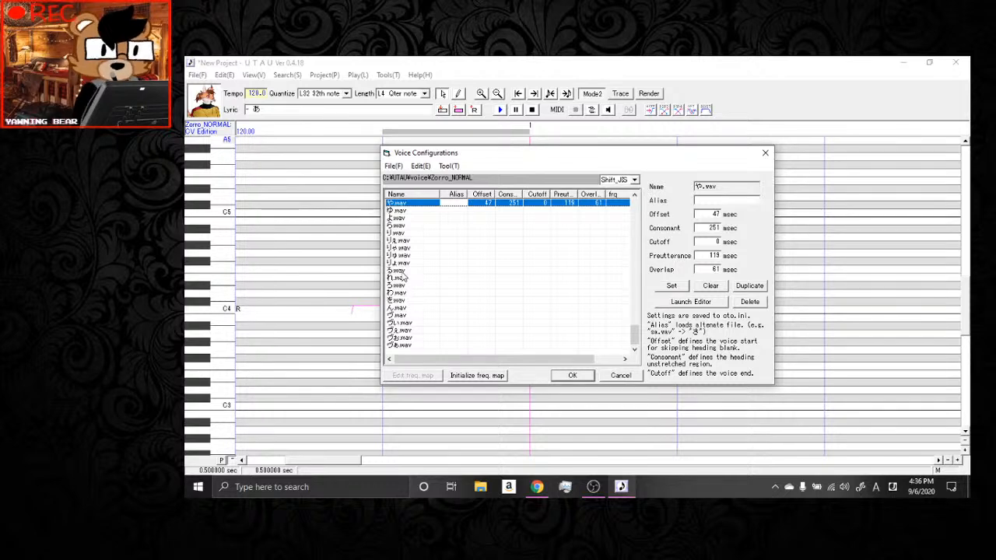
{"action": "left_click", "coordinate": [403, 272]}
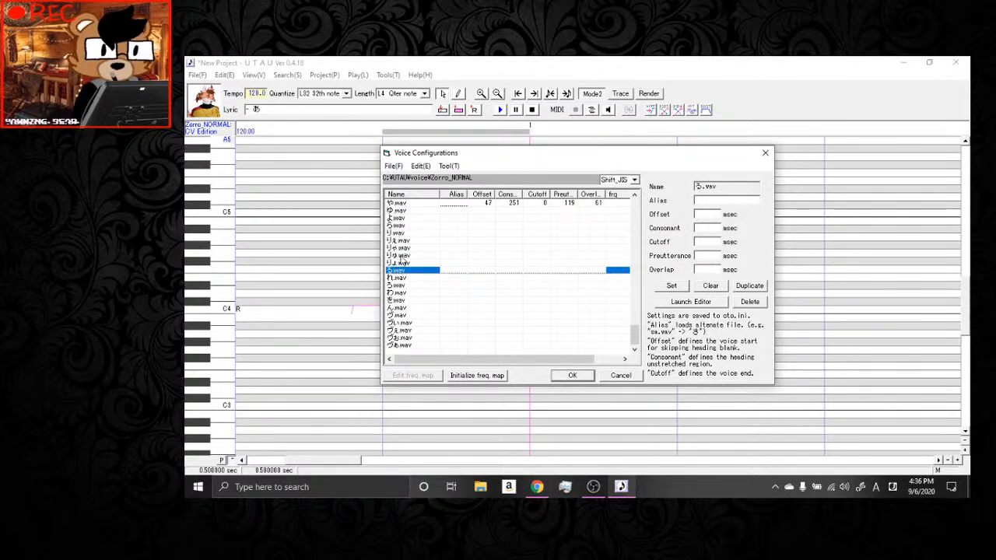
{"action": "left_click", "coordinate": [404, 225]}
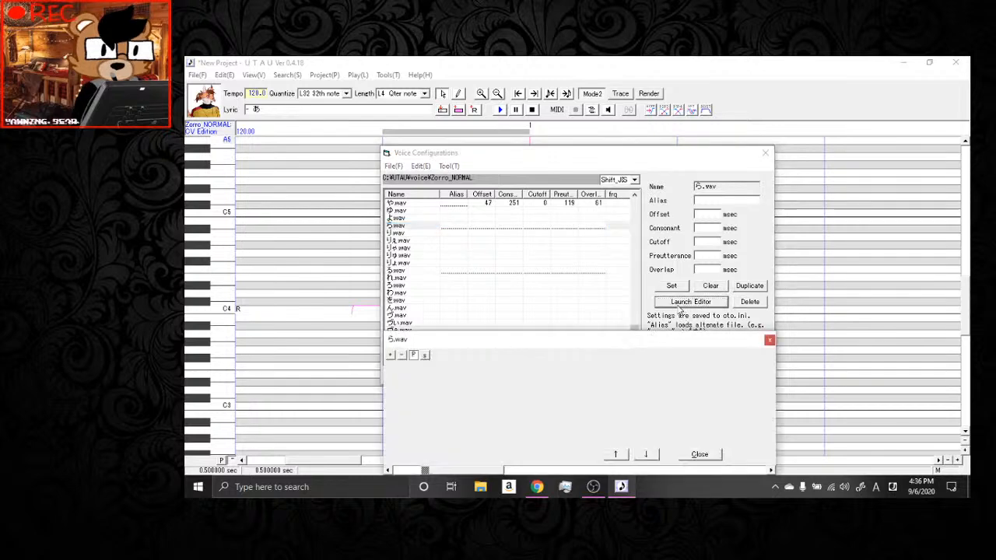
{"action": "left_click", "coordinate": [685, 302]}
{"action": "left_click_drag", "start_coordinate": [574, 348], "coordinate": [378, 216]}
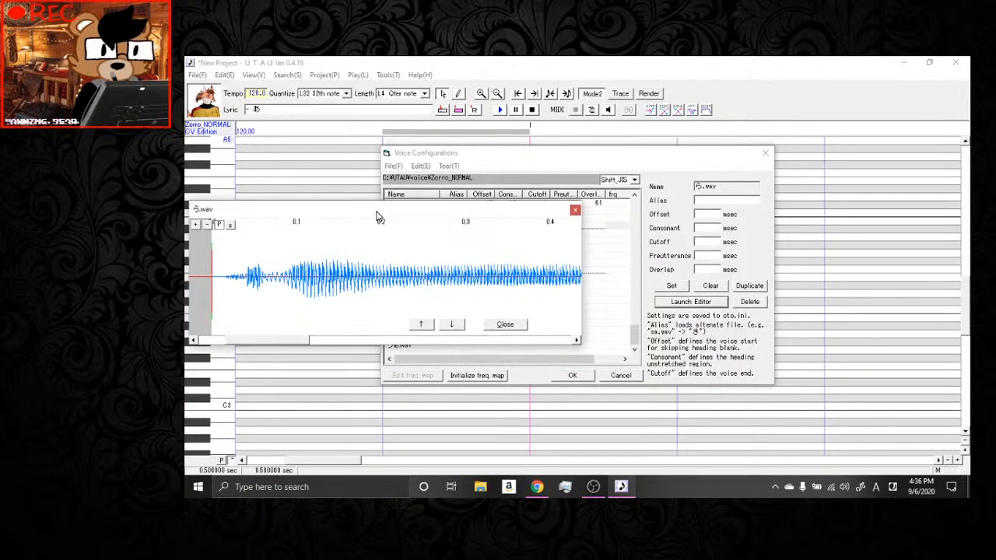
{"action": "left_click_drag", "start_coordinate": [589, 272], "coordinate": [954, 272]}
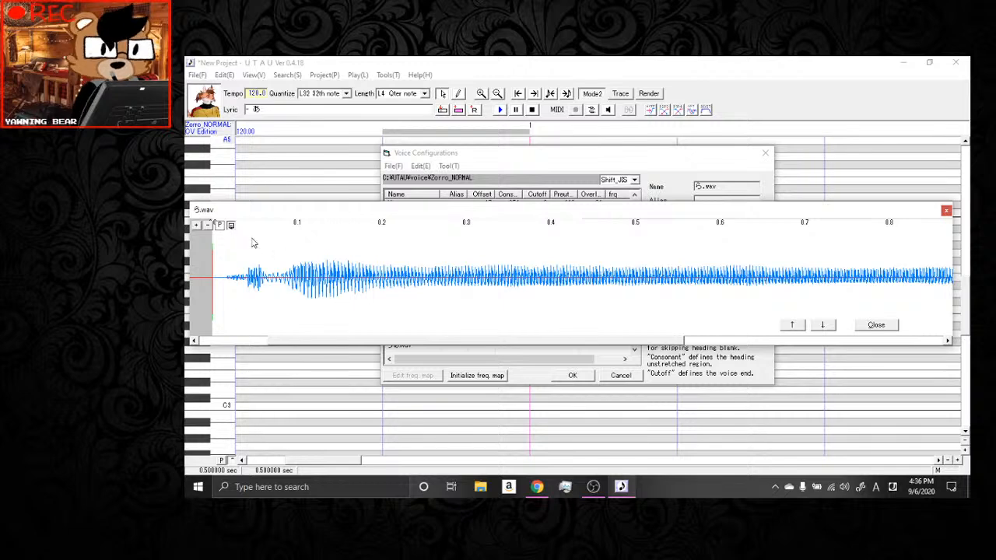
Show ら.wav's spectrogram and set its consonant region to about 199 ms.
{"action": "left_click", "coordinate": [231, 226]}
{"action": "left_click", "coordinate": [231, 226]}
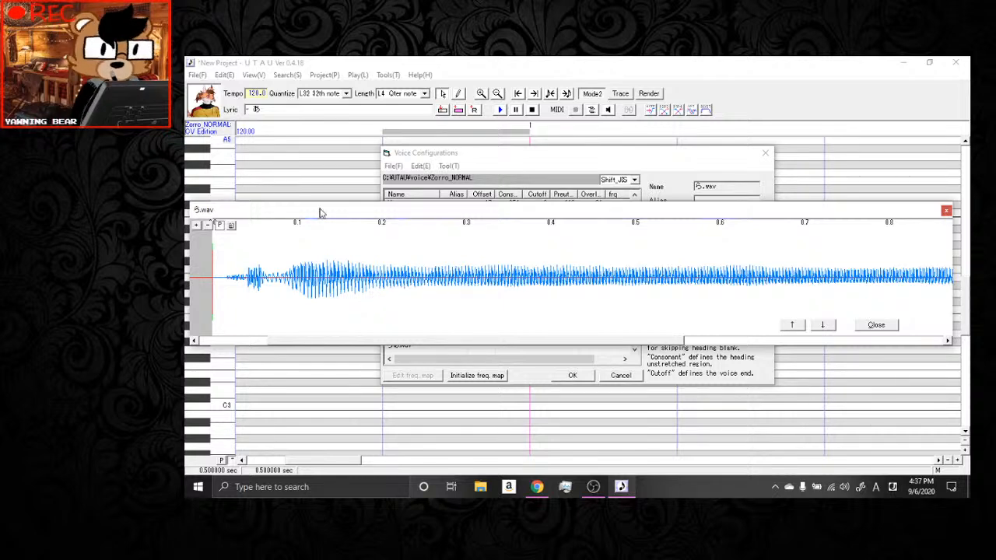
{"action": "left_click", "coordinate": [241, 227]}
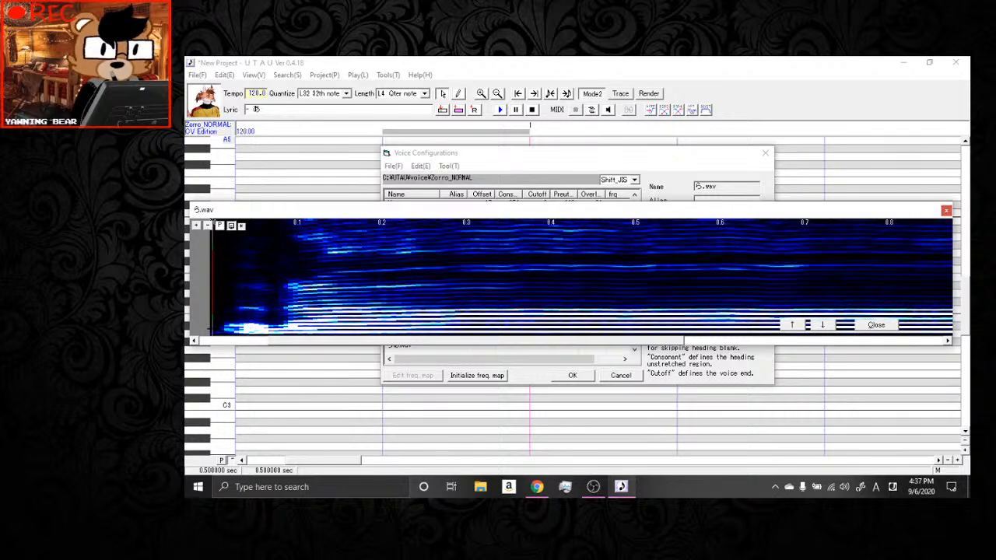
{"action": "left_click_drag", "start_coordinate": [212, 333], "coordinate": [381, 308]}
{"action": "left_click_drag", "start_coordinate": [212, 333], "coordinate": [269, 333]}
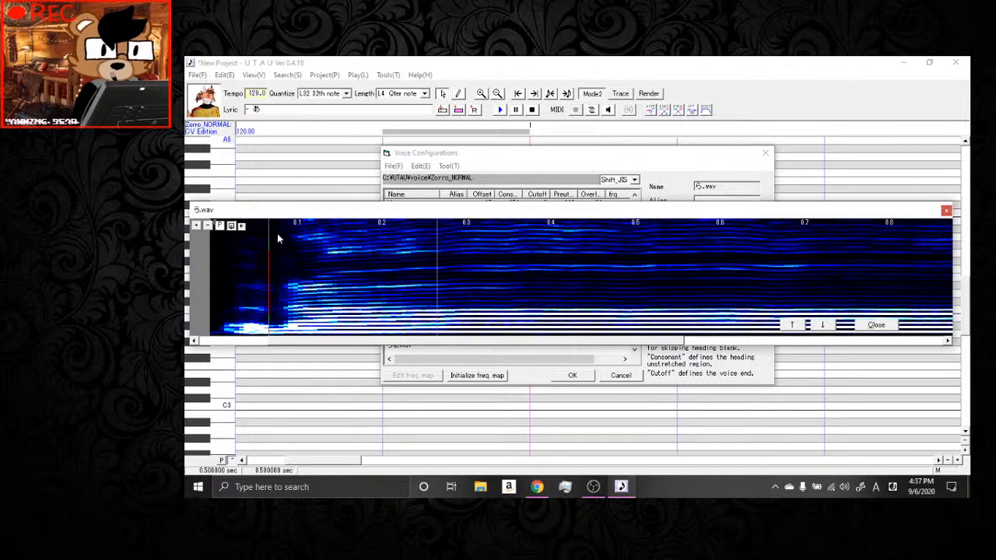
{"action": "left_click", "coordinate": [219, 226]}
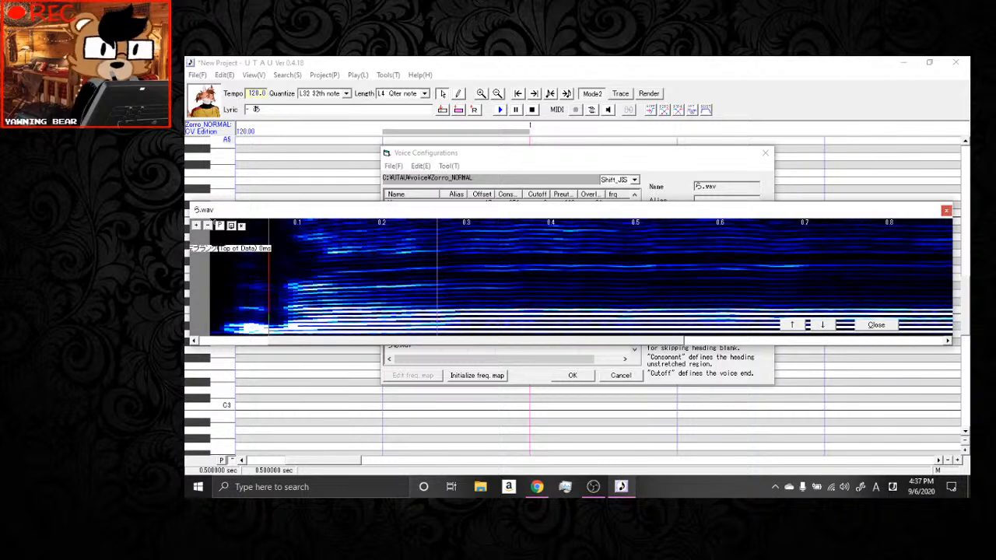
{"action": "left_click_drag", "start_coordinate": [218, 235], "coordinate": [217, 231]}
Place ら.wav's preutterance at about 75 ms and overlap at about 25 ms, and move its offset to about 68 ms.
{"action": "left_click_drag", "start_coordinate": [213, 289], "coordinate": [275, 332]}
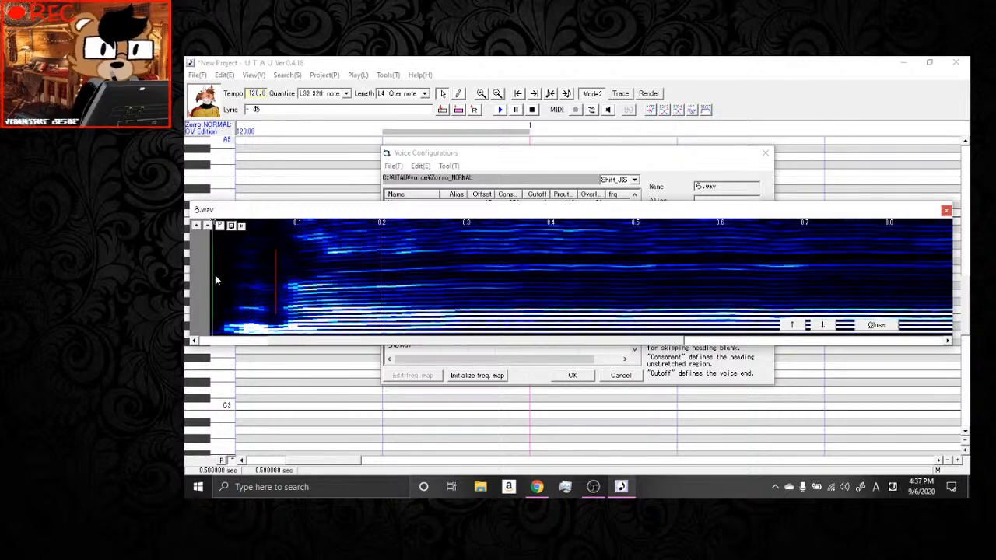
{"action": "mouse_move", "coordinate": [215, 275]}
{"action": "left_mouse_down"}
{"action": "mouse_move", "coordinate": [235, 314]}
{"action": "mouse_move", "coordinate": [249, 317]}
{"action": "mouse_move", "coordinate": [234, 321]}
{"action": "left_mouse_up"}
{"action": "left_click_drag", "start_coordinate": [214, 277], "coordinate": [271, 333]}
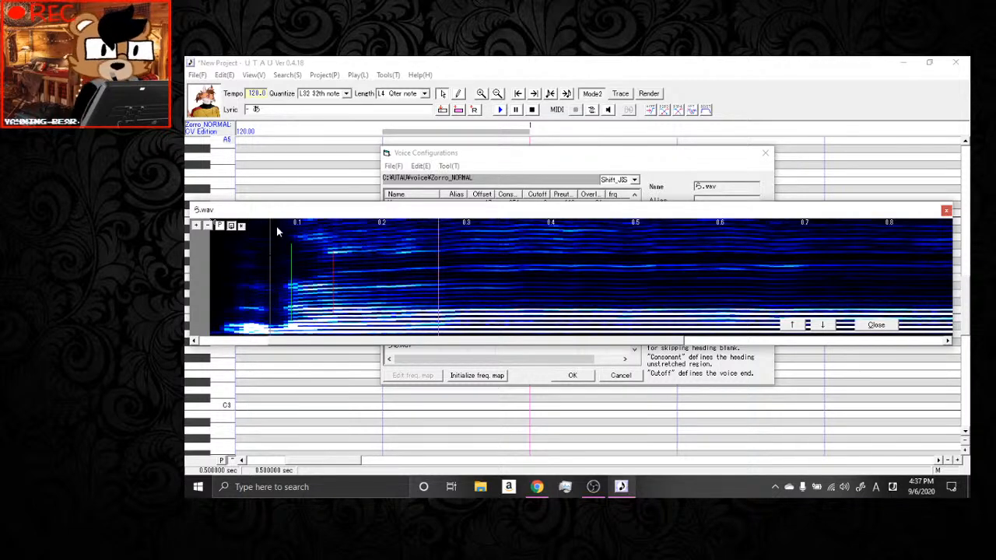
Compare ら.wav's markers against the waveform and refine its preutterance to about 61 ms and overlap to about 13 ms.
{"action": "left_click", "coordinate": [230, 227]}
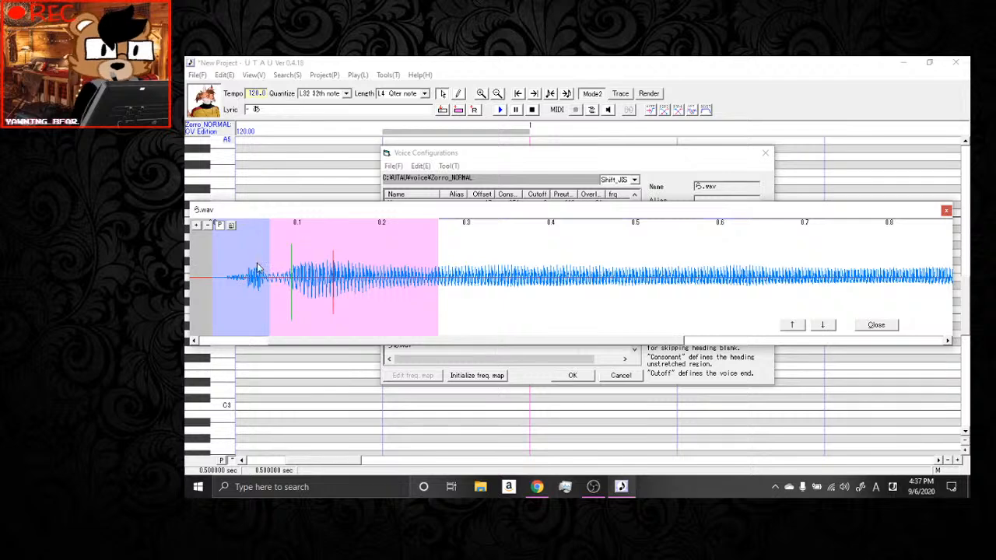
{"action": "left_click", "coordinate": [231, 226]}
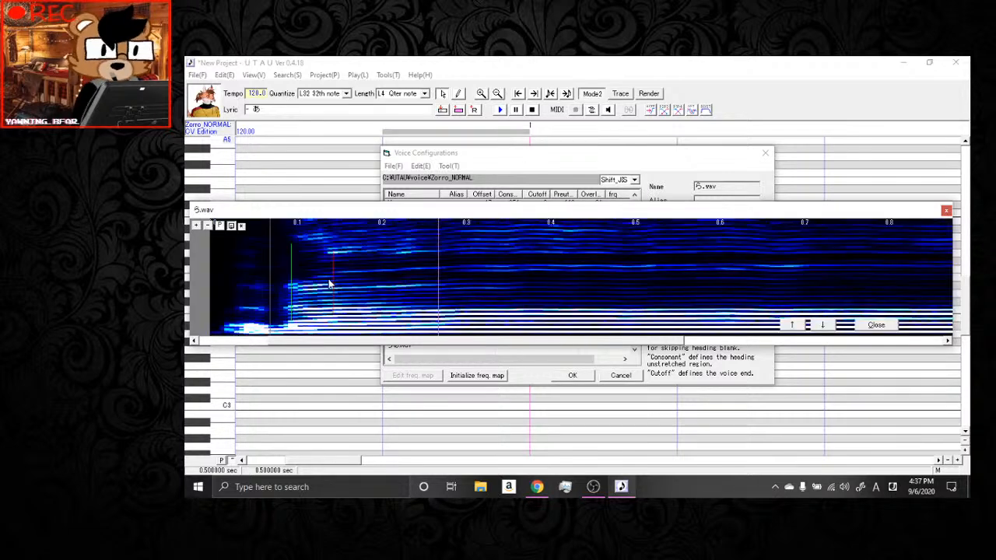
{"action": "left_click_drag", "start_coordinate": [333, 287], "coordinate": [321, 288]}
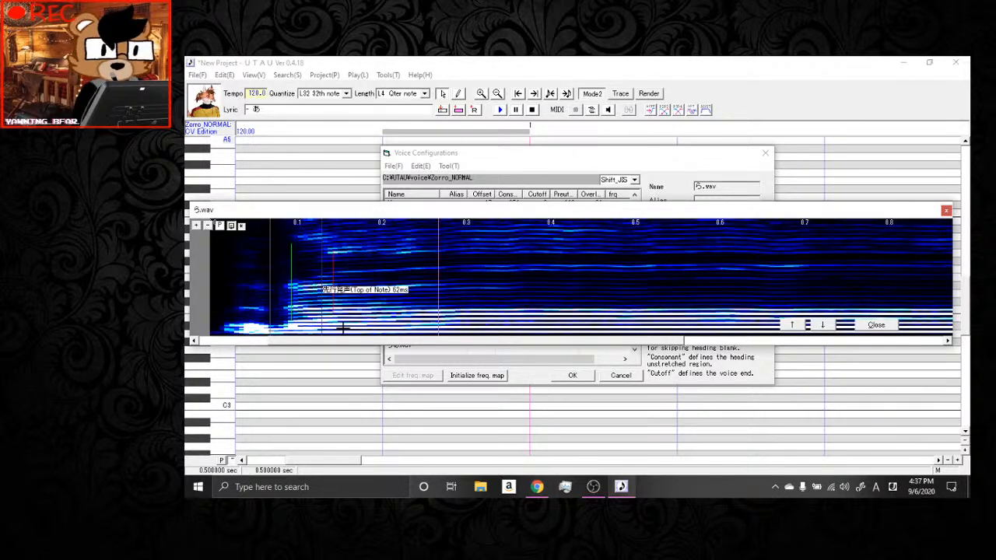
{"action": "left_click_drag", "start_coordinate": [343, 328], "coordinate": [343, 328]}
{"action": "left_click_drag", "start_coordinate": [290, 296], "coordinate": [281, 298]}
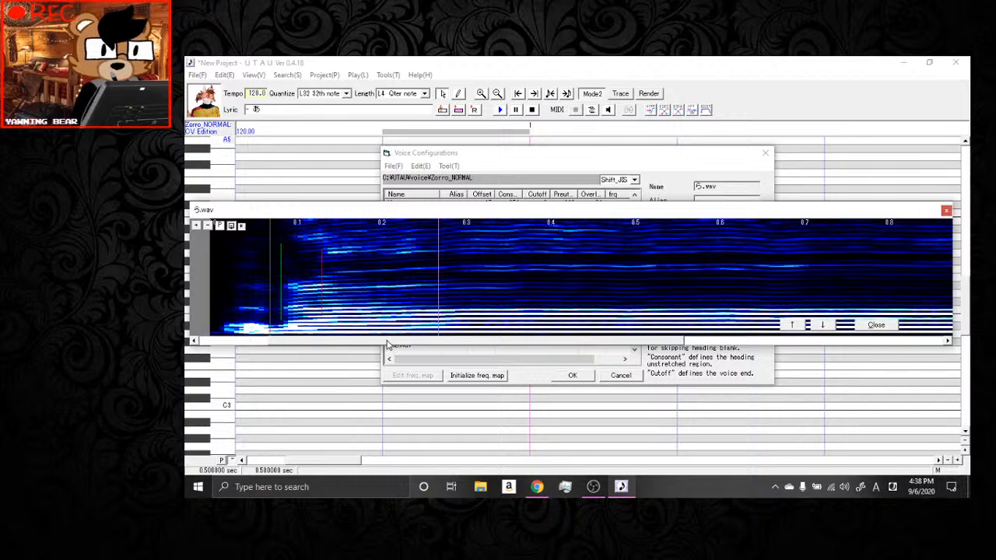
Set ら.wav's cutoff to about 442 ms, before the sound fades, and close its editor.
{"action": "left_click_drag", "start_coordinate": [387, 342], "coordinate": [778, 318]}
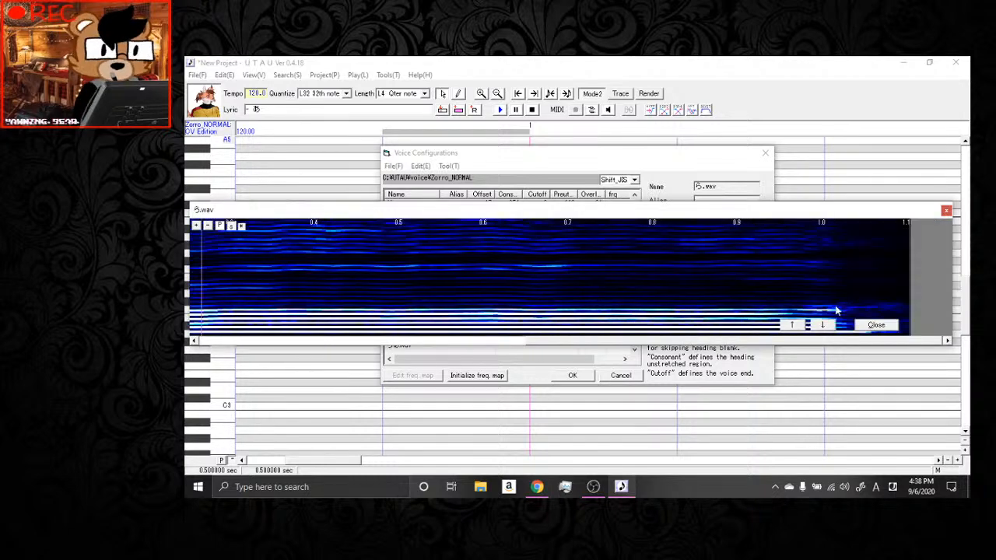
{"action": "left_click_drag", "start_coordinate": [911, 272], "coordinate": [737, 309]}
{"action": "left_click", "coordinate": [230, 226]}
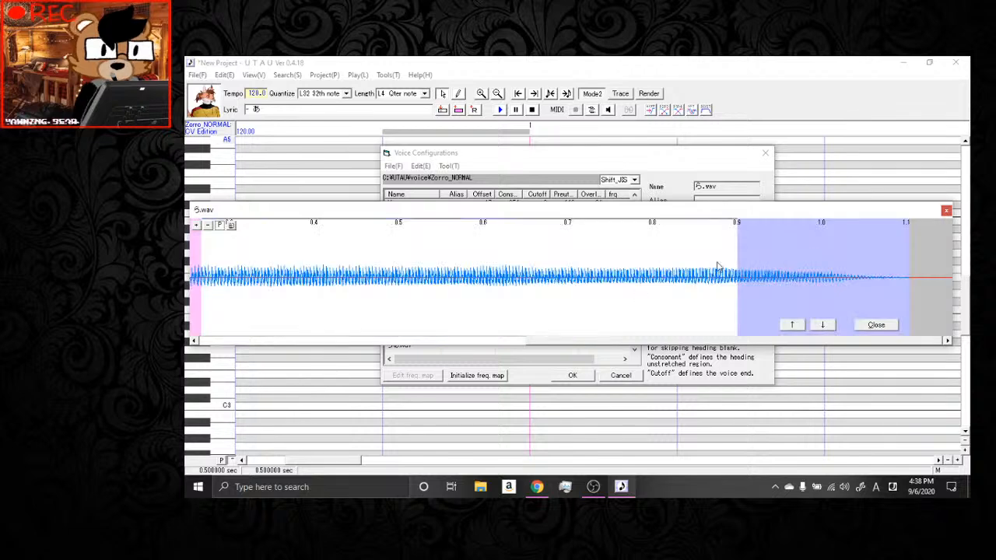
{"action": "left_click", "coordinate": [231, 226]}
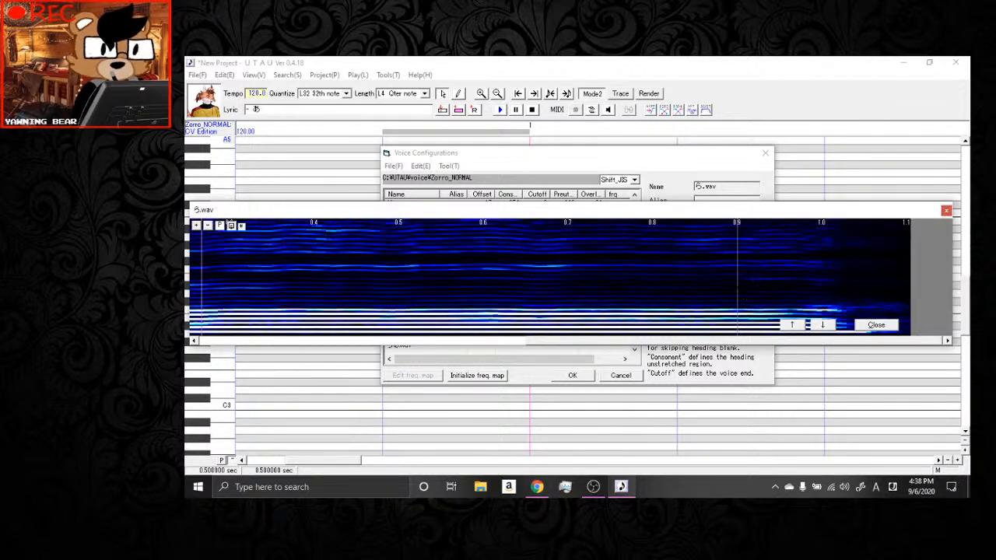
{"action": "left_click_drag", "start_coordinate": [739, 295], "coordinate": [537, 295]}
{"action": "left_click", "coordinate": [887, 326]}
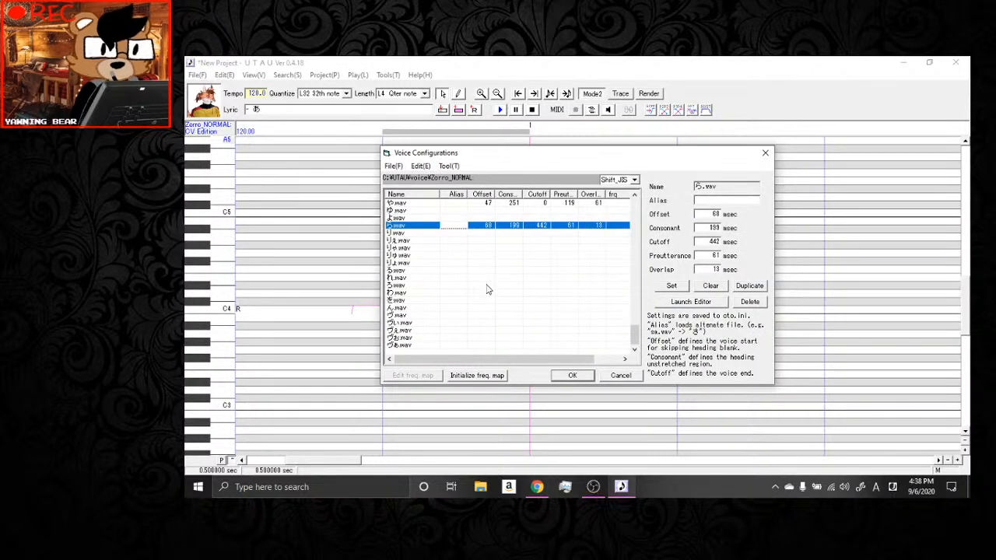
Open わ.wav in the voice editor and widen the editor window.
{"action": "left_click", "coordinate": [405, 293]}
{"action": "left_click", "coordinate": [691, 302]}
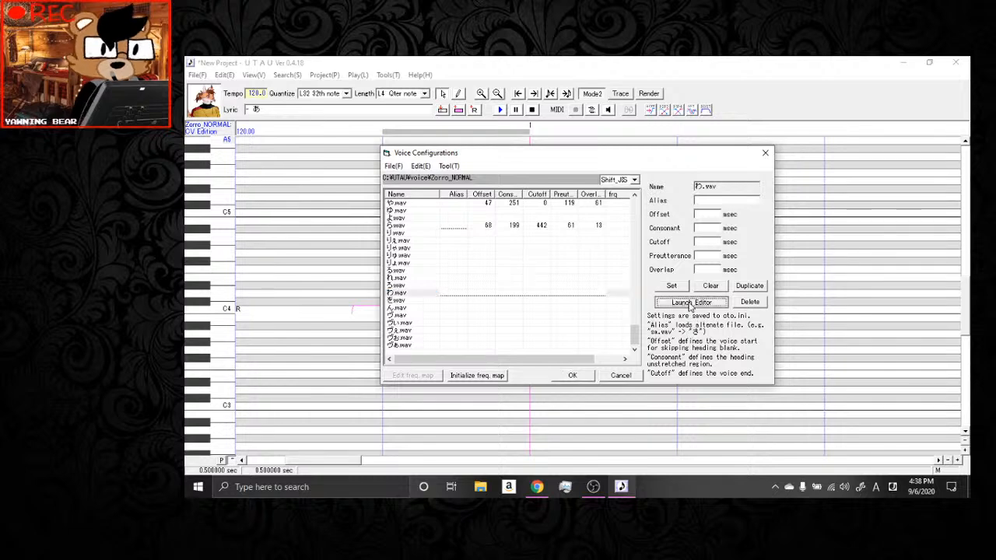
{"action": "left_click_drag", "start_coordinate": [476, 330], "coordinate": [316, 215]}
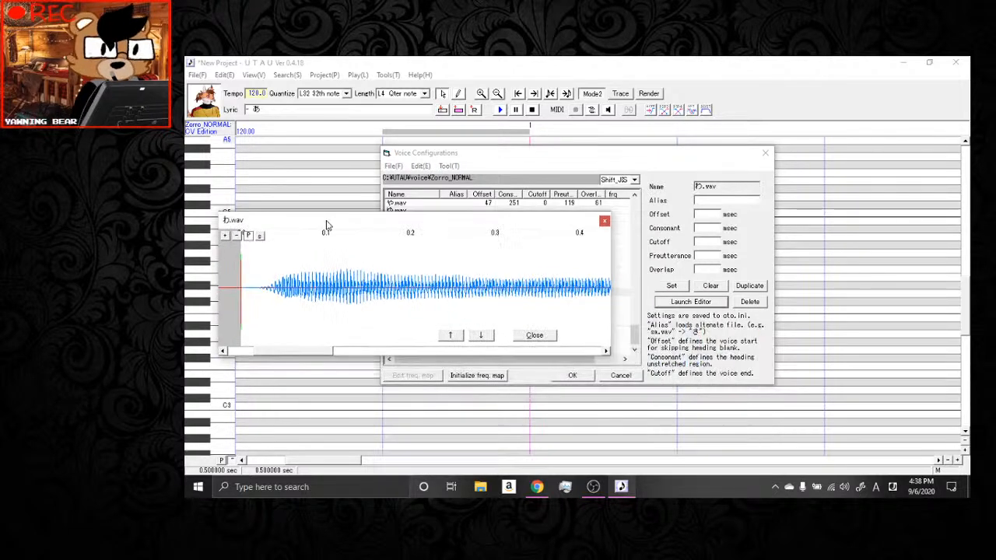
{"action": "left_click_drag", "start_coordinate": [612, 274], "coordinate": [868, 285]}
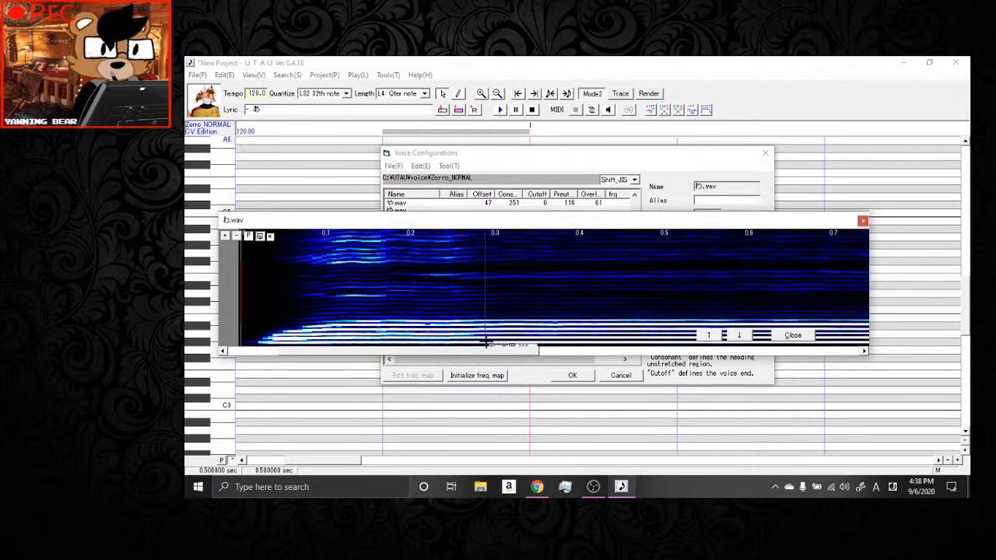
Using the spectrogram, set わ.wav's offset to about 18 ms, consonant 368, cutoff 262, preutterance 95 and overlap 41, and close its editor.
{"action": "left_click", "coordinate": [260, 236]}
{"action": "left_click", "coordinate": [260, 237]}
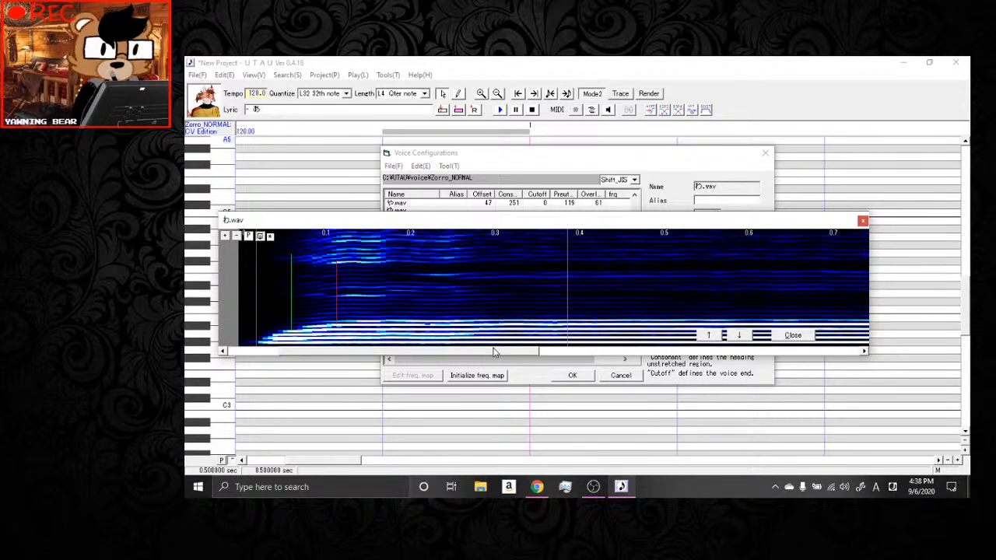
{"action": "left_click_drag", "start_coordinate": [495, 351], "coordinate": [854, 362]}
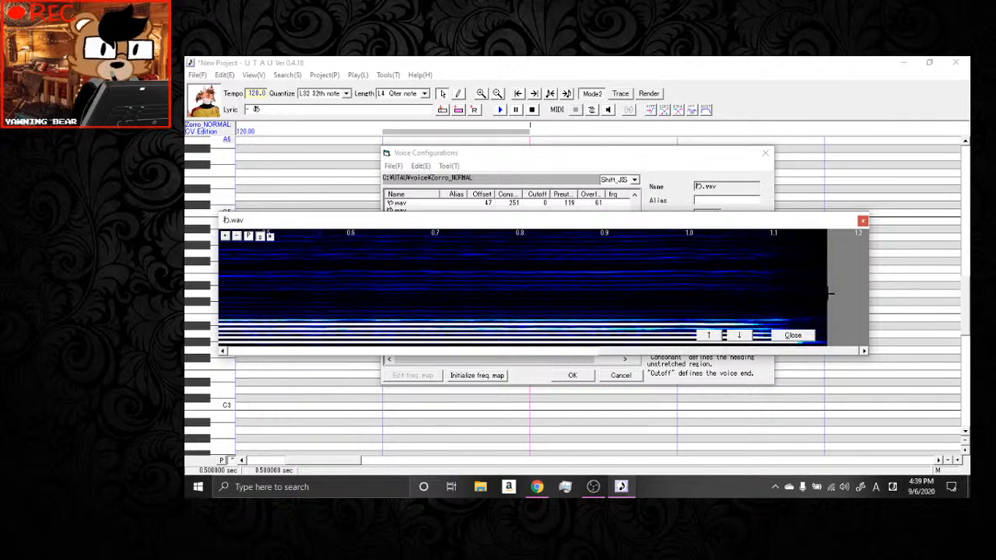
{"action": "left_click", "coordinate": [792, 335]}
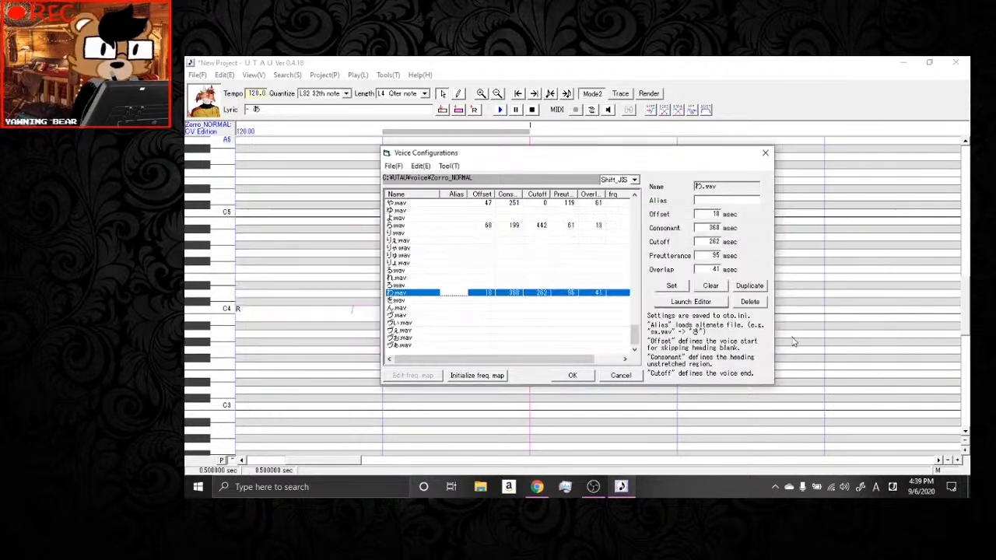
{"action": "left_click", "coordinate": [404, 310]}
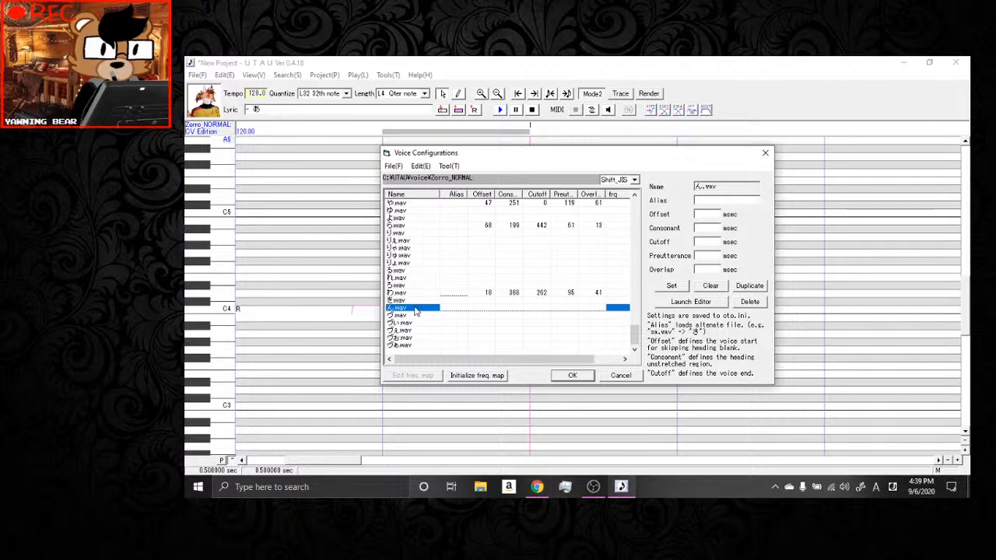
{"action": "scroll", "coordinate": [415, 312], "scroll_direction": "up", "scroll_amount": 3}
{"action": "scroll", "coordinate": [415, 311], "scroll_direction": "up", "scroll_amount": 2}
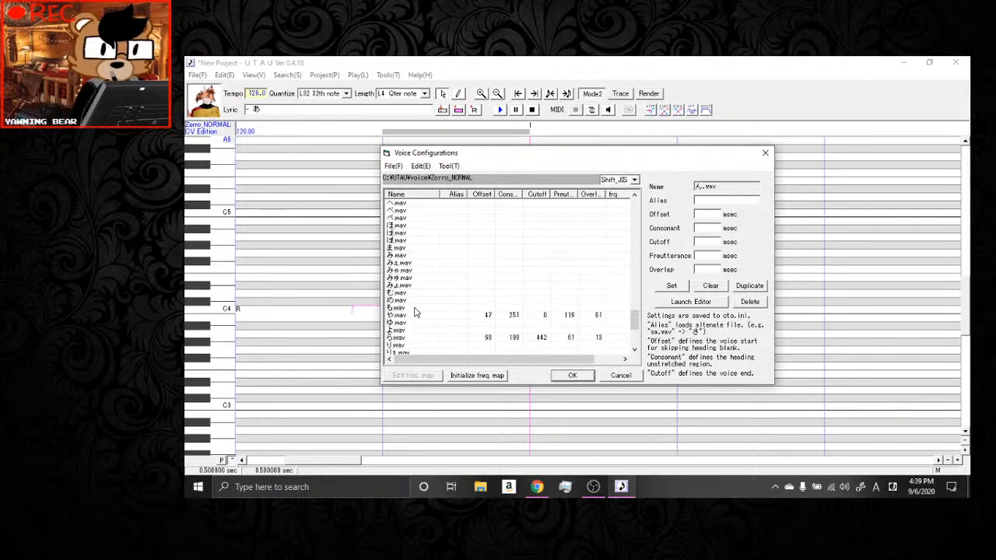
{"action": "scroll", "coordinate": [418, 263], "scroll_direction": "up", "scroll_amount": 1}
{"action": "left_click", "coordinate": [398, 249]}
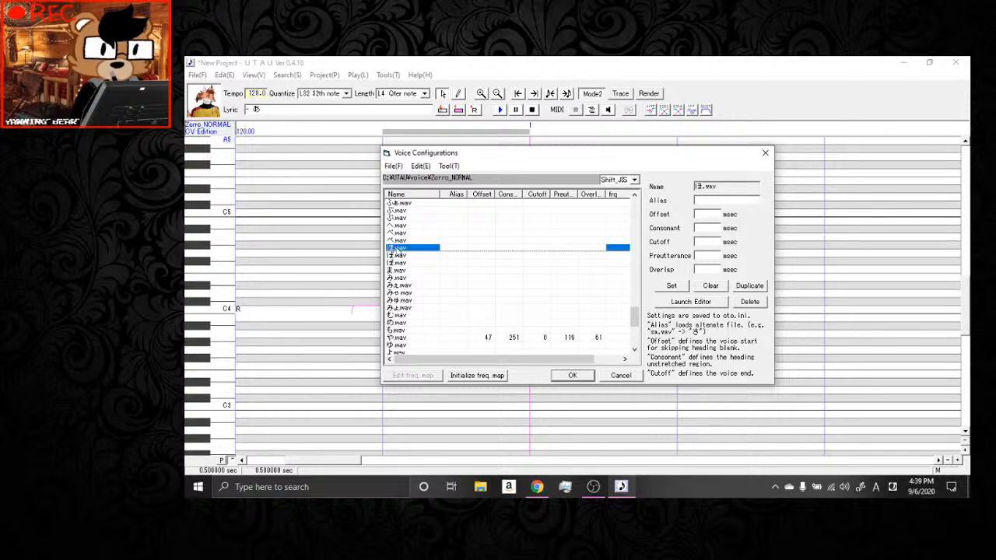
{"action": "left_click", "coordinate": [682, 305]}
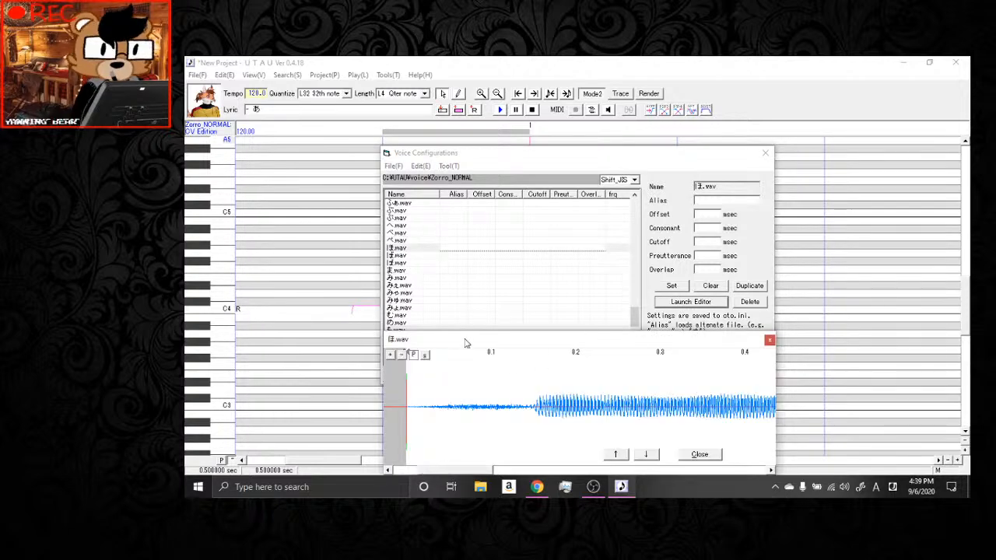
{"action": "left_click_drag", "start_coordinate": [467, 339], "coordinate": [349, 220]}
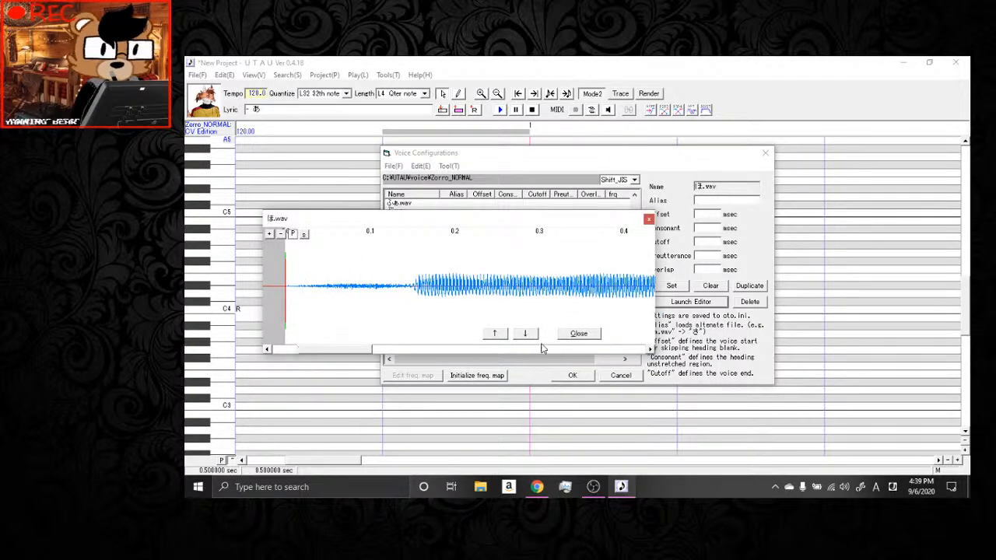
{"action": "left_click", "coordinate": [579, 334]}
Inspect み.wav's waveform in the voice editor, and close the editor.
{"action": "left_click", "coordinate": [401, 279]}
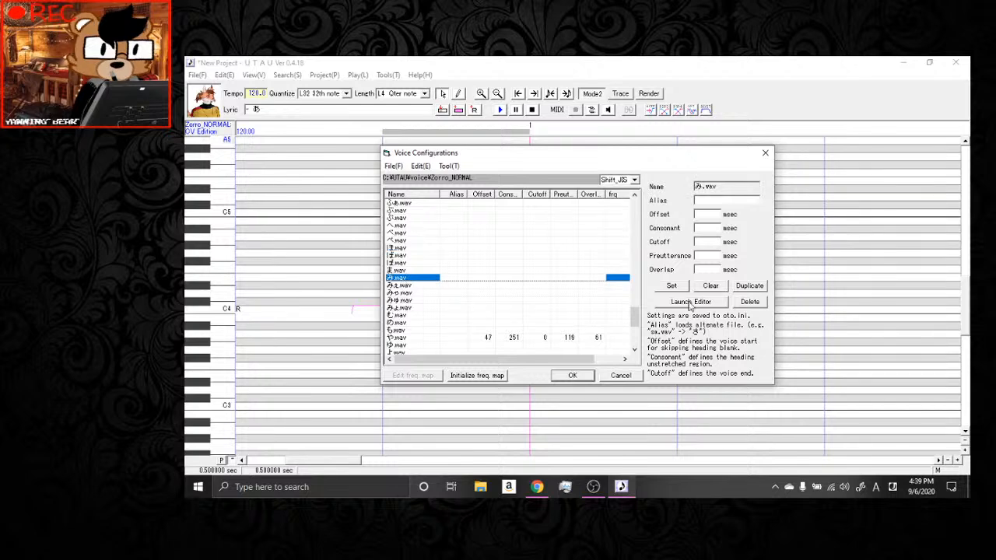
{"action": "left_click", "coordinate": [671, 303]}
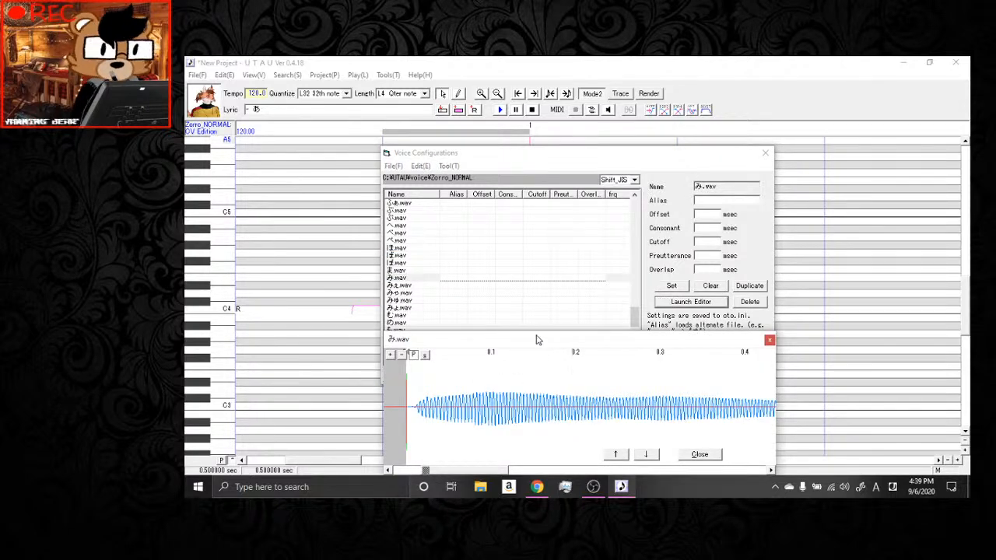
{"action": "left_click_drag", "start_coordinate": [536, 340], "coordinate": [445, 242]}
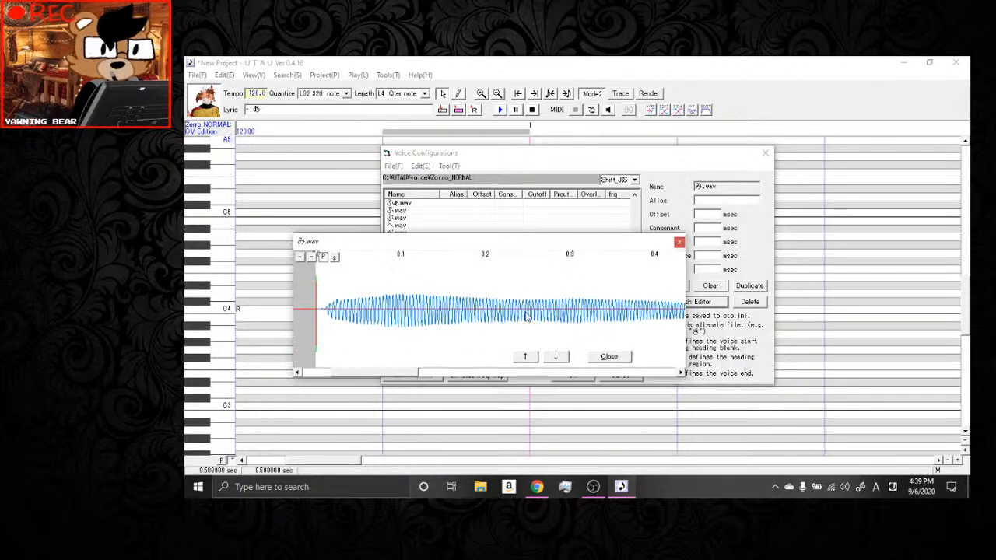
{"action": "left_click", "coordinate": [609, 356]}
Find ひぇ.wav in the sample list, inspect its waveform in the voice editor, and close the editor.
{"action": "scroll", "coordinate": [473, 301], "scroll_direction": "down", "scroll_amount": 2}
{"action": "scroll", "coordinate": [473, 302], "scroll_direction": "up", "scroll_amount": 10}
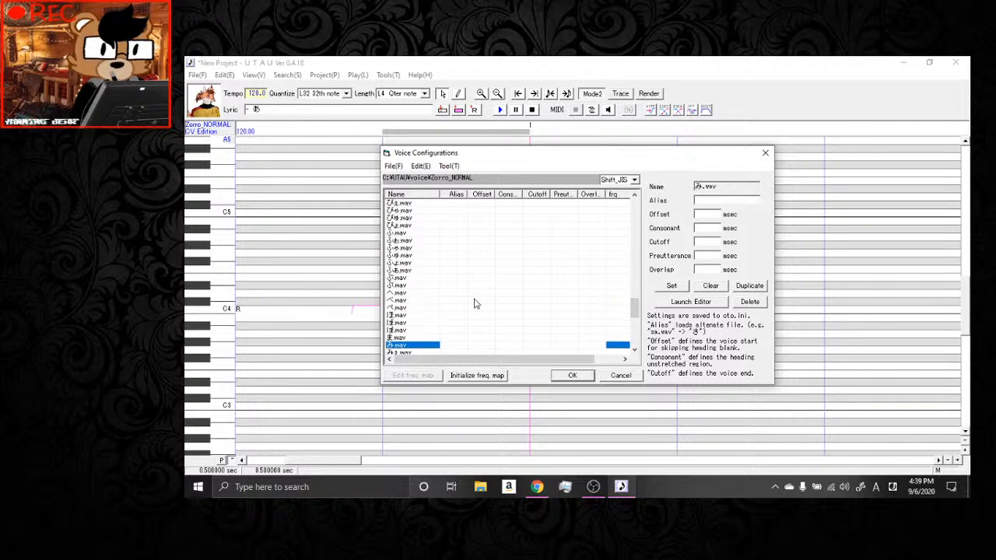
{"action": "scroll", "coordinate": [476, 303], "scroll_direction": "up", "scroll_amount": 8}
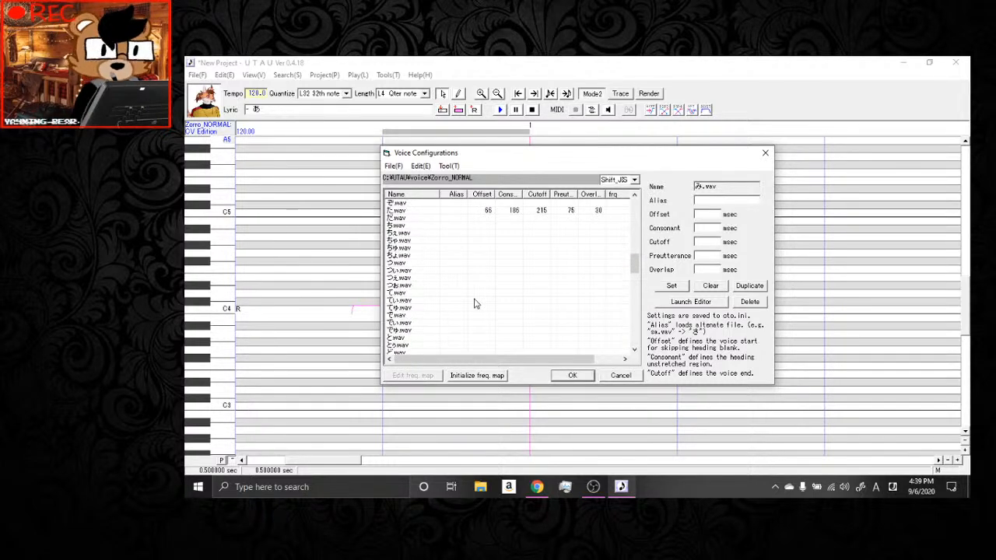
{"action": "scroll", "coordinate": [476, 304], "scroll_direction": "up", "scroll_amount": 3}
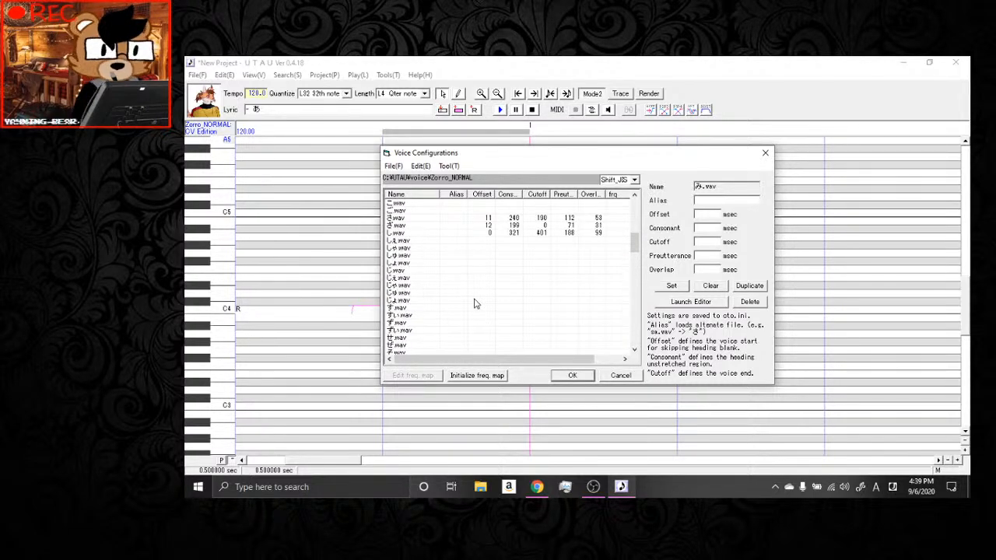
{"action": "scroll", "coordinate": [478, 278], "scroll_direction": "down", "scroll_amount": 4}
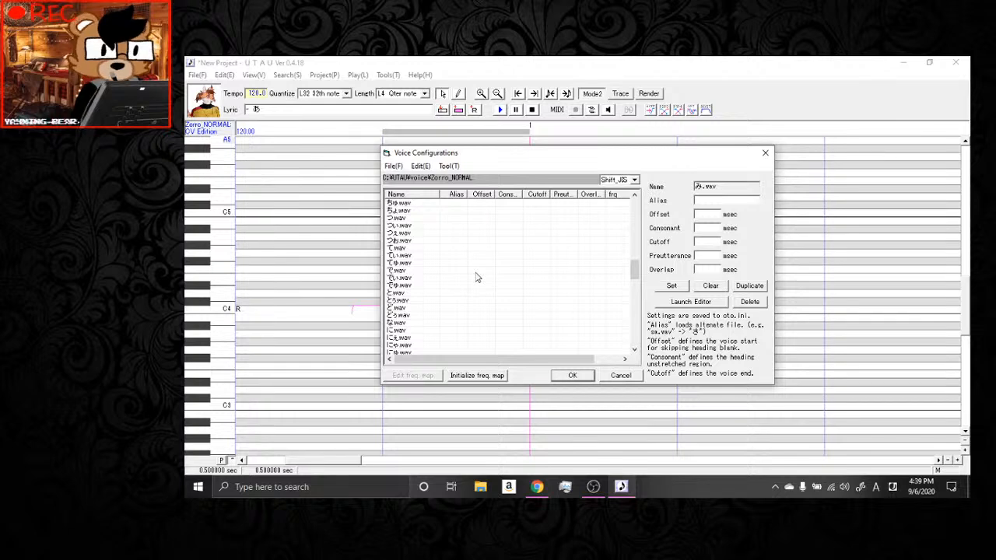
{"action": "scroll", "coordinate": [478, 277], "scroll_direction": "down", "scroll_amount": 2}
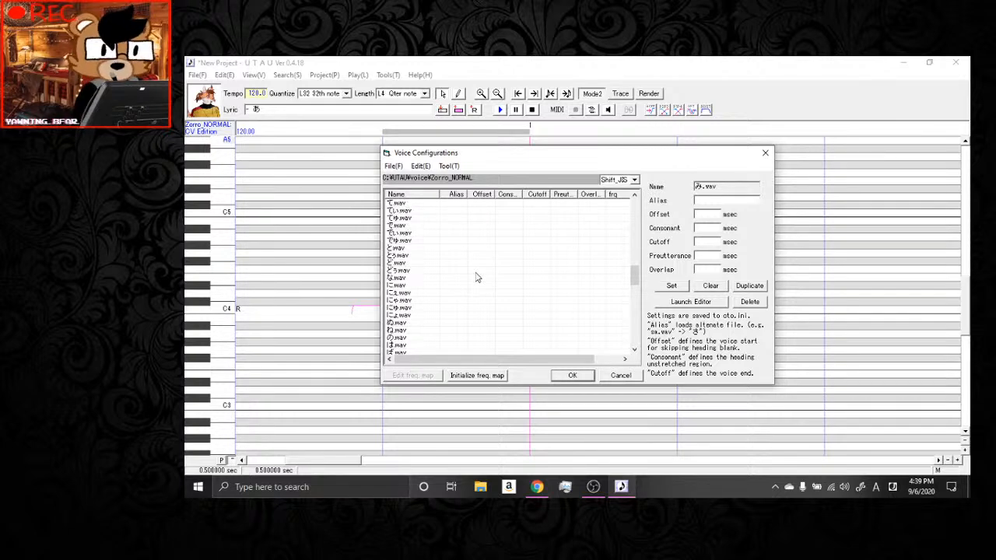
{"action": "scroll", "coordinate": [476, 278], "scroll_direction": "down", "scroll_amount": 5}
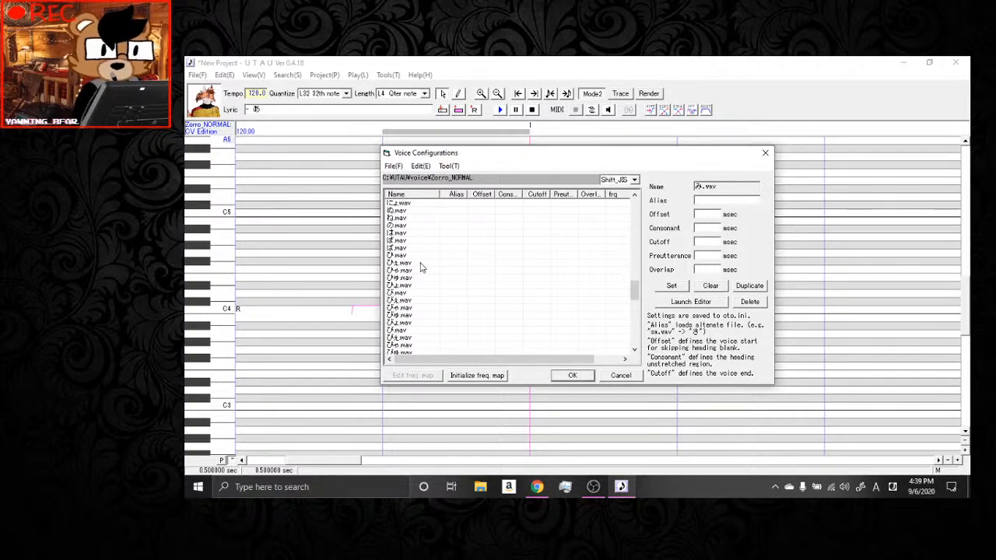
{"action": "left_click", "coordinate": [418, 263]}
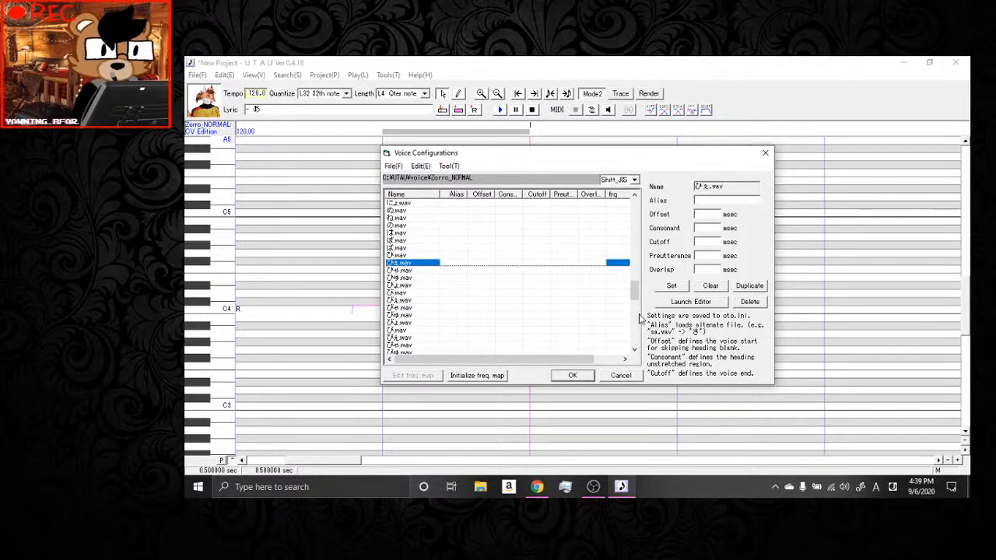
{"action": "left_click", "coordinate": [693, 302]}
{"action": "left_click_drag", "start_coordinate": [476, 336], "coordinate": [367, 228]}
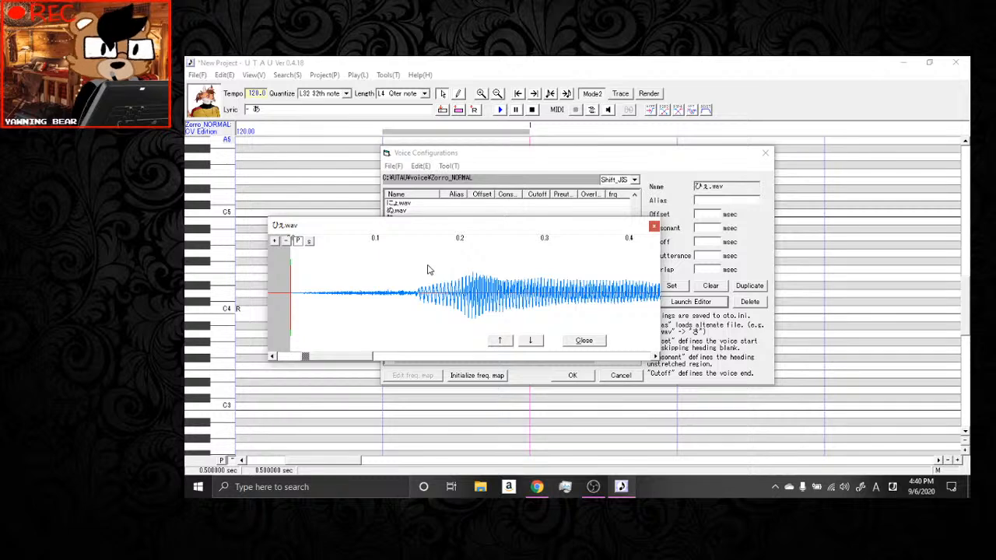
{"action": "left_click", "coordinate": [584, 340]}
Review the remaining samples from the vowels through the ゔ sounds, and accept the voice configurations.
{"action": "scroll", "coordinate": [487, 284], "scroll_direction": "down", "scroll_amount": 15}
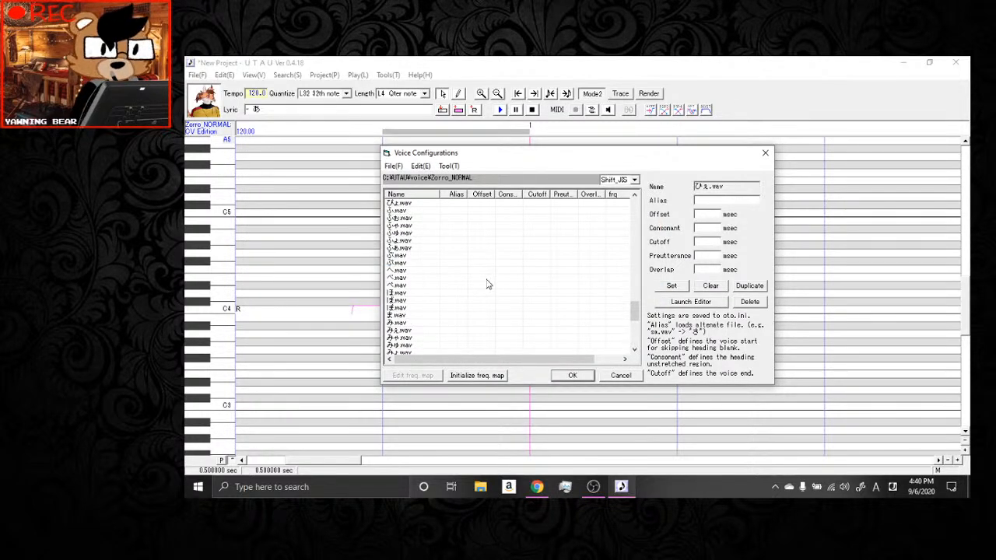
{"action": "scroll", "coordinate": [487, 284], "scroll_direction": "down", "scroll_amount": 4}
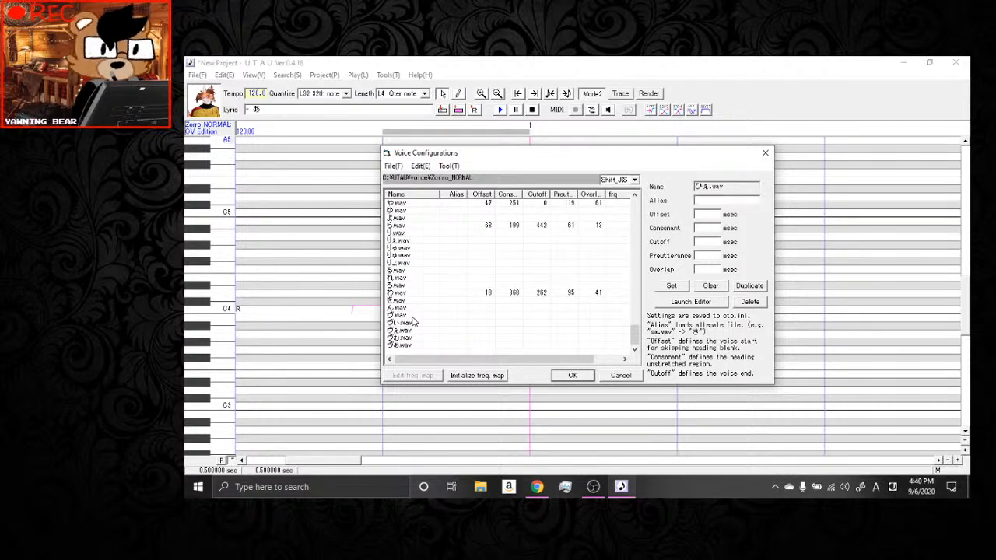
{"action": "scroll", "coordinate": [412, 321], "scroll_direction": "up", "scroll_amount": 10}
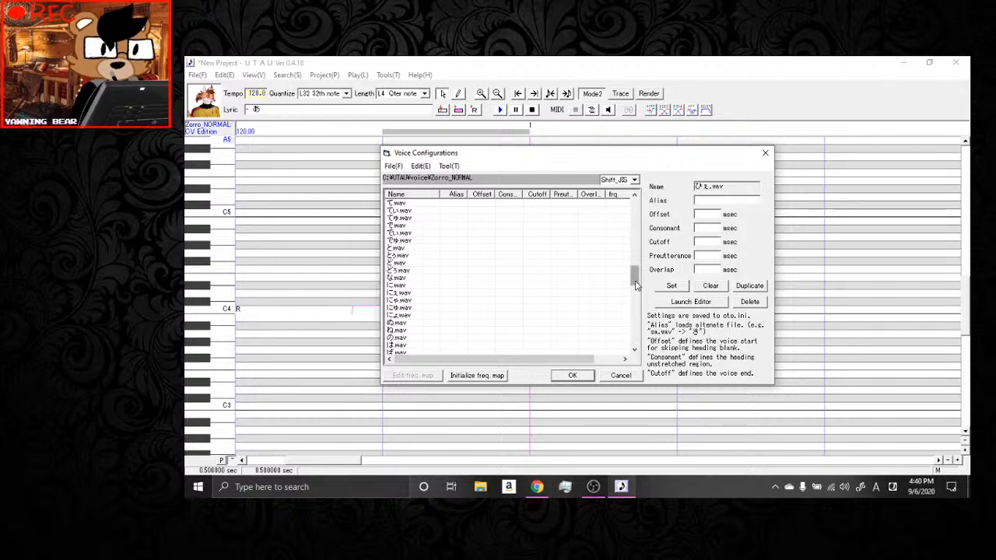
{"action": "left_click_drag", "start_coordinate": [636, 277], "coordinate": [623, 179]}
{"action": "left_click", "coordinate": [445, 225]}
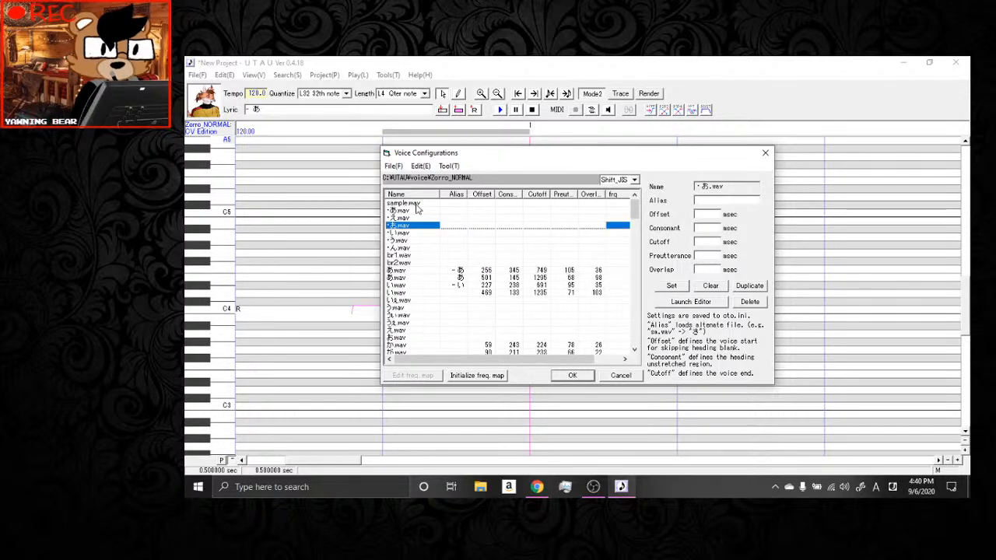
{"action": "scroll", "coordinate": [440, 270], "scroll_direction": "down", "scroll_amount": 2}
{"action": "left_click", "coordinate": [439, 248]}
{"action": "left_click", "coordinate": [439, 256]}
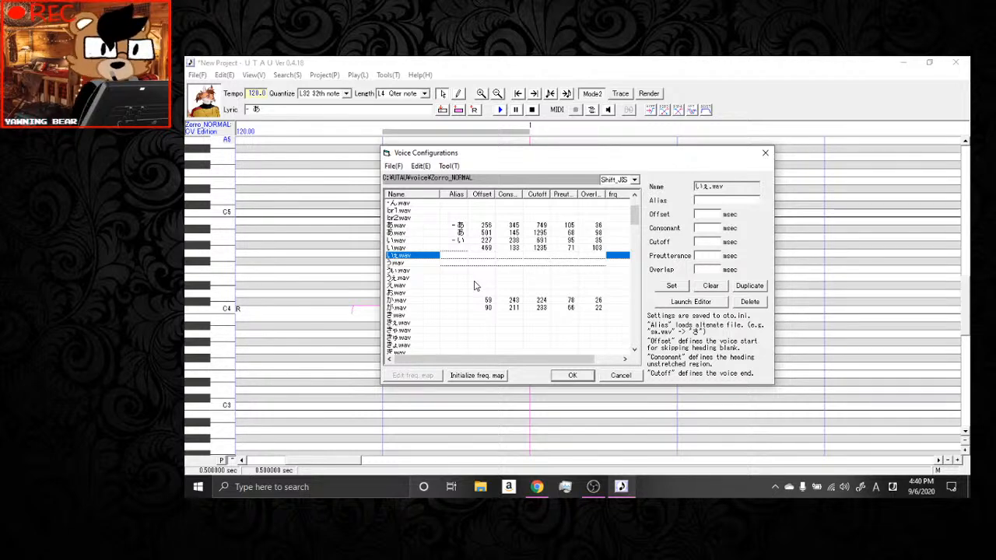
{"action": "scroll", "coordinate": [476, 286], "scroll_direction": "down", "scroll_amount": 10}
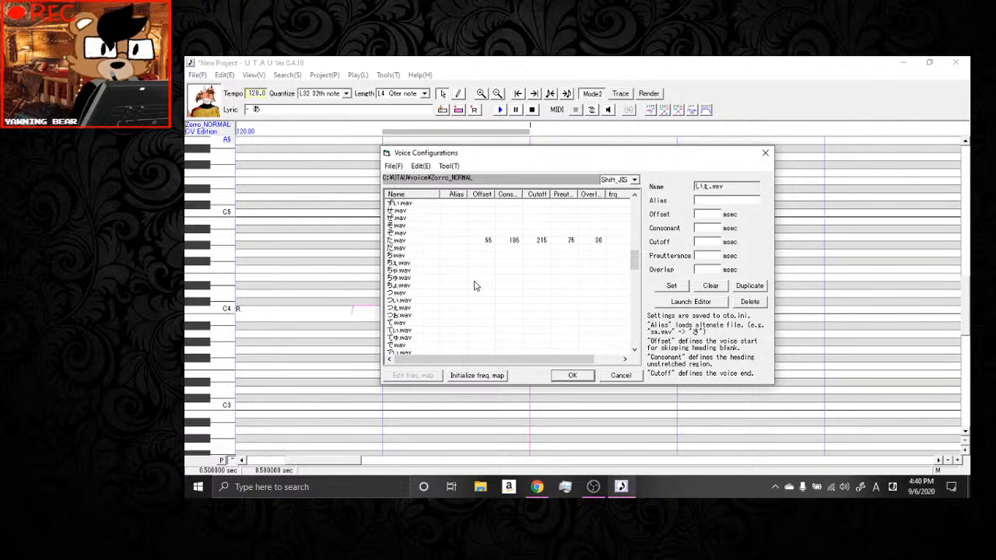
{"action": "scroll", "coordinate": [475, 286], "scroll_direction": "down", "scroll_amount": 2}
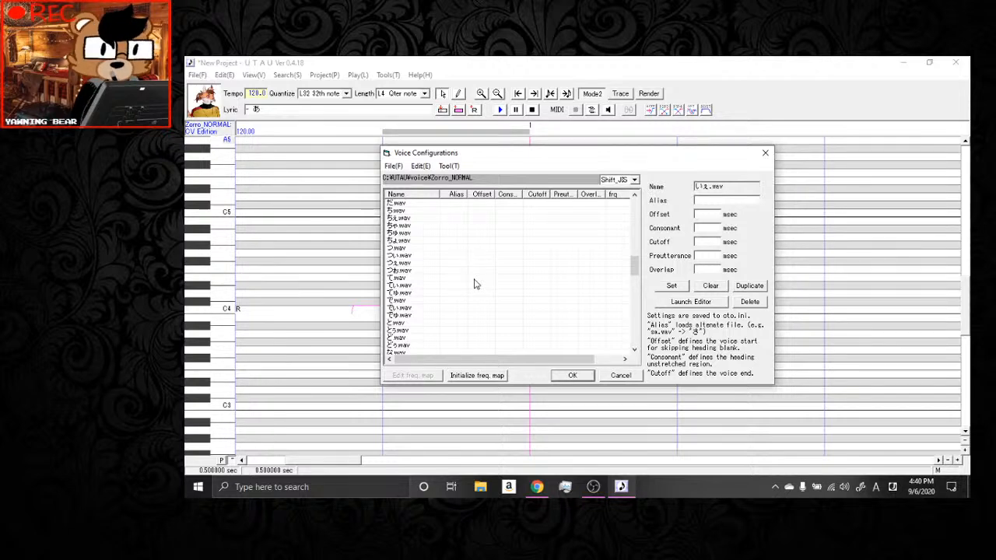
{"action": "left_click", "coordinate": [582, 376]}
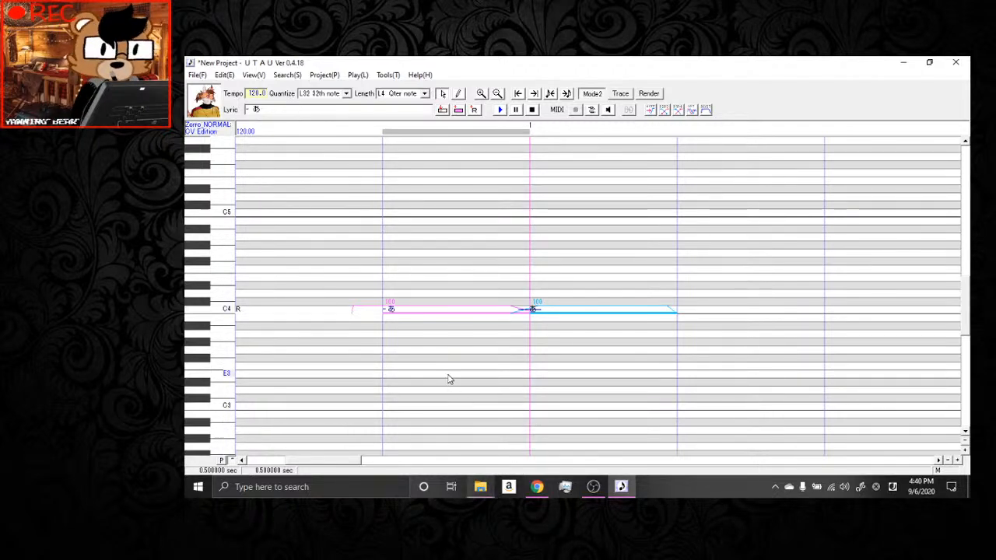
Switch to File Explorer and open the voice folder inside the UTAU folder on drive C.
{"action": "left_click", "coordinate": [480, 487]}
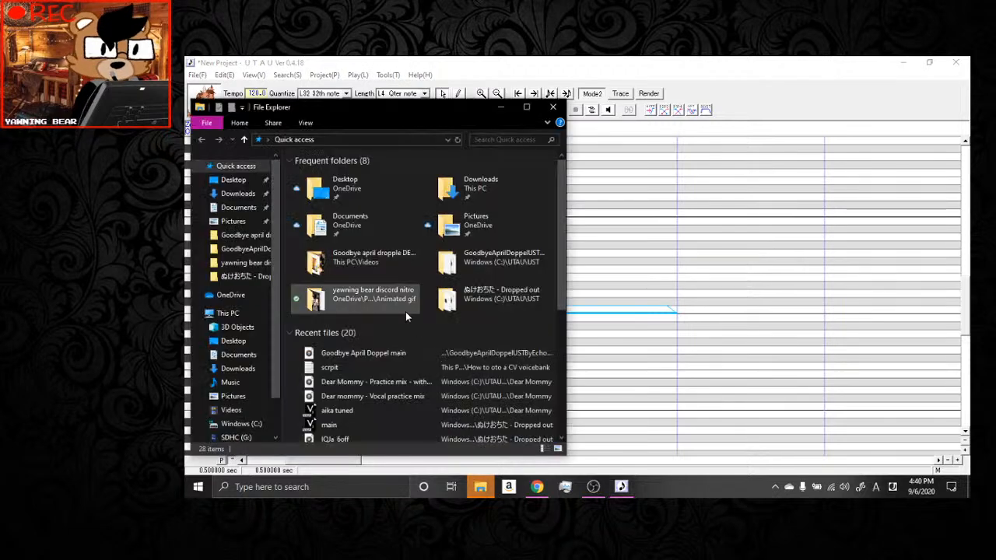
{"action": "left_click", "coordinate": [245, 277]}
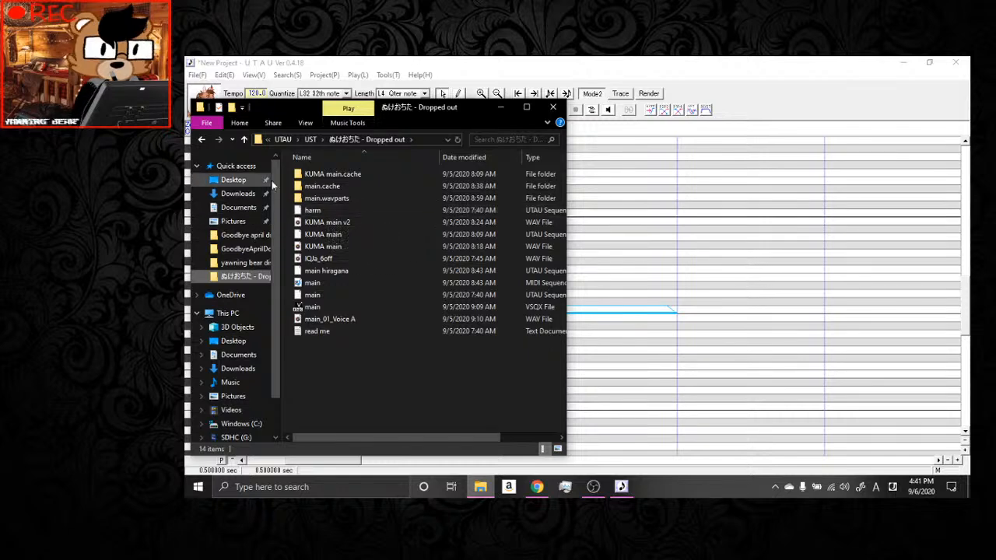
{"action": "left_click", "coordinate": [285, 139]}
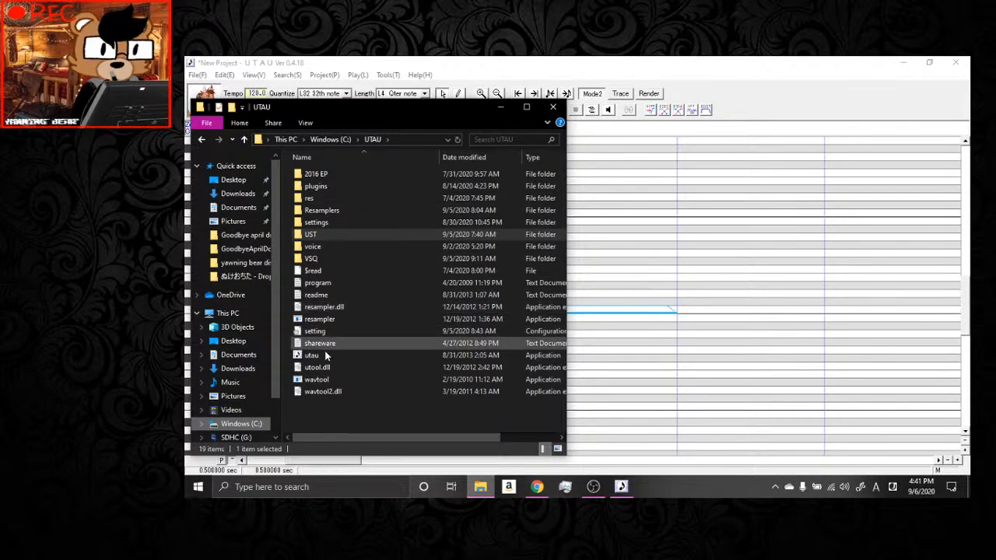
{"action": "left_click", "coordinate": [320, 249]}
{"action": "double_click", "coordinate": [321, 247]}
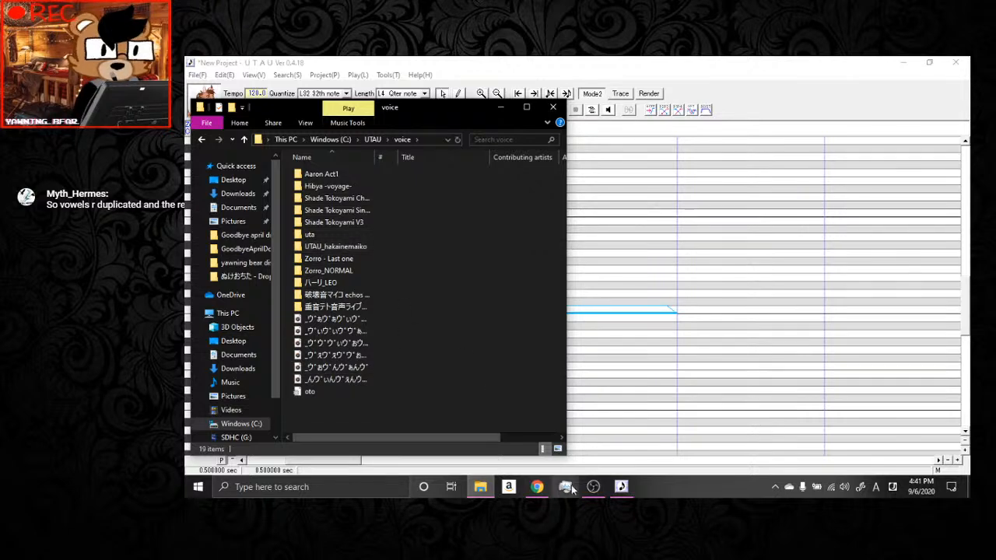
Switch back to UTAU, reopen the voice configurations and compare the duplicated あ.wav and い.wav entries.
{"action": "left_click", "coordinate": [621, 486]}
{"action": "left_click", "coordinate": [386, 74]}
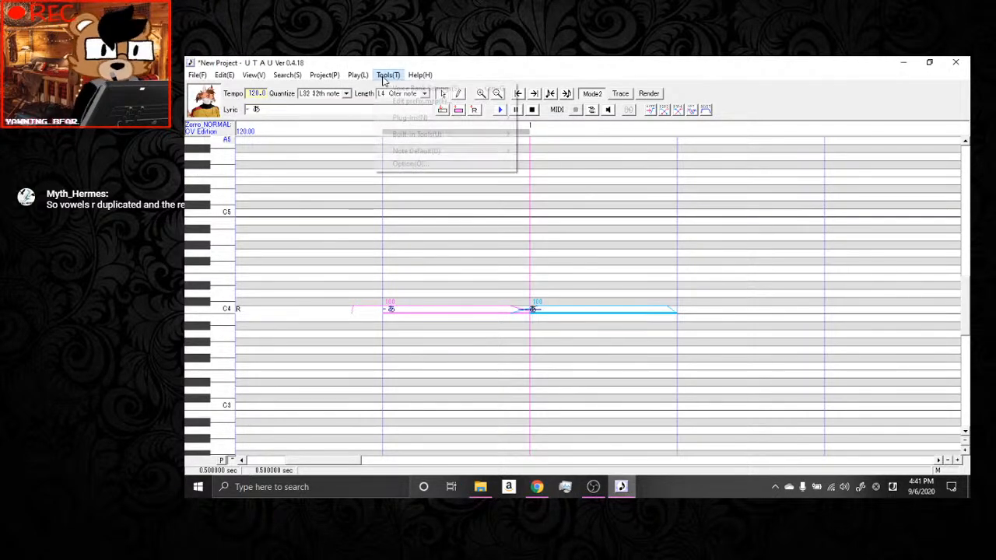
{"action": "left_click", "coordinate": [397, 87]}
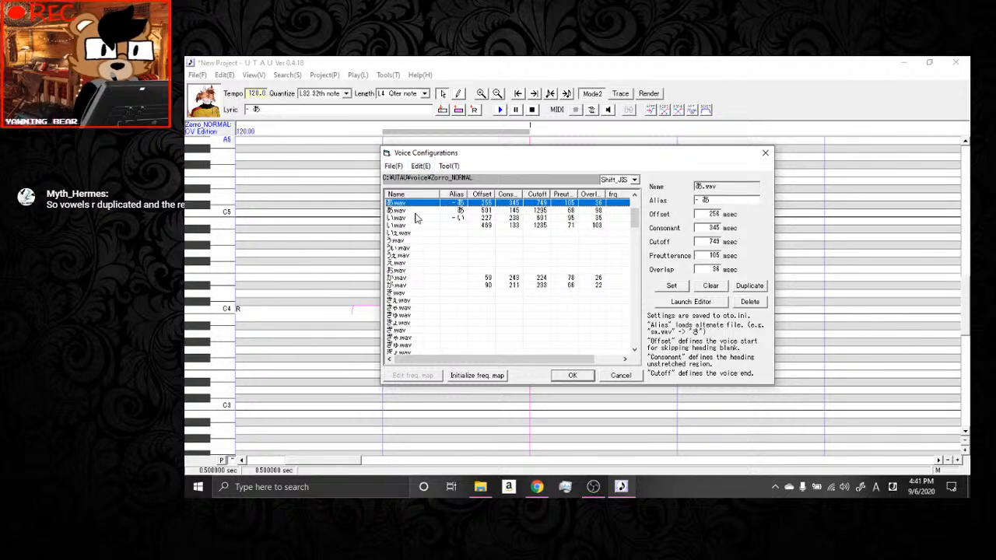
{"action": "left_click", "coordinate": [414, 212]}
{"action": "left_click", "coordinate": [417, 204]}
{"action": "left_click", "coordinate": [414, 227]}
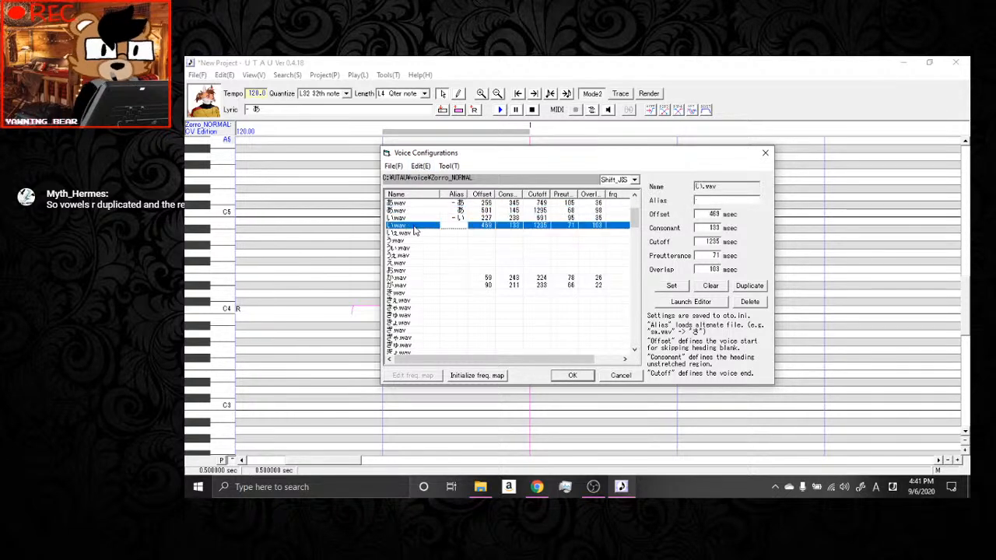
{"action": "left_click", "coordinate": [415, 219]}
{"action": "left_click", "coordinate": [412, 205]}
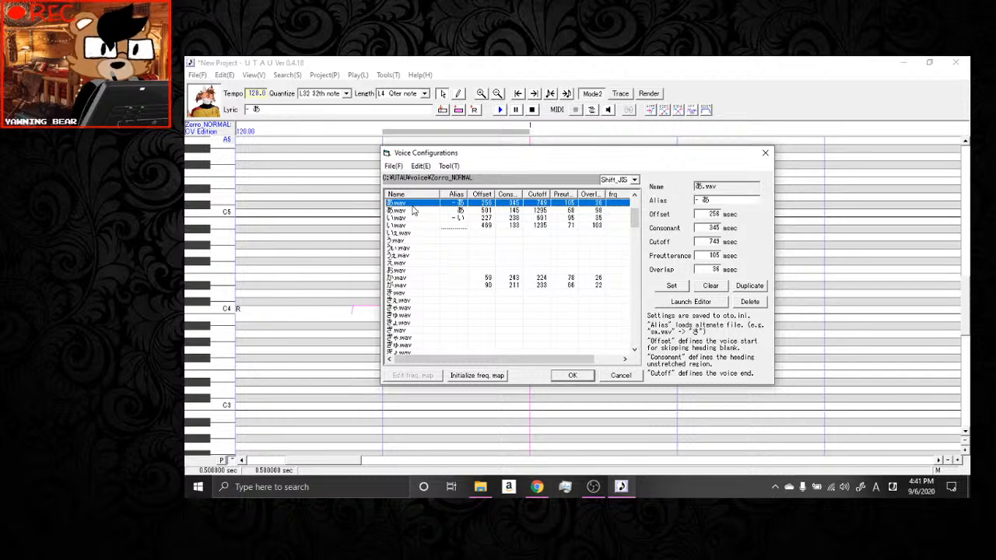
{"action": "scroll", "coordinate": [412, 210], "scroll_direction": "up", "scroll_amount": 3}
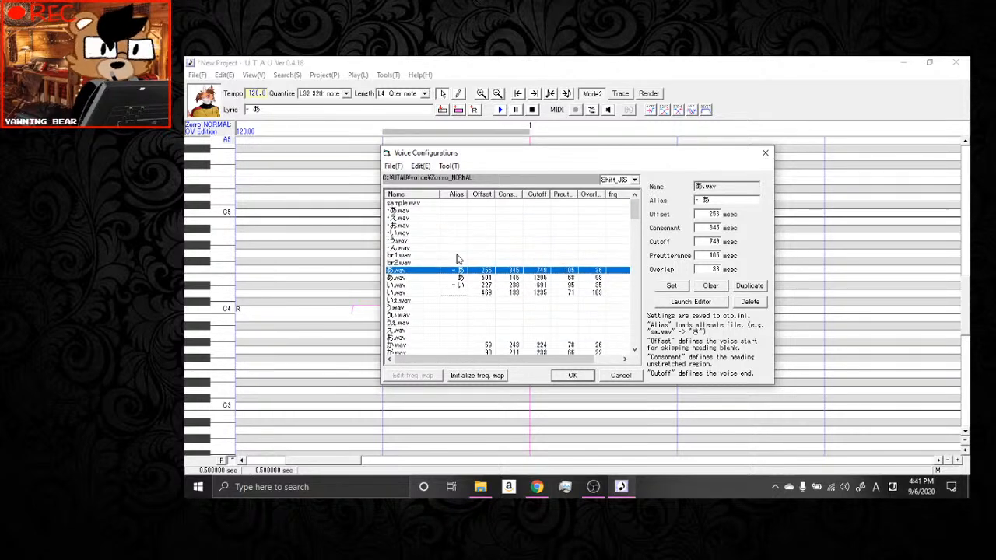
{"action": "left_click", "coordinate": [467, 278]}
{"action": "left_click", "coordinate": [470, 287]}
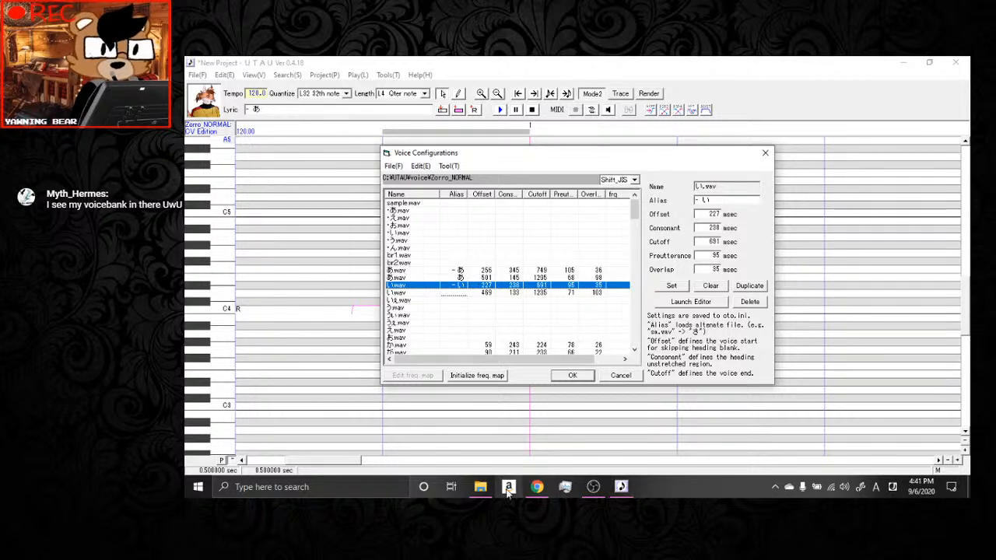
Switch to File Explorer, examine the contents of the Shade Tokoyami V3 folder, and return to the voice folder.
{"action": "left_click", "coordinate": [480, 487]}
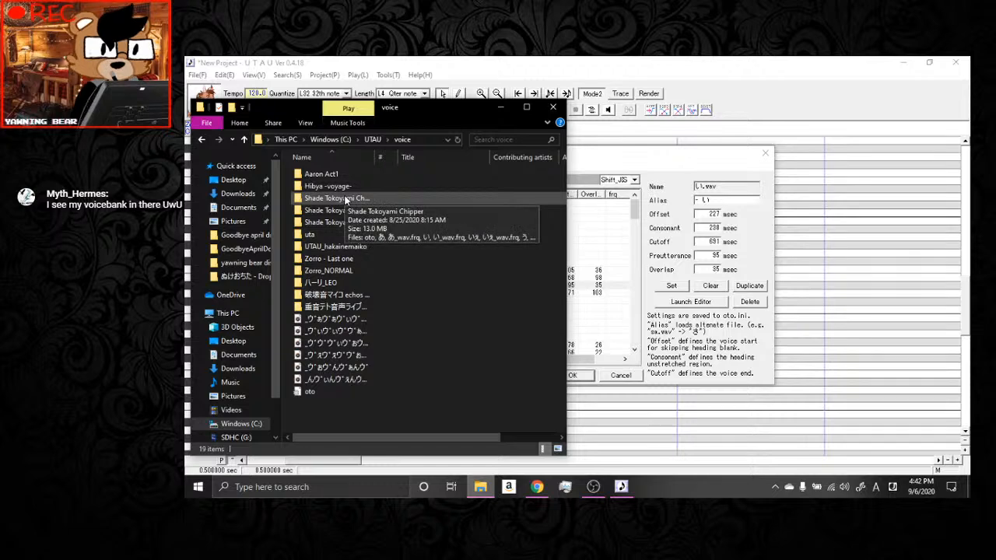
{"action": "double_click", "coordinate": [356, 223]}
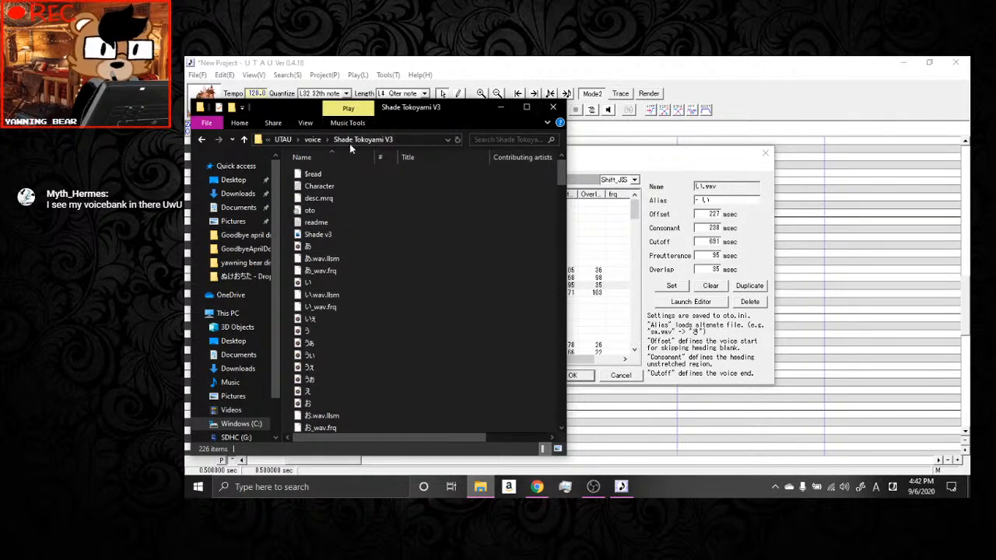
{"action": "left_click", "coordinate": [314, 141]}
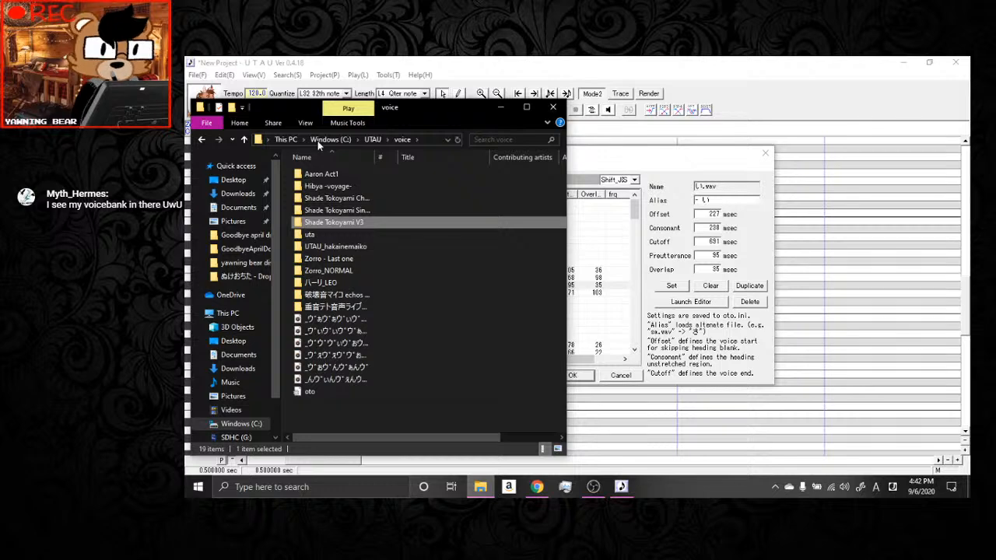
Move the oto file from the voice folder into the Zorro_NORMAL folder, replacing the existing oto.ini.
{"action": "left_click", "coordinate": [337, 176]}
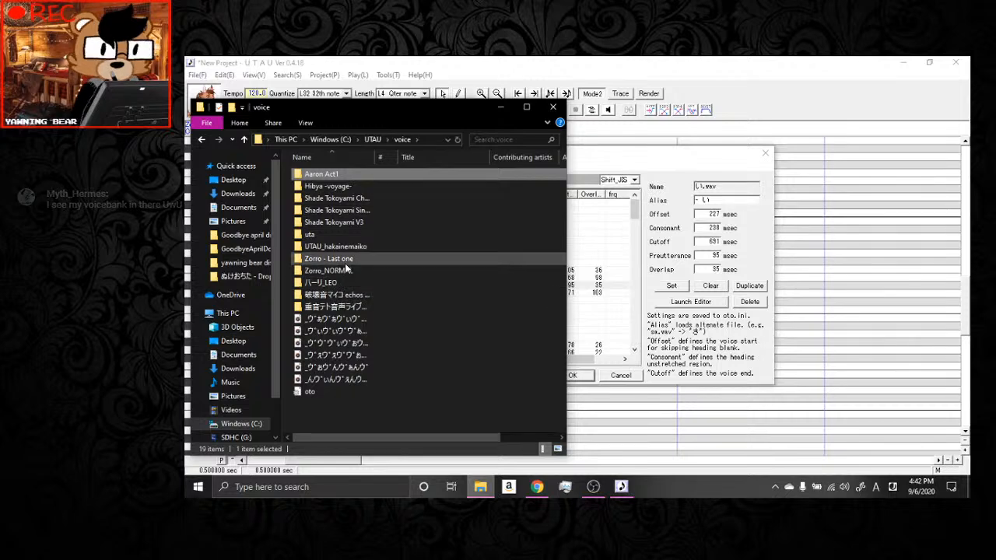
{"action": "left_click", "coordinate": [318, 393]}
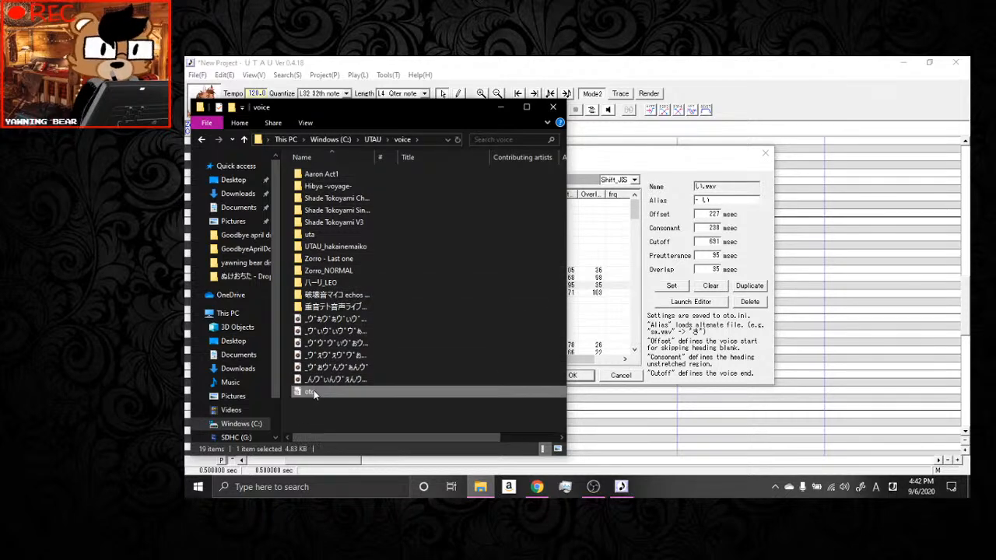
{"action": "left_click_drag", "start_coordinate": [315, 395], "coordinate": [346, 272]}
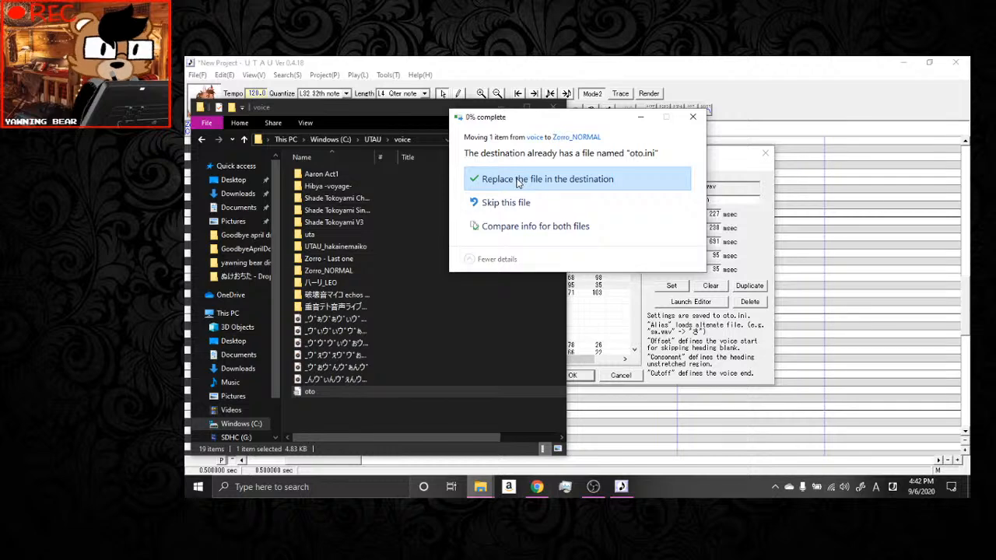
{"action": "left_click", "coordinate": [516, 179]}
Switch back to UTAU and reload the Zorro_NORMAL voice configurations from the replaced oto file.
{"action": "left_click", "coordinate": [654, 161]}
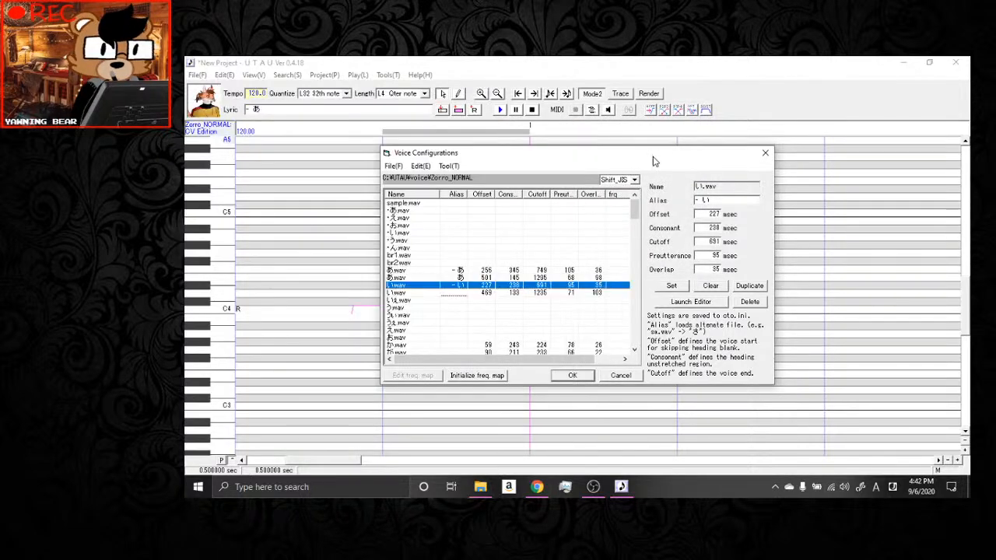
{"action": "left_click", "coordinate": [392, 166]}
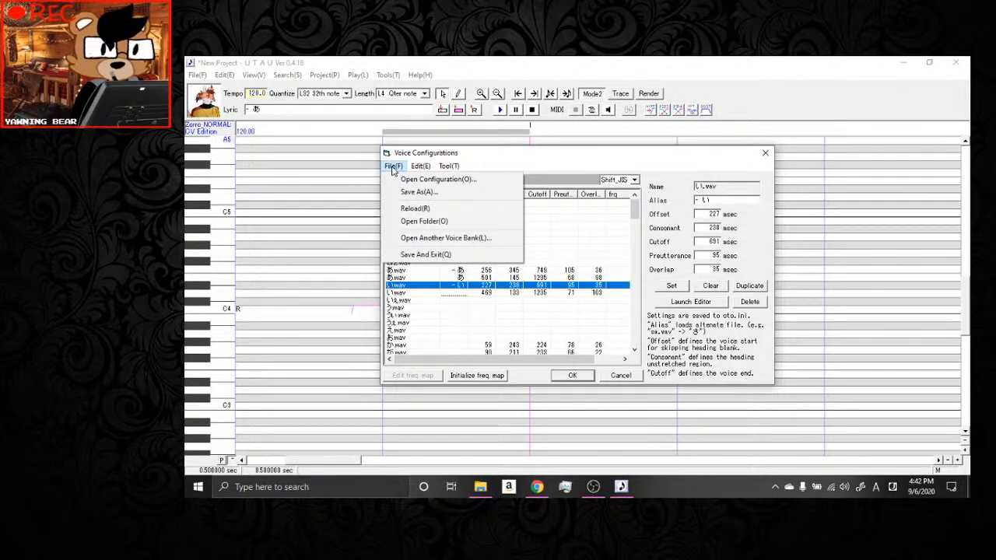
{"action": "left_click", "coordinate": [413, 208]}
{"action": "left_click", "coordinate": [600, 309]}
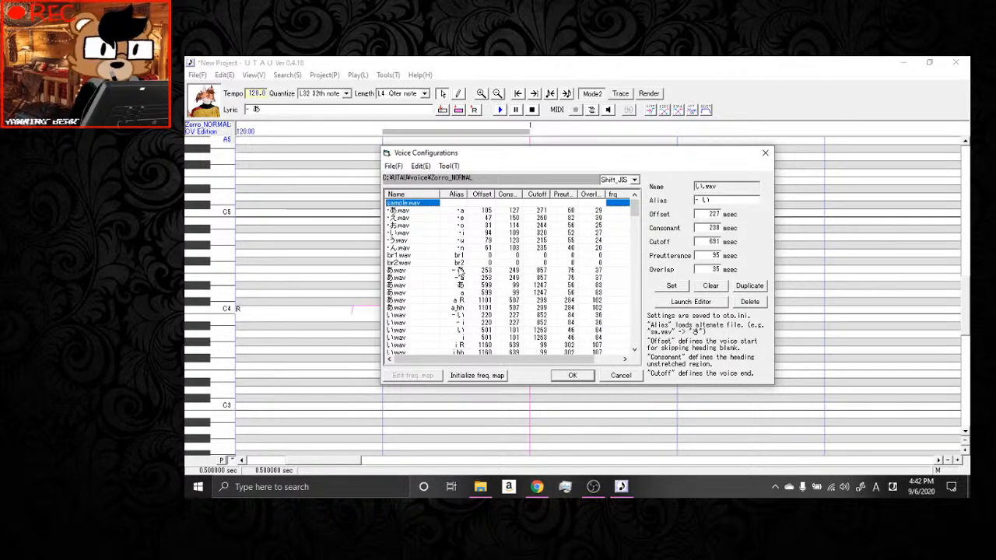
Open the "- あ" entry of あ.wav in the waveform editor and widen the editor window.
{"action": "left_click", "coordinate": [459, 270]}
{"action": "left_click", "coordinate": [702, 305]}
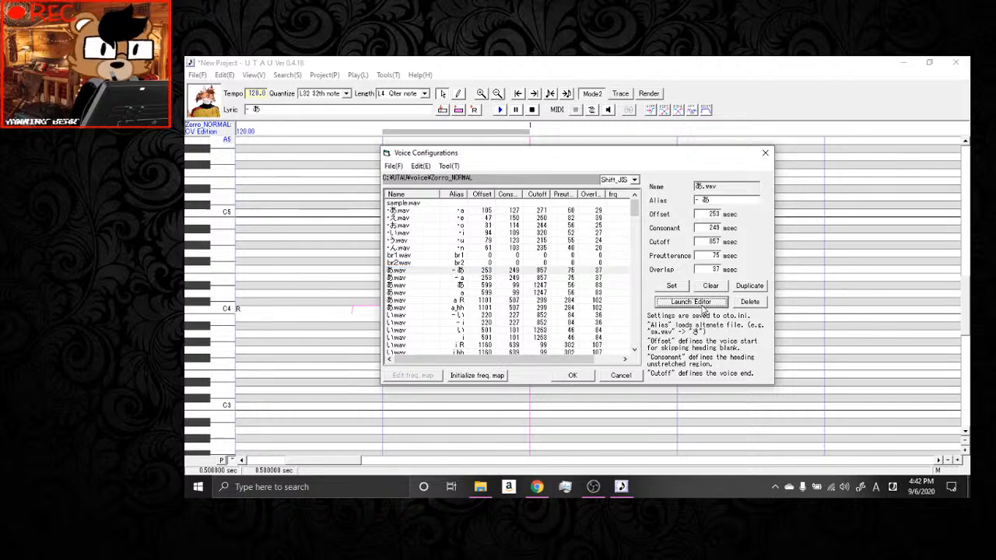
{"action": "left_click_drag", "start_coordinate": [641, 344], "coordinate": [466, 208]}
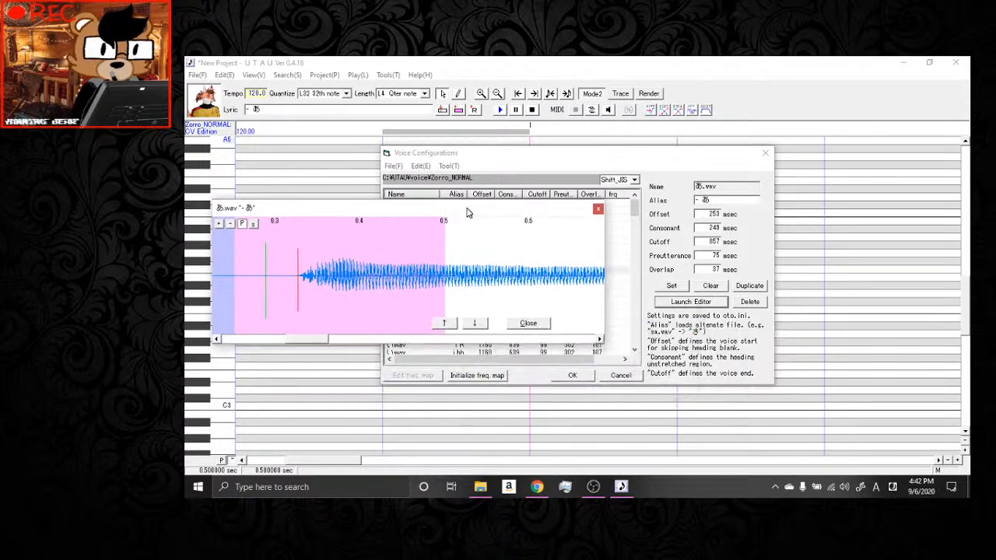
{"action": "left_click_drag", "start_coordinate": [603, 251], "coordinate": [907, 250]}
Switch to Chrome, resume the paused Lily -ERROR piano cover, and check the YouTube Studio live stream page.
{"action": "left_click", "coordinate": [537, 488]}
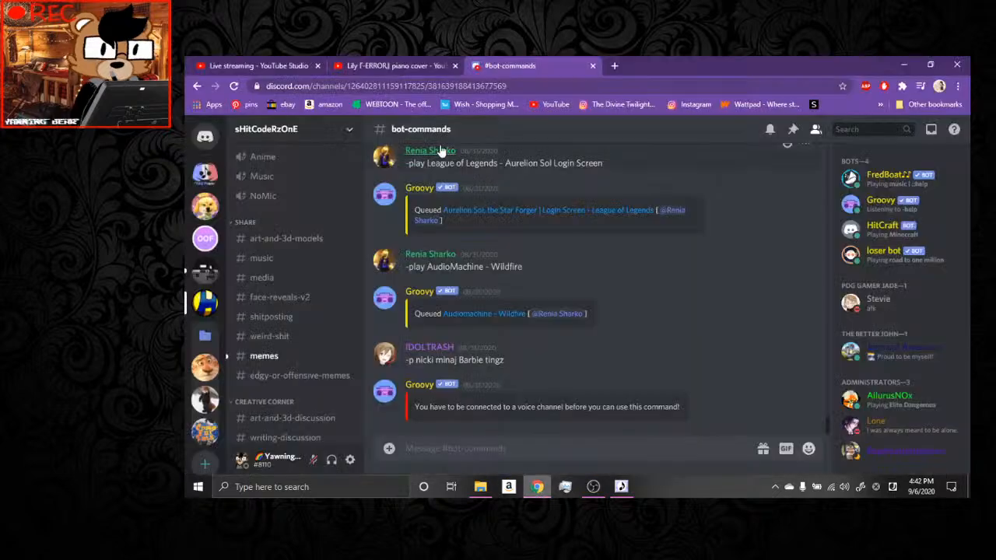
{"action": "left_click", "coordinate": [393, 65]}
{"action": "left_click", "coordinate": [628, 317]}
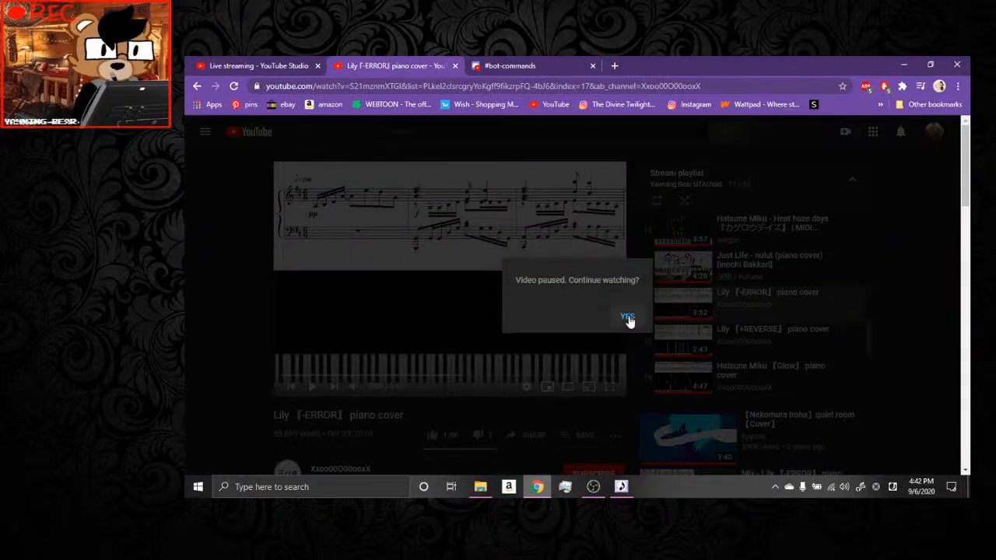
{"action": "left_click", "coordinate": [223, 63]}
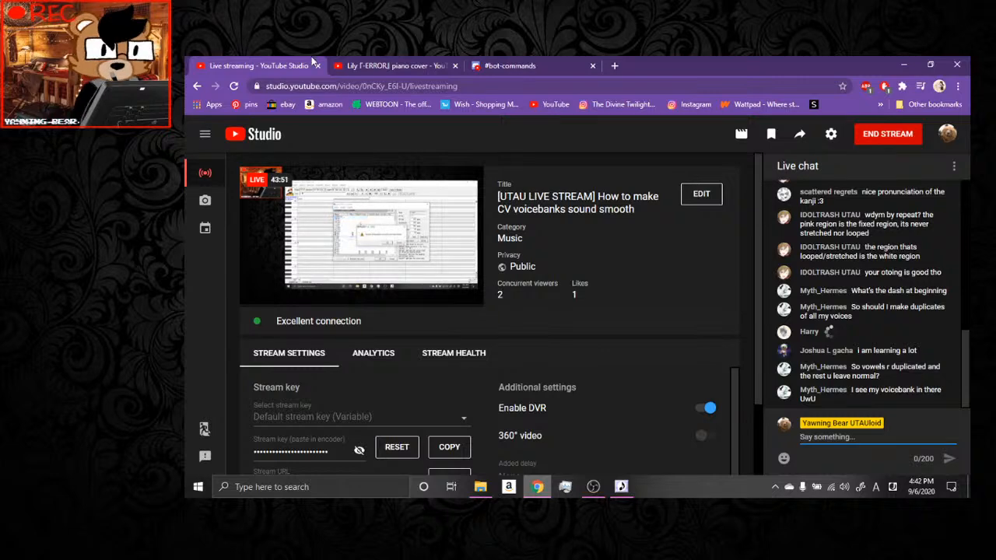
{"action": "left_click", "coordinate": [404, 65]}
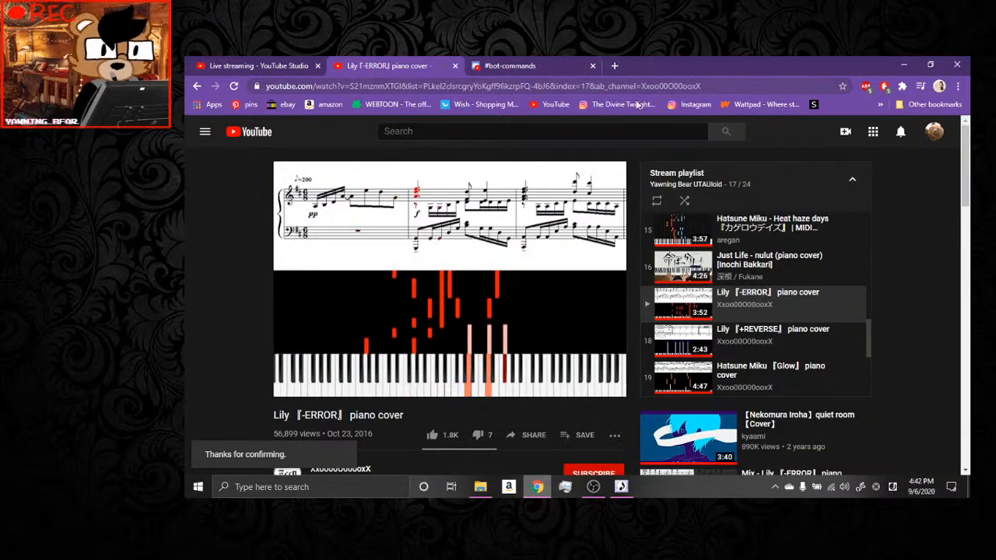
Open YouTube in a new tab and browse the uploaded videos of the Yawning Bear UTAUloid channel.
{"action": "key", "text": "ctrl+t"}
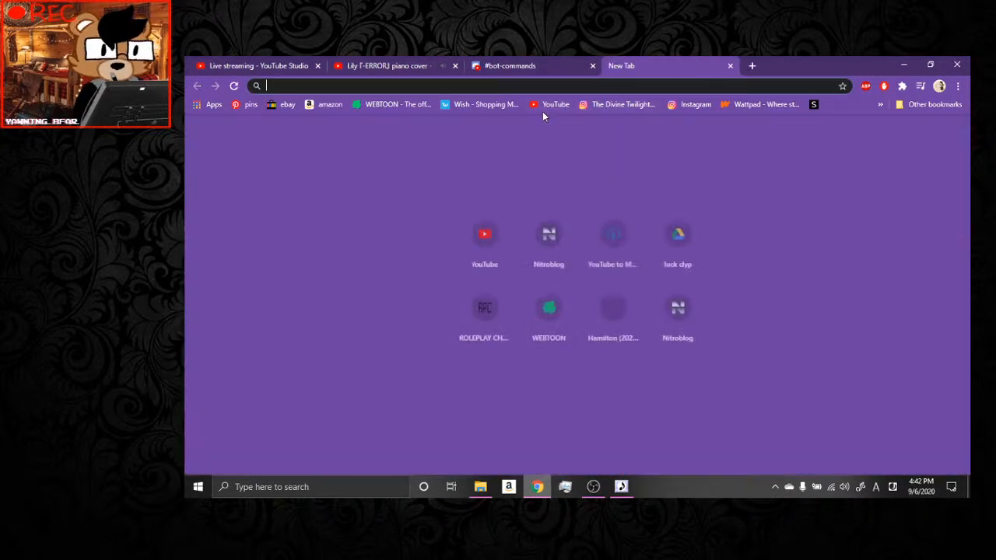
{"action": "left_click", "coordinate": [543, 105]}
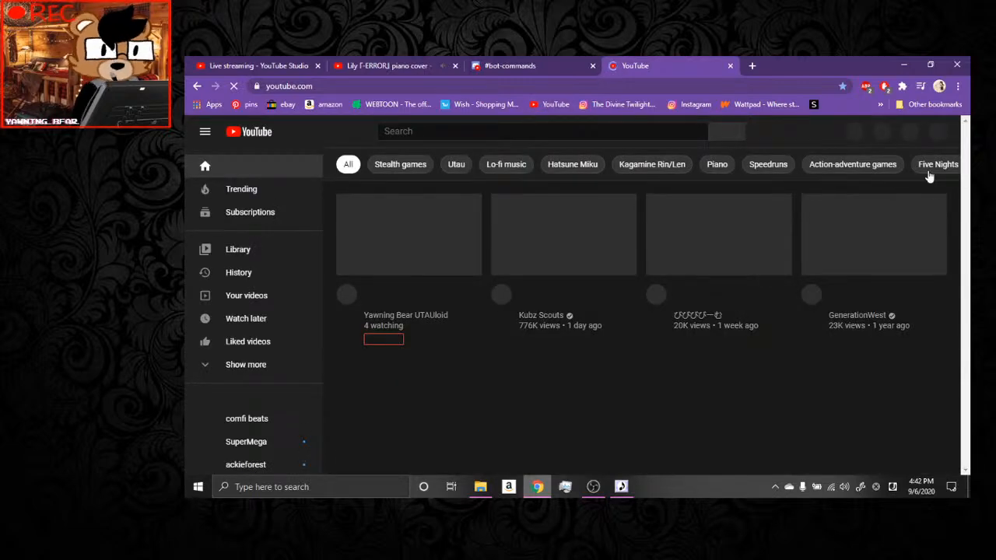
{"action": "left_click", "coordinate": [411, 318]}
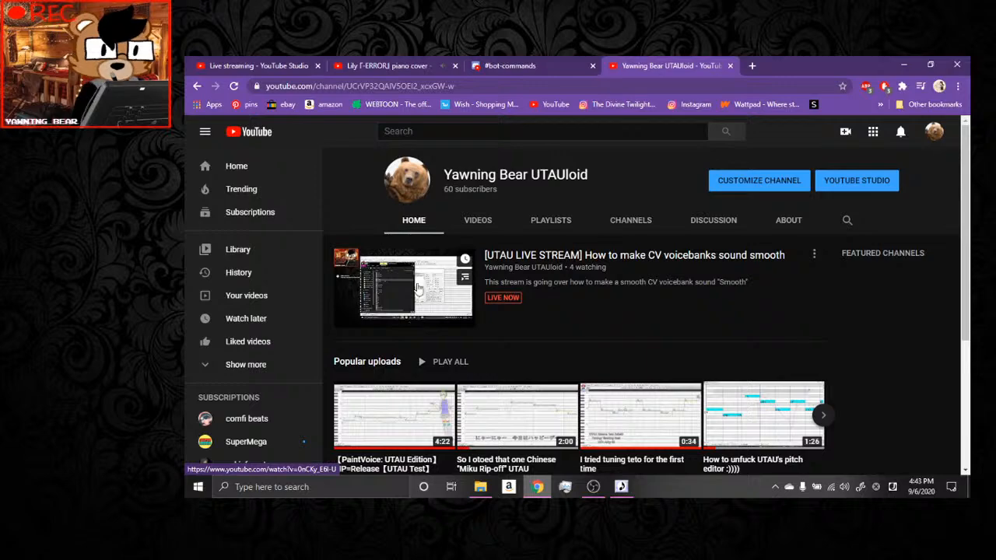
{"action": "scroll", "coordinate": [488, 259], "scroll_direction": "down", "scroll_amount": 3}
{"action": "scroll", "coordinate": [483, 241], "scroll_direction": "up", "scroll_amount": 3}
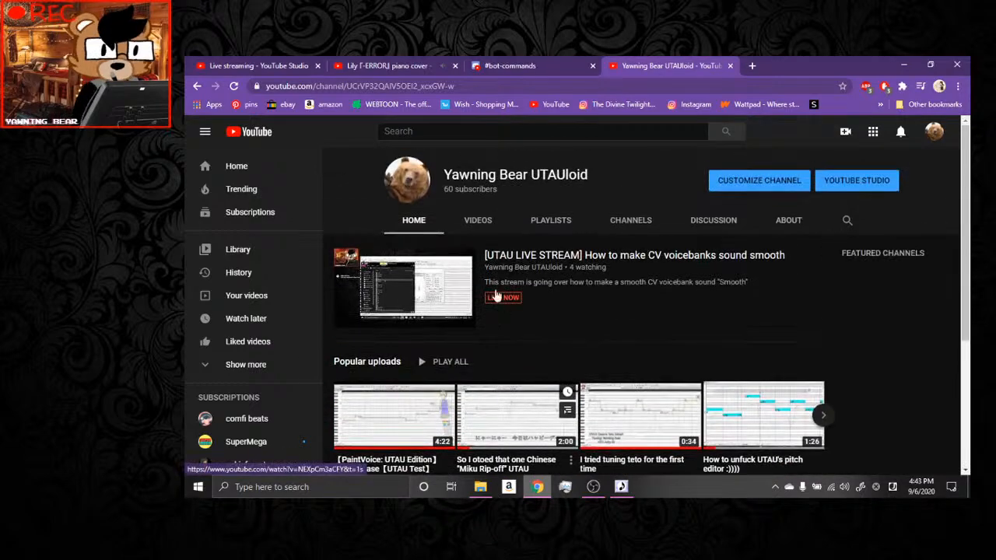
{"action": "left_click", "coordinate": [477, 223]}
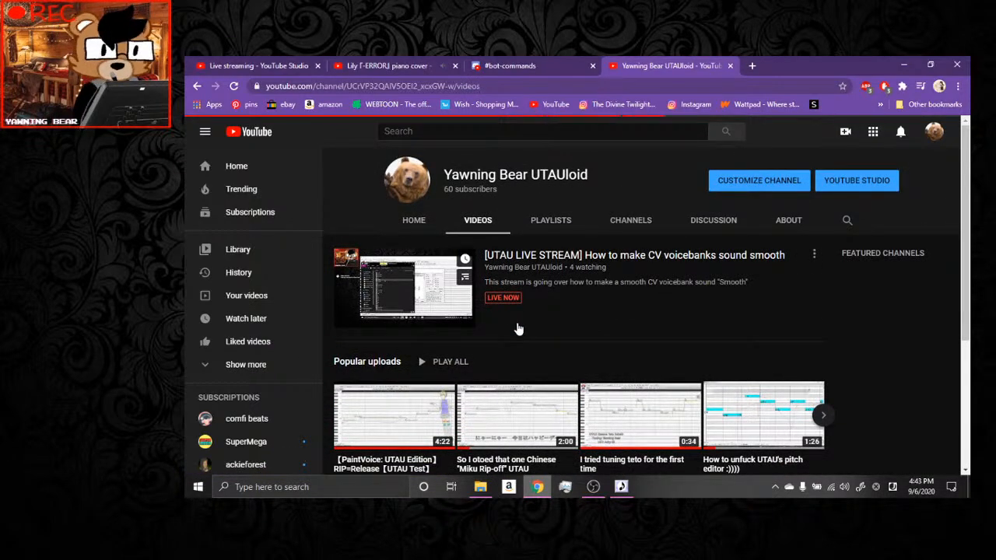
{"action": "scroll", "coordinate": [518, 329], "scroll_direction": "down", "scroll_amount": 6}
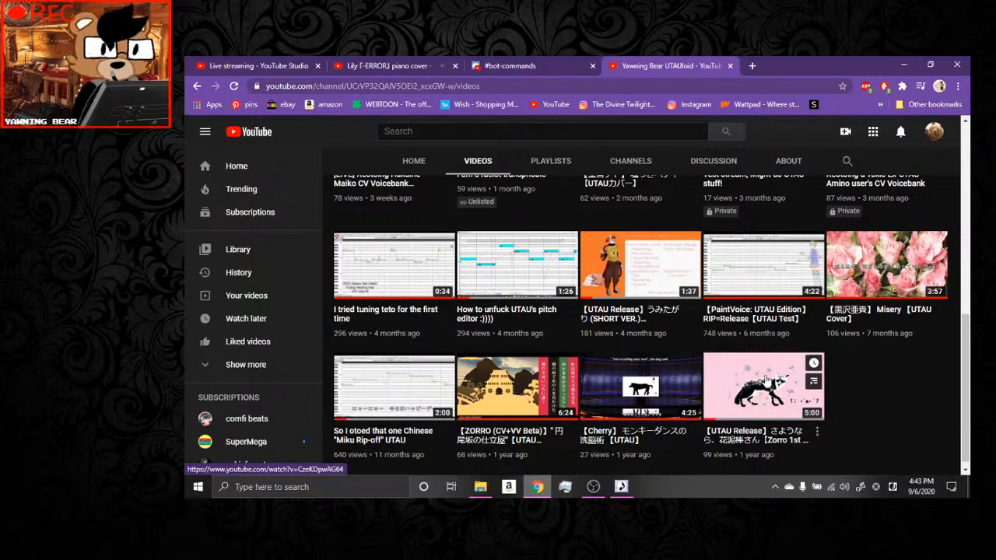
Switch back to UTAU, step through the あ.wav entries up to "a R" in spectrogram view, and close the editor.
{"action": "left_click", "coordinate": [622, 487]}
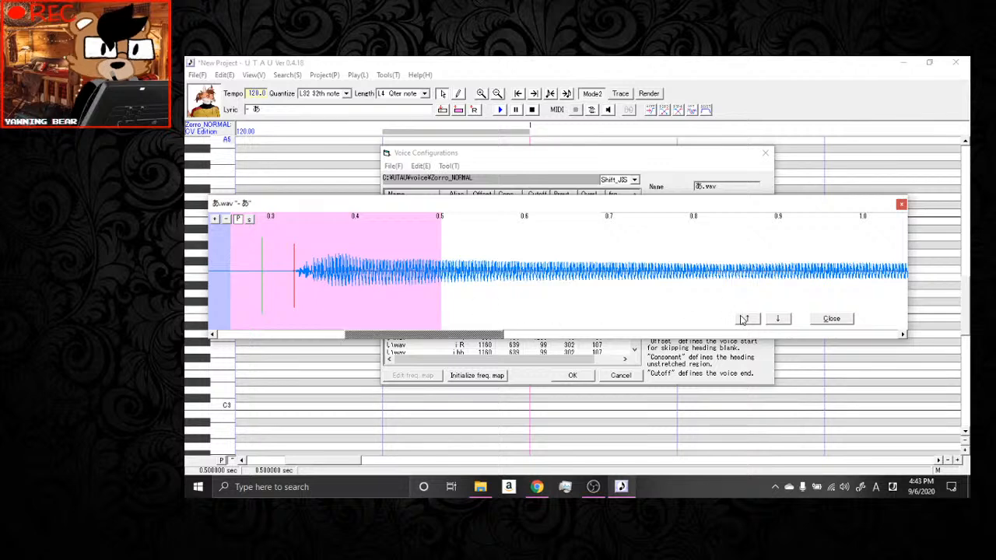
{"action": "left_click", "coordinate": [778, 319]}
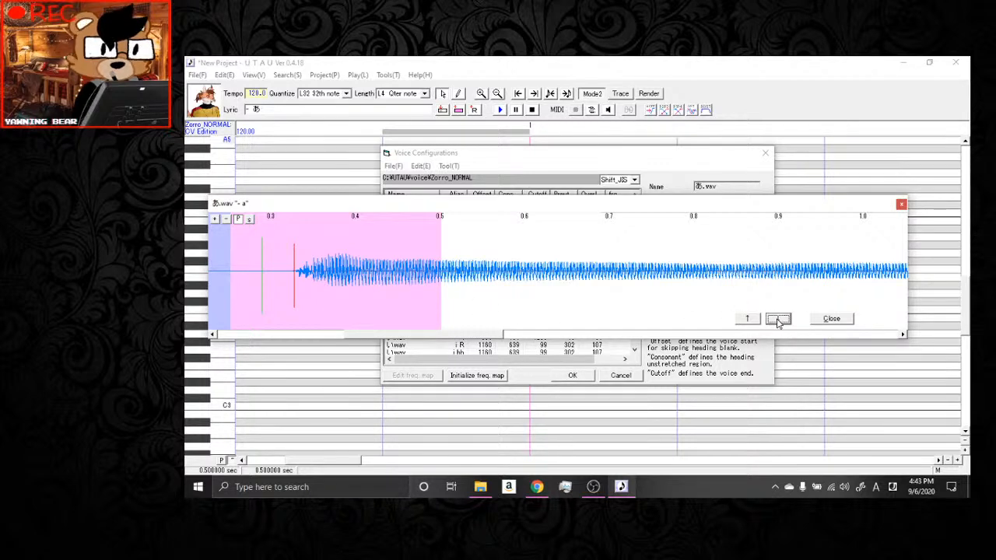
{"action": "left_click", "coordinate": [249, 219]}
{"action": "left_click", "coordinate": [777, 320]}
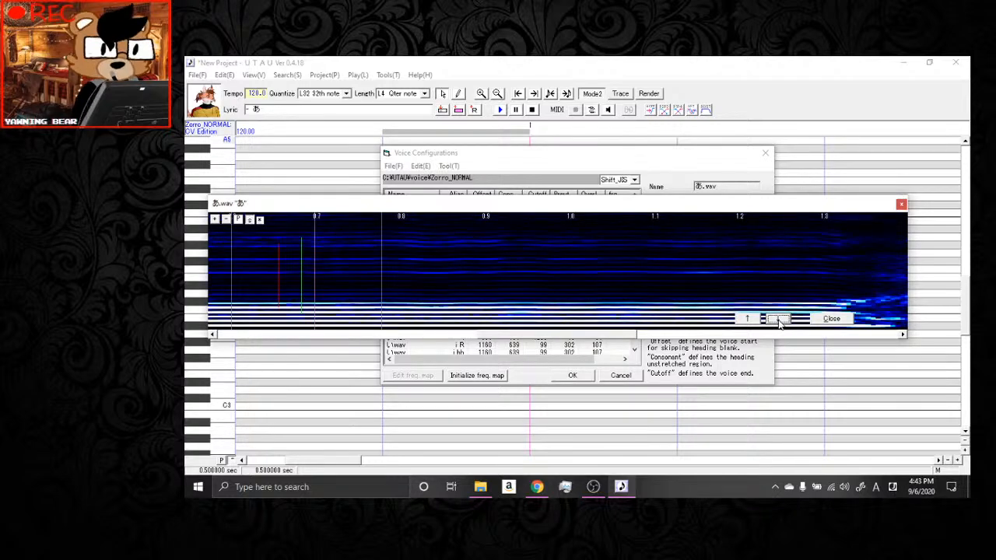
{"action": "left_click", "coordinate": [779, 321]}
{"action": "left_click", "coordinate": [778, 321]}
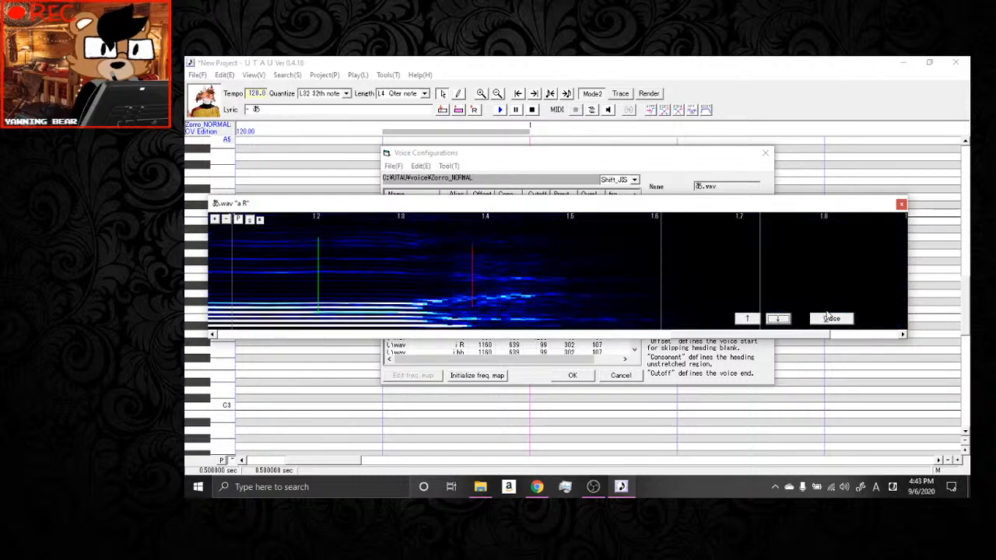
{"action": "left_click", "coordinate": [831, 318]}
Compare the duplicated あ.wav entries in the list and select the one with the alias "a".
{"action": "scroll", "coordinate": [433, 266], "scroll_direction": "down", "scroll_amount": 1}
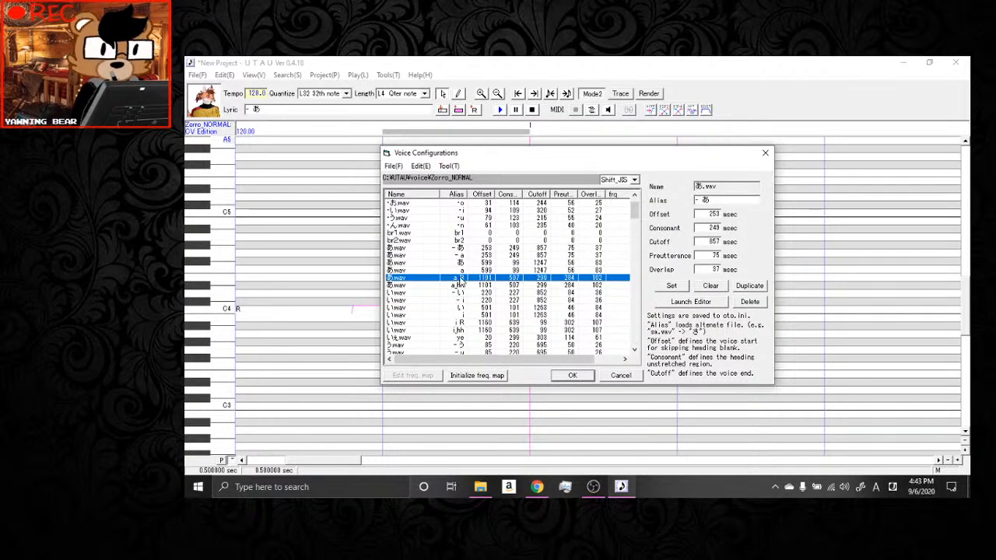
{"action": "left_click", "coordinate": [459, 278]}
{"action": "left_click", "coordinate": [413, 270]}
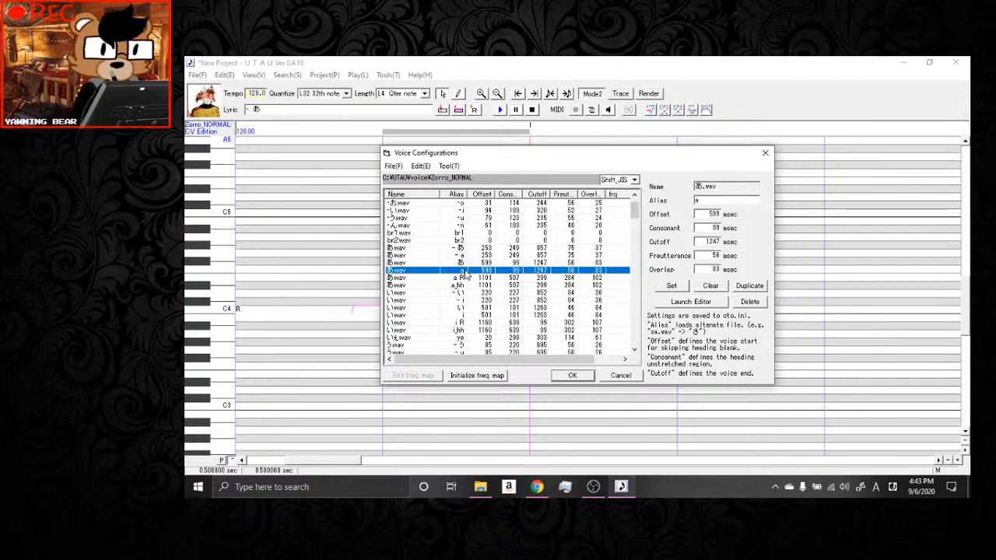
Examine the aliases and timing values through the whole entry list, and select きょ.wav with the alias "kyo".
{"action": "scroll", "coordinate": [465, 274], "scroll_direction": "down", "scroll_amount": 3}
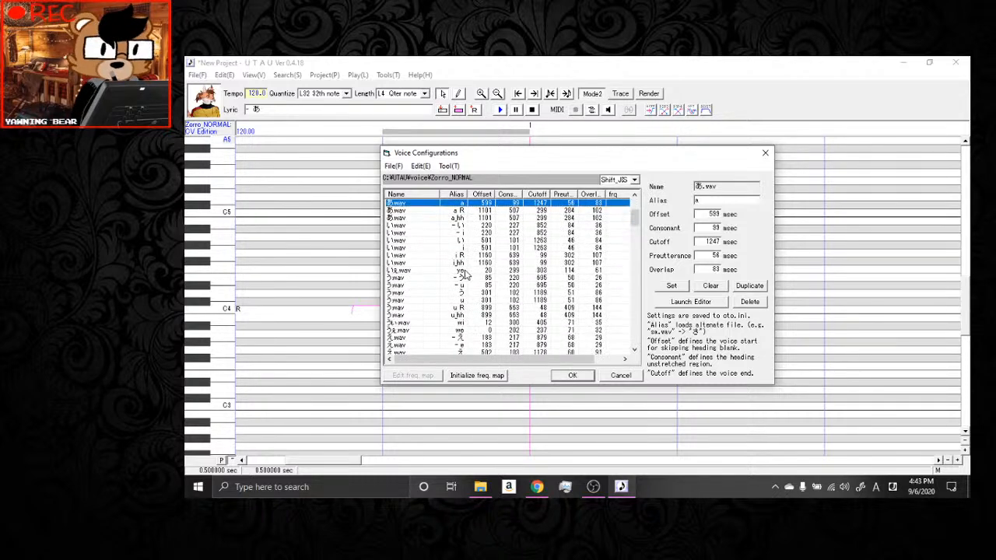
{"action": "scroll", "coordinate": [465, 274], "scroll_direction": "down", "scroll_amount": 1}
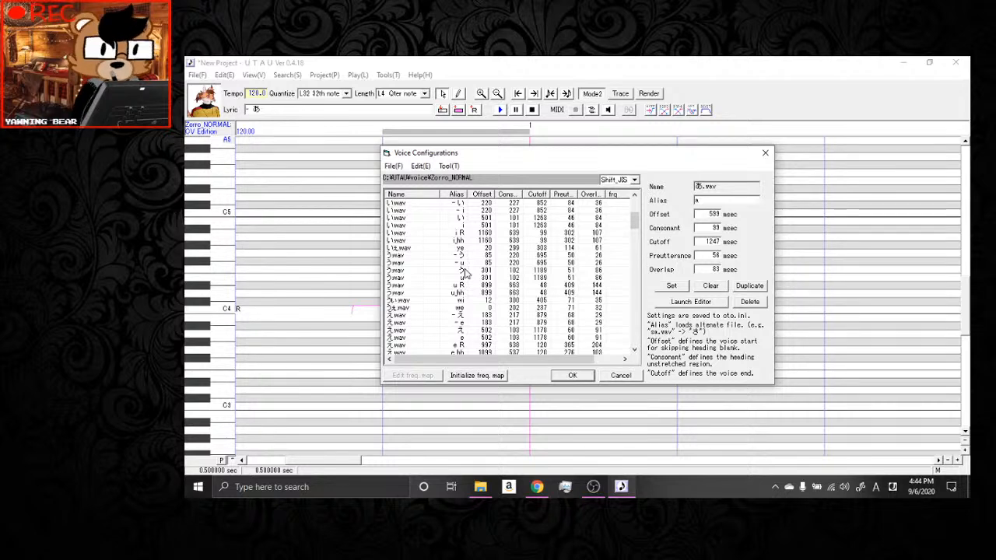
{"action": "scroll", "coordinate": [465, 272], "scroll_direction": "down", "scroll_amount": 5}
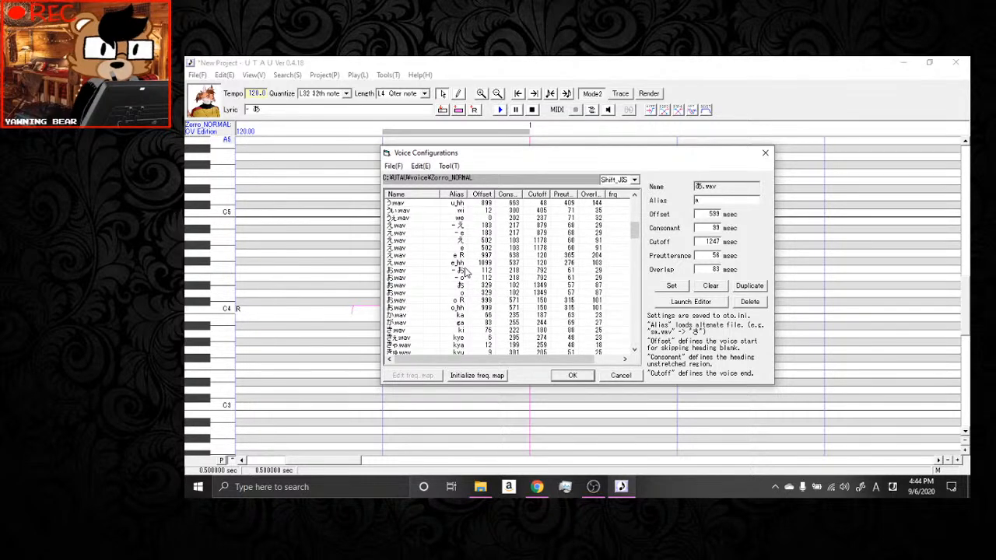
{"action": "scroll", "coordinate": [466, 272], "scroll_direction": "down", "scroll_amount": 3}
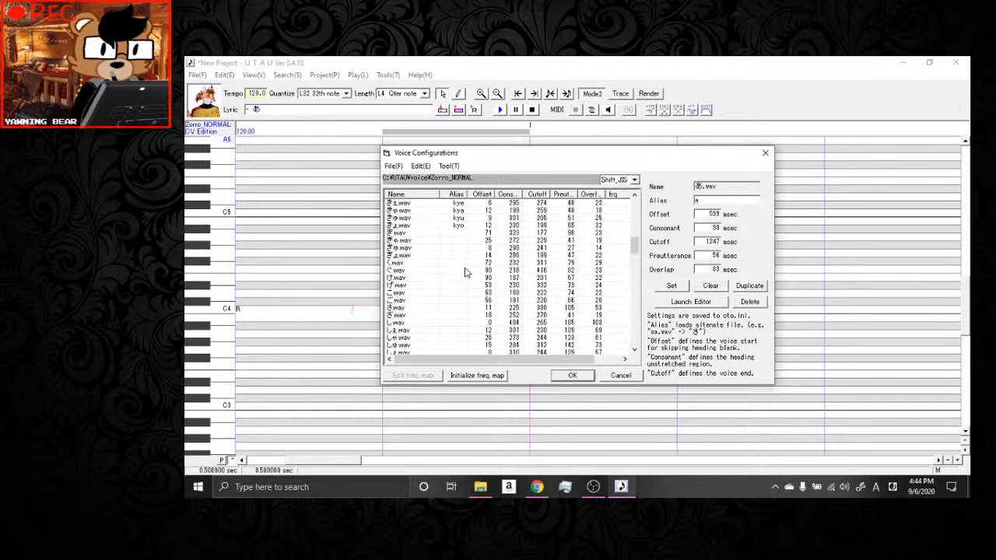
{"action": "scroll", "coordinate": [465, 273], "scroll_direction": "up", "scroll_amount": 3}
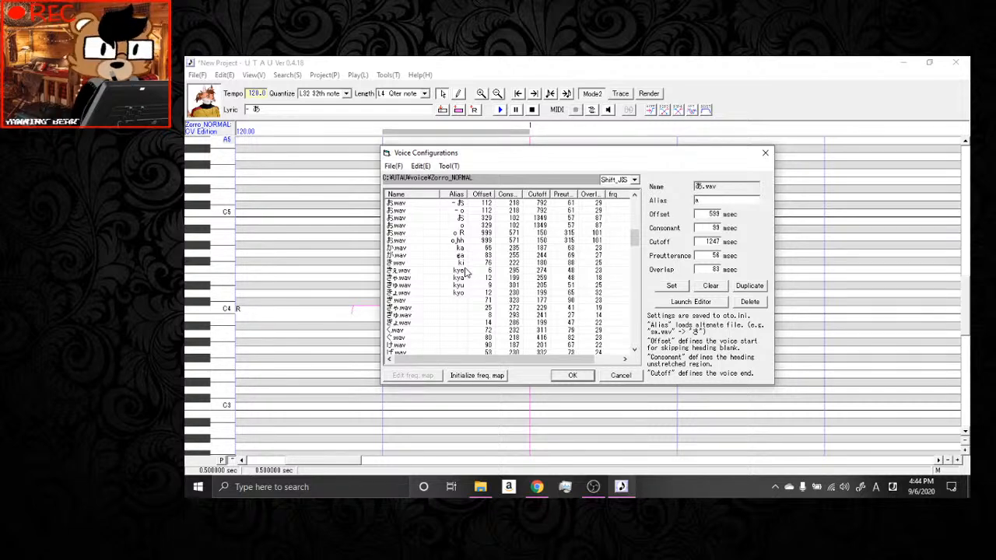
{"action": "scroll", "coordinate": [465, 271], "scroll_direction": "down", "scroll_amount": 2}
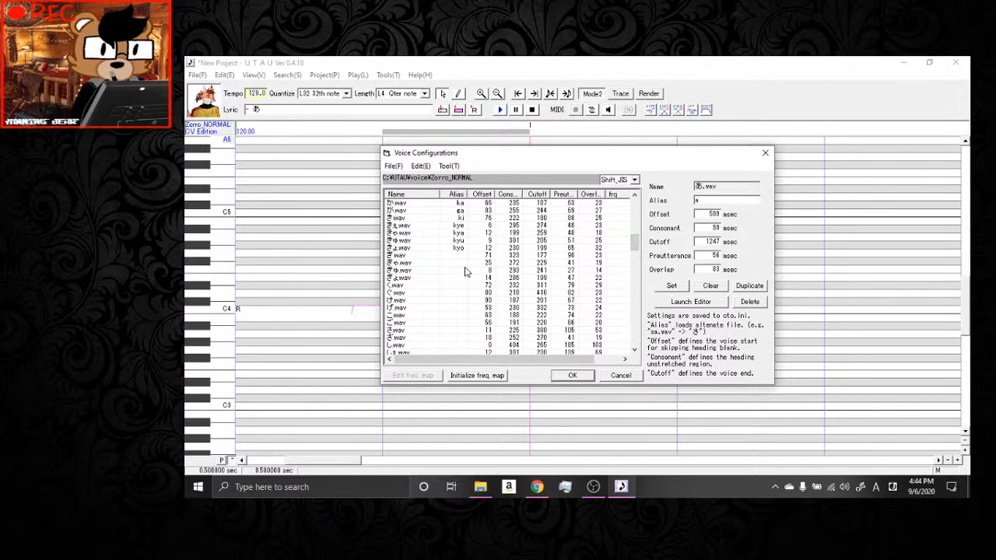
{"action": "scroll", "coordinate": [465, 270], "scroll_direction": "up", "scroll_amount": 3}
{"action": "scroll", "coordinate": [465, 271], "scroll_direction": "up", "scroll_amount": 4}
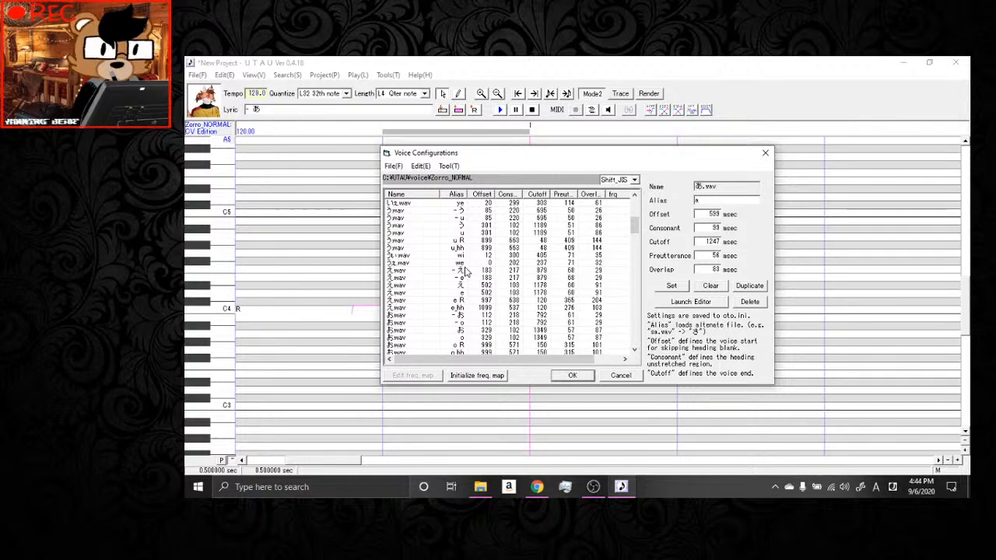
{"action": "scroll", "coordinate": [466, 271], "scroll_direction": "down", "scroll_amount": 20}
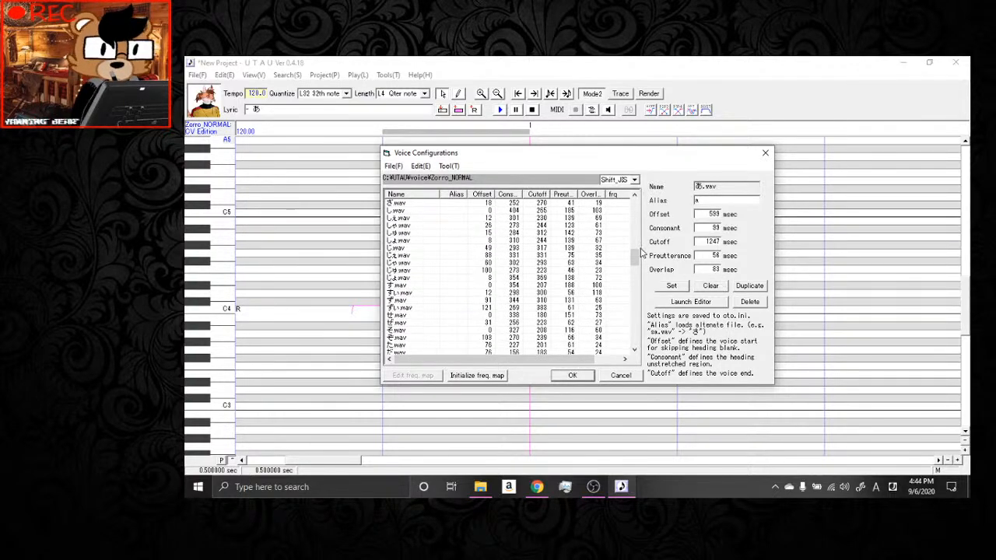
{"action": "left_click_drag", "start_coordinate": [635, 257], "coordinate": [649, 358]}
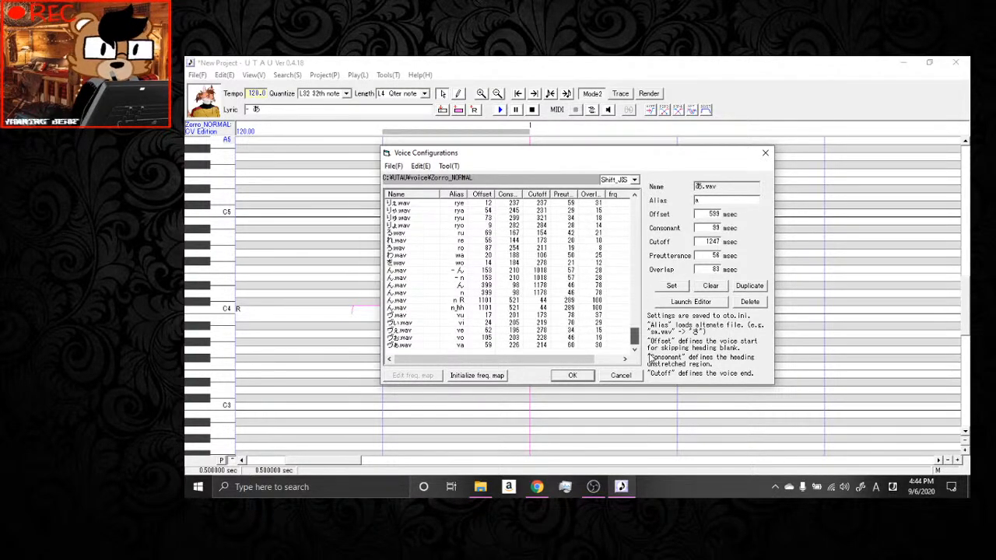
{"action": "scroll", "coordinate": [404, 285], "scroll_direction": "up", "scroll_amount": 15}
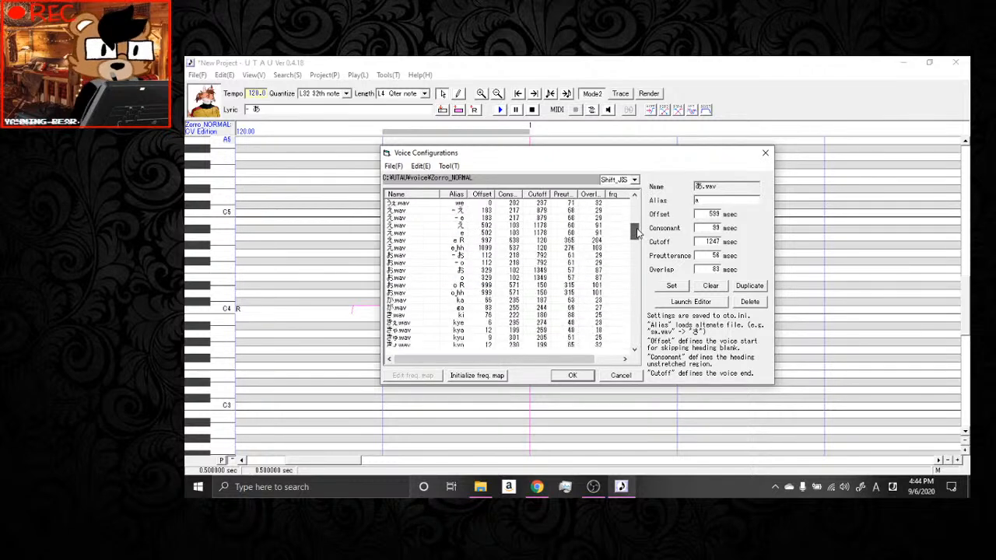
{"action": "scroll", "coordinate": [403, 284], "scroll_direction": "down", "scroll_amount": 3}
{"action": "left_click", "coordinate": [467, 264]}
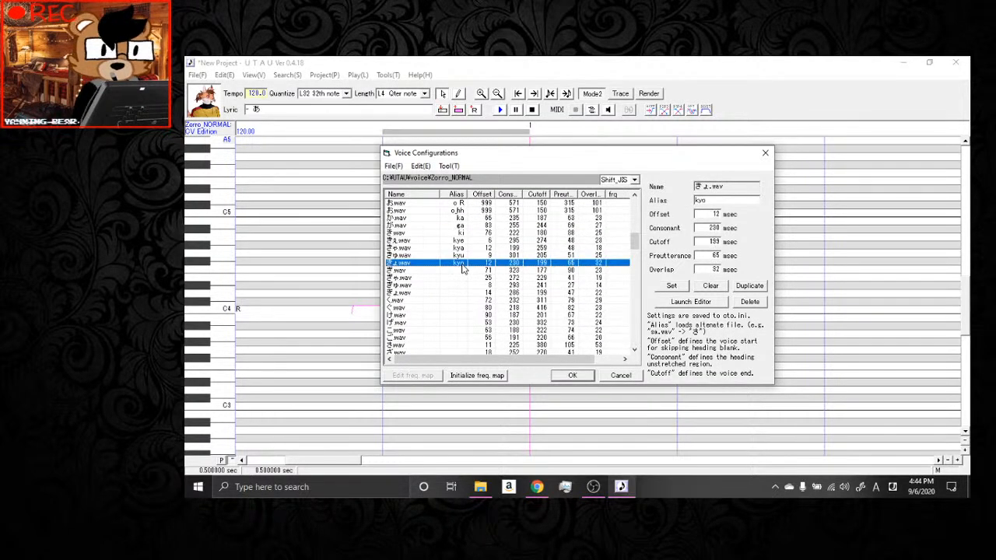
Examine the missing and present aliases through the rest of the entry list down to づぁ.wav, and confirm the voice configurations.
{"action": "left_click", "coordinate": [441, 280]}
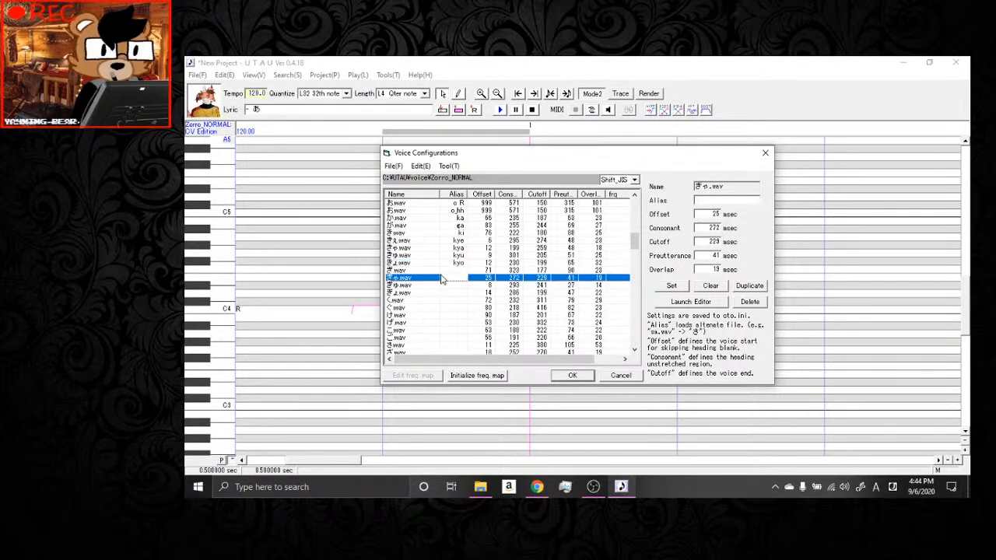
{"action": "scroll", "coordinate": [440, 280], "scroll_direction": "down", "scroll_amount": 10}
{"action": "scroll", "coordinate": [440, 280], "scroll_direction": "down", "scroll_amount": 20}
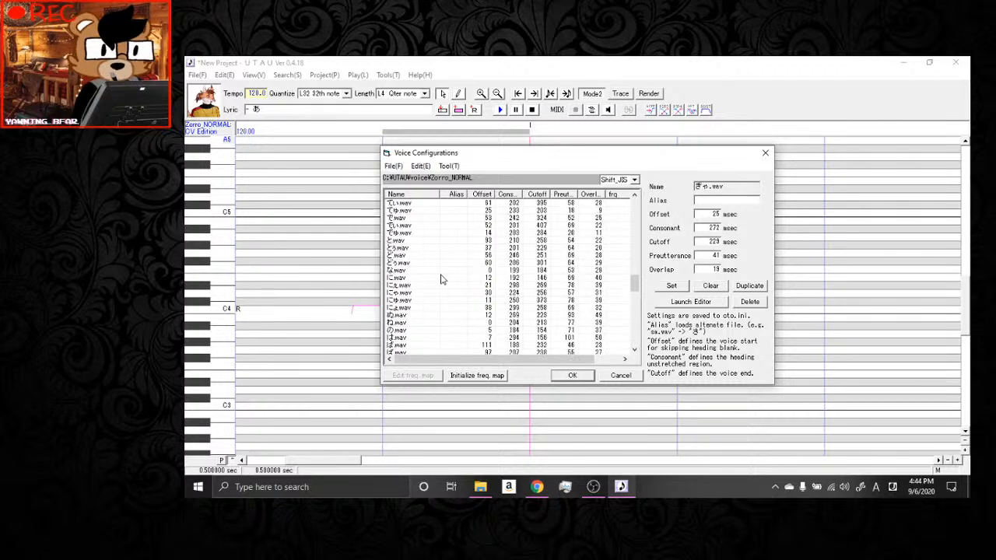
{"action": "scroll", "coordinate": [441, 280], "scroll_direction": "down", "scroll_amount": 5}
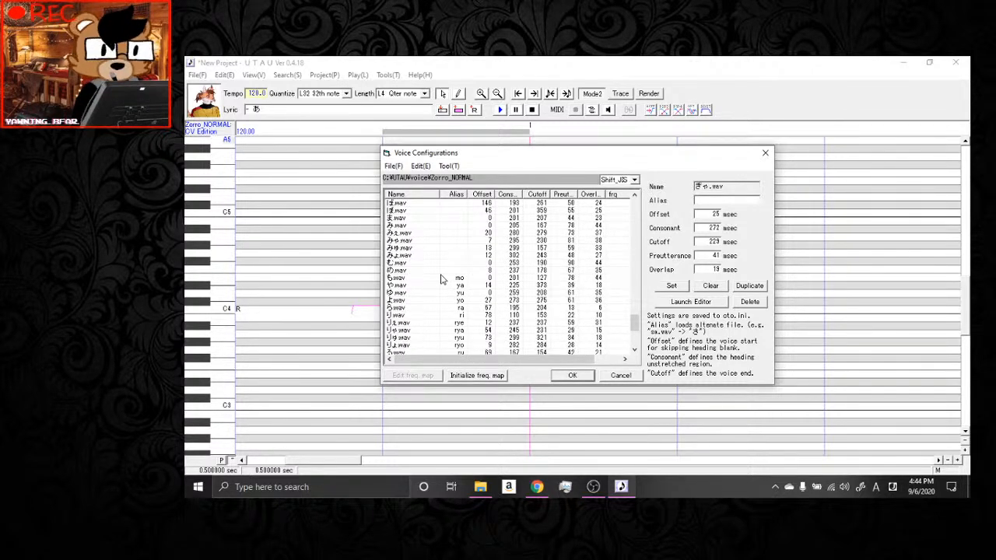
{"action": "left_click", "coordinate": [440, 278]}
{"action": "left_click", "coordinate": [434, 271]}
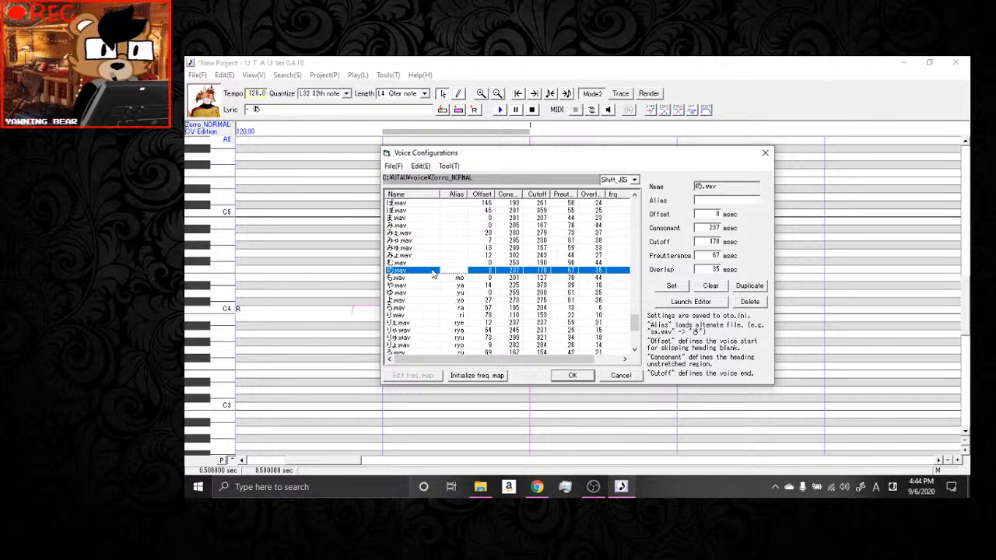
{"action": "left_click", "coordinate": [434, 278]}
{"action": "left_click", "coordinate": [440, 286]}
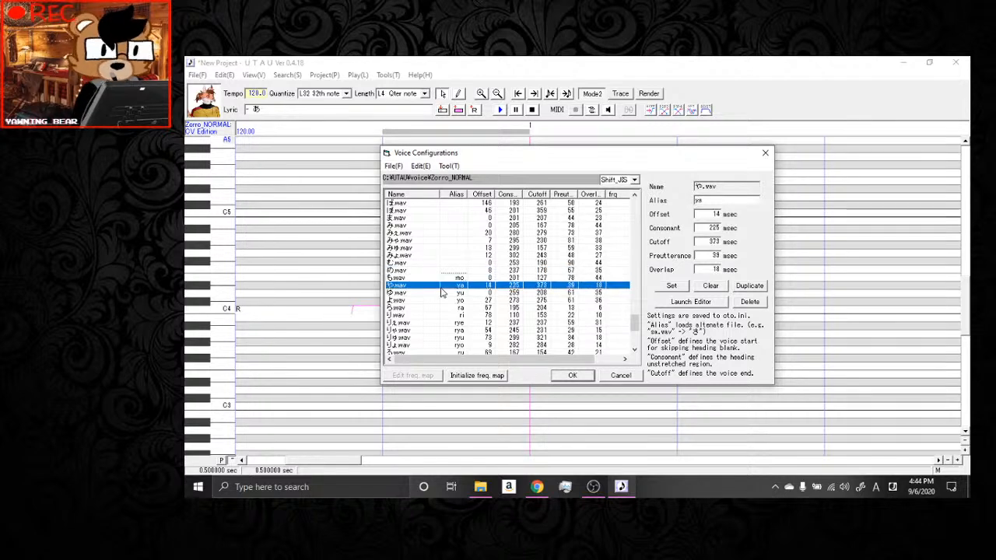
{"action": "scroll", "coordinate": [440, 292], "scroll_direction": "down", "scroll_amount": 5}
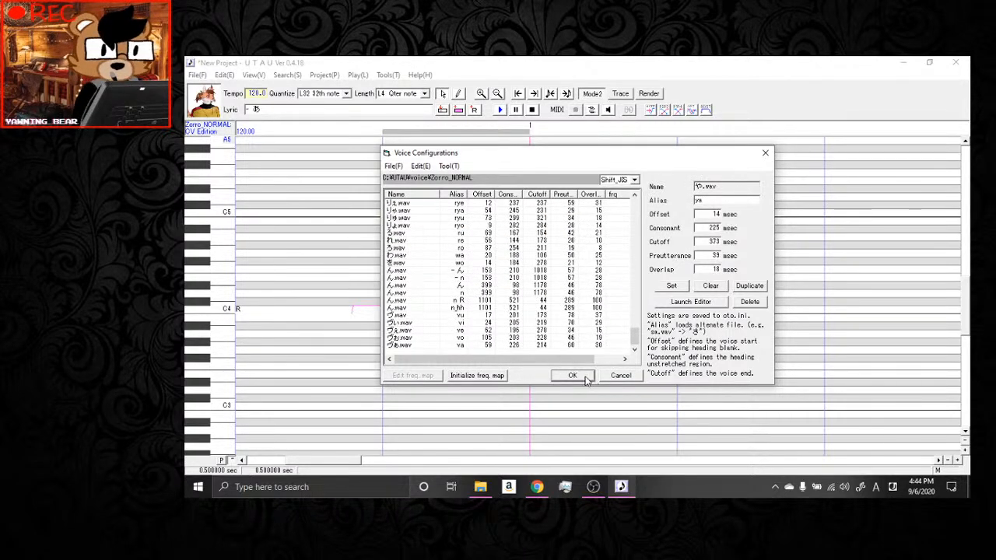
{"action": "left_click", "coordinate": [572, 375]}
Open the recent project Big Brother UST.ust without saving the modified new project.
{"action": "left_click", "coordinate": [198, 74]}
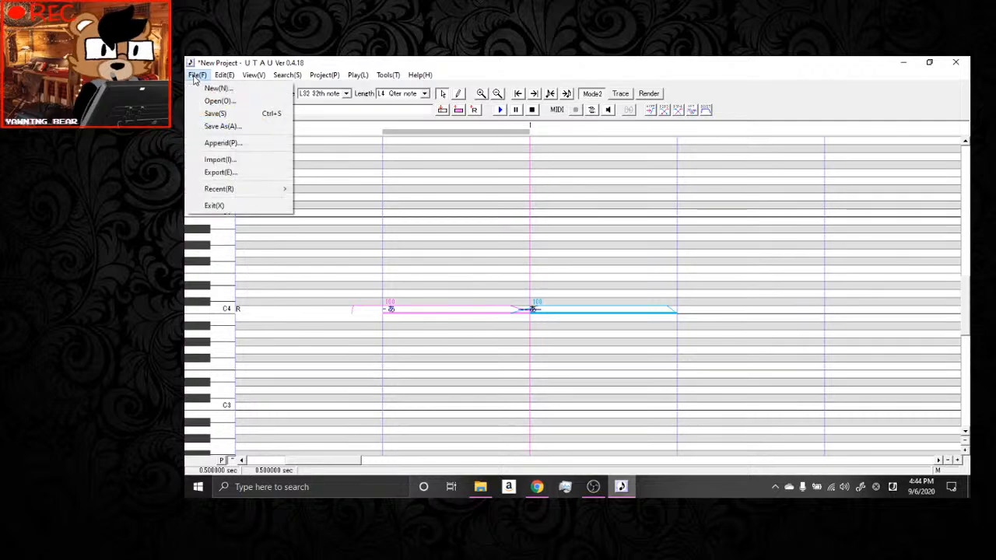
{"action": "mouse_move", "coordinate": [243, 191]}
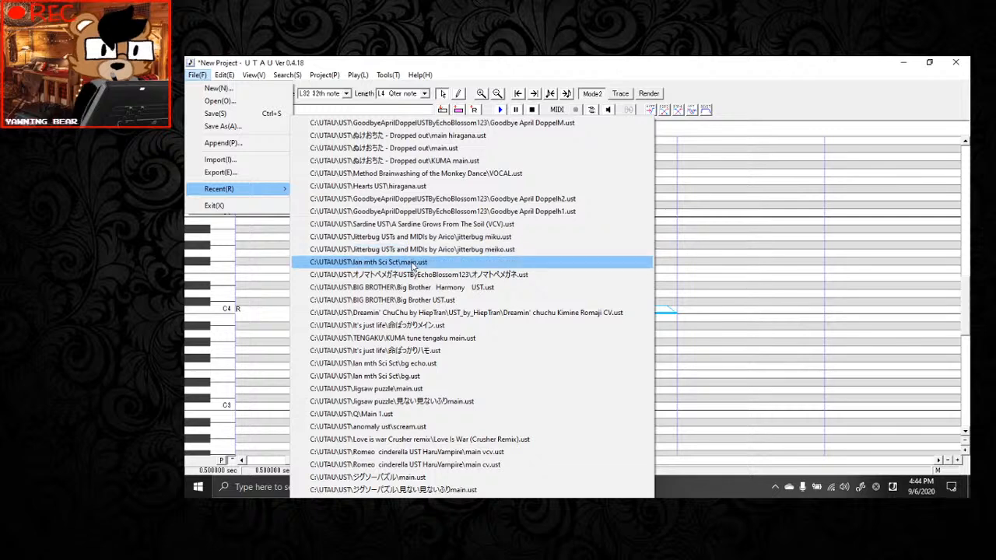
{"action": "left_click", "coordinate": [480, 300]}
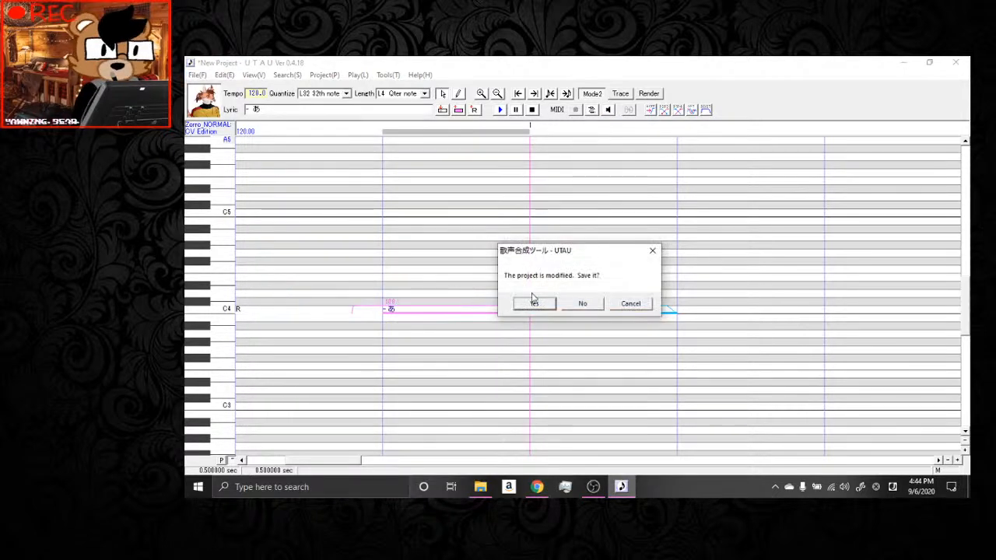
{"action": "left_click", "coordinate": [596, 305]}
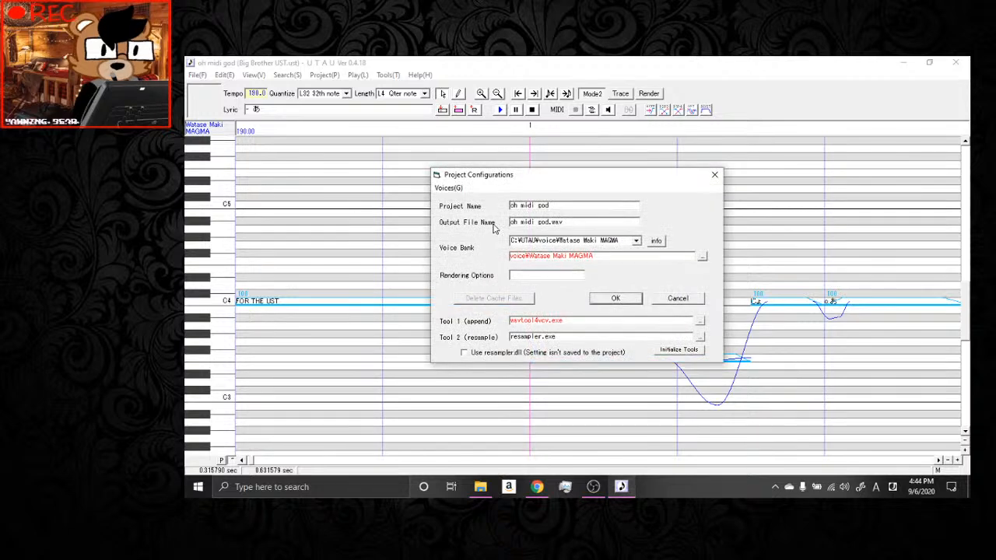
Set the project's voice bank to "Zorro_NORMAL: CV Edition" and initialize the append and resample tools.
{"action": "left_click", "coordinate": [636, 240]}
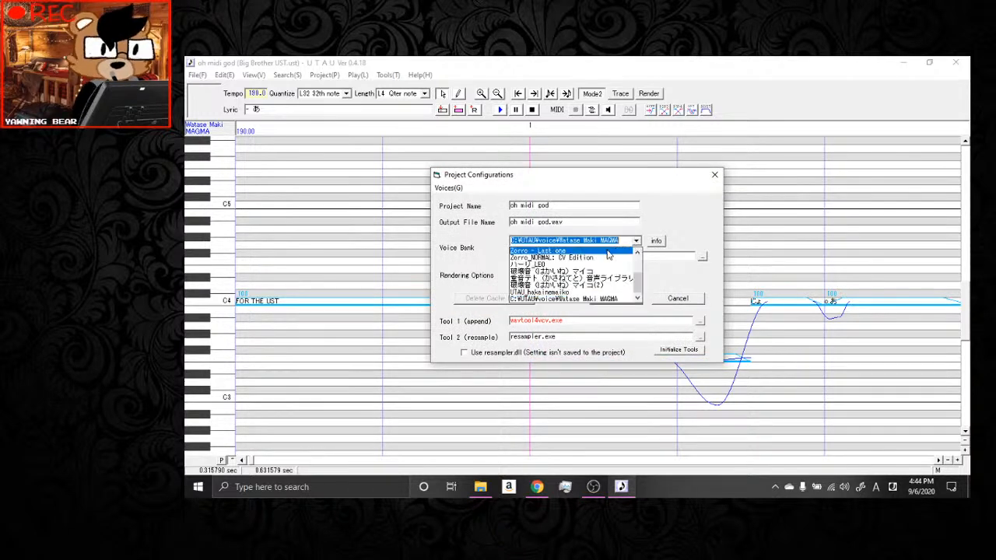
{"action": "left_click", "coordinate": [600, 257]}
{"action": "left_click", "coordinate": [669, 350]}
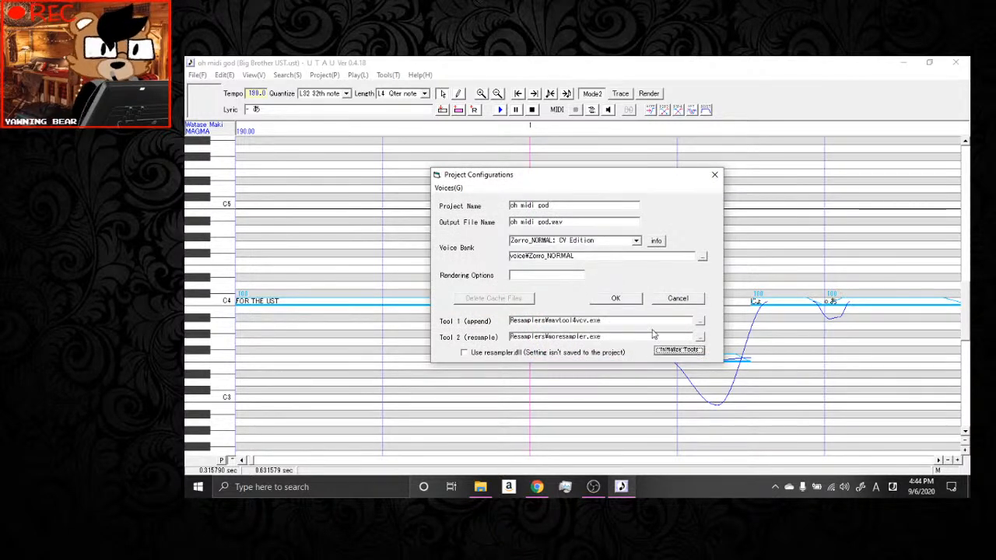
{"action": "left_click", "coordinate": [615, 298]}
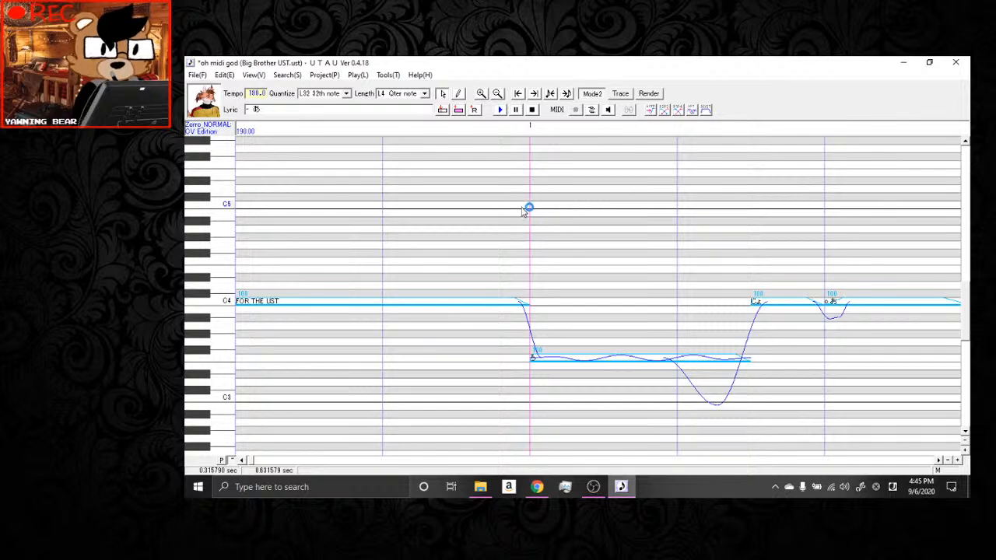
Apply blank preutterance, overlap and consonant velocity values to all notes through their note properties.
{"action": "scroll", "coordinate": [532, 204], "scroll_direction": "down", "scroll_amount": 1}
{"action": "scroll", "coordinate": [531, 203], "scroll_direction": "up", "scroll_amount": 1}
{"action": "scroll", "coordinate": [531, 204], "scroll_direction": "down", "scroll_amount": 1}
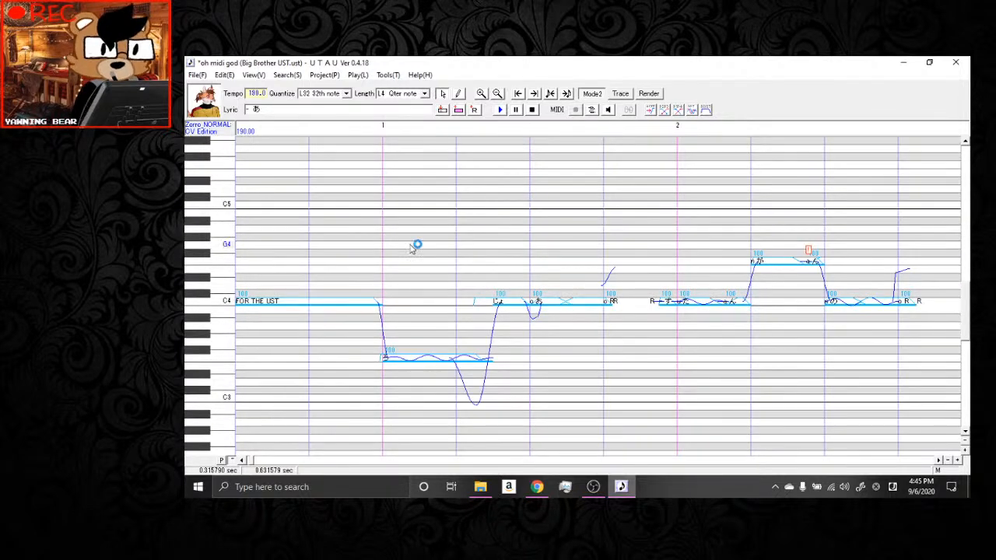
{"action": "key", "text": "ctrl+a"}
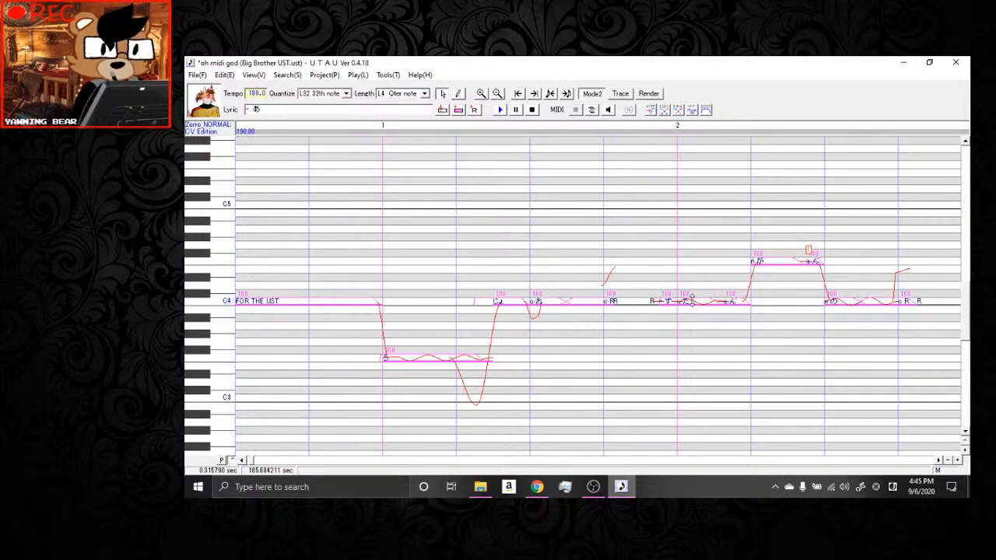
{"action": "right_click", "coordinate": [685, 290]}
{"action": "left_click", "coordinate": [719, 425]}
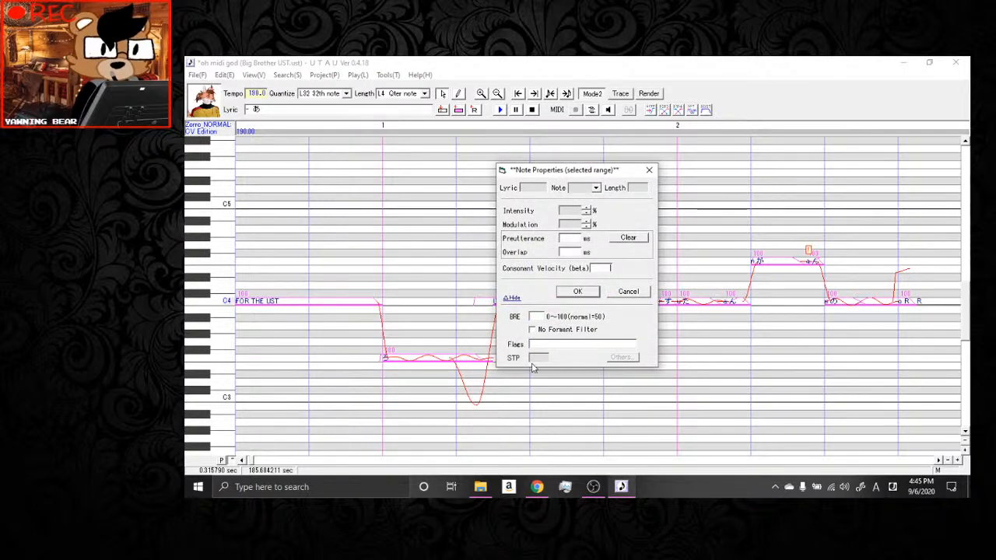
{"action": "left_click", "coordinate": [577, 291]}
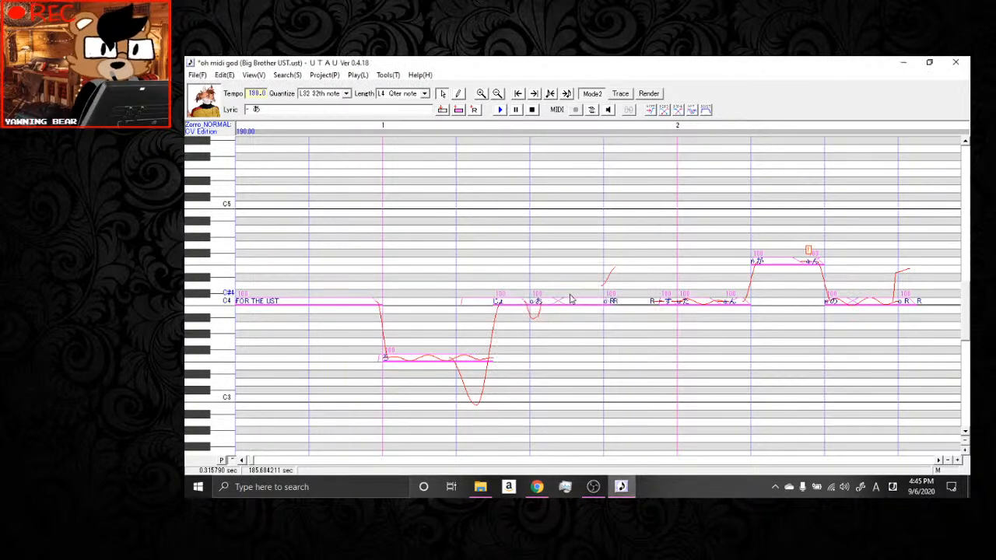
Strip the prefixes from all note lyrics with SuffixBroker and crossfade the envelopes of all notes.
{"action": "left_click", "coordinate": [389, 75]}
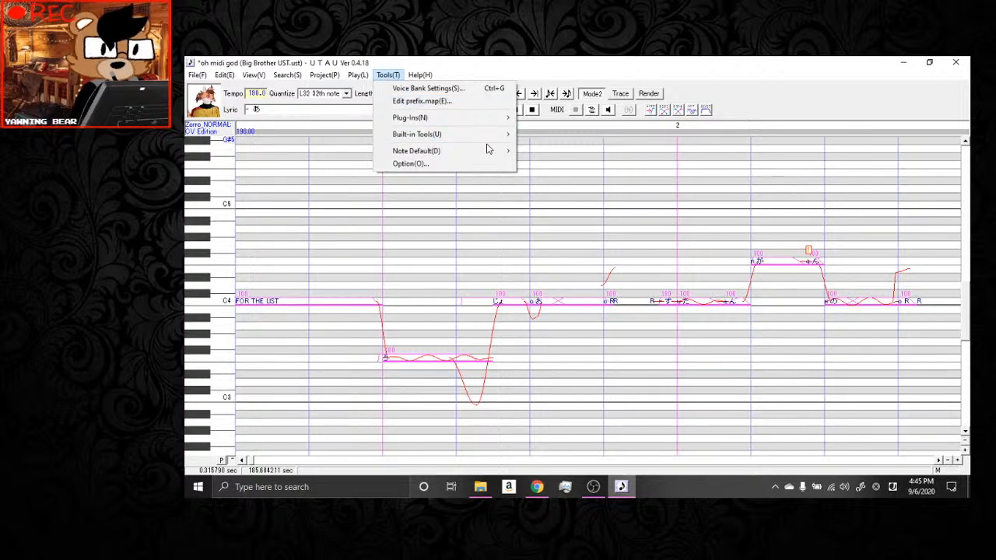
{"action": "mouse_move", "coordinate": [487, 136]}
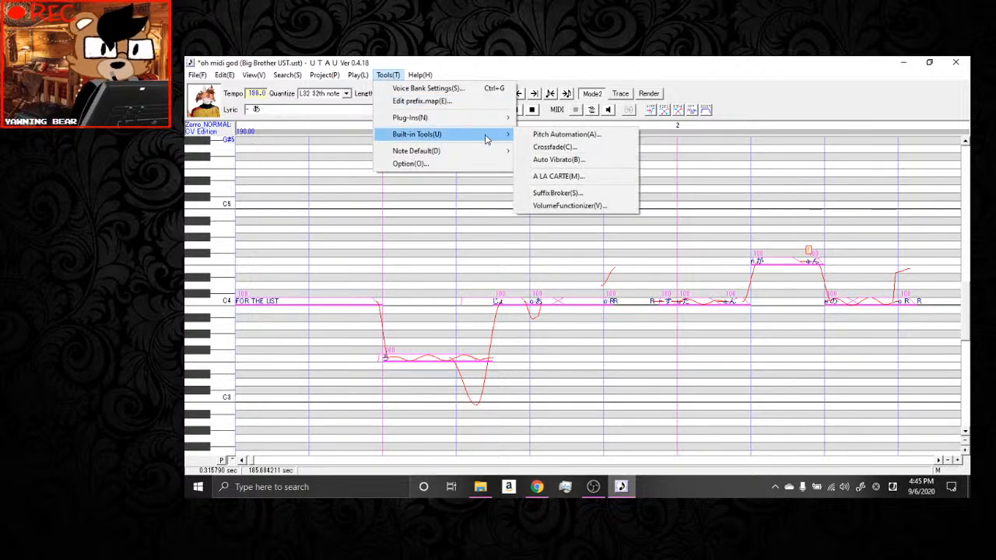
{"action": "left_click", "coordinate": [560, 193]}
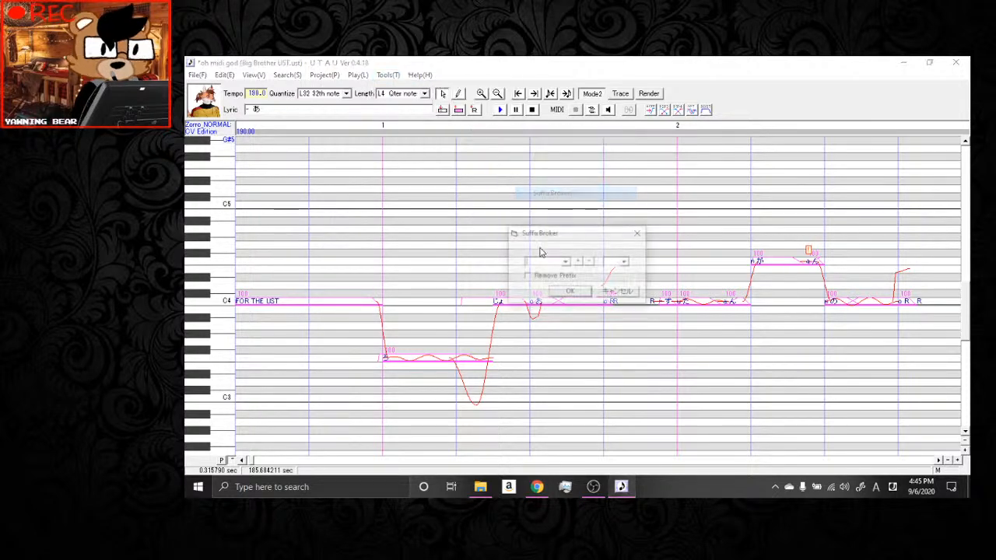
{"action": "left_click", "coordinate": [582, 296]}
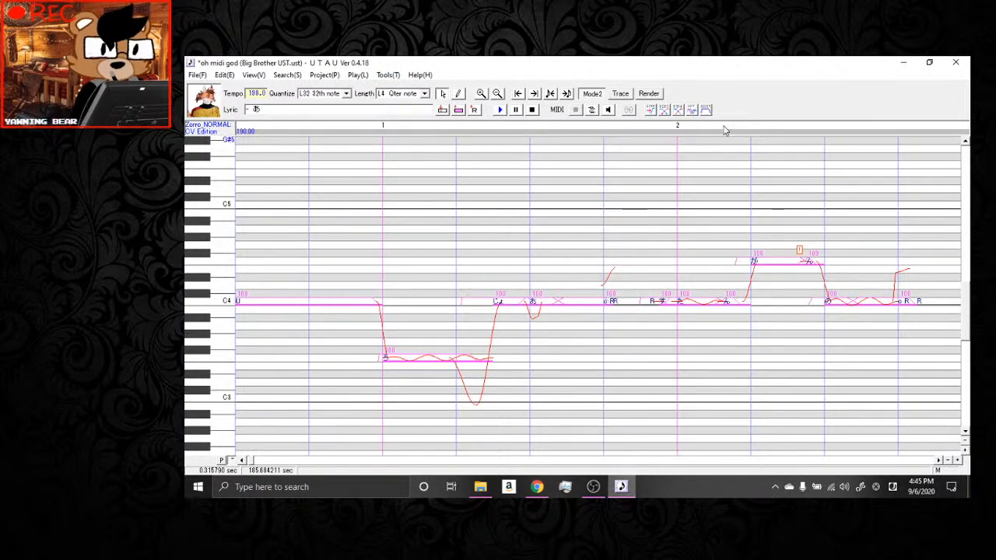
{"action": "left_click", "coordinate": [666, 111]}
{"action": "left_click", "coordinate": [678, 111]}
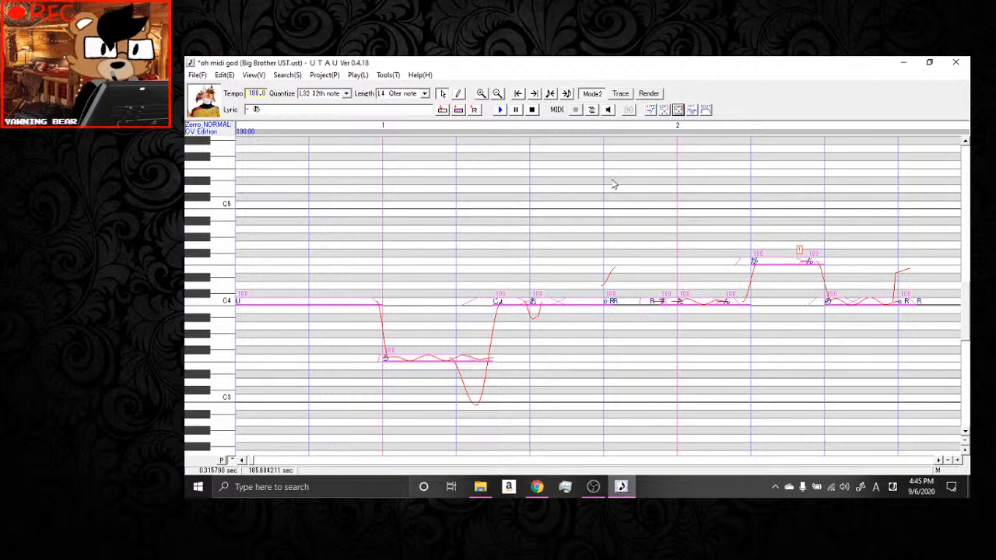
Check the oto timing of the お note in measure 1 in the waveform editor and close it.
{"action": "scroll", "coordinate": [614, 185], "scroll_direction": "down", "scroll_amount": 1}
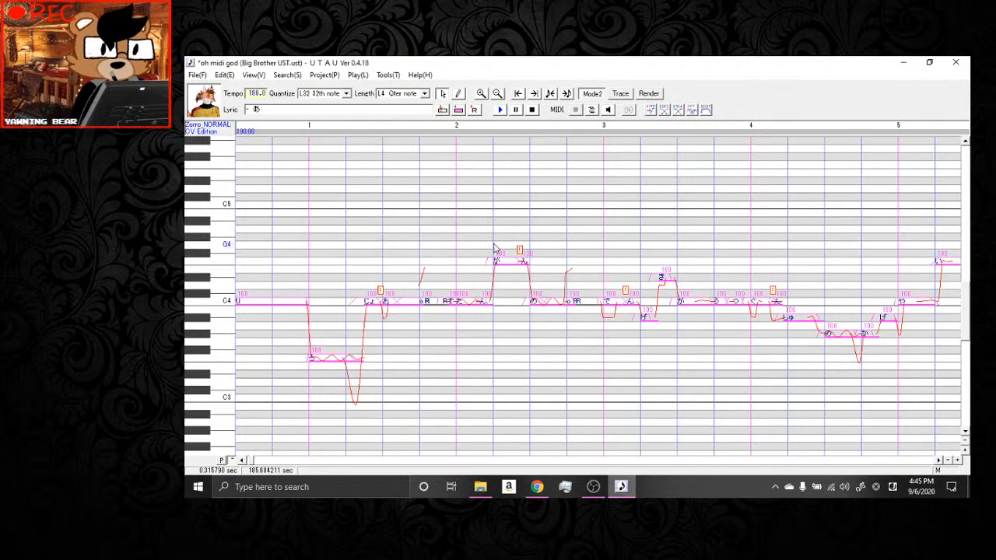
{"action": "left_click", "coordinate": [393, 321]}
{"action": "key", "text": "ctrl+f"}
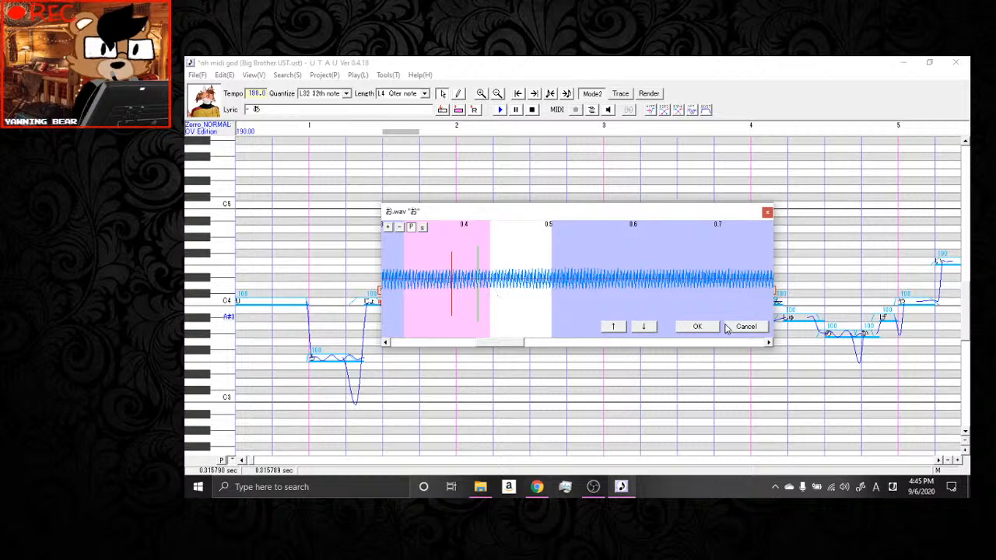
{"action": "left_click", "coordinate": [697, 326]}
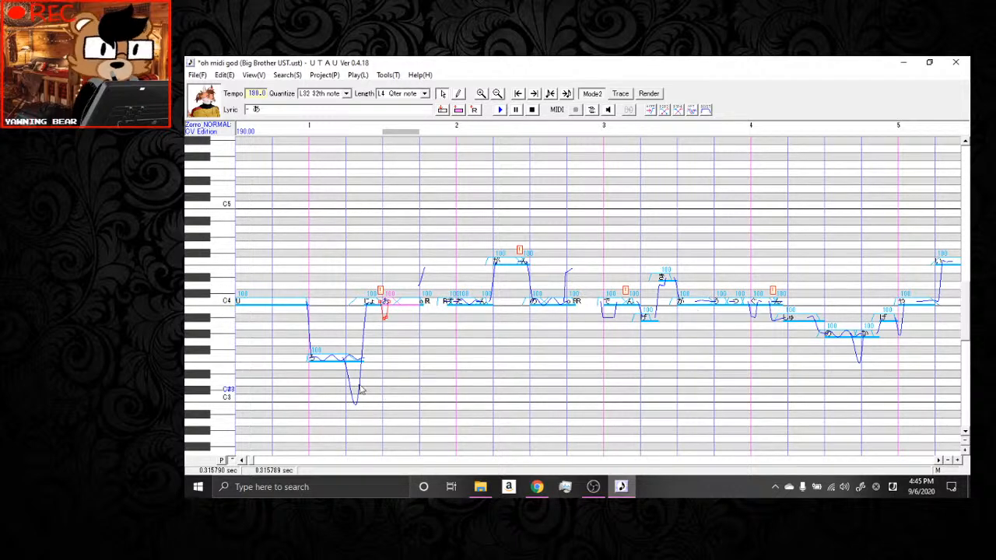
Select the notes from measure 1 through the end of the song and render them for playback.
{"action": "left_click", "coordinate": [327, 314]}
{"action": "key", "text": "space"}
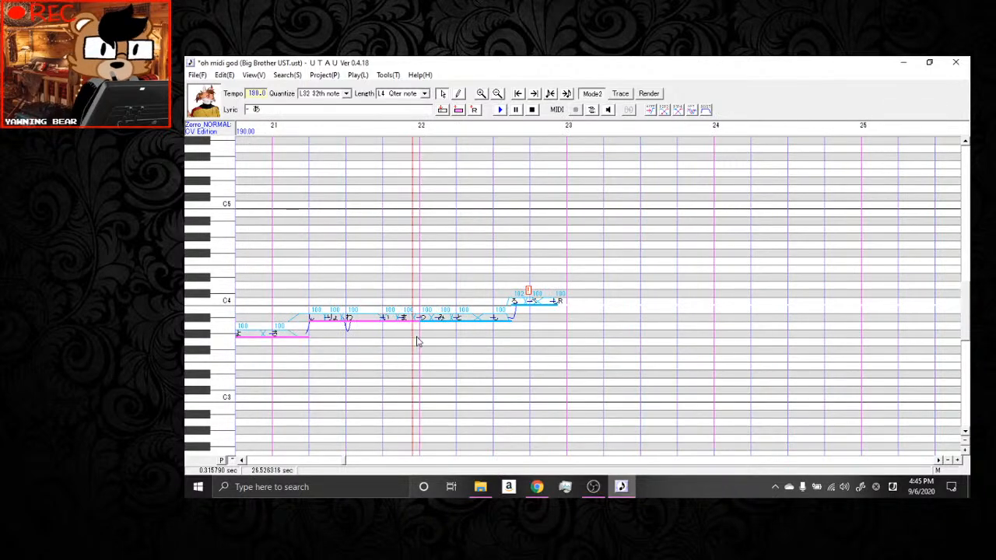
{"action": "key", "text": "ctrl+a"}
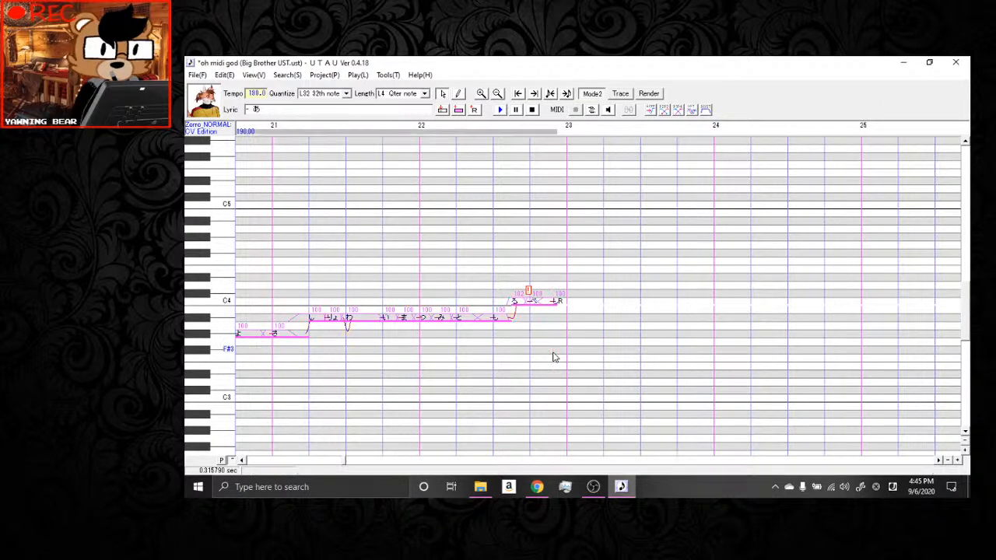
{"action": "key", "text": "space"}
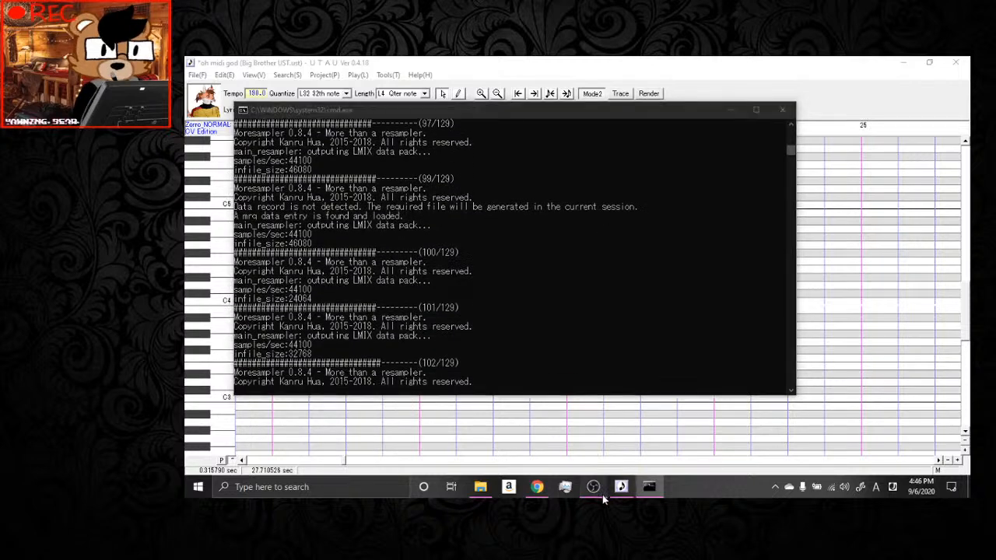
Switch to OBS Studio, mute the Mic/Aux source, and unmute it.
{"action": "left_click", "coordinate": [593, 486]}
{"action": "left_click", "coordinate": [686, 440]}
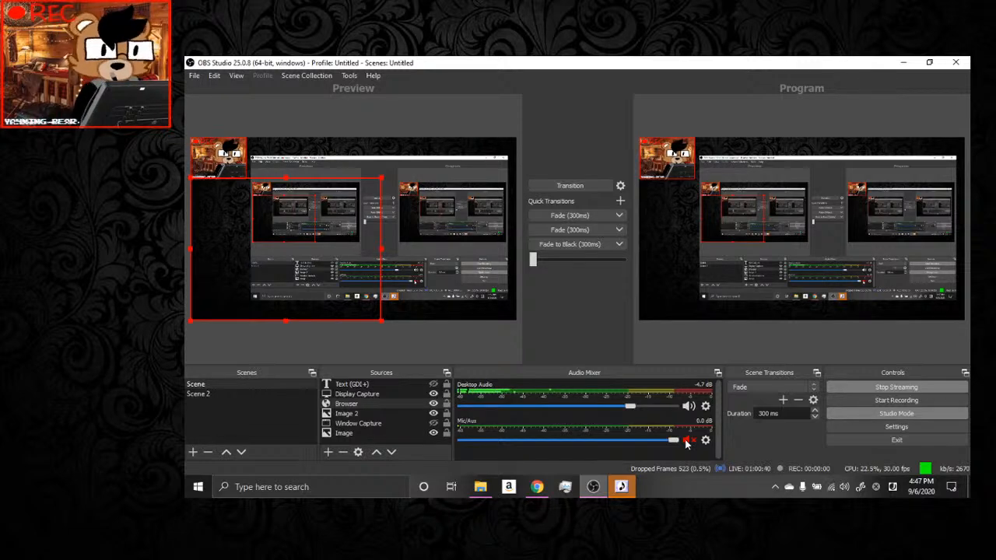
{"action": "left_click", "coordinate": [686, 441]}
Switch back to UTAU and play the selected notes.
{"action": "left_click", "coordinate": [628, 495]}
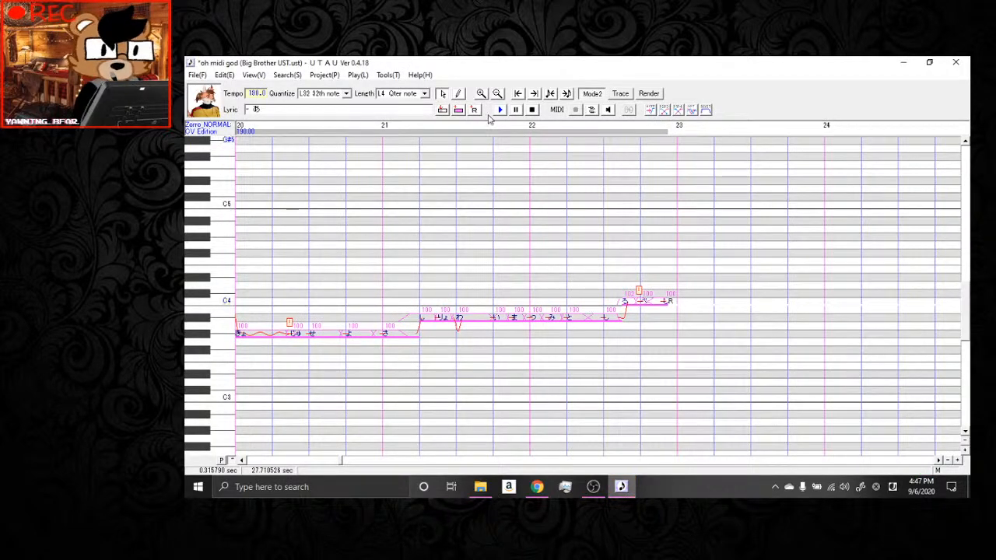
{"action": "left_click", "coordinate": [500, 110]}
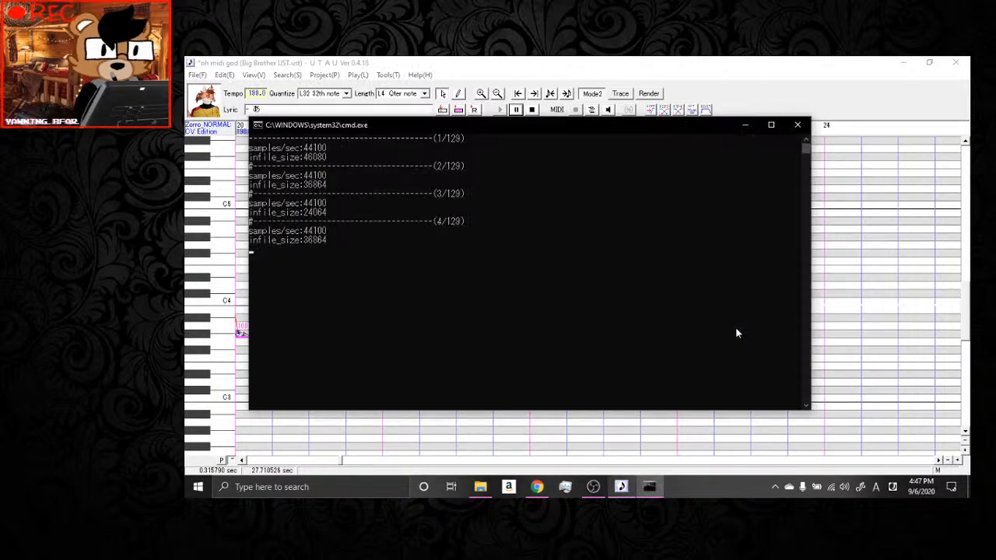
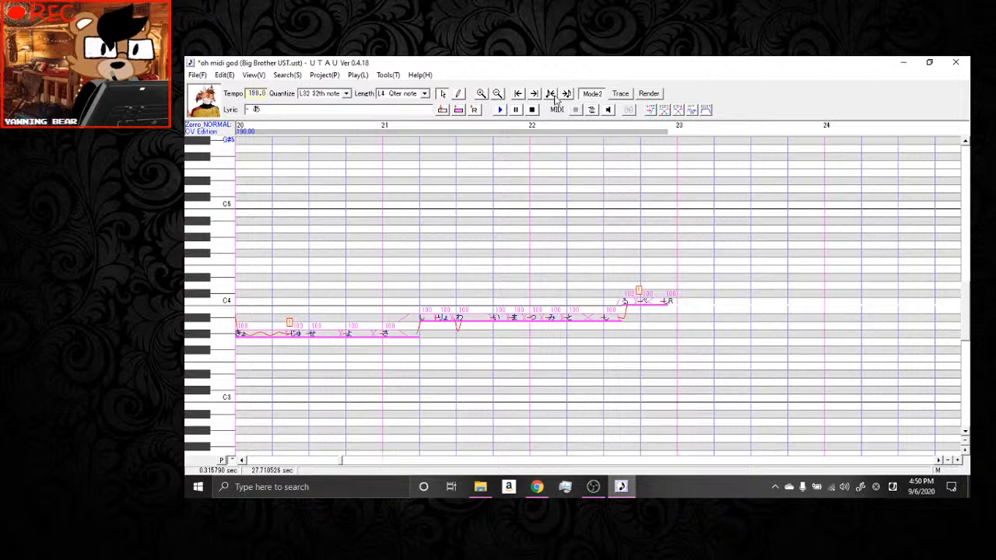
Select the notes from the や note in measure 1 through the end of measure 14.
{"action": "left_click", "coordinate": [550, 94]}
{"action": "scroll", "coordinate": [407, 258], "scroll_direction": "down", "scroll_amount": 2}
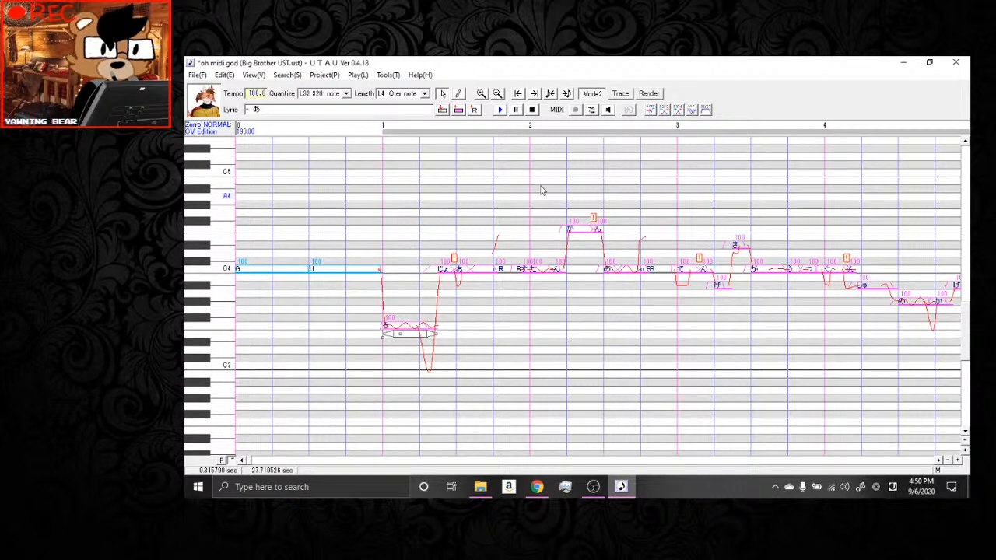
{"action": "left_click", "coordinate": [414, 205]}
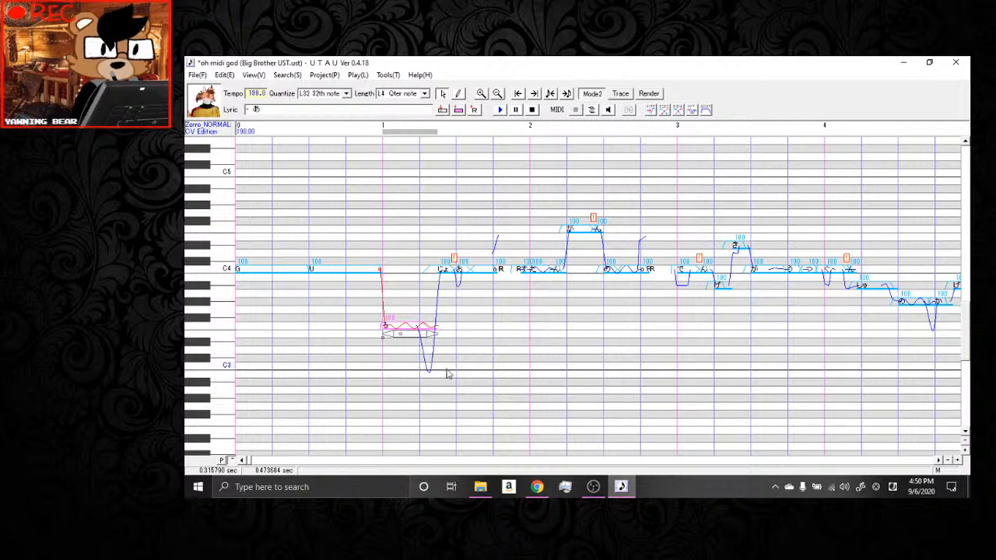
{"action": "key", "text": "space"}
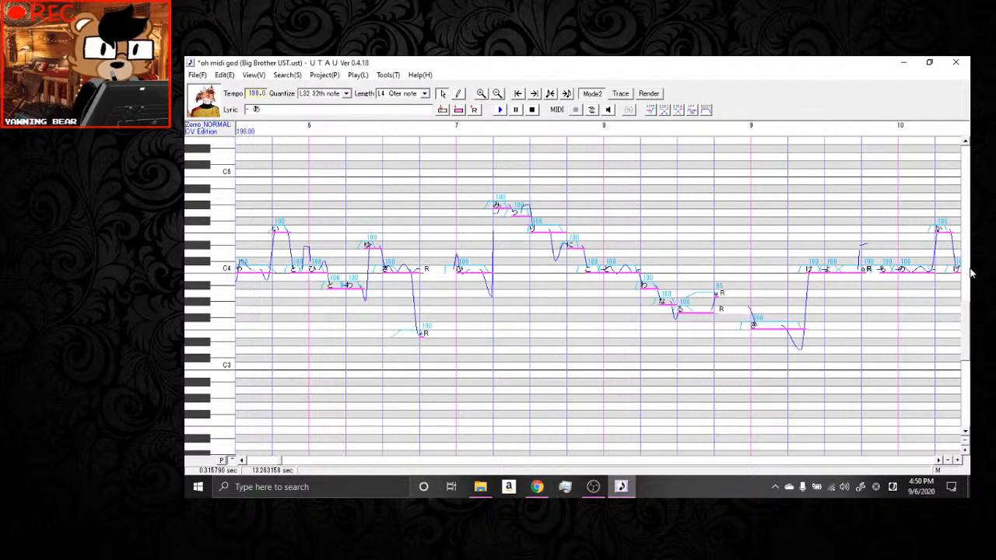
{"action": "left_click_drag", "start_coordinate": [782, 309], "coordinate": [603, 291]}
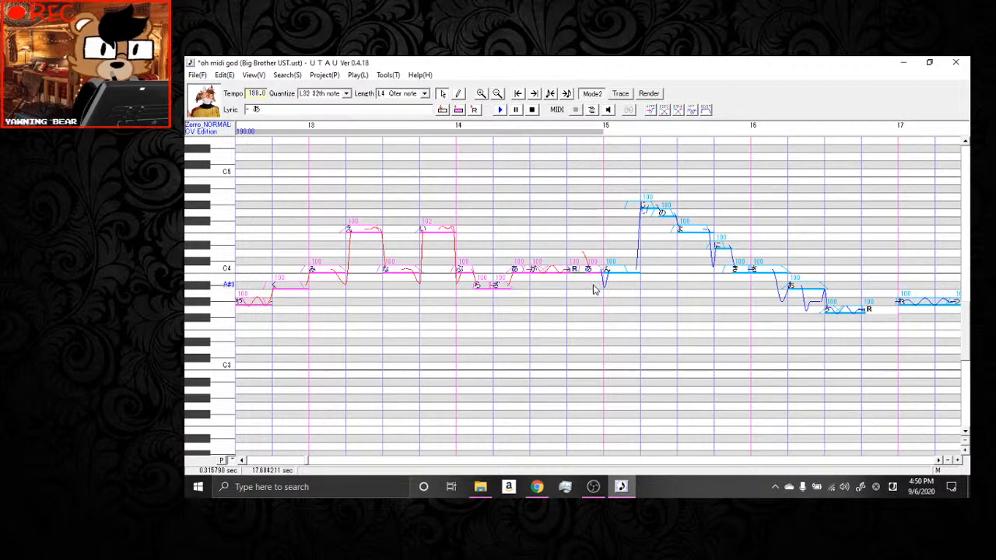
Change the lyric of the あ note just before measure 15 to "- あ".
{"action": "left_click", "coordinate": [591, 268]}
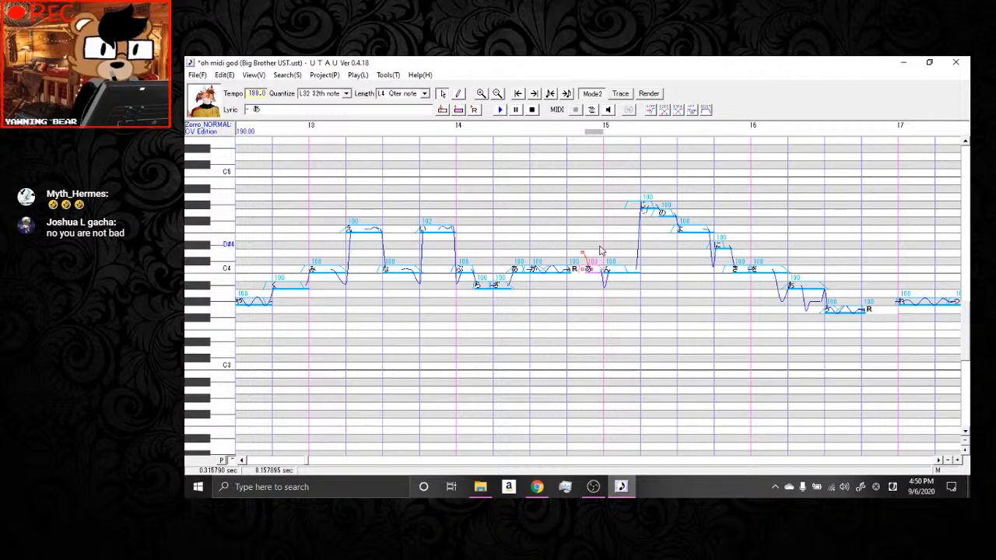
{"action": "key", "text": "ctrl+a"}
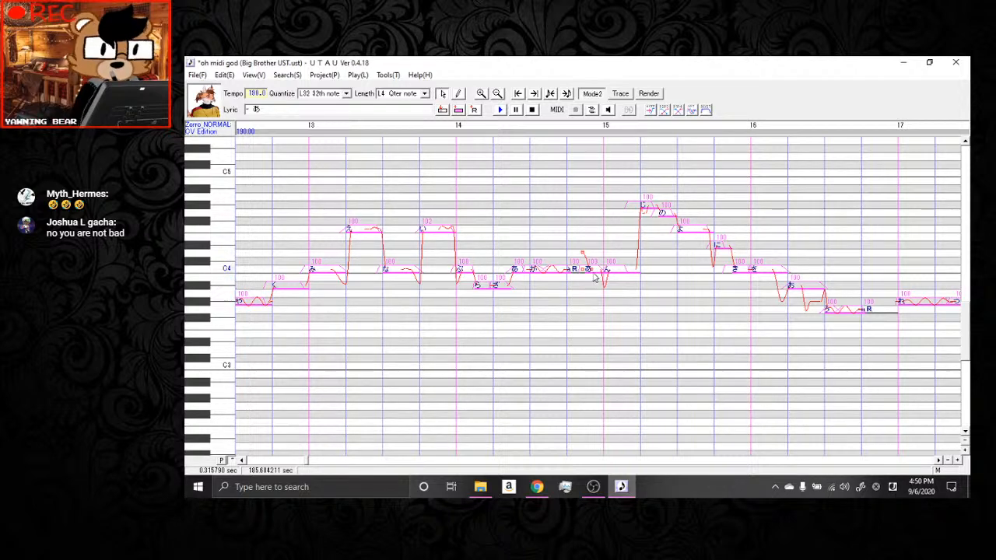
{"action": "left_click", "coordinate": [591, 270]}
{"action": "key", "text": "Left"}
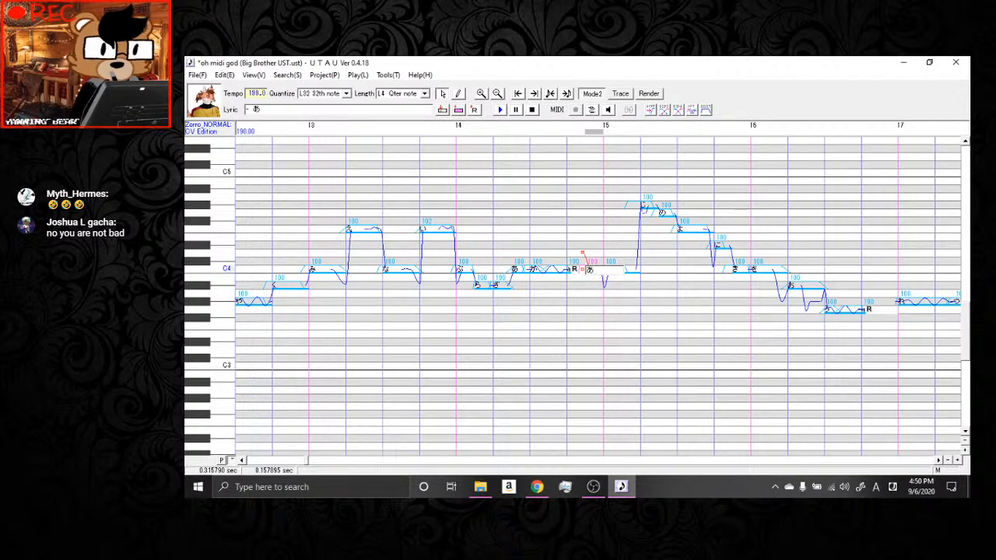
{"action": "type", "text": "-"}
{"action": "left_click", "coordinate": [603, 304]}
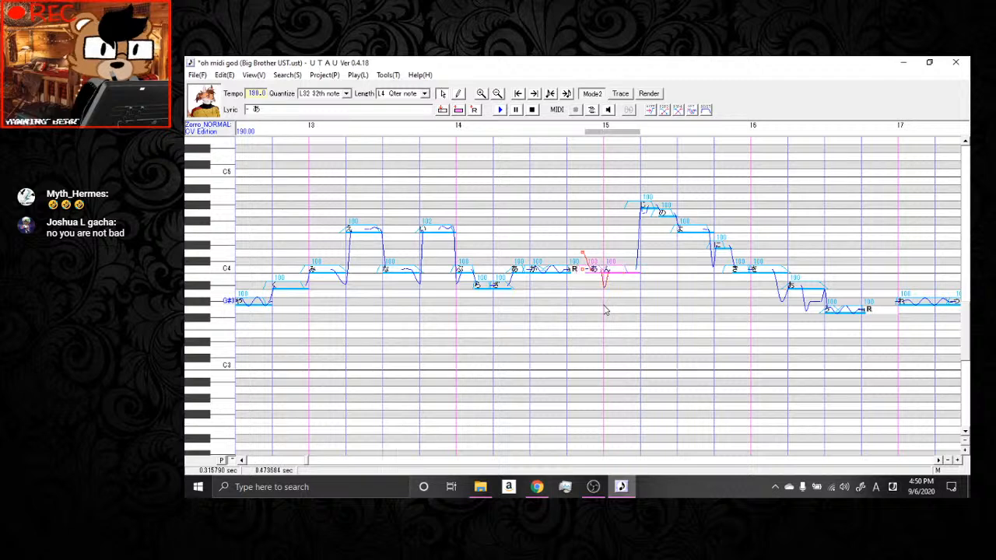
Select all notes in the song and run the CV to VCV plug-in on them.
{"action": "left_click", "coordinate": [593, 296]}
{"action": "key", "text": "ctrl+a"}
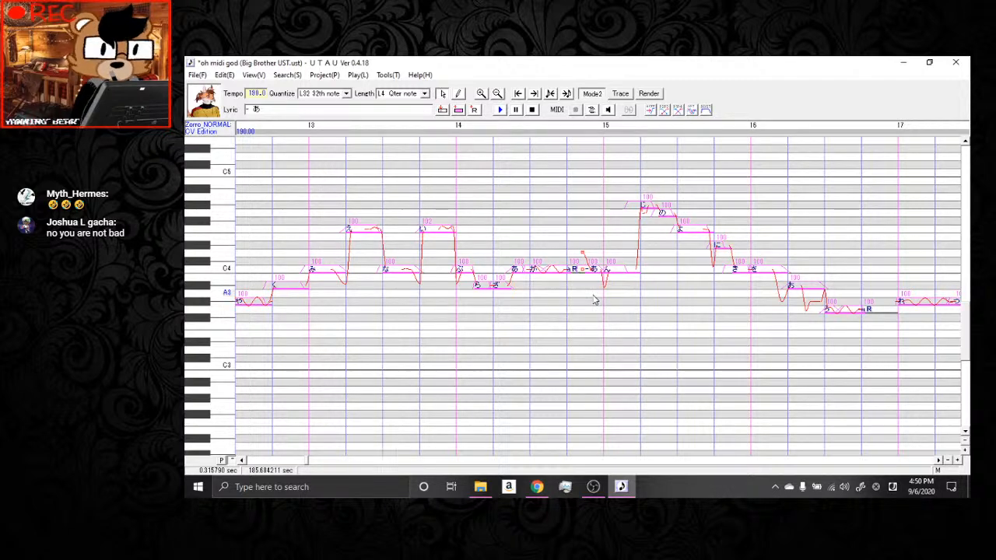
{"action": "right_click", "coordinate": [594, 301]}
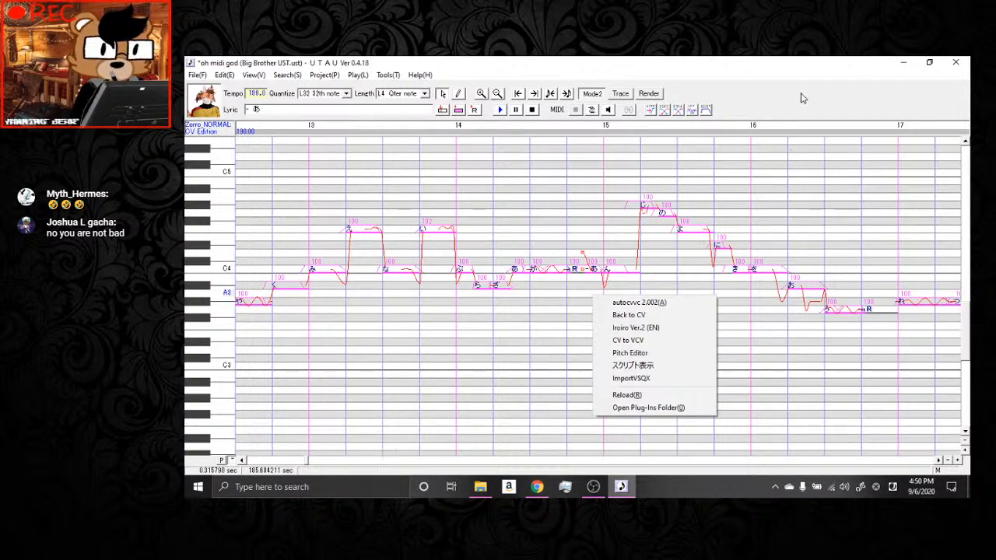
{"action": "left_click", "coordinate": [525, 331]}
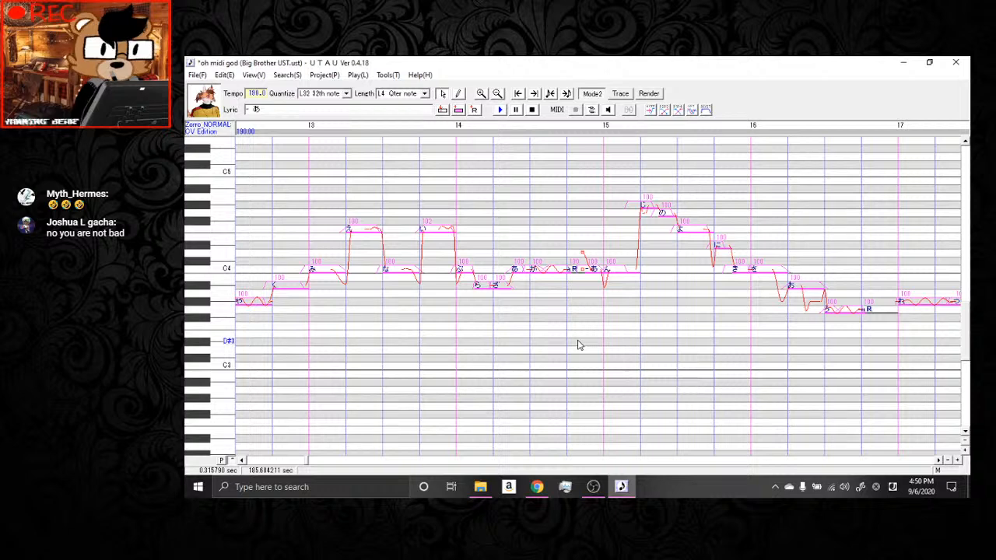
{"action": "right_click", "coordinate": [546, 397]}
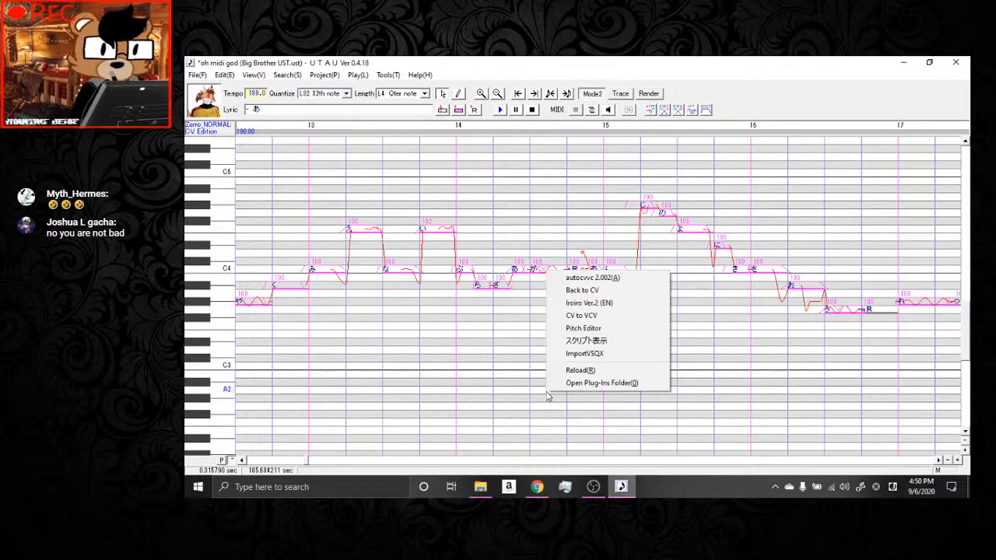
{"action": "left_click", "coordinate": [582, 316]}
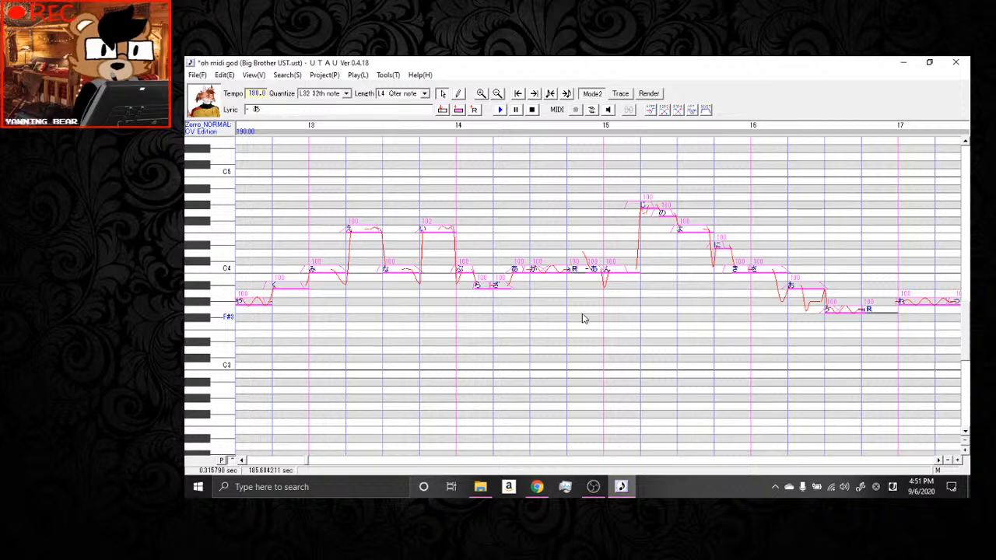
Select the notes from measure 33 through the end of measure 74, render them for playback, and stop the playback.
{"action": "scroll", "coordinate": [585, 318], "scroll_direction": "right", "scroll_amount": 9}
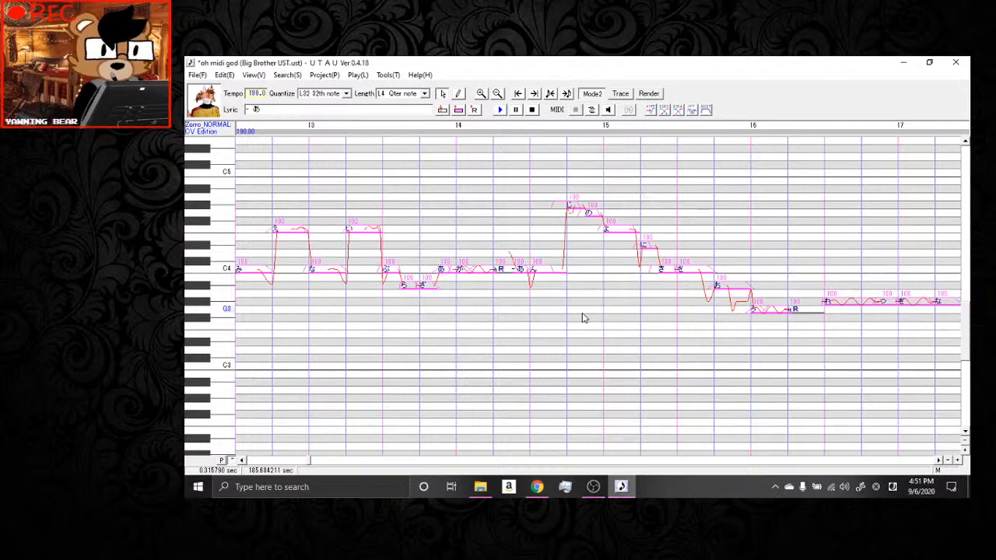
{"action": "scroll", "coordinate": [585, 318], "scroll_direction": "right", "scroll_amount": 10}
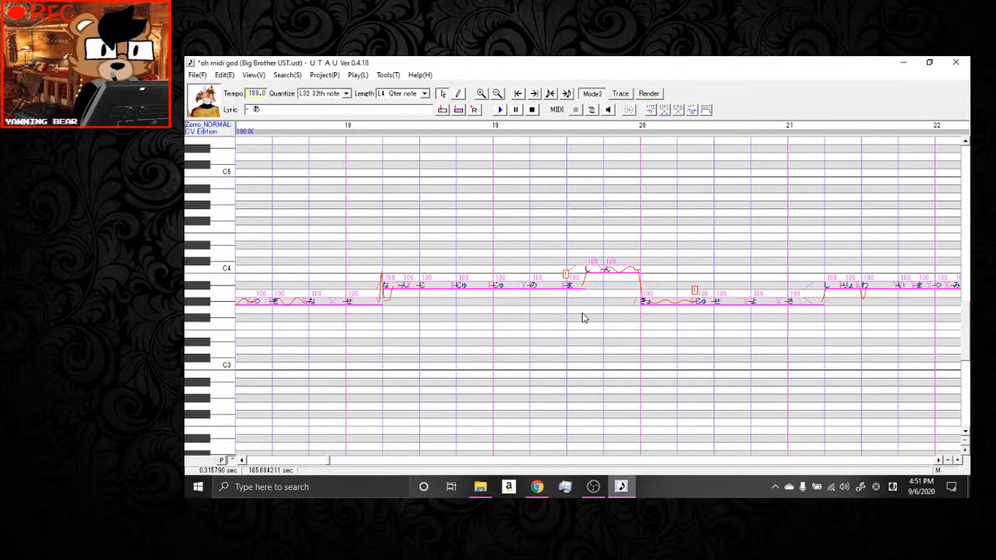
{"action": "scroll", "coordinate": [585, 318], "scroll_direction": "right", "scroll_amount": 15}
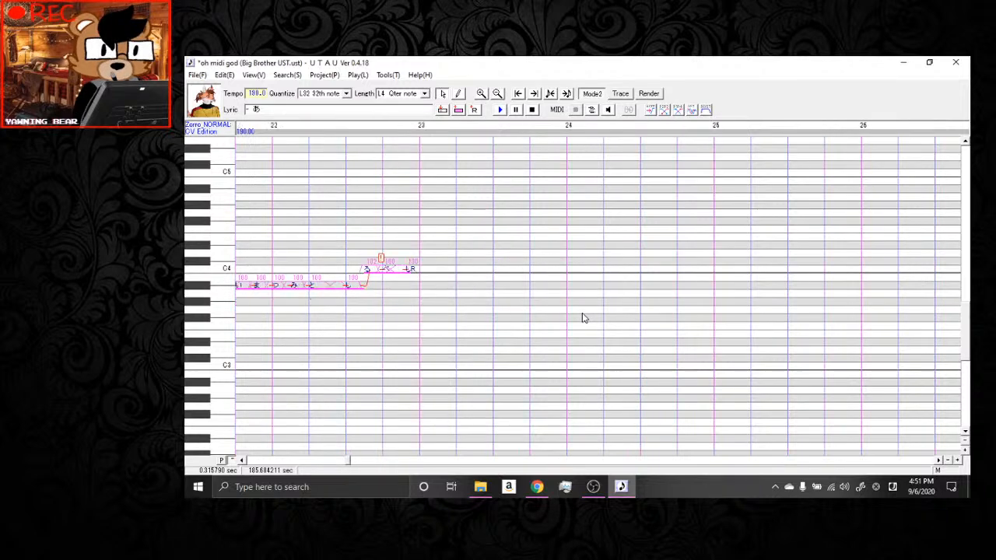
{"action": "scroll", "coordinate": [586, 318], "scroll_direction": "right", "scroll_amount": 15}
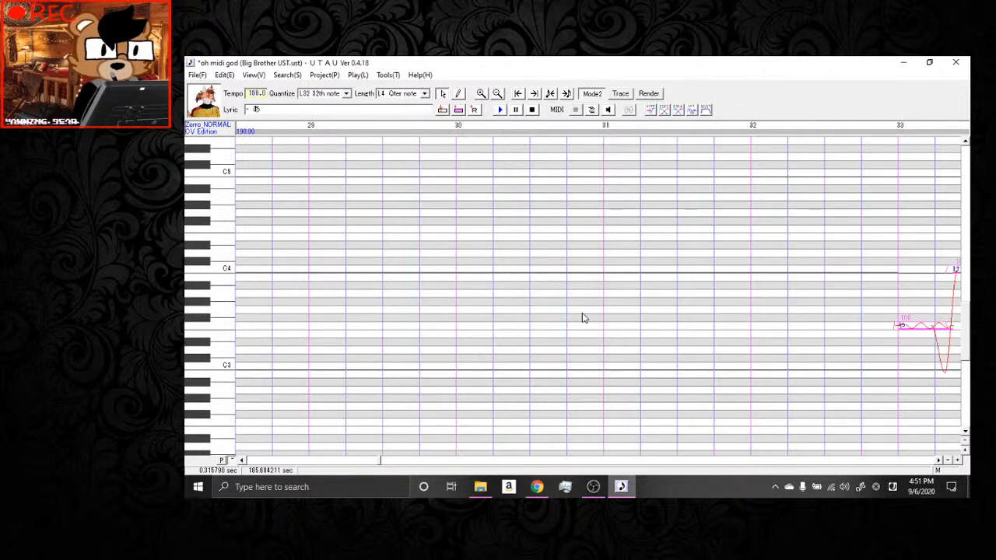
{"action": "scroll", "coordinate": [586, 318], "scroll_direction": "right", "scroll_amount": 2}
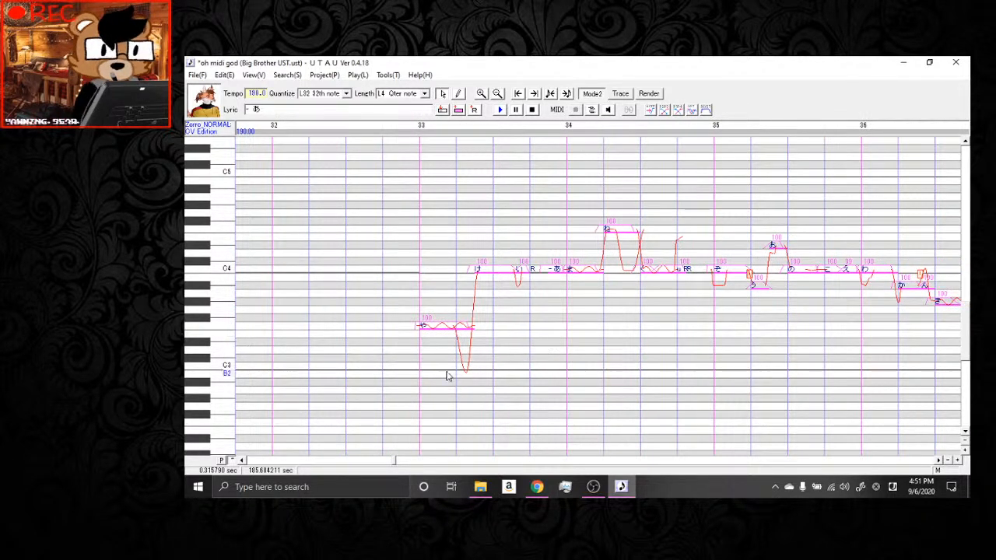
{"action": "scroll", "coordinate": [967, 362], "scroll_direction": "right", "scroll_amount": 3}
{"action": "scroll", "coordinate": [970, 371], "scroll_direction": "right", "scroll_amount": 12}
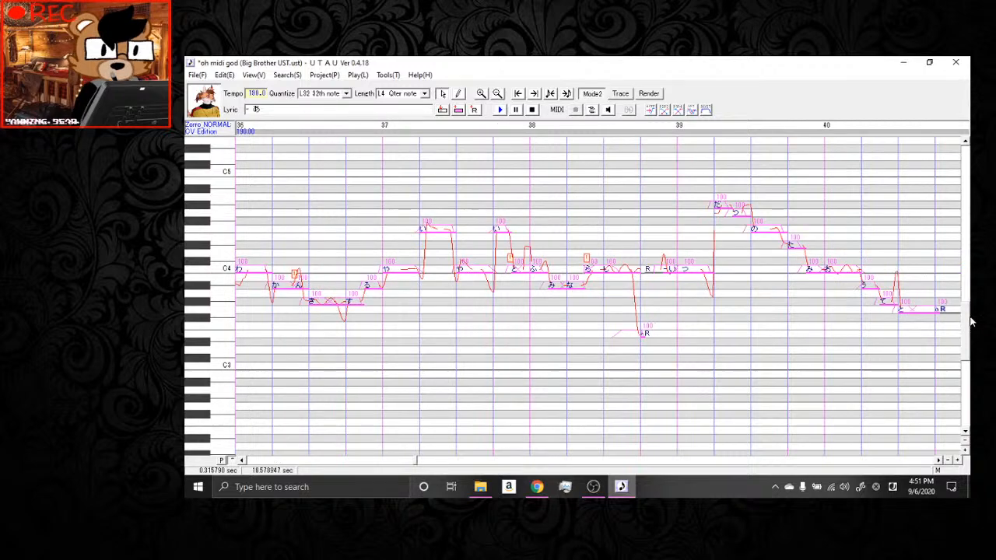
{"action": "scroll", "coordinate": [969, 302], "scroll_direction": "right", "scroll_amount": 10}
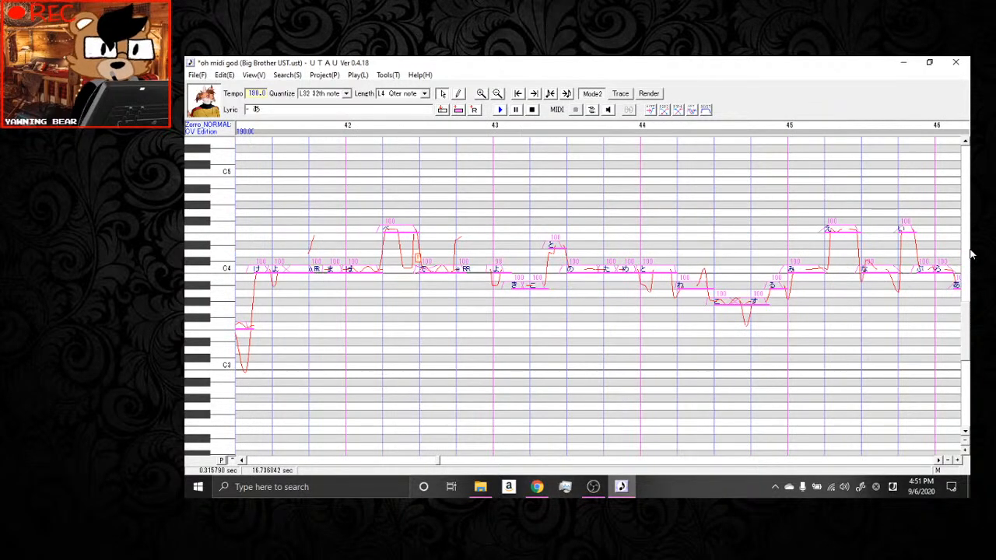
{"action": "scroll", "coordinate": [969, 193], "scroll_direction": "right", "scroll_amount": 4}
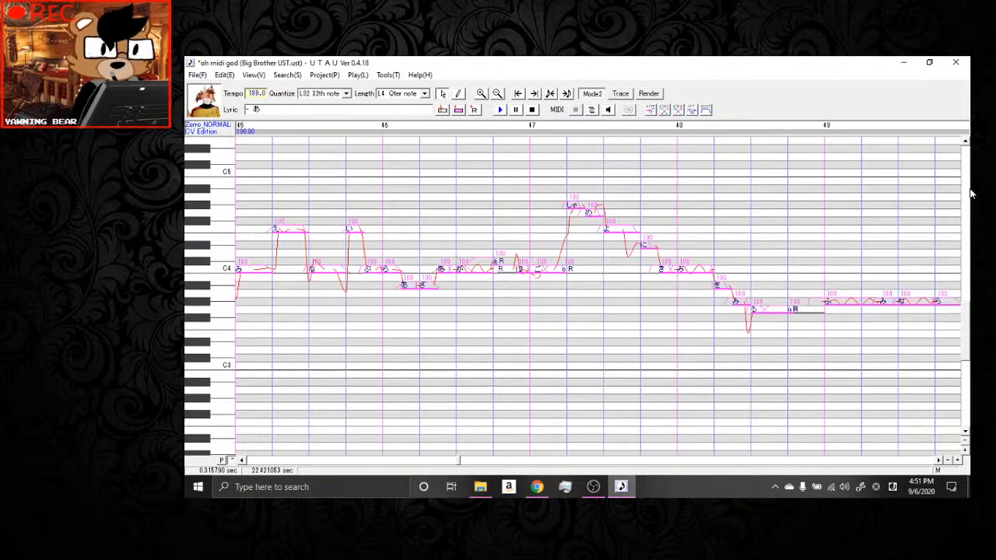
{"action": "scroll", "coordinate": [969, 195], "scroll_direction": "right", "scroll_amount": 6}
{"action": "scroll", "coordinate": [969, 215], "scroll_direction": "right", "scroll_amount": 12}
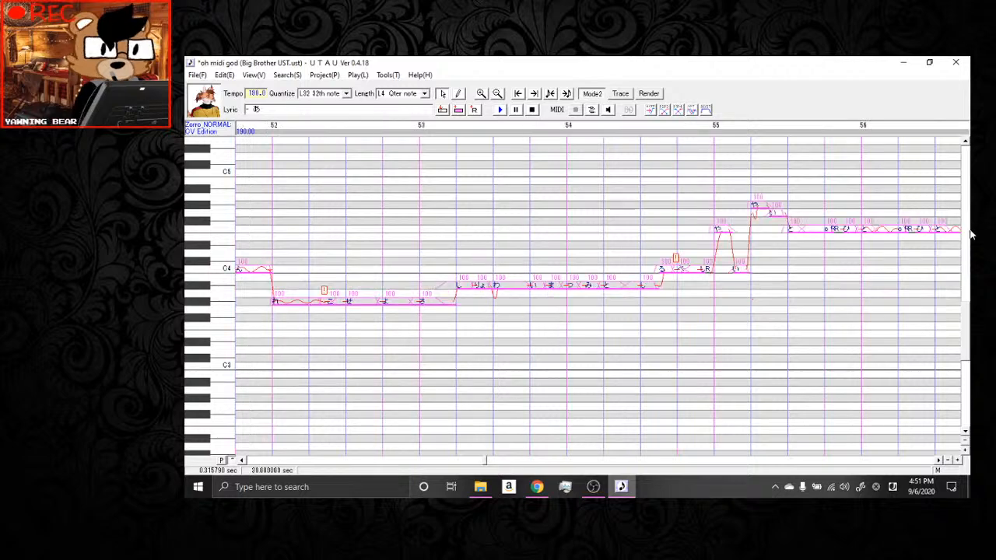
{"action": "scroll", "coordinate": [970, 203], "scroll_direction": "right", "scroll_amount": 16}
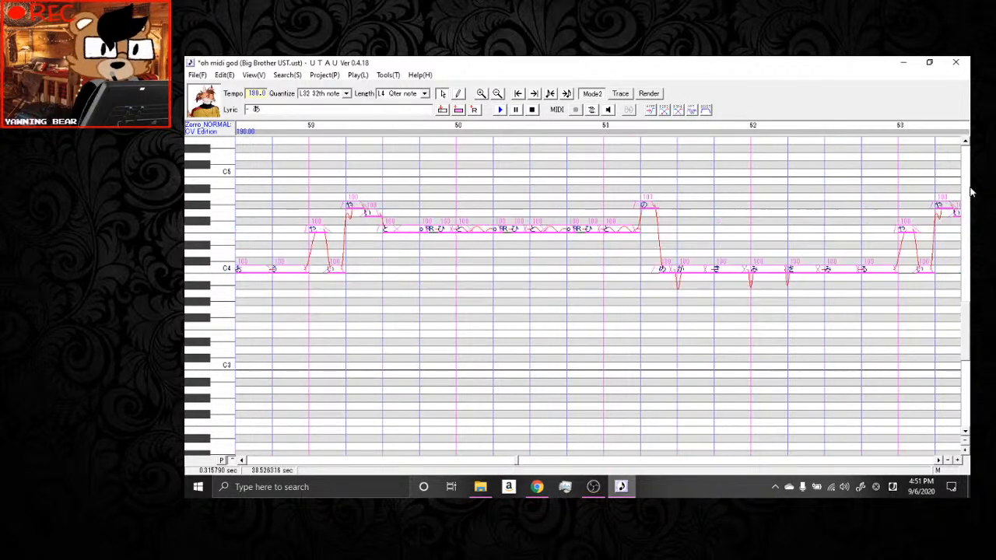
{"action": "scroll", "coordinate": [969, 200], "scroll_direction": "right", "scroll_amount": 12}
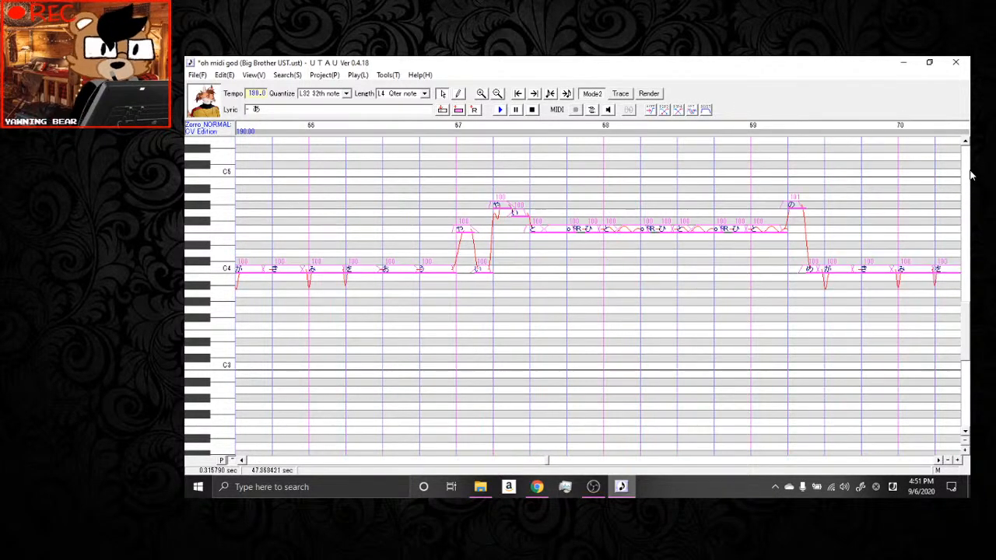
{"action": "scroll", "coordinate": [969, 200], "scroll_direction": "right", "scroll_amount": 10}
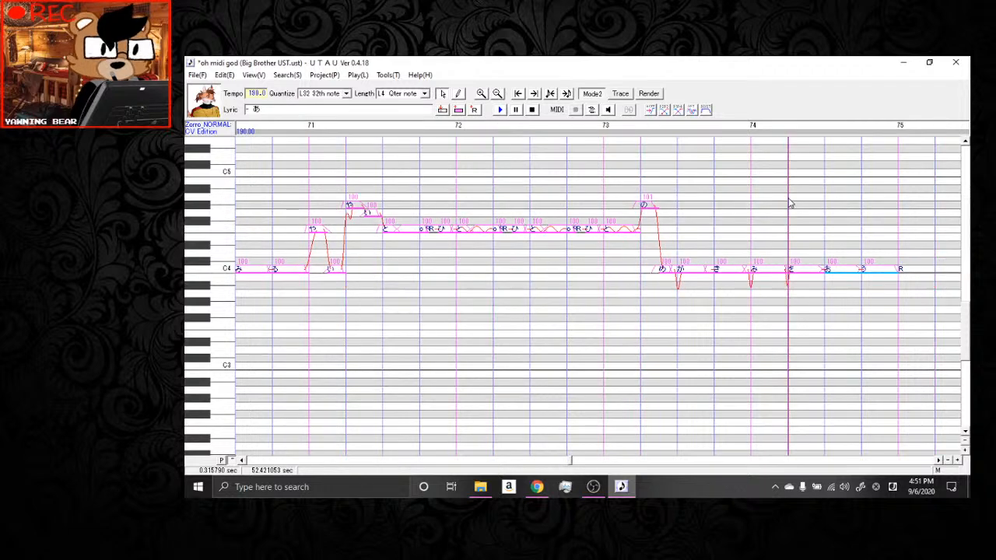
{"action": "mouse_move", "coordinate": [185, 195]}
{"action": "left_mouse_down"}
{"action": "mouse_move", "coordinate": [427, 220]}
{"action": "mouse_move", "coordinate": [509, 240]}
{"action": "left_mouse_up"}
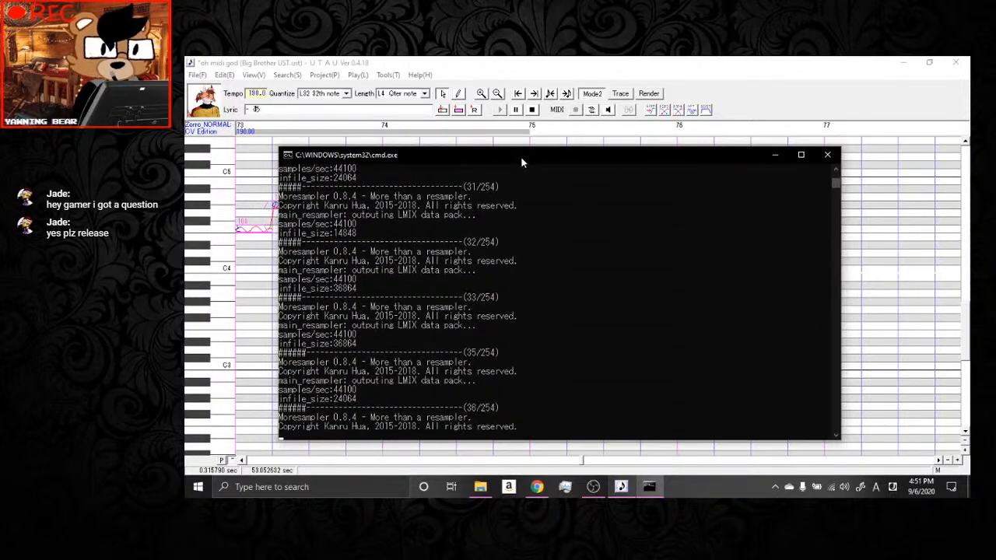
{"action": "left_click_drag", "start_coordinate": [521, 157], "coordinate": [520, 151]}
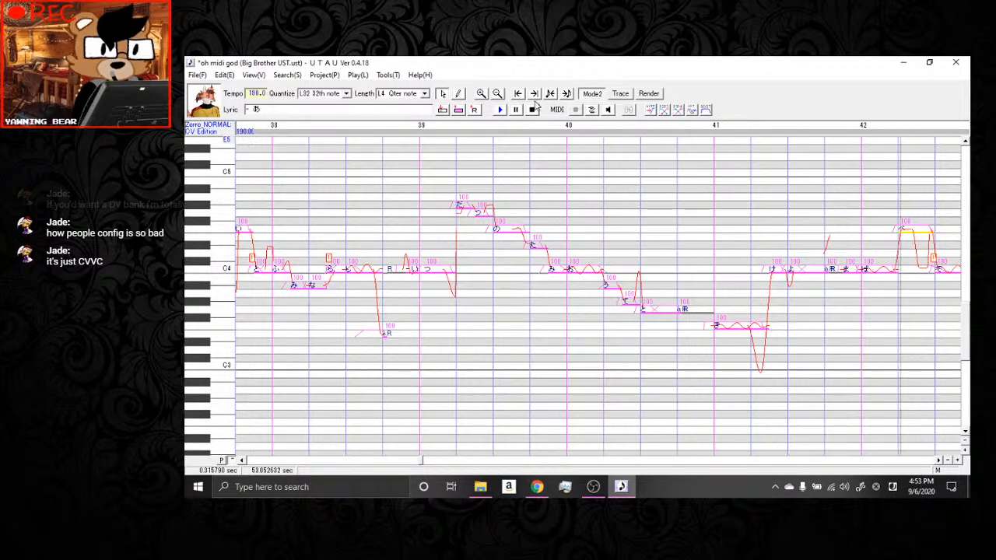
{"action": "left_click", "coordinate": [533, 110]}
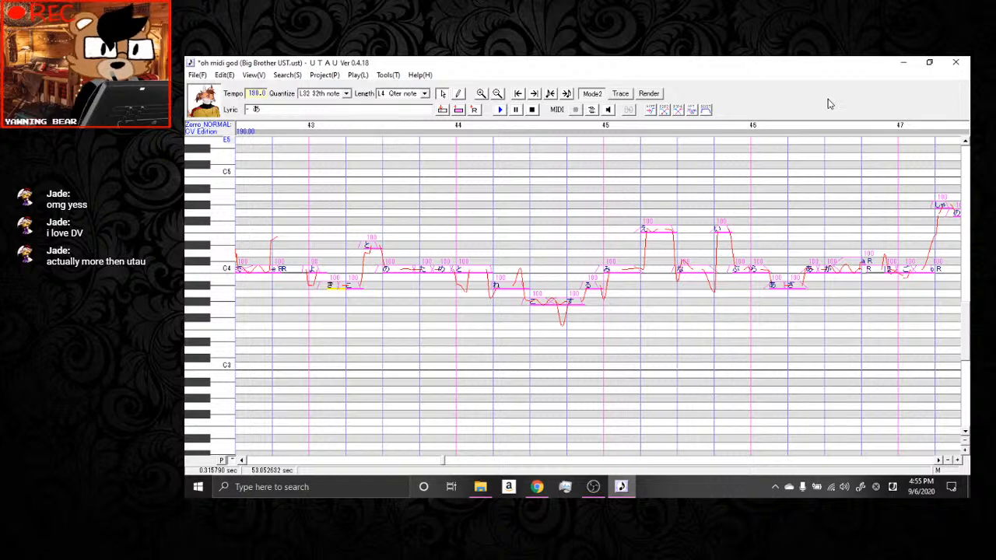
Change the project's voicebank to Zorro - Last one in the project configuration.
{"action": "left_click", "coordinate": [323, 75]}
{"action": "left_click", "coordinate": [337, 123]}
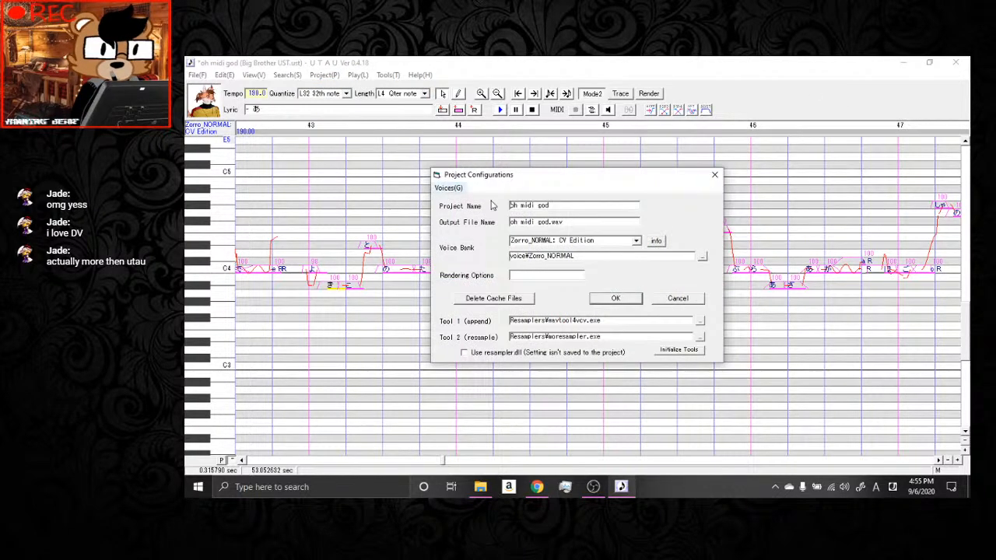
{"action": "left_click", "coordinate": [636, 240]}
{"action": "left_click", "coordinate": [613, 258]}
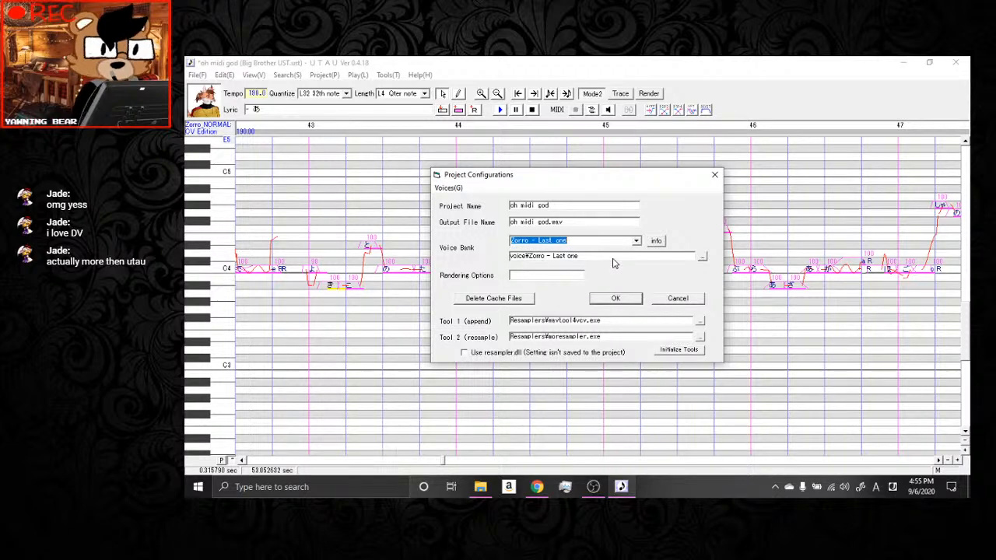
{"action": "left_click", "coordinate": [618, 301]}
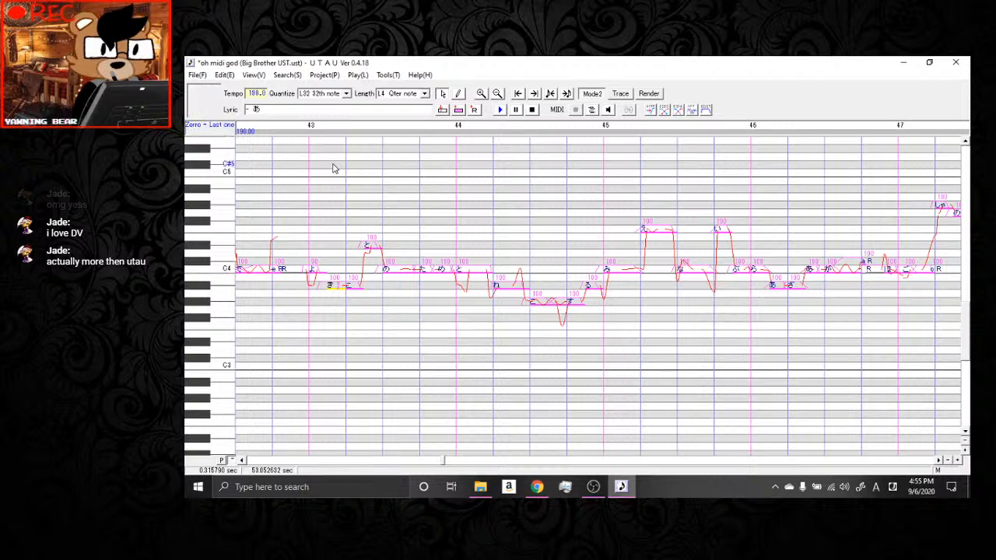
Look over the Zorro - Last one voicebank's oto entries, select the "i あ" whisper entry, and close the voice configuration.
{"action": "left_click", "coordinate": [394, 76]}
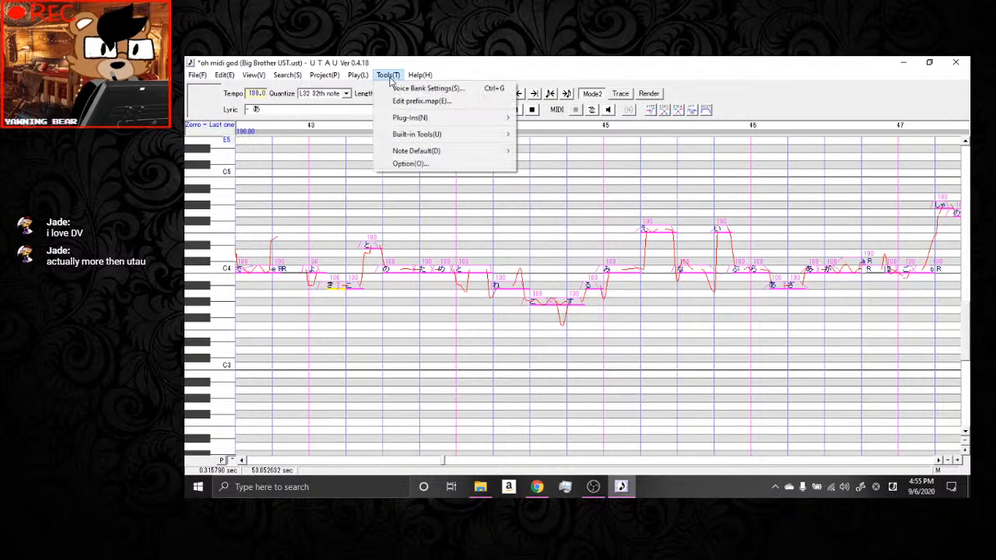
{"action": "left_click", "coordinate": [398, 88]}
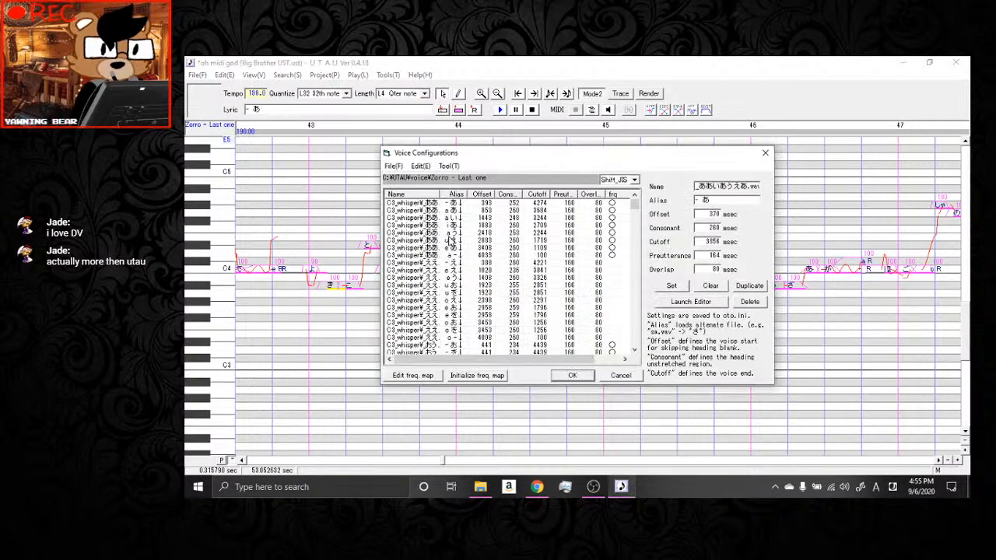
{"action": "mouse_move", "coordinate": [634, 204]}
{"action": "left_mouse_down"}
{"action": "mouse_move", "coordinate": [643, 363]}
{"action": "mouse_move", "coordinate": [635, 202]}
{"action": "left_mouse_up"}
{"action": "left_click", "coordinate": [423, 225]}
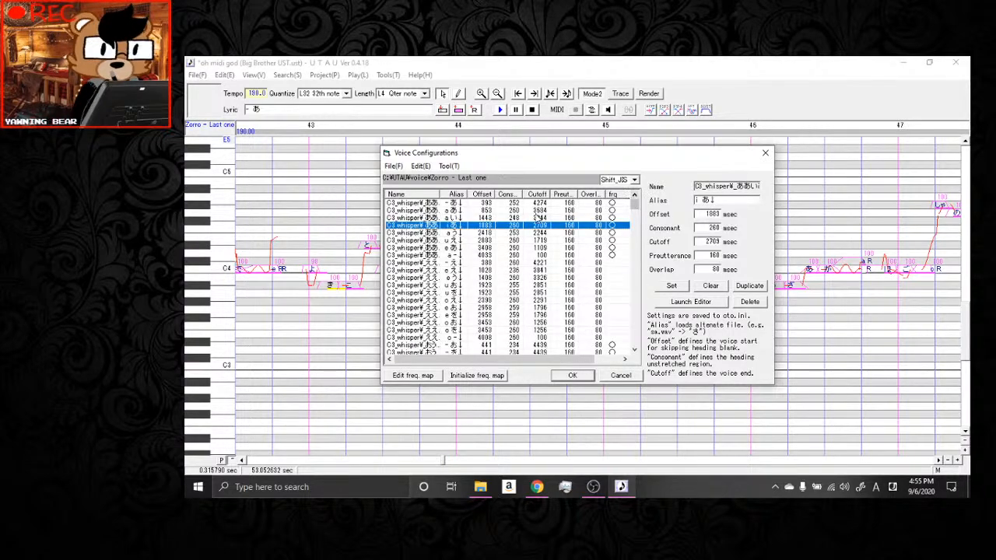
{"action": "left_click", "coordinate": [572, 375]}
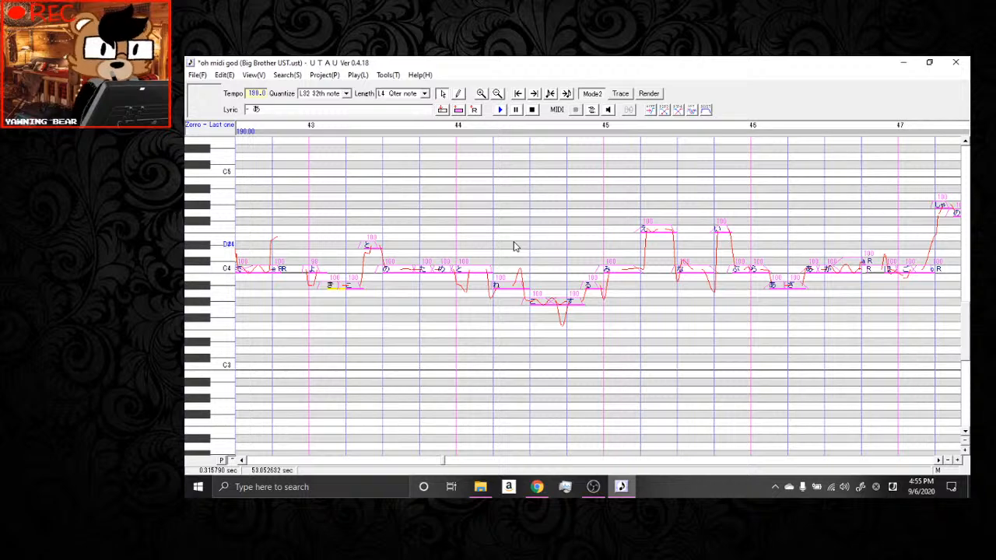
Switch to OBS Studio and mute and unmute the Mic/Aux source twice.
{"action": "left_click", "coordinate": [593, 486]}
{"action": "left_click", "coordinate": [690, 442]}
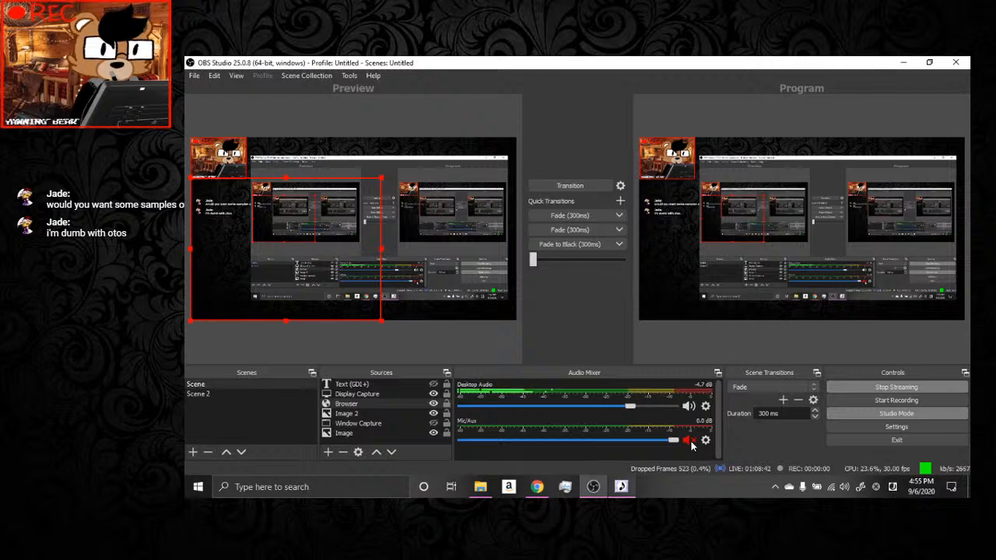
{"action": "left_click", "coordinate": [690, 441]}
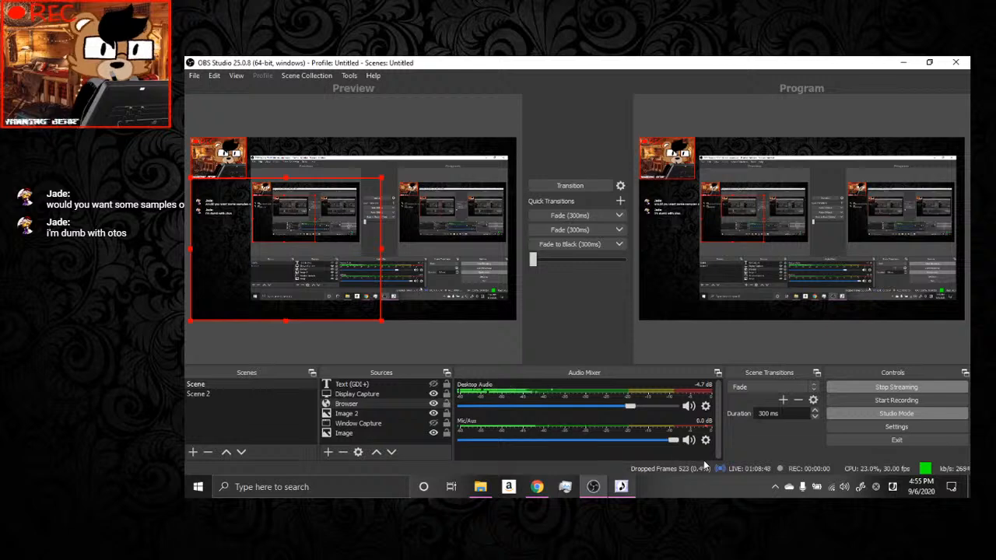
{"action": "left_click", "coordinate": [689, 443]}
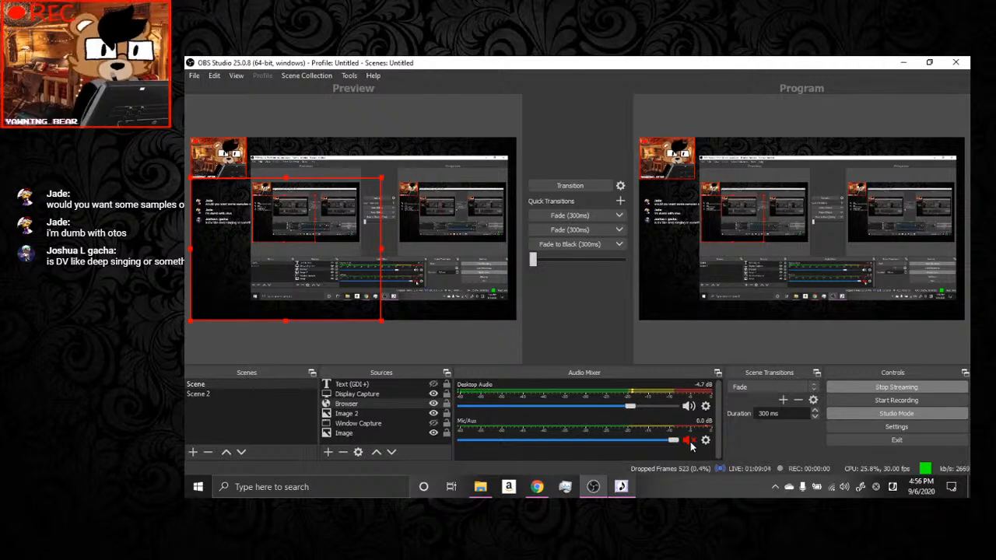
{"action": "left_click", "coordinate": [691, 443]}
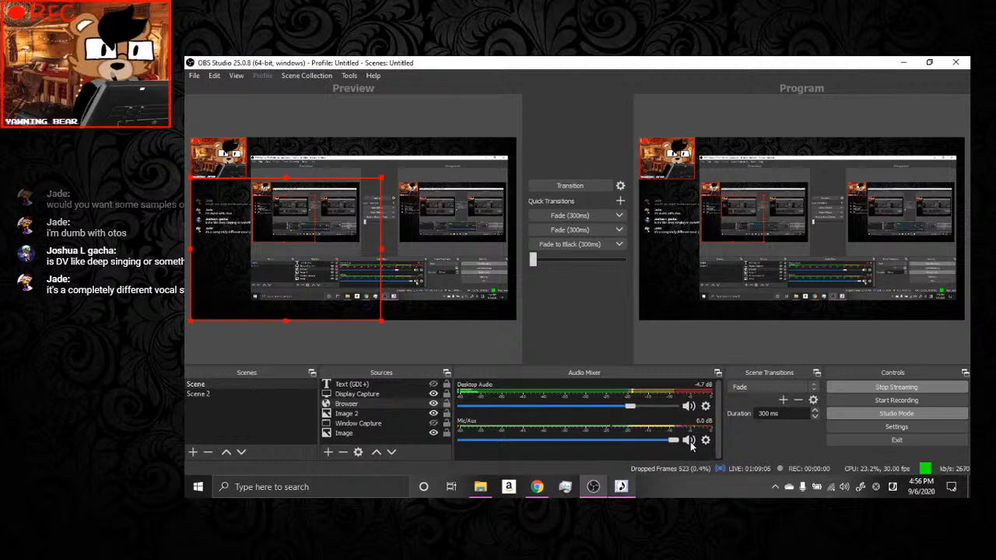